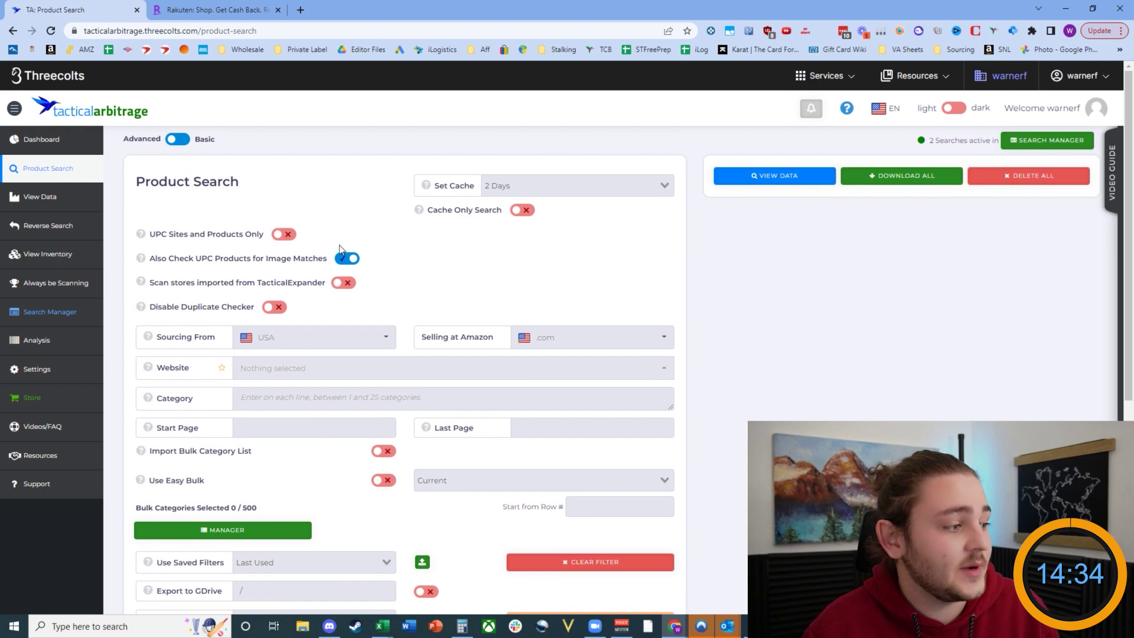
Step: Switch to the Rakuten coupons page and review the top, clothing, electronics, and health and beauty store deals
{"action": "left_click", "coordinate": [199, 7]}
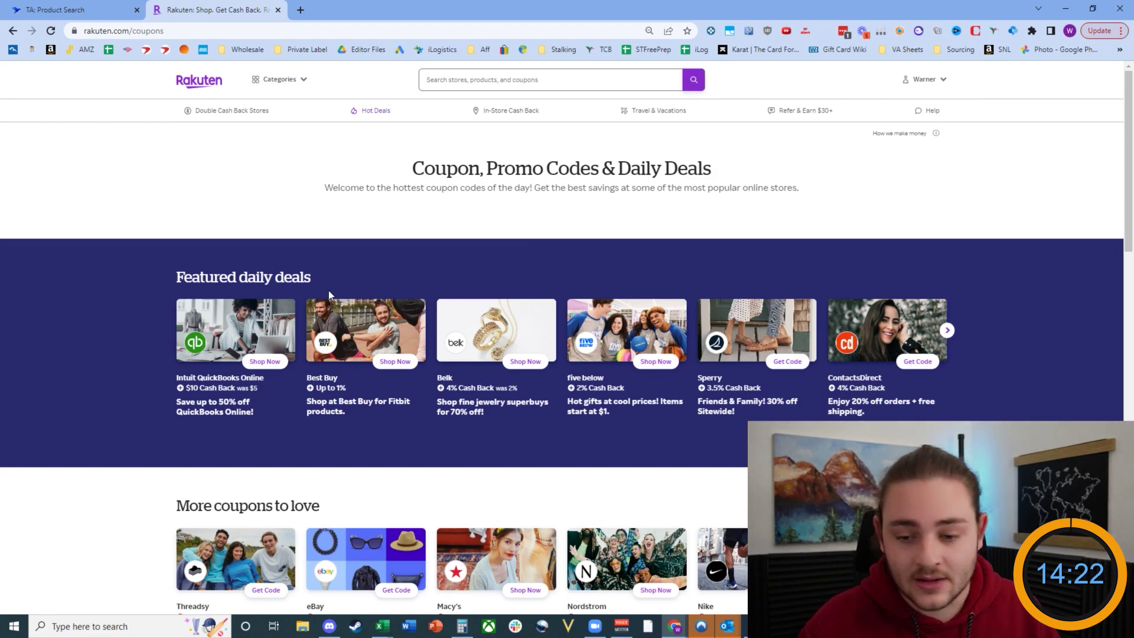
{"action": "scroll", "coordinate": [327, 290], "scroll_direction": "down", "scroll_amount": 5}
{"action": "scroll", "coordinate": [366, 322], "scroll_direction": "down", "scroll_amount": 4}
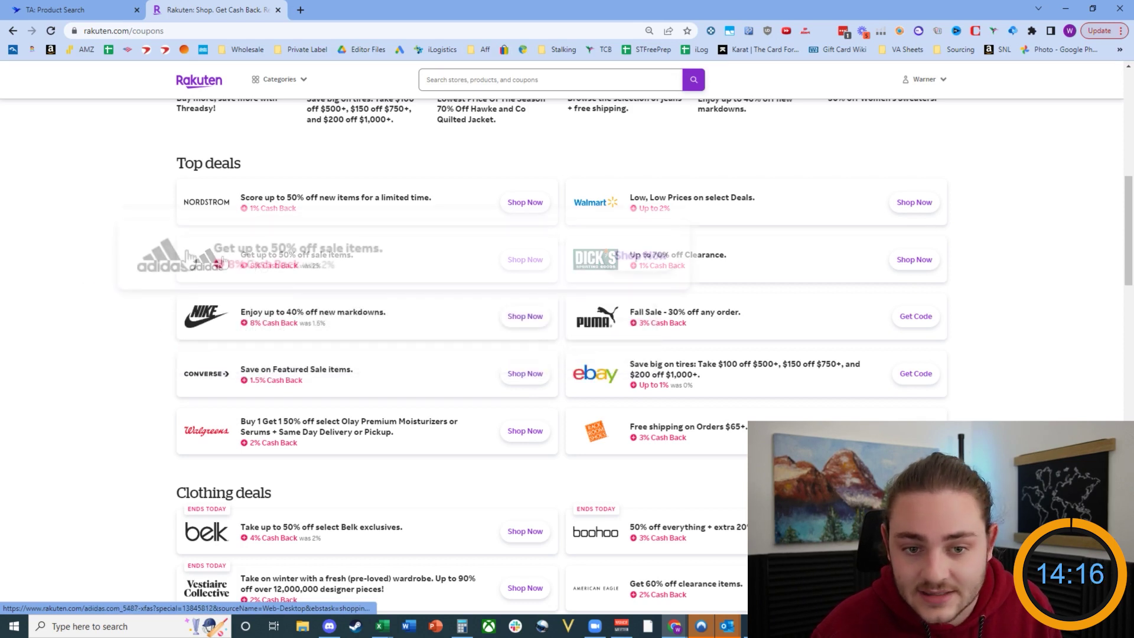
{"action": "scroll", "coordinate": [674, 267], "scroll_direction": "down", "scroll_amount": 2}
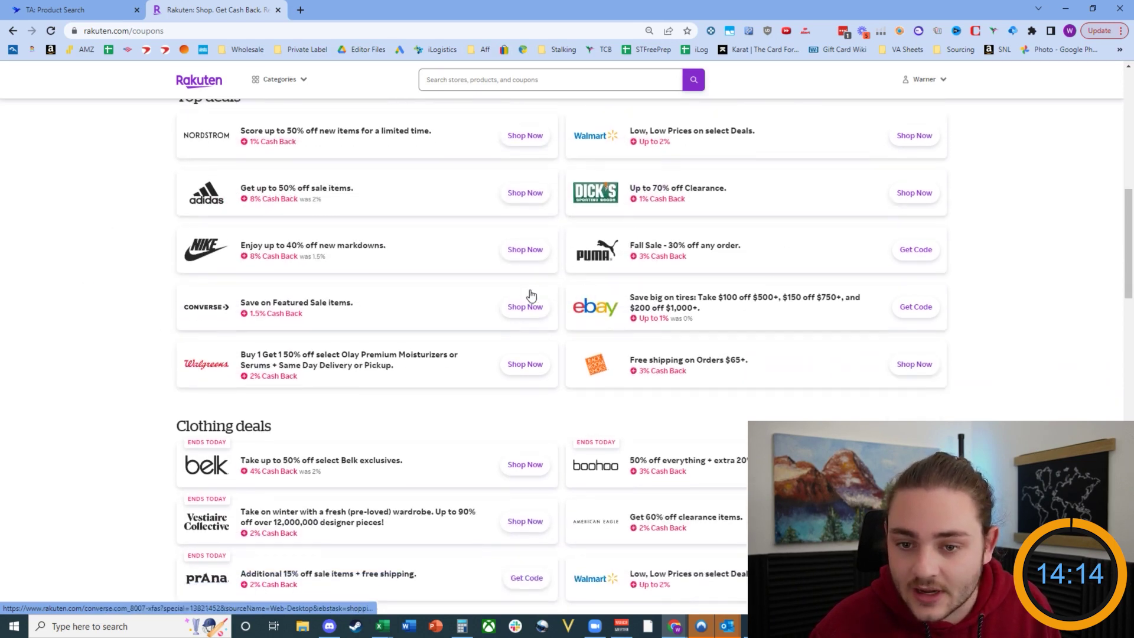
{"action": "scroll", "coordinate": [236, 360], "scroll_direction": "down", "scroll_amount": 1}
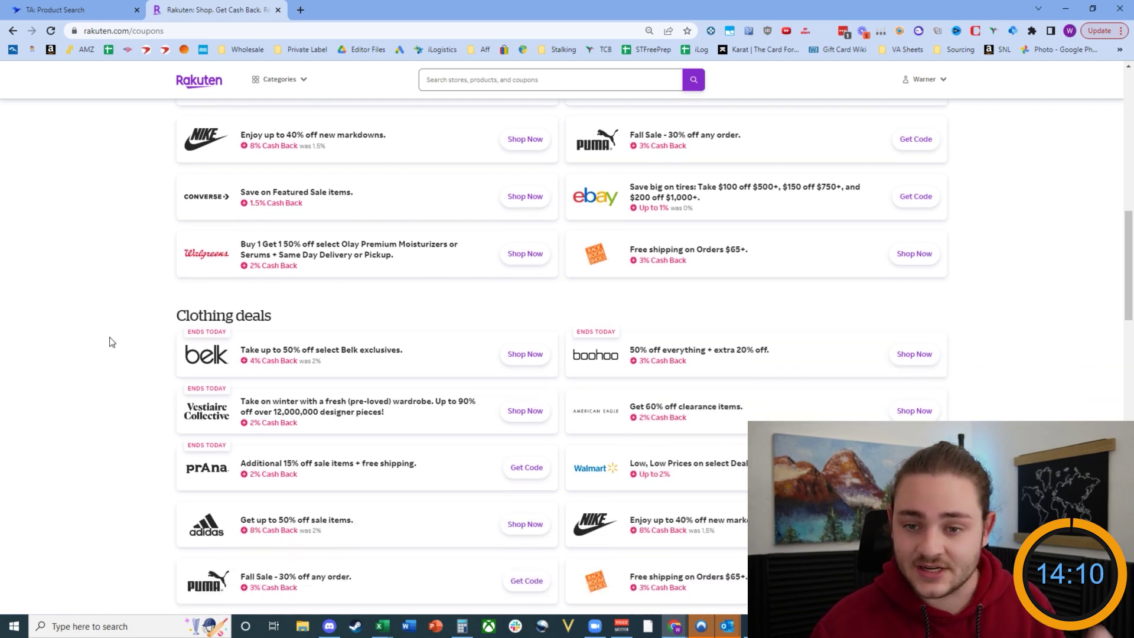
{"action": "scroll", "coordinate": [105, 331], "scroll_direction": "down", "scroll_amount": 2}
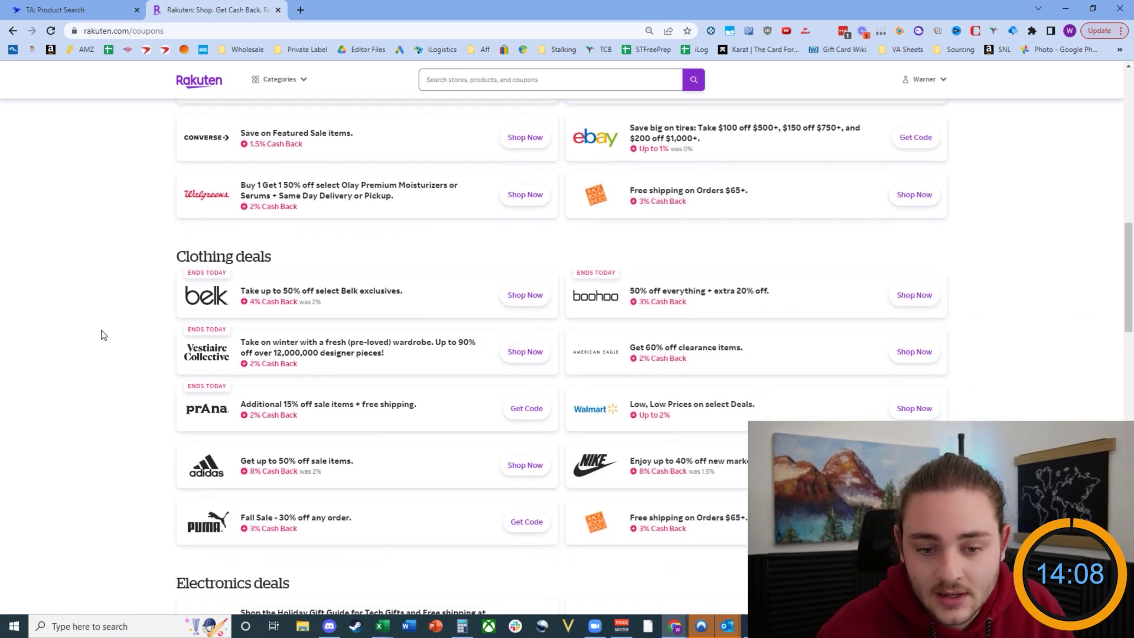
{"action": "scroll", "coordinate": [105, 332], "scroll_direction": "down", "scroll_amount": 4}
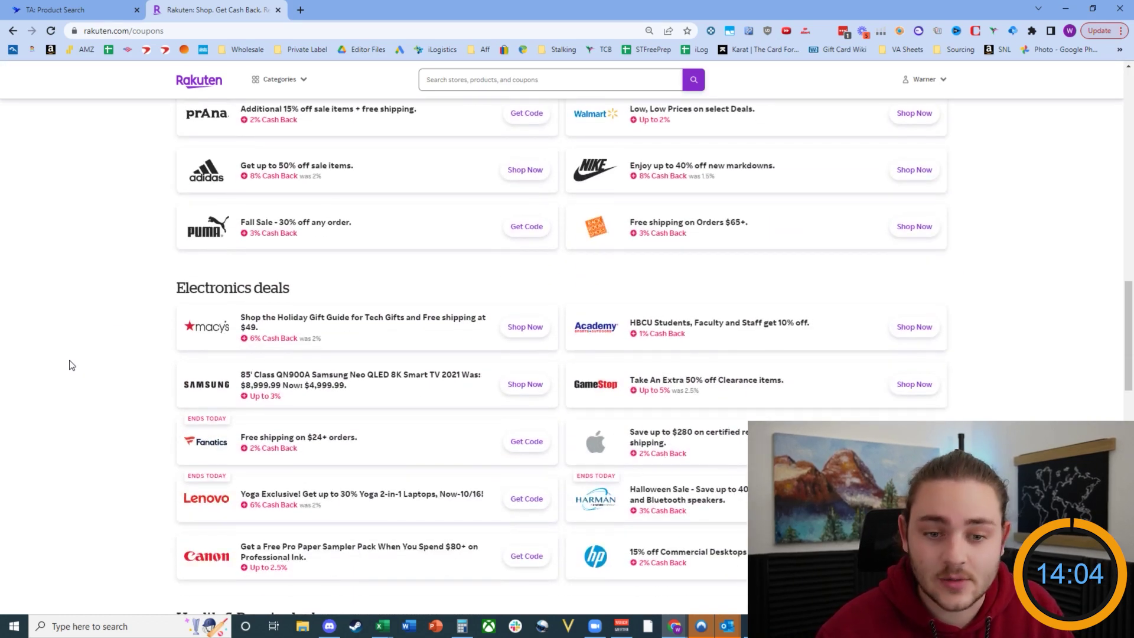
{"action": "scroll", "coordinate": [69, 365], "scroll_direction": "up", "scroll_amount": 1}
{"action": "scroll", "coordinate": [110, 369], "scroll_direction": "down", "scroll_amount": 9}
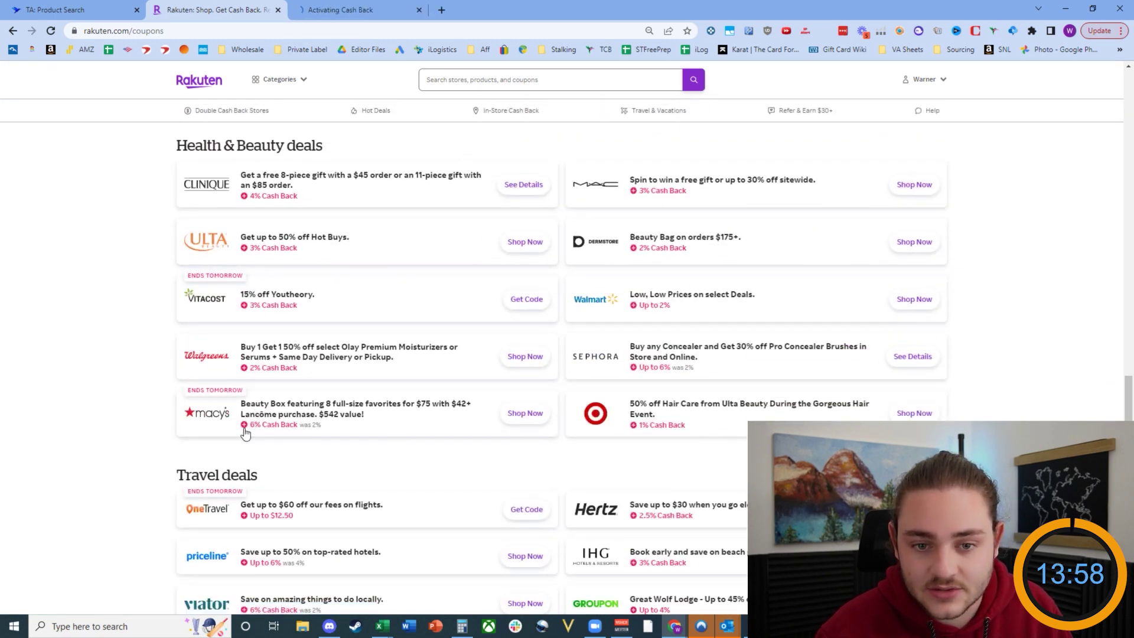
Step: Open the Ulta and Walgreens offers from the Health & Beauty deals in separate new tabs
{"action": "left_click", "coordinate": [524, 295]}
{"action": "key", "text": "Escape"}
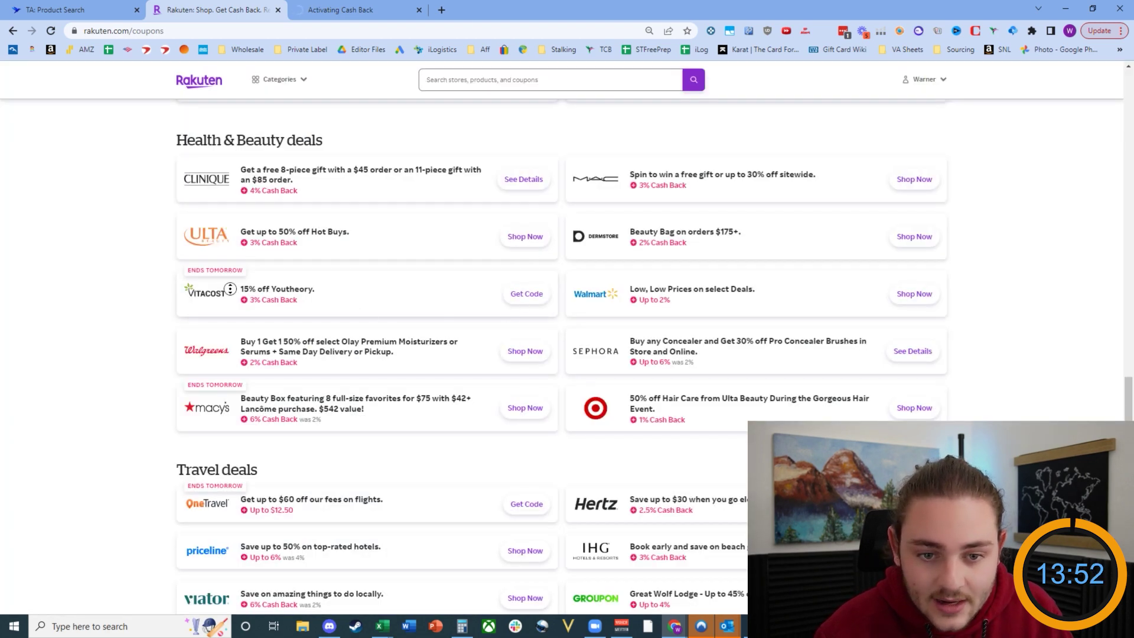
{"action": "left_click", "coordinate": [515, 355]}
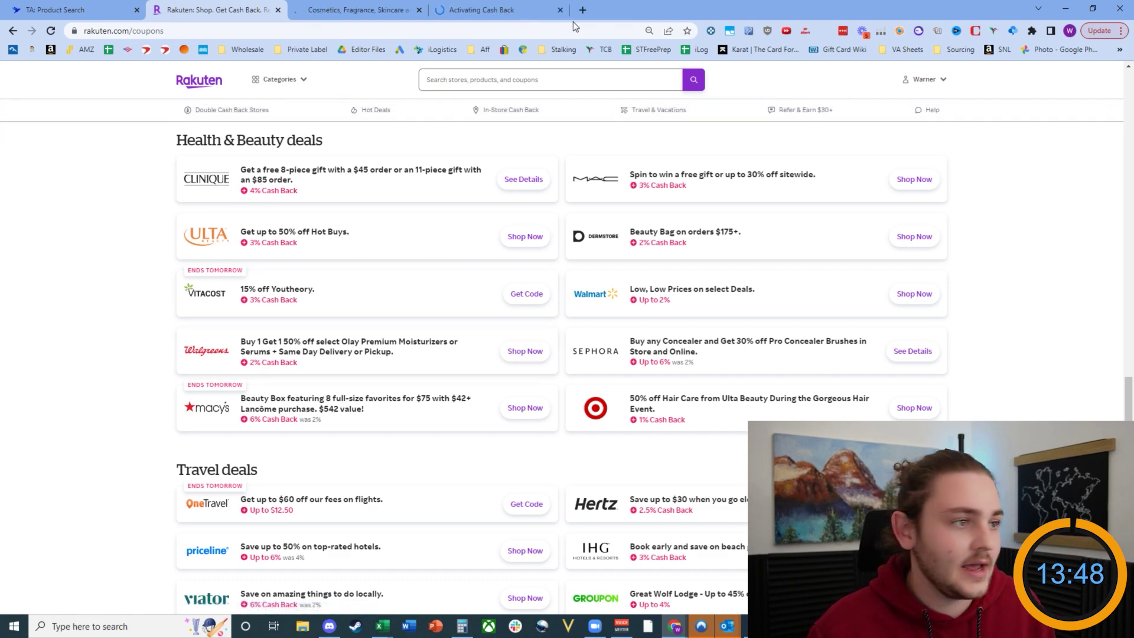
Step: Search Google for vitacost in a new tab and open the official Vitacost website from the results
{"action": "left_click", "coordinate": [587, 7]}
{"action": "type", "text": "vitac"}
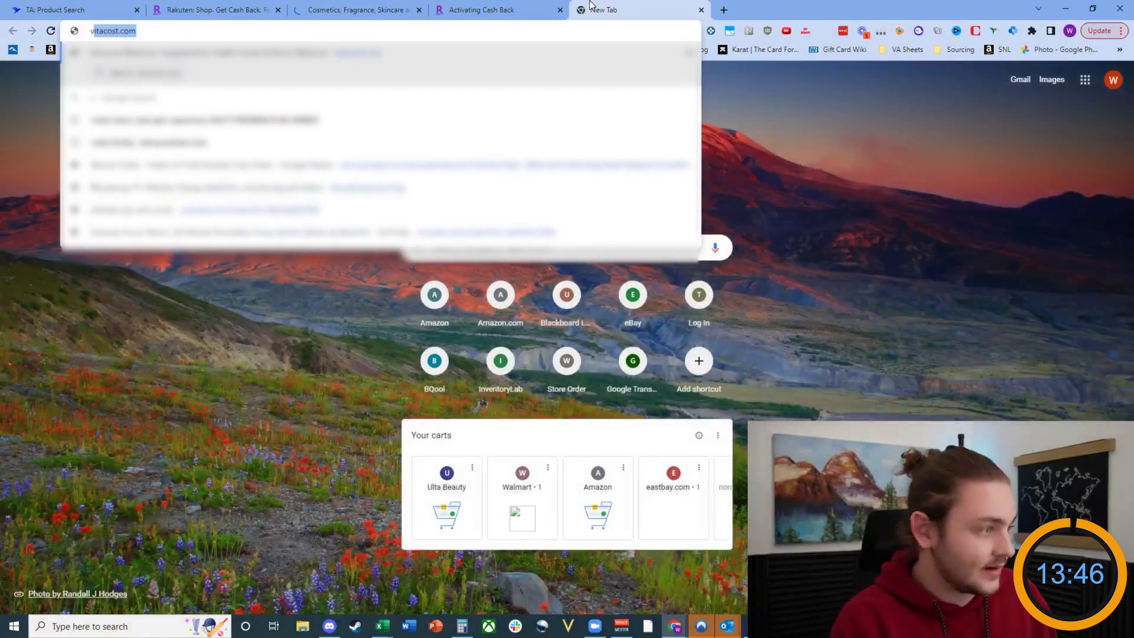
{"action": "type", "text": "ost"}
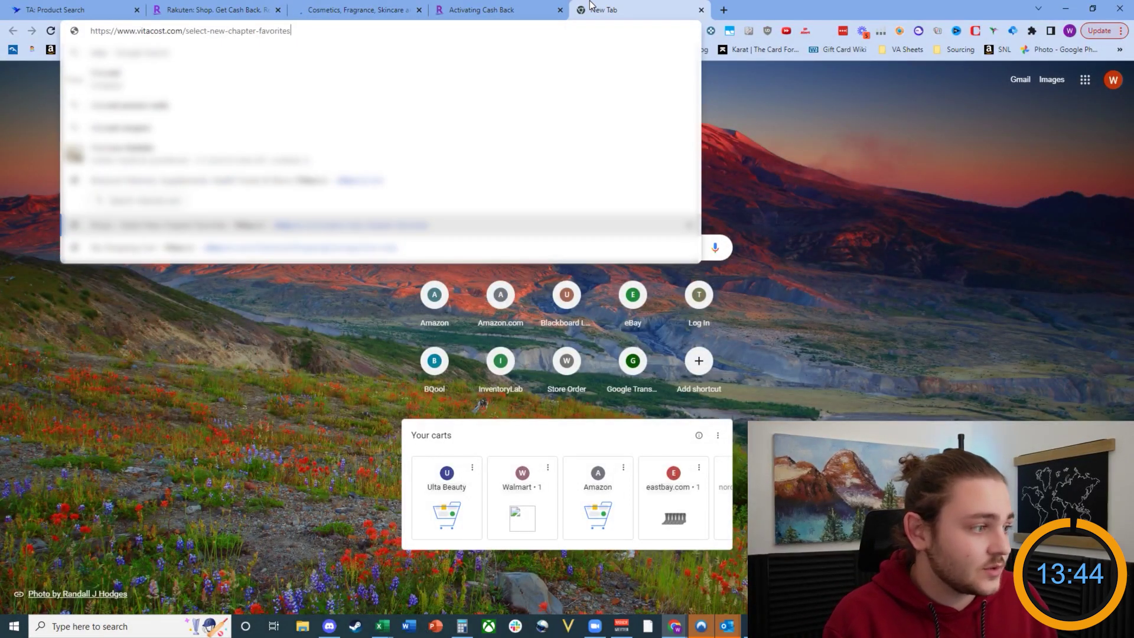
{"action": "key", "text": "Return"}
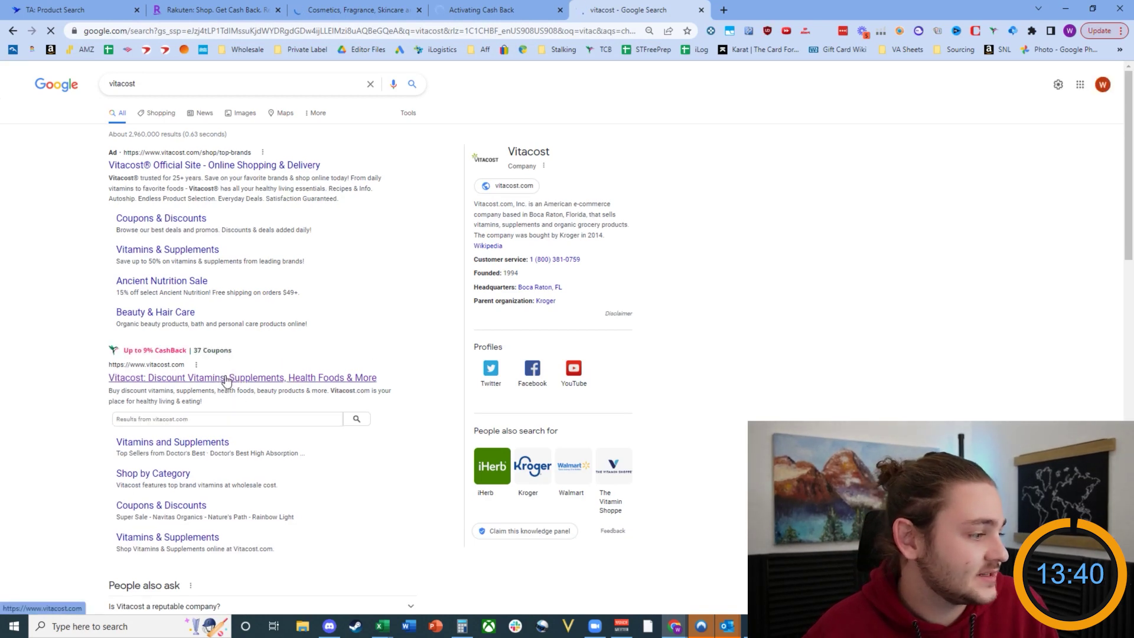
{"action": "left_click", "coordinate": [248, 386]}
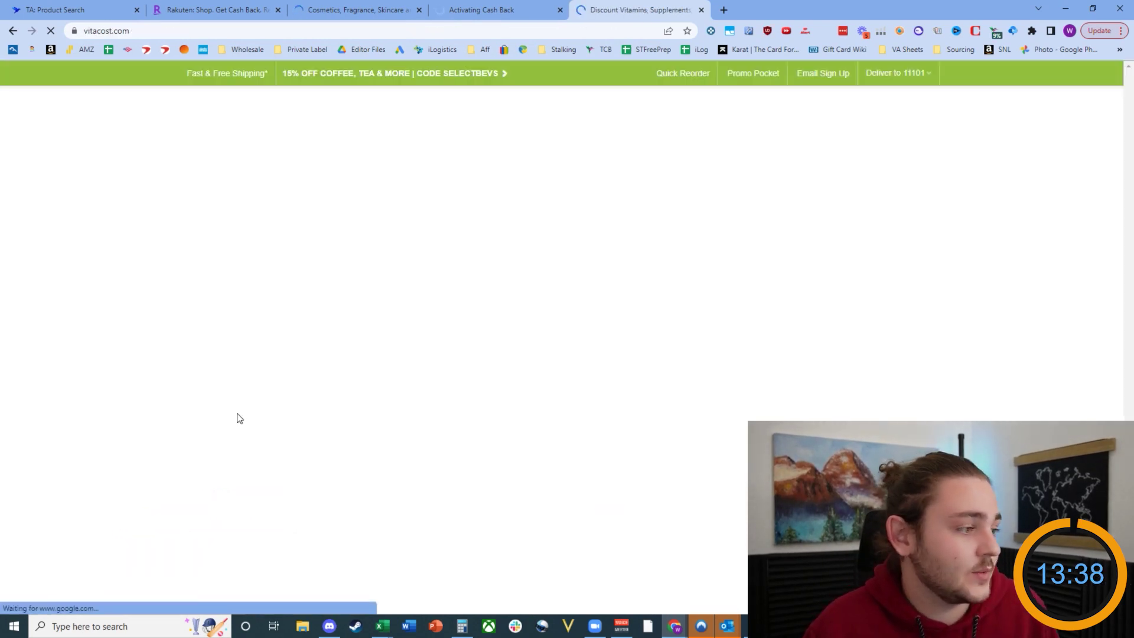
Step: Switch to the Ulta sale page, dismiss the Rakuten cash back notice, and review the on-sale products and filters
{"action": "left_click", "coordinate": [369, 7]}
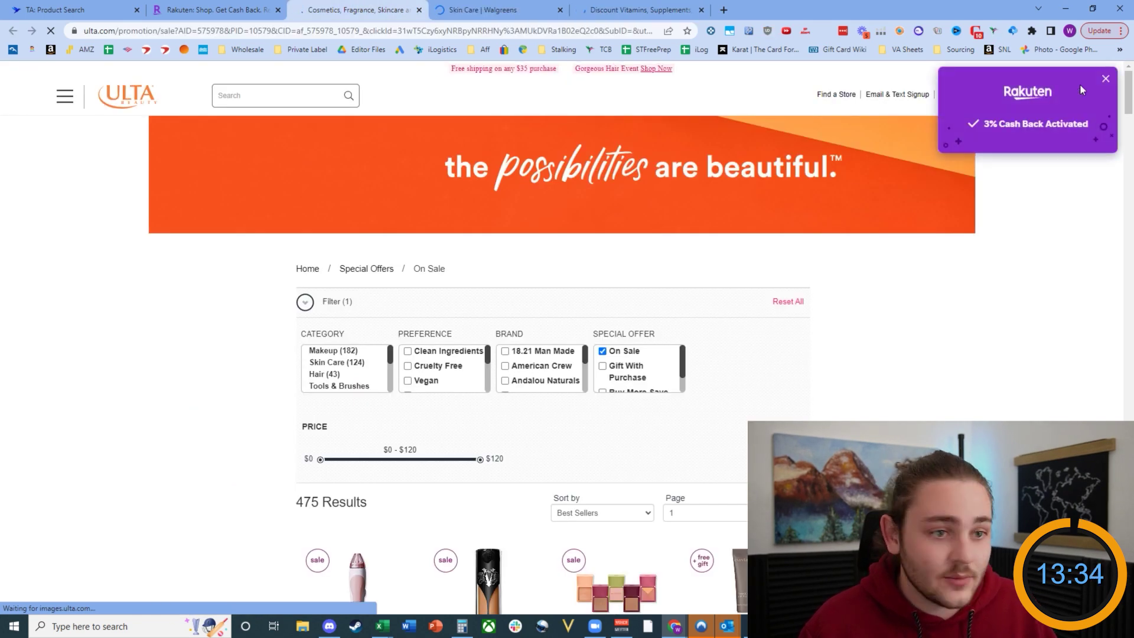
{"action": "left_click", "coordinate": [1105, 79]}
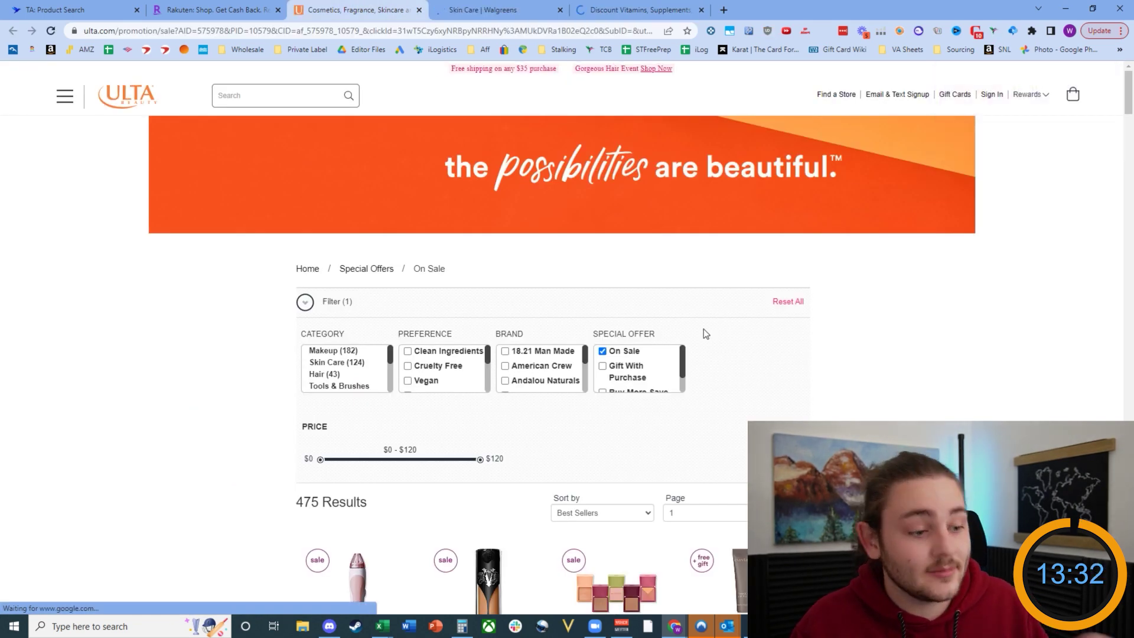
{"action": "scroll", "coordinate": [704, 335], "scroll_direction": "down", "scroll_amount": 6}
{"action": "scroll", "coordinate": [222, 406], "scroll_direction": "down", "scroll_amount": 2}
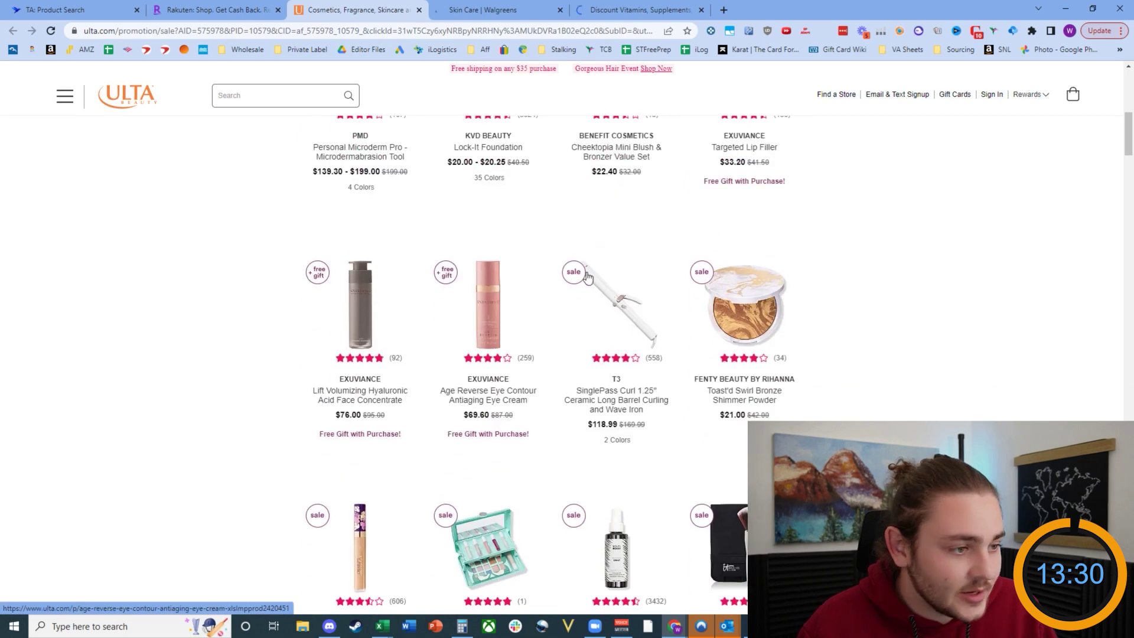
{"action": "scroll", "coordinate": [406, 313], "scroll_direction": "up", "scroll_amount": 5}
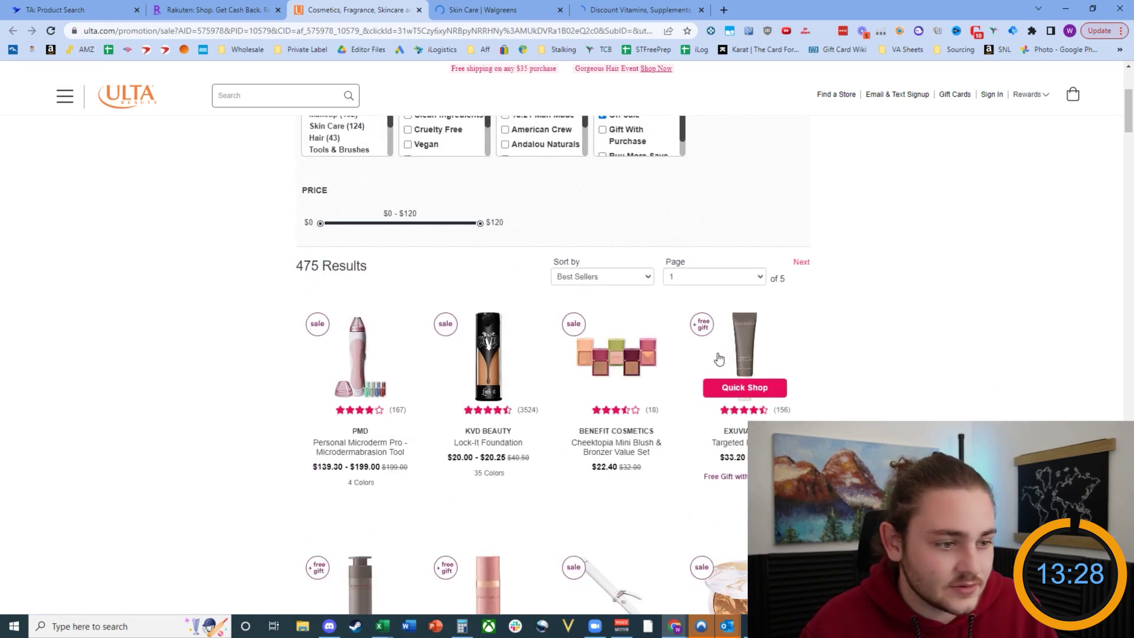
{"action": "scroll", "coordinate": [686, 406], "scroll_direction": "down", "scroll_amount": 4}
{"action": "scroll", "coordinate": [472, 322], "scroll_direction": "down", "scroll_amount": 5}
{"action": "scroll", "coordinate": [436, 385], "scroll_direction": "up", "scroll_amount": 9}
{"action": "scroll", "coordinate": [329, 402], "scroll_direction": "down", "scroll_amount": 3}
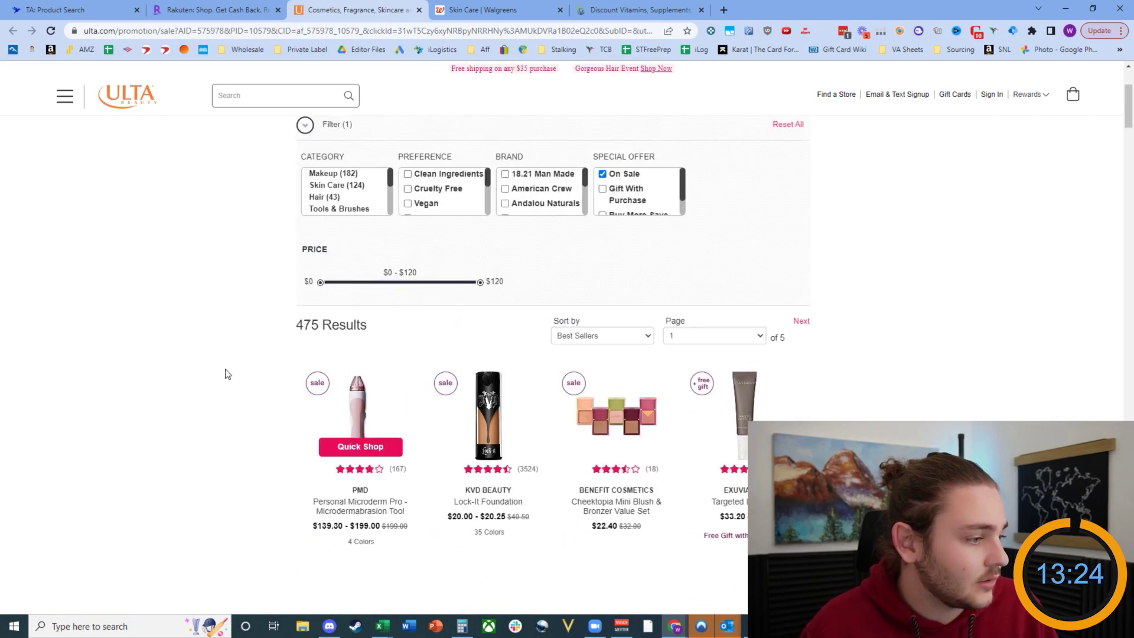
{"action": "scroll", "coordinate": [346, 183], "scroll_direction": "up", "scroll_amount": 3}
Step: Select and copy the full web address of Ulta's On Sale page
{"action": "left_click_drag", "start_coordinate": [194, 34], "coordinate": [195, 29]}
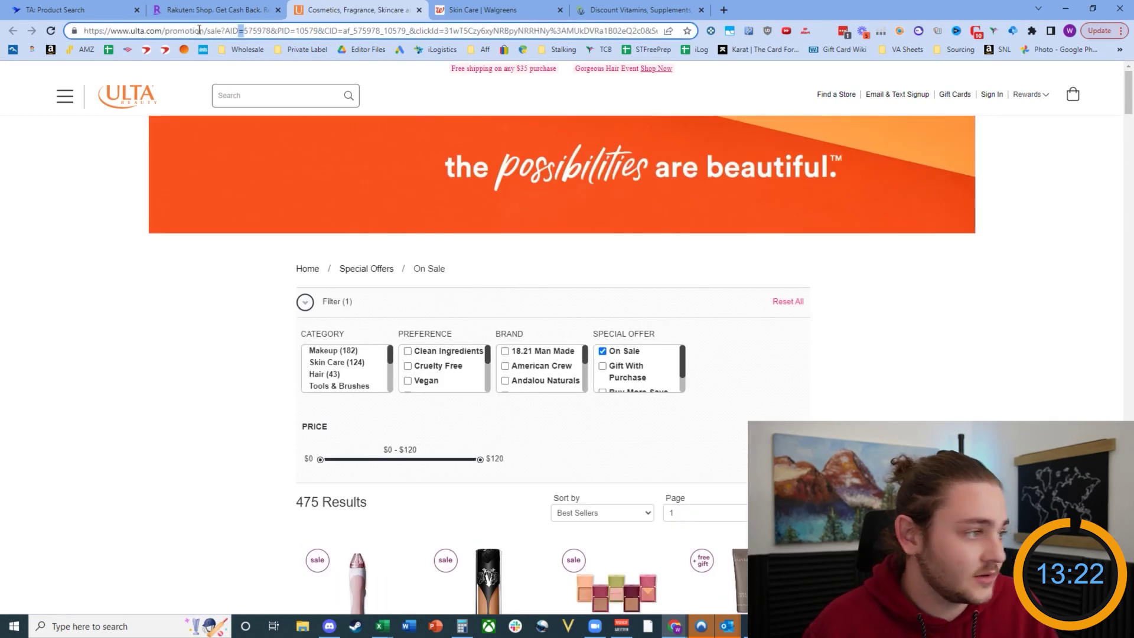
{"action": "key", "text": "shift+End"}
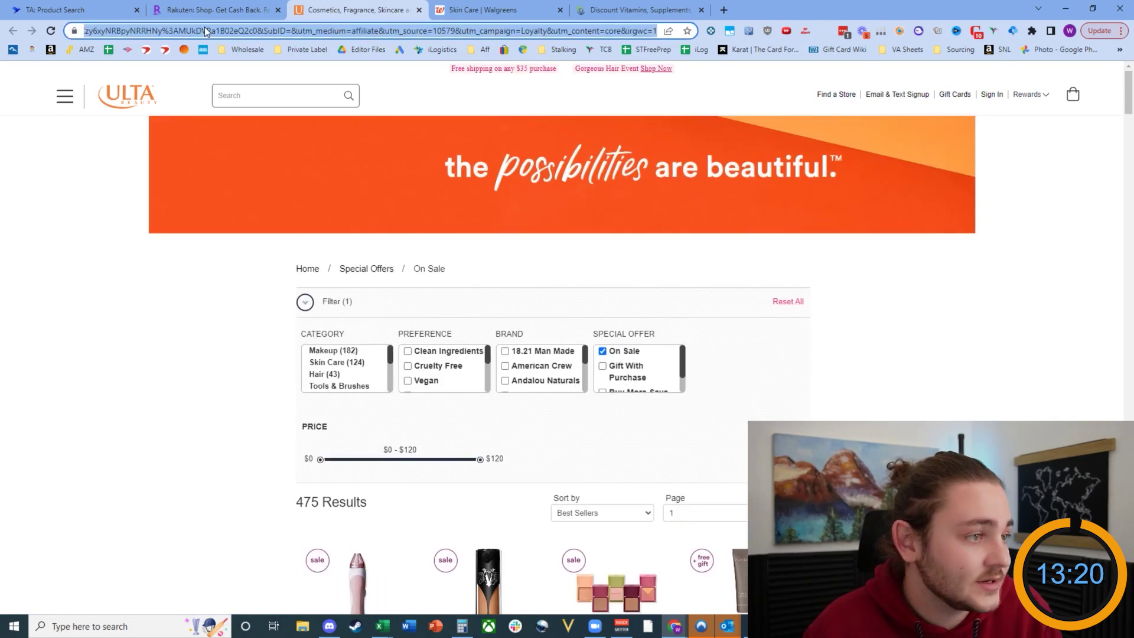
{"action": "scroll", "coordinate": [258, 233], "scroll_direction": "down", "scroll_amount": 3}
{"action": "scroll", "coordinate": [258, 233], "scroll_direction": "up", "scroll_amount": 3}
Step: Return to the Tactical Arbitrage product search and set the source website to ulta.com (Title / Image)
{"action": "left_click", "coordinate": [52, 5]}
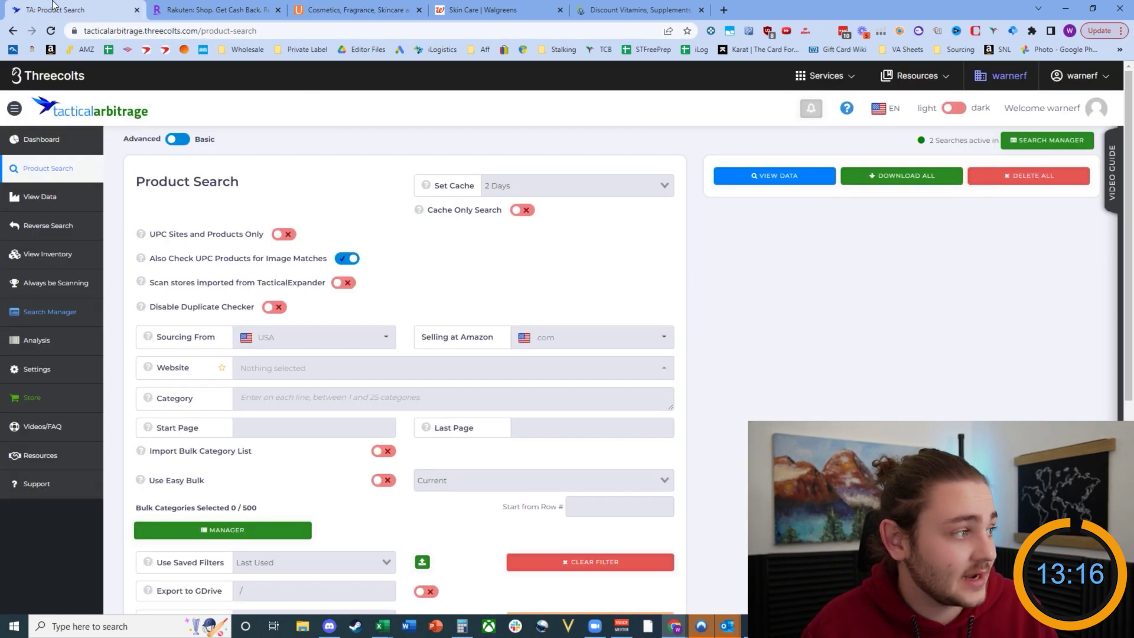
{"action": "left_click", "coordinate": [295, 369]}
{"action": "type", "text": "ulta"}
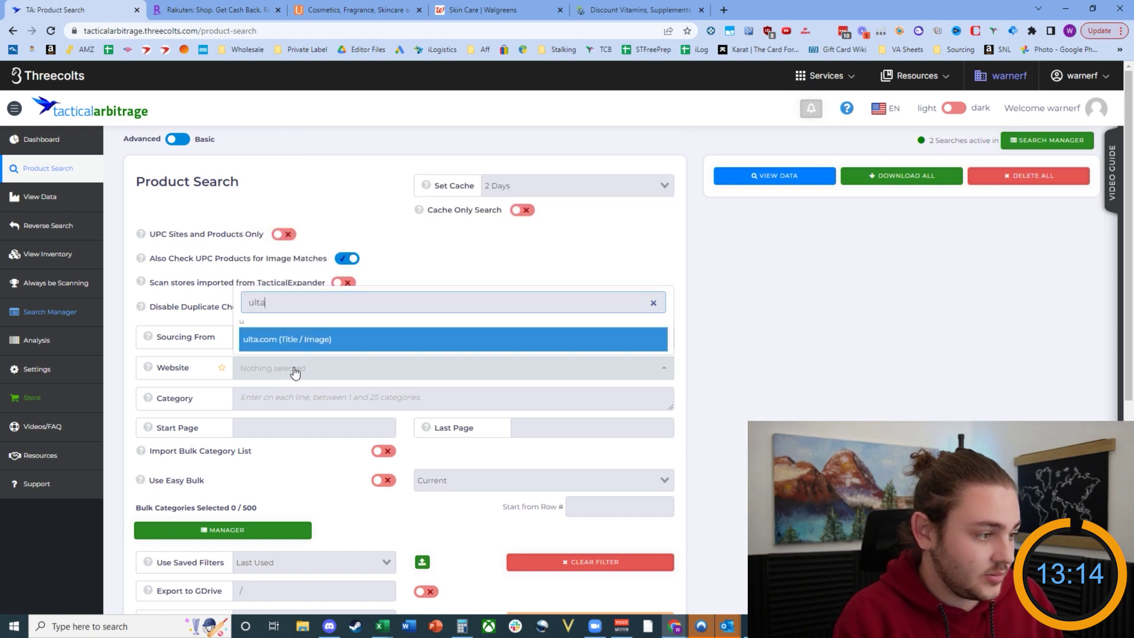
{"action": "left_click", "coordinate": [328, 341]}
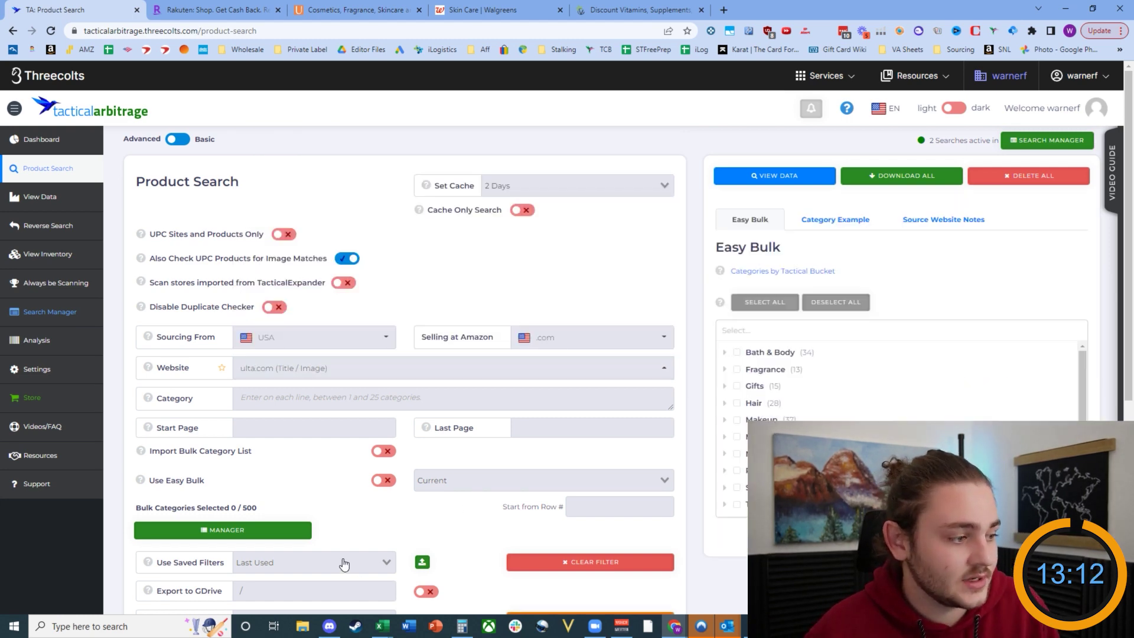
Step: Copy the address of Ulta's On Sale page again and paste it as the product search's category
{"action": "left_click", "coordinate": [359, 11]}
{"action": "left_click", "coordinate": [180, 32]}
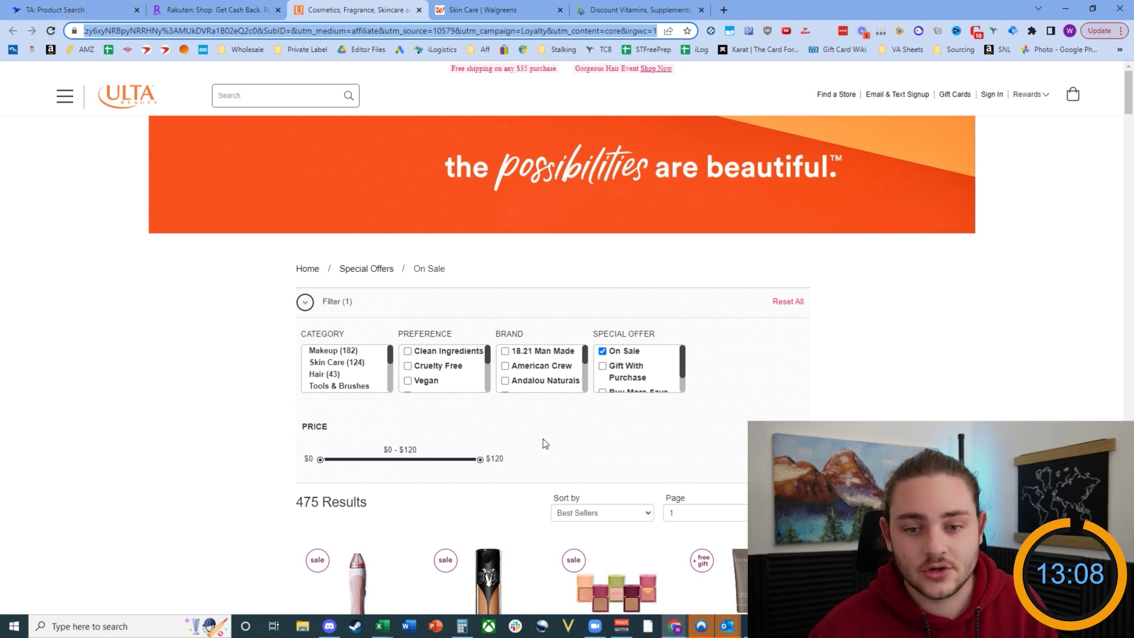
{"action": "scroll", "coordinate": [374, 339], "scroll_direction": "down", "scroll_amount": 5}
{"action": "key", "text": "ctrl+1"}
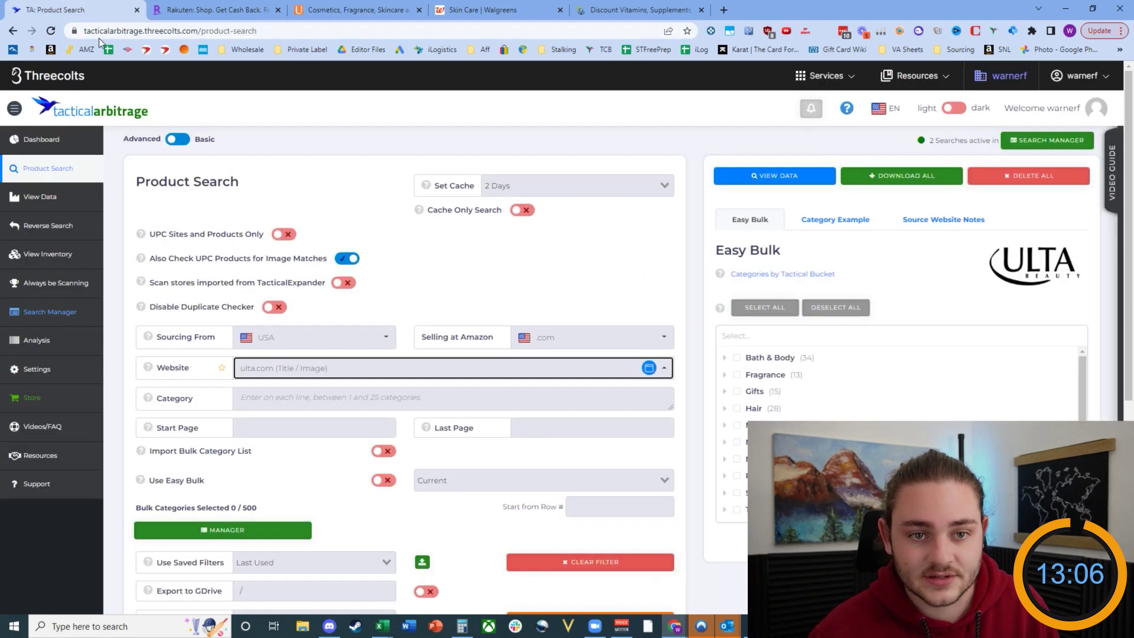
{"action": "left_click", "coordinate": [274, 393]}
{"action": "type", "text": "https://www.ulta.com/promotion/sale?AID=575978&PID=10579&CID=af_575978_10579_&clickId=3IwT5Czy6xyNRBpyNRRHNy%3AMUkDVRa1B02eQ2c0&SubID=&utm_medium=affiliate&utm_source=10579&utm_campaign=Loyalty&utm_content=core&irgwc=1"}
Step: Set the search's start page to 1 and last page to 99
{"action": "left_click", "coordinate": [299, 476]}
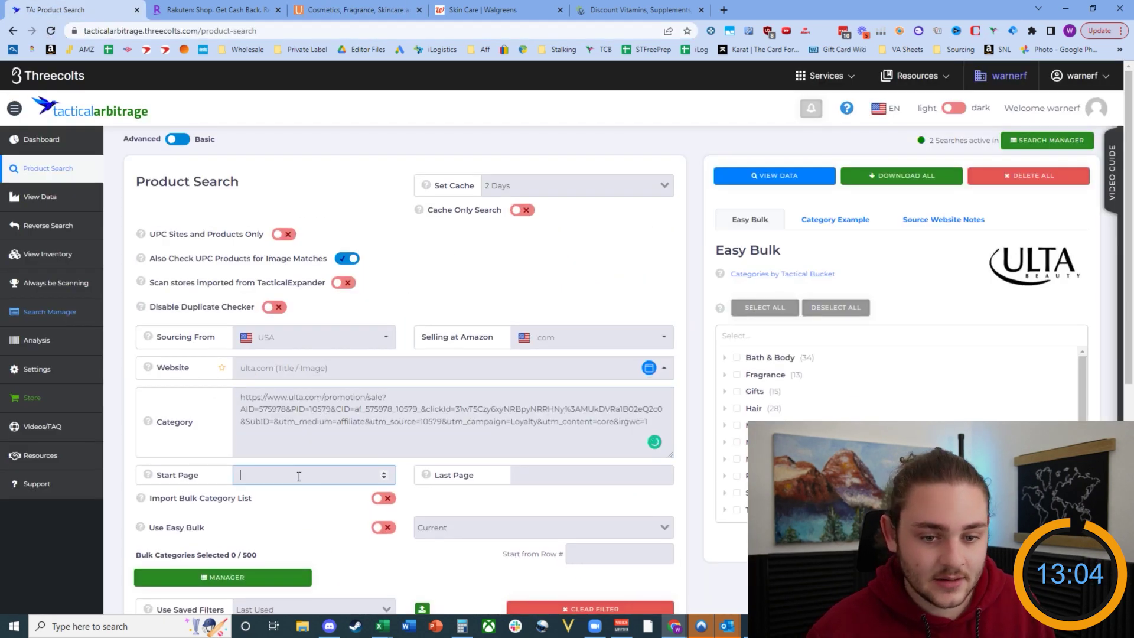
{"action": "type", "text": "1"}
{"action": "key", "text": "Tab"}
{"action": "type", "text": "5"}
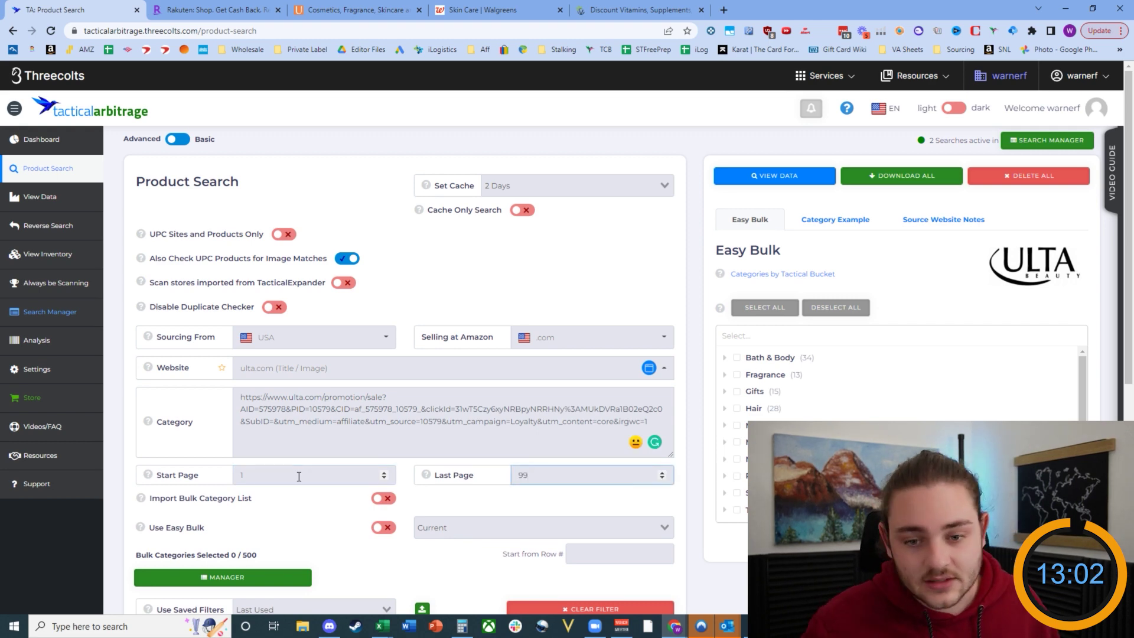
Step: Check how many result pages the Ulta sale listing has and return to the product search
{"action": "left_click", "coordinate": [296, 10]}
{"action": "scroll", "coordinate": [582, 291], "scroll_direction": "up", "scroll_amount": 3}
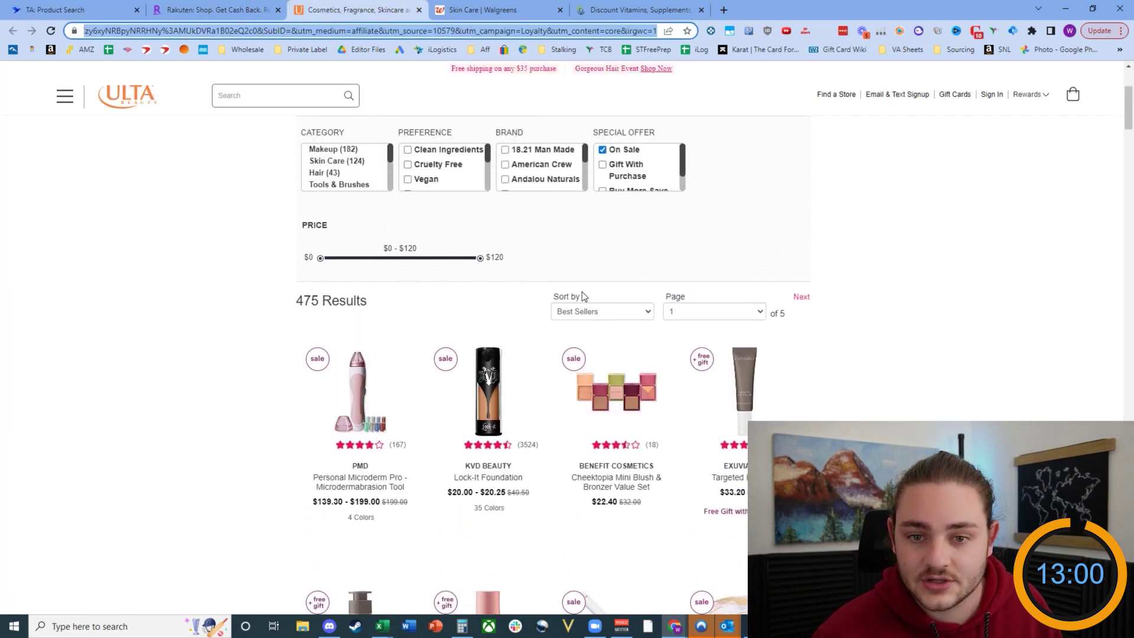
{"action": "scroll", "coordinate": [731, 347], "scroll_direction": "down", "scroll_amount": 1}
{"action": "left_click", "coordinate": [84, 6]}
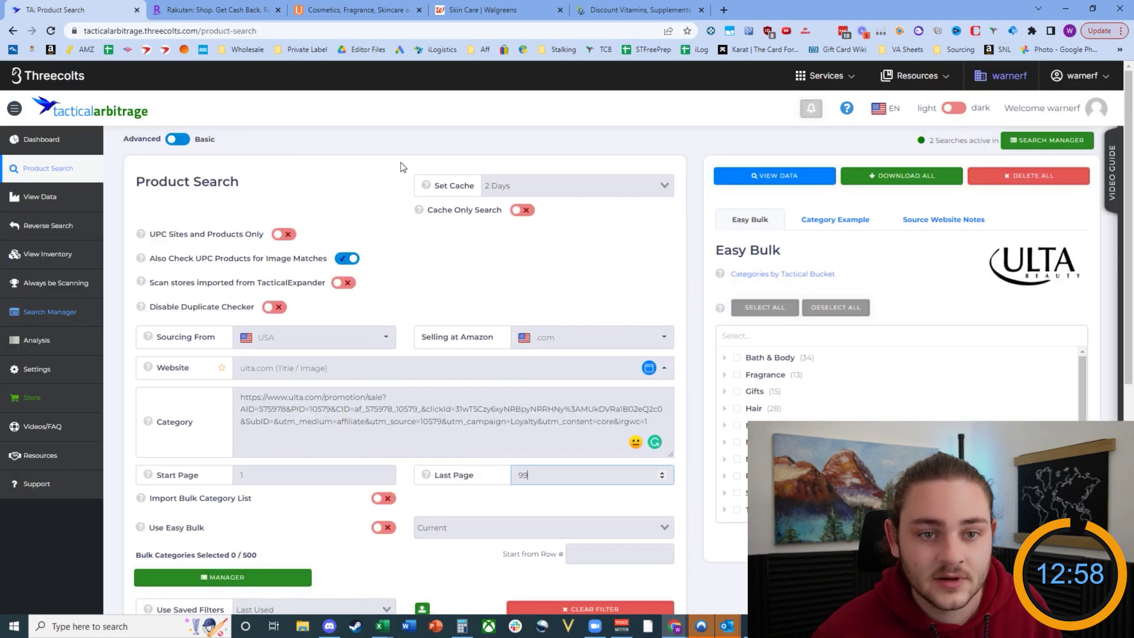
Step: Expand the Source Price Adjustments filters and review the store discount, cashback, gift card and sales tax settings
{"action": "scroll", "coordinate": [509, 443], "scroll_direction": "down", "scroll_amount": 7}
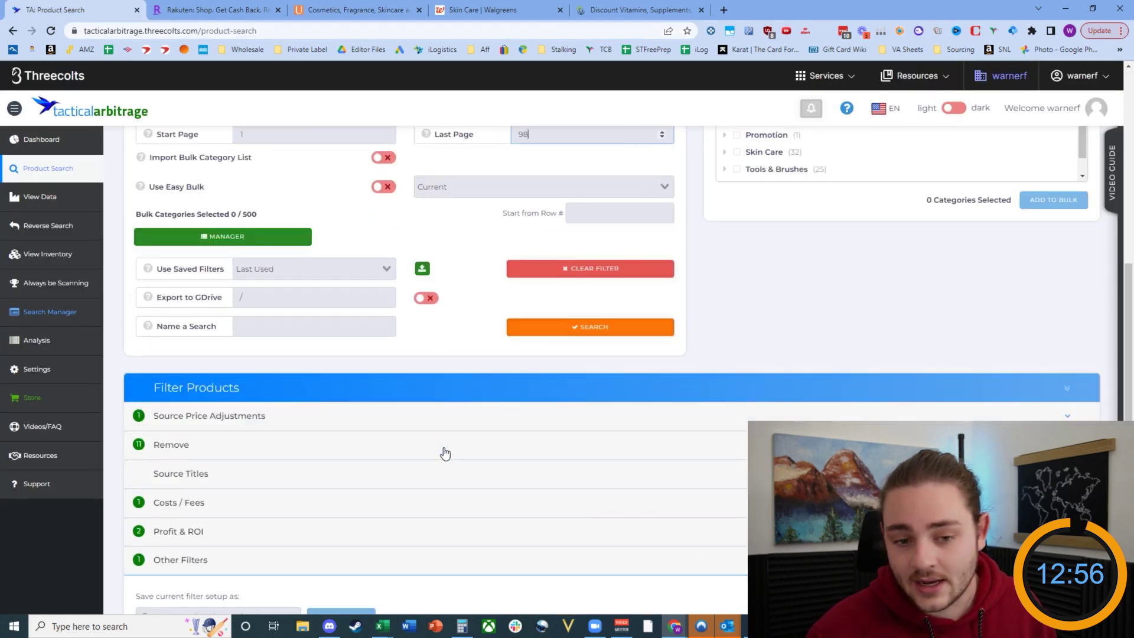
{"action": "left_click", "coordinate": [533, 378]}
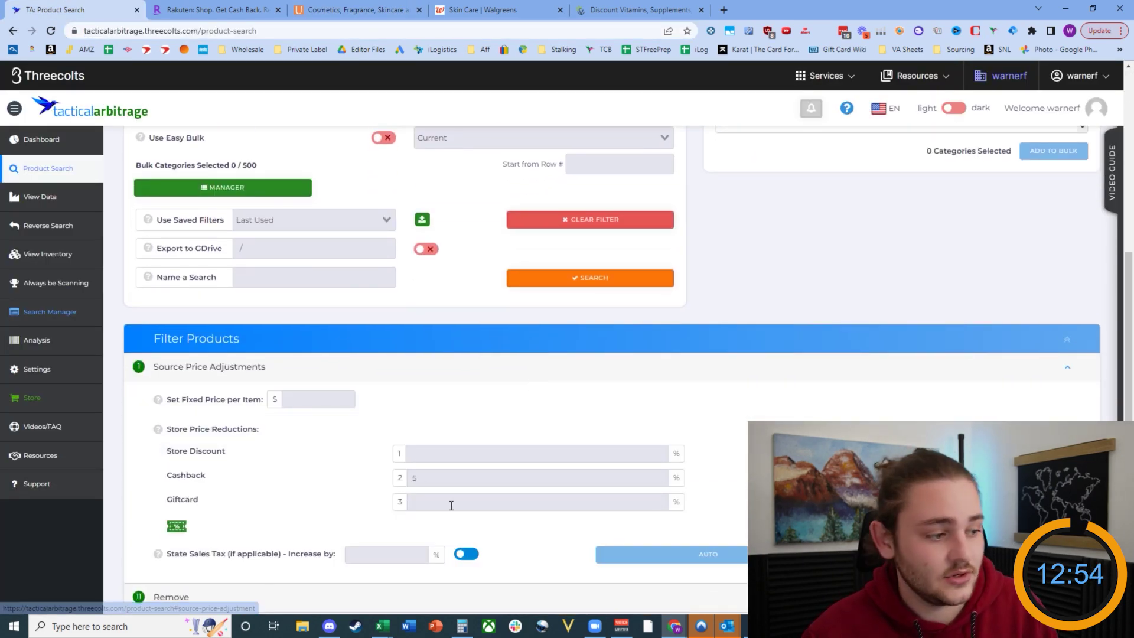
{"action": "scroll", "coordinate": [526, 464], "scroll_direction": "down", "scroll_amount": 4}
{"action": "scroll", "coordinate": [451, 445], "scroll_direction": "up", "scroll_amount": 4}
{"action": "scroll", "coordinate": [419, 453], "scroll_direction": "down", "scroll_amount": 4}
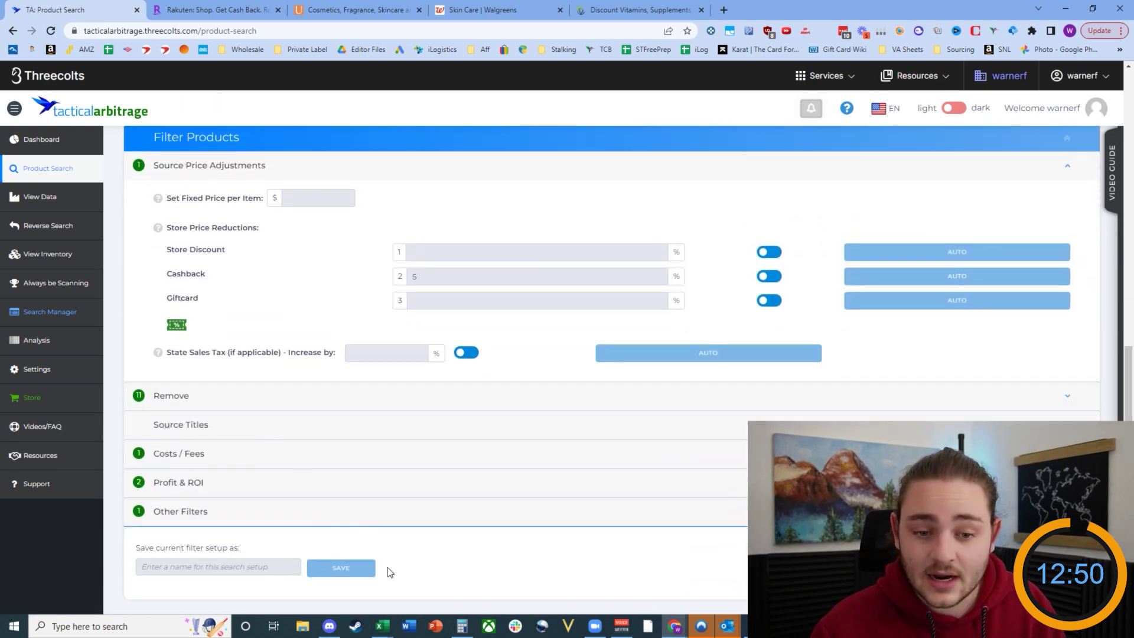
Step: Check the completed search settings and start the product search on the Ulta sale category
{"action": "scroll", "coordinate": [529, 459], "scroll_direction": "up", "scroll_amount": 11}
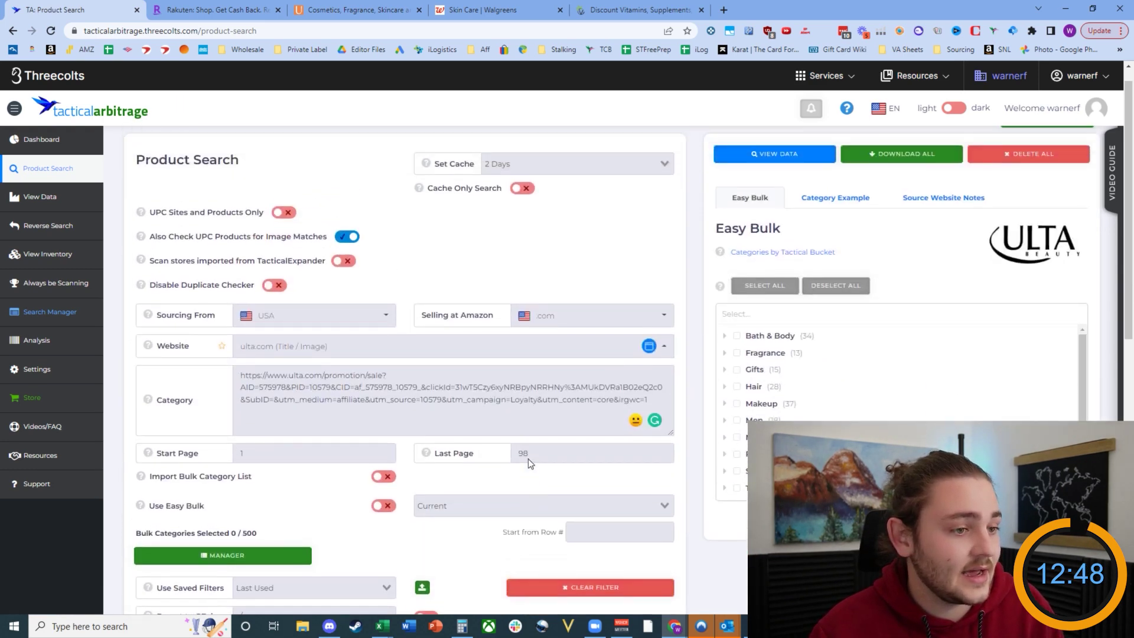
{"action": "scroll", "coordinate": [561, 449], "scroll_direction": "down", "scroll_amount": 2}
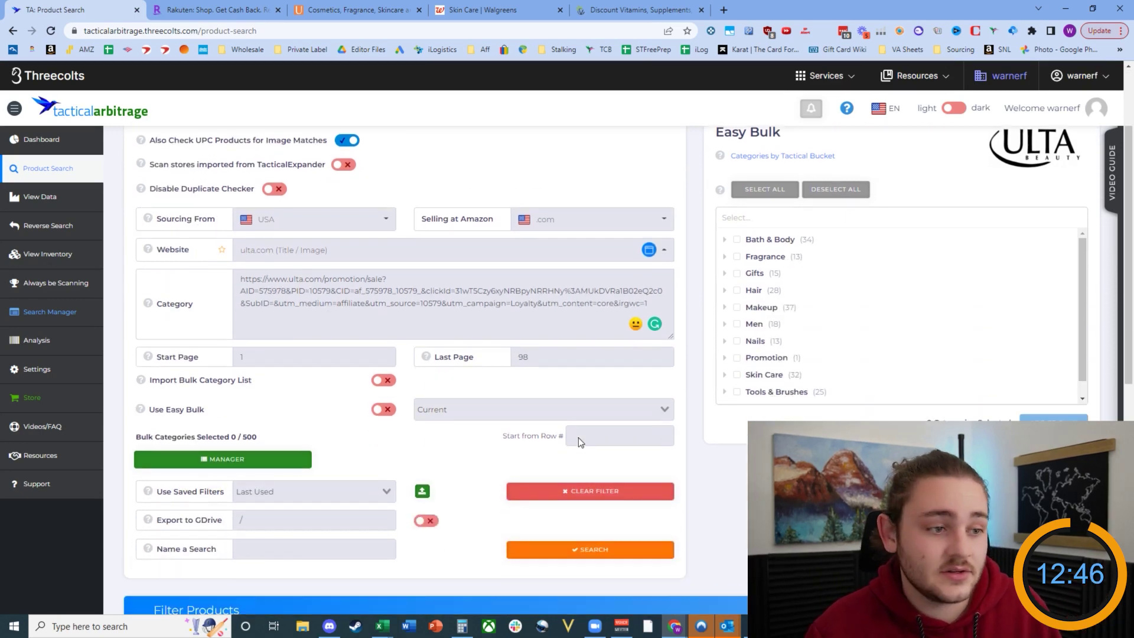
{"action": "scroll", "coordinate": [694, 477], "scroll_direction": "down", "scroll_amount": 8}
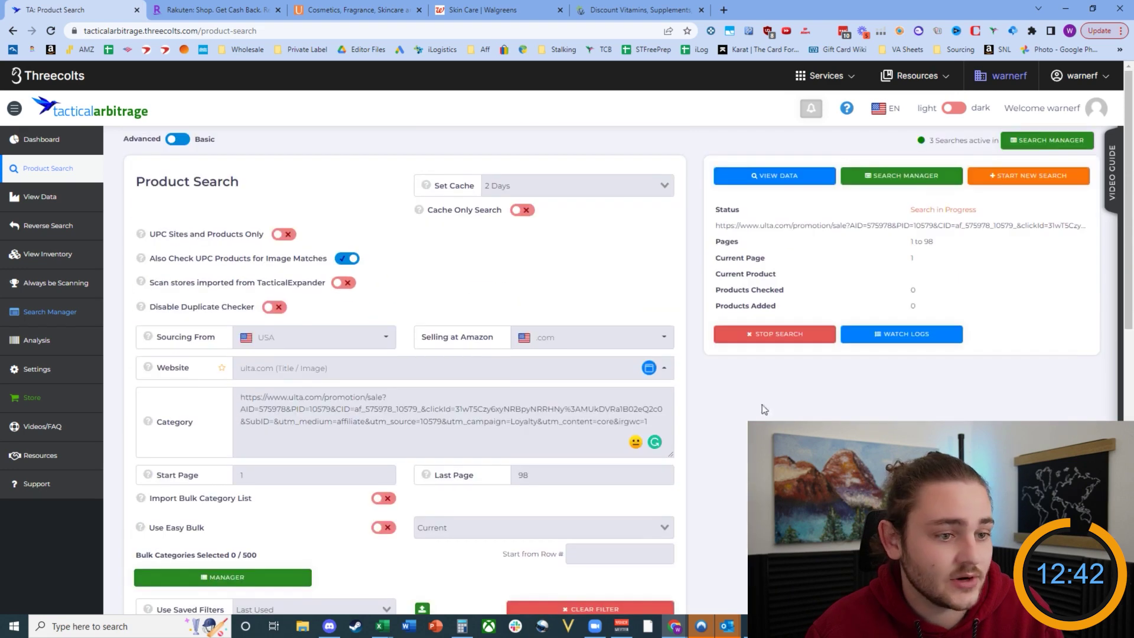
Step: Open Vitacost's 15% off select coffee and tea promotion and copy the page's web address
{"action": "left_click", "coordinate": [638, 10]}
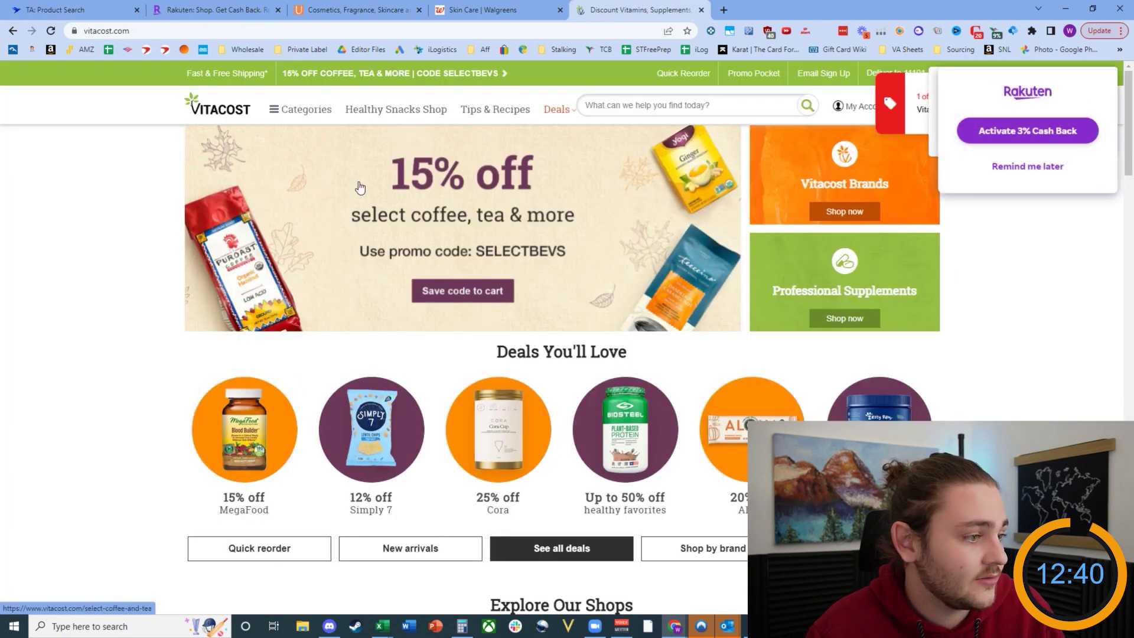
{"action": "left_click", "coordinate": [467, 292]}
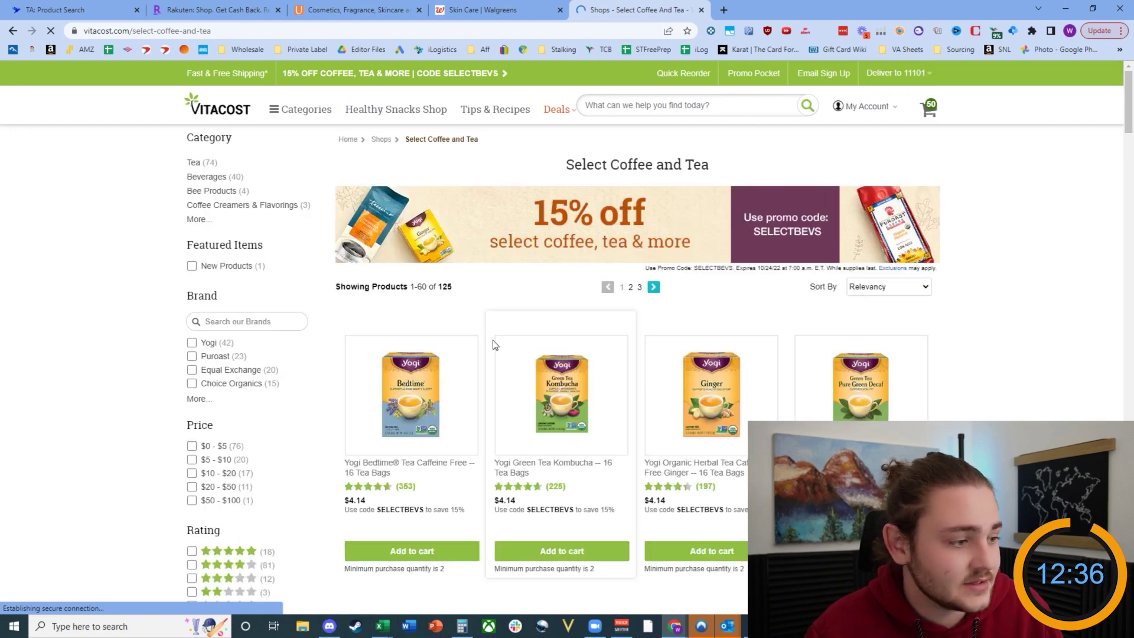
{"action": "left_click", "coordinate": [221, 32]}
{"action": "key", "text": "ctrl+c"}
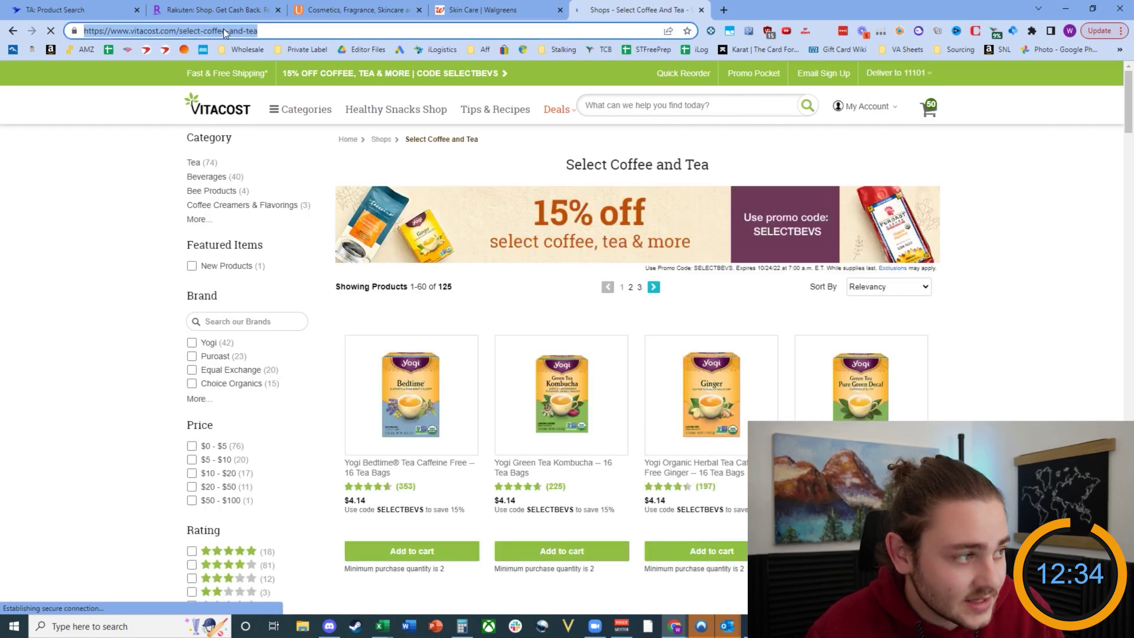
Step: Set up a new Tactical Arbitrage search for vitacost.com with the copied coffee and tea URL as category, pages 1 to 99
{"action": "left_click", "coordinate": [65, 7]}
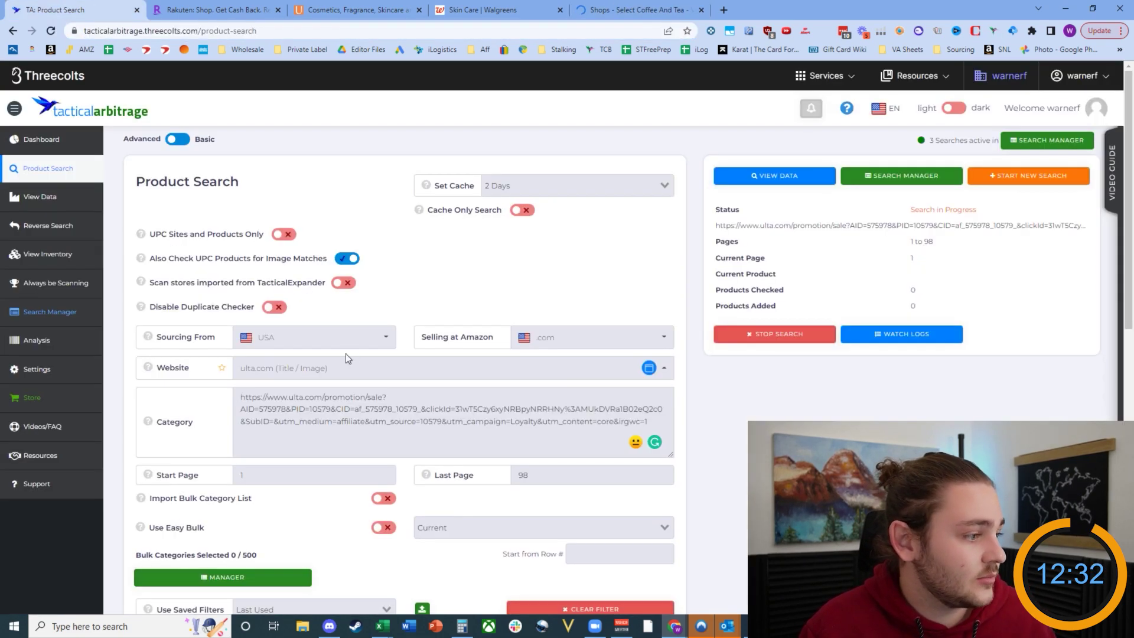
{"action": "left_click", "coordinate": [1022, 178]}
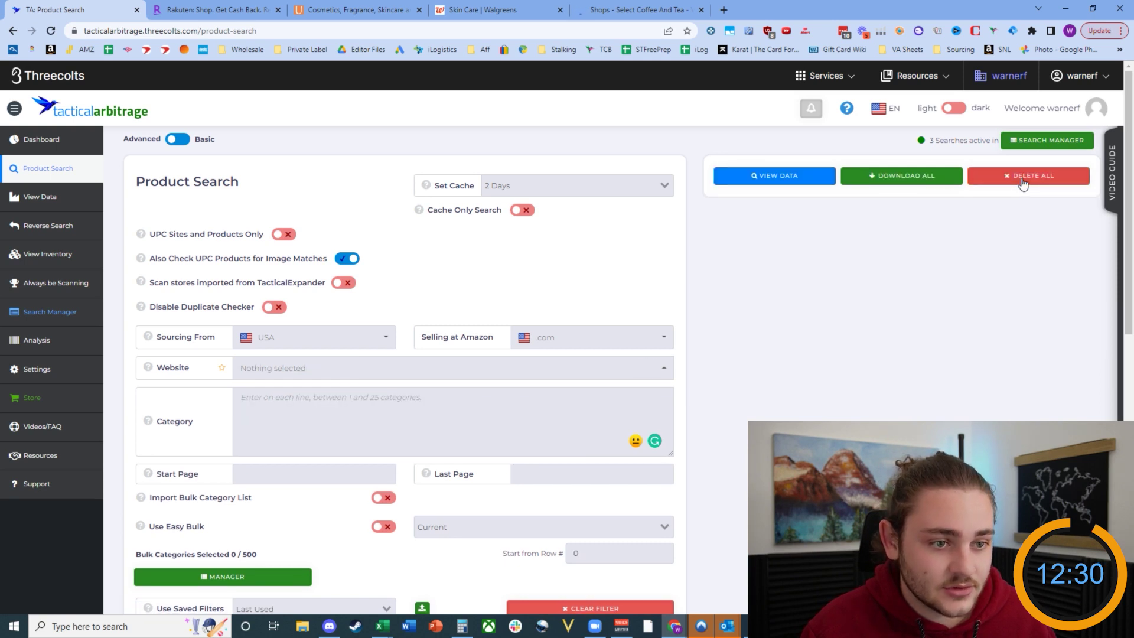
{"action": "left_click", "coordinate": [280, 367]}
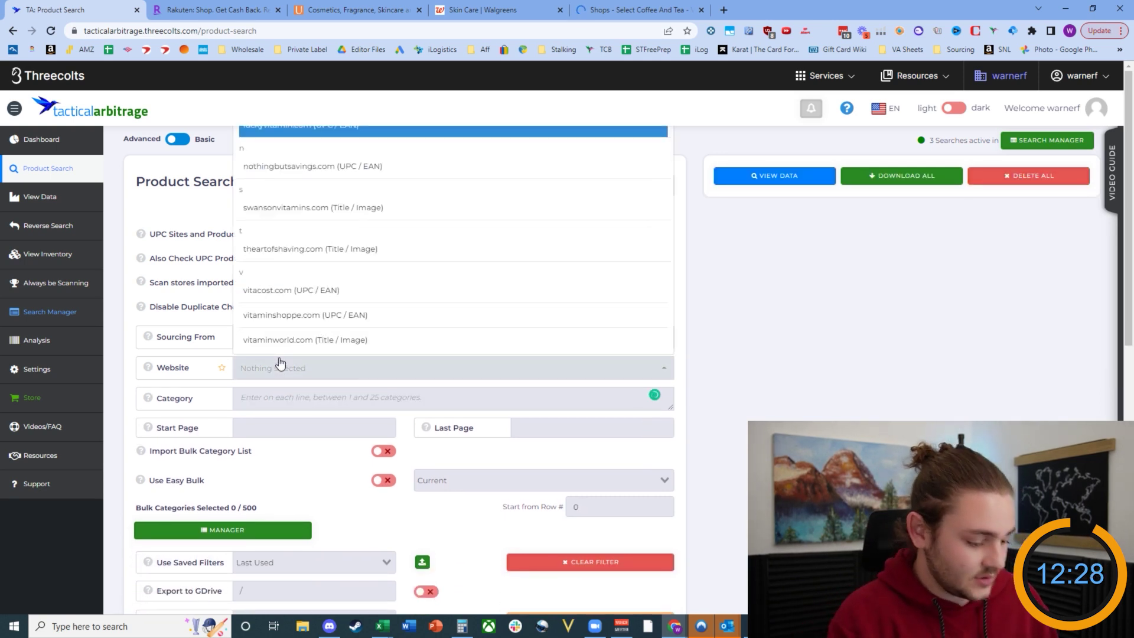
{"action": "type", "text": "vita"}
{"action": "left_click", "coordinate": [291, 290]}
{"action": "key", "text": "ctrl+v"}
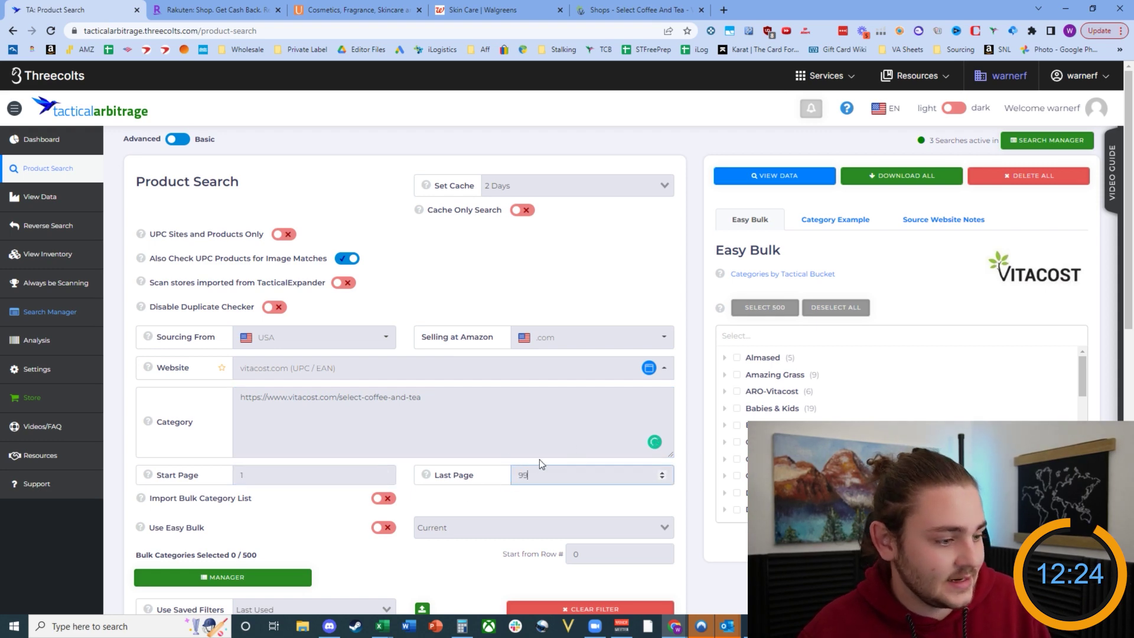
Step: Check the Vitacost coffee and tea listing's page count and promo discount, and dismiss the cashback pop-up
{"action": "left_click", "coordinate": [631, 10]}
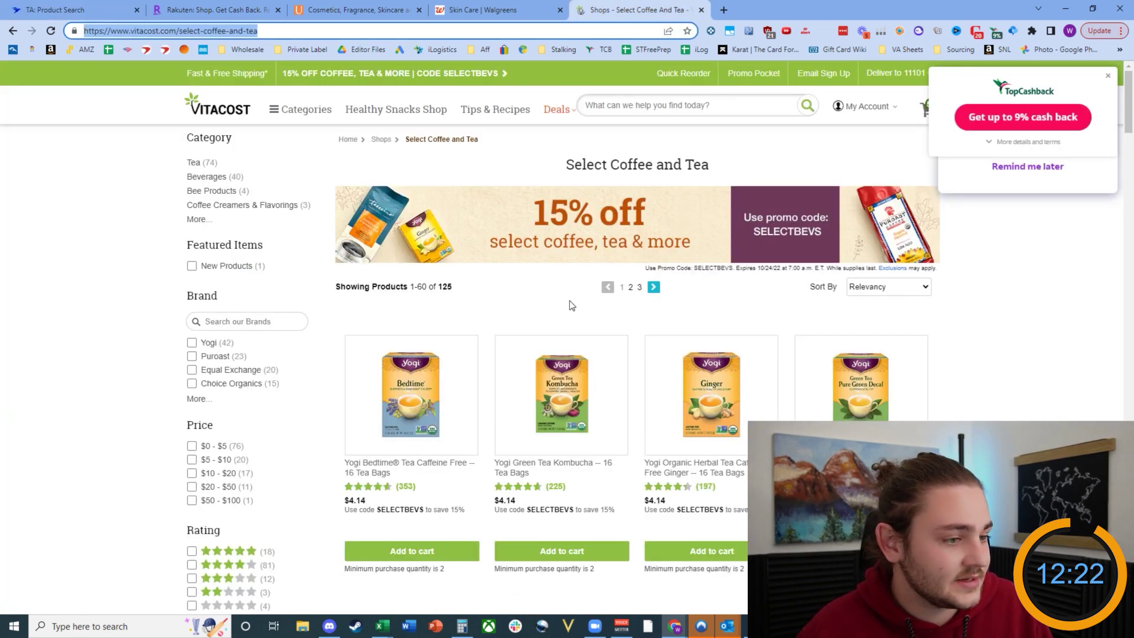
{"action": "left_click", "coordinate": [70, 7]}
{"action": "key", "text": "ctrl+shift+Tab"}
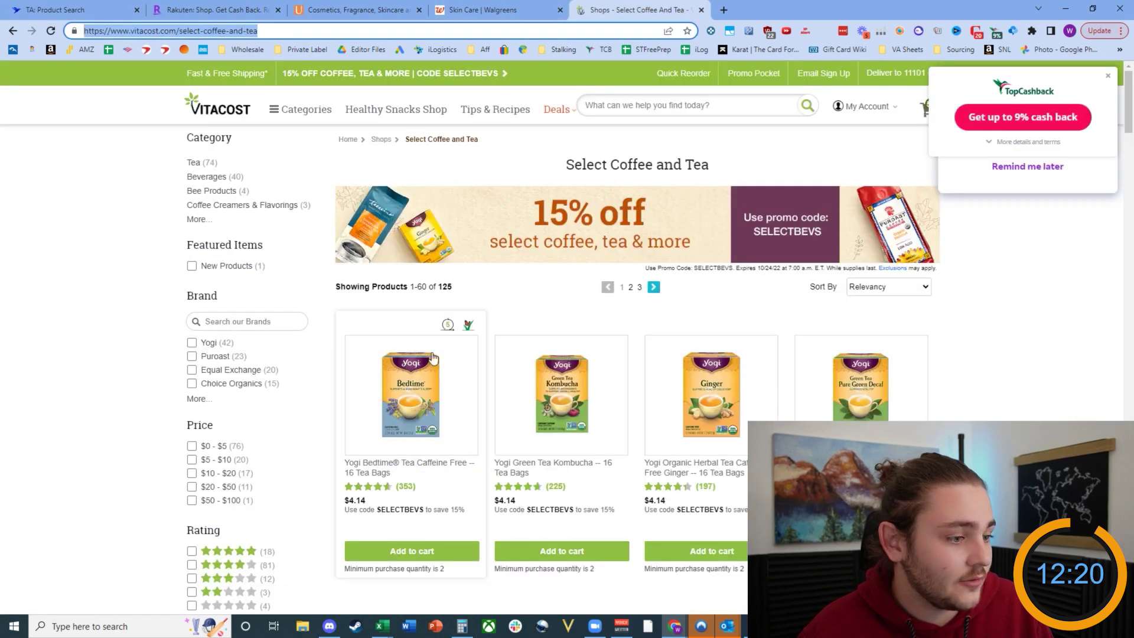
{"action": "key", "text": "ctrl+Tab"}
{"action": "scroll", "coordinate": [541, 320], "scroll_direction": "down", "scroll_amount": 3}
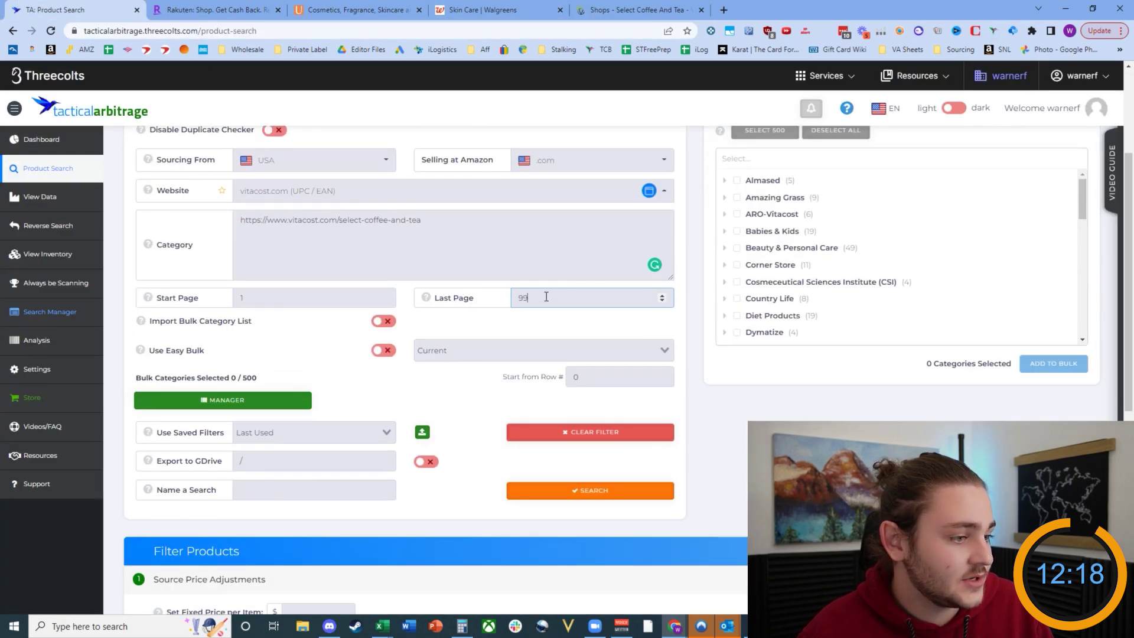
{"action": "left_click", "coordinate": [604, 7]}
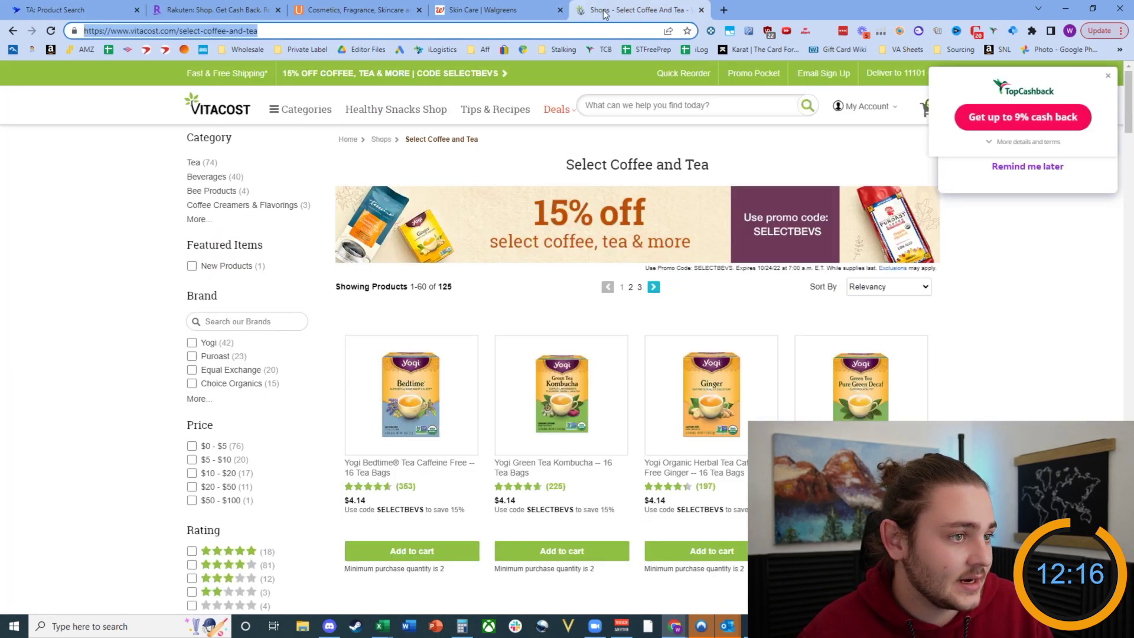
{"action": "left_click", "coordinate": [1108, 78]}
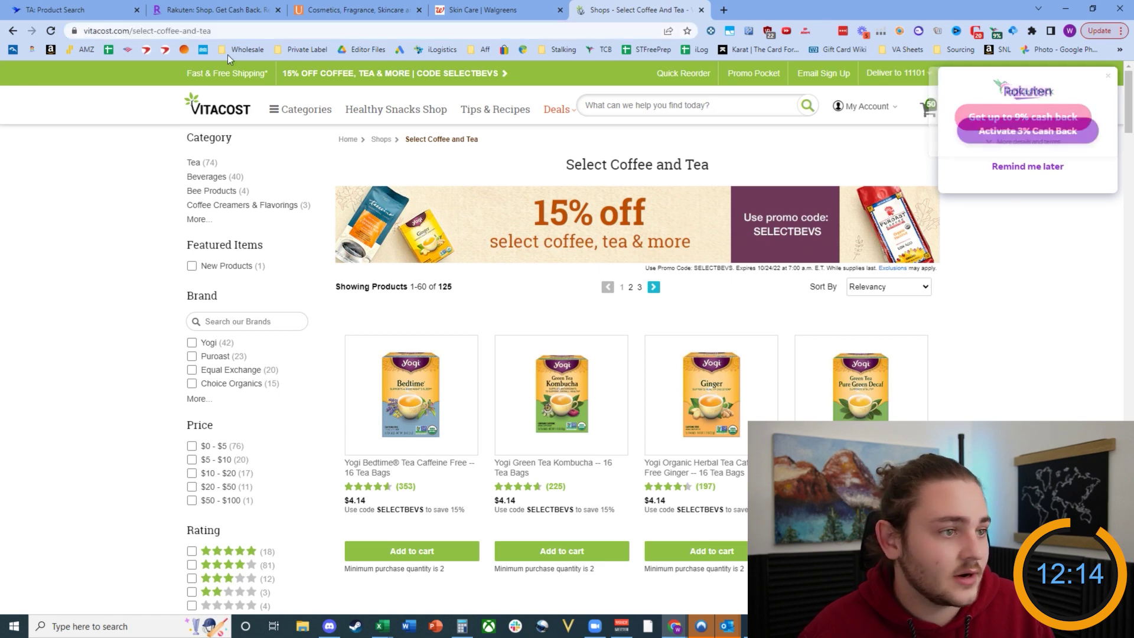
Step: Set the Vitacost search's store discount to 15%
{"action": "key", "text": "ctrl+Tab"}
{"action": "scroll", "coordinate": [320, 443], "scroll_direction": "down", "scroll_amount": 3}
{"action": "left_click", "coordinate": [423, 489]}
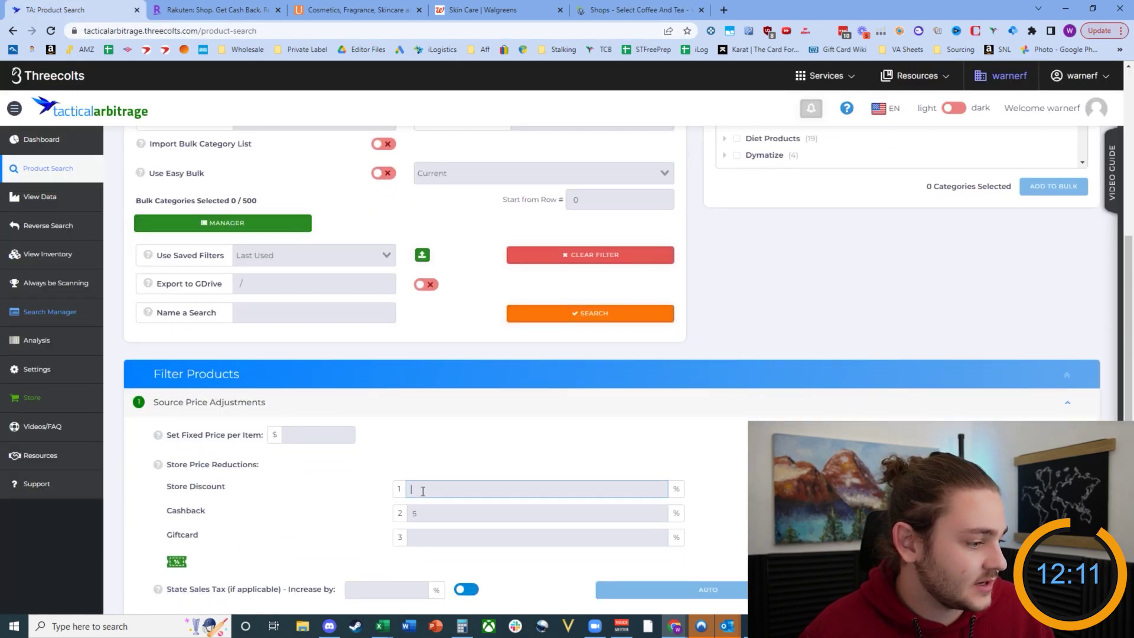
Step: Open cashbackmonitor.com in a new tab and search it for Vitacost
{"action": "left_click", "coordinate": [724, 10]}
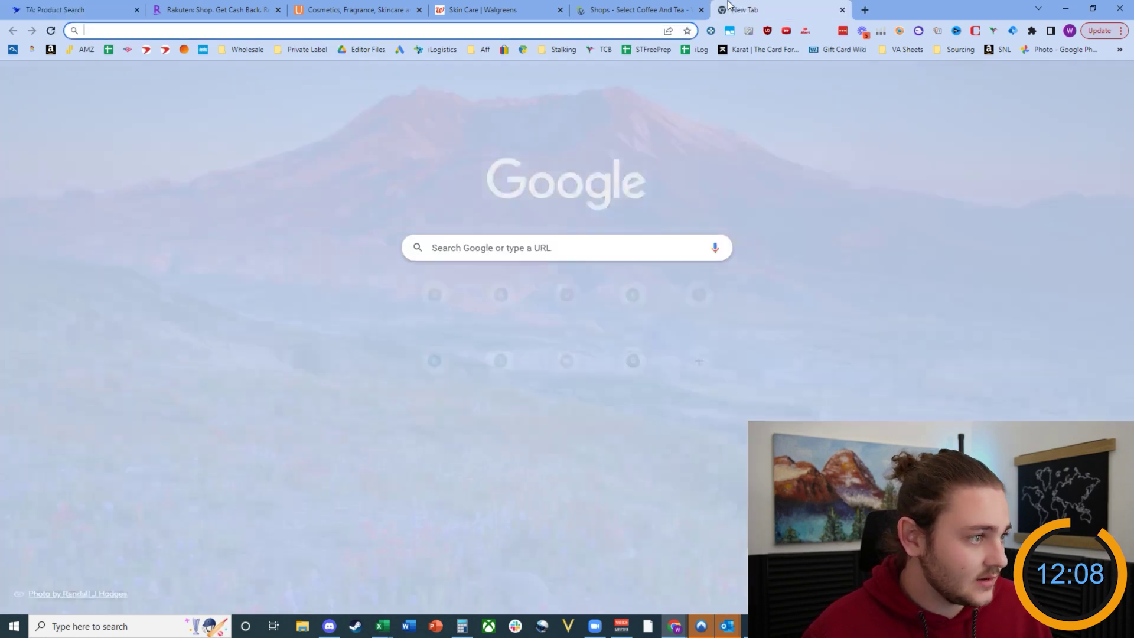
{"action": "type", "text": "cas"}
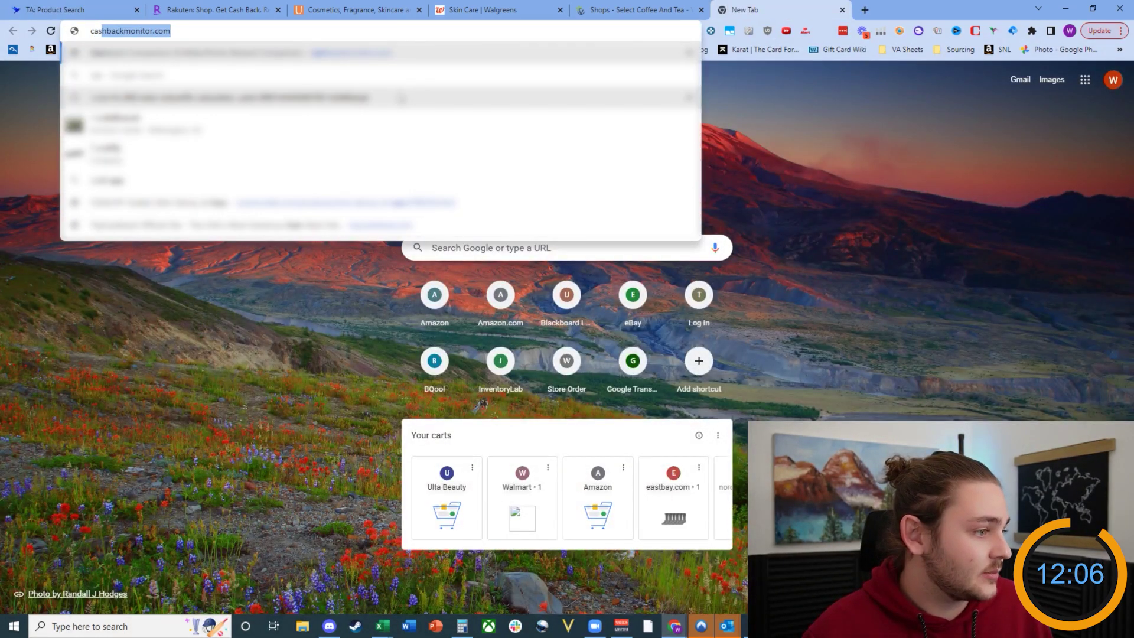
{"action": "key", "text": "Return"}
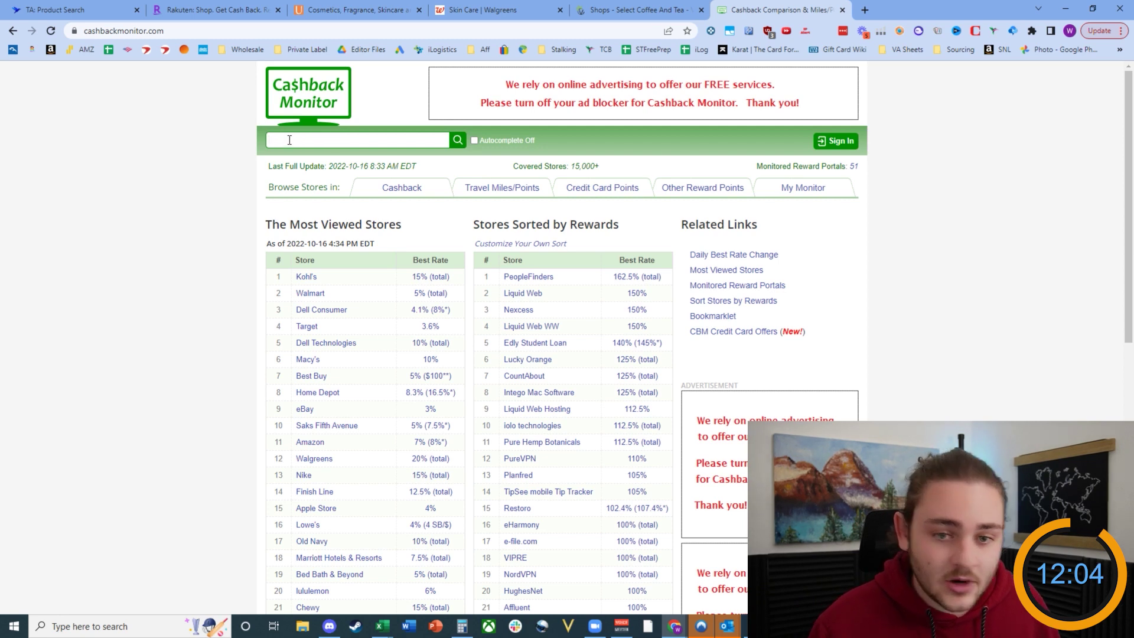
{"action": "type", "text": "vita"}
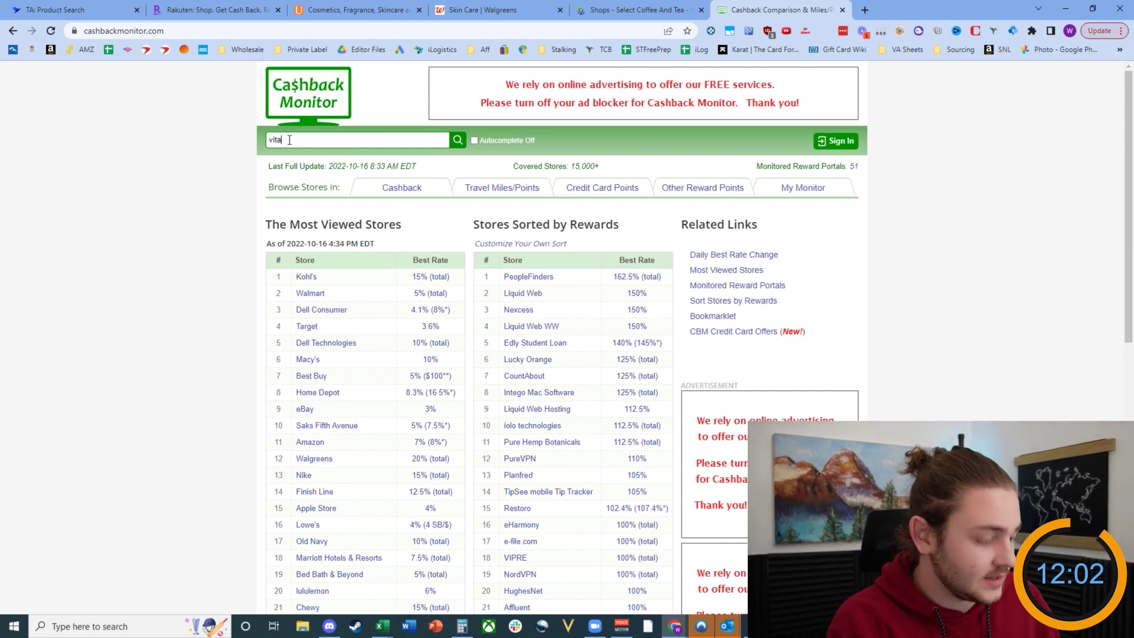
{"action": "type", "text": "c"}
{"action": "left_click", "coordinate": [309, 164]}
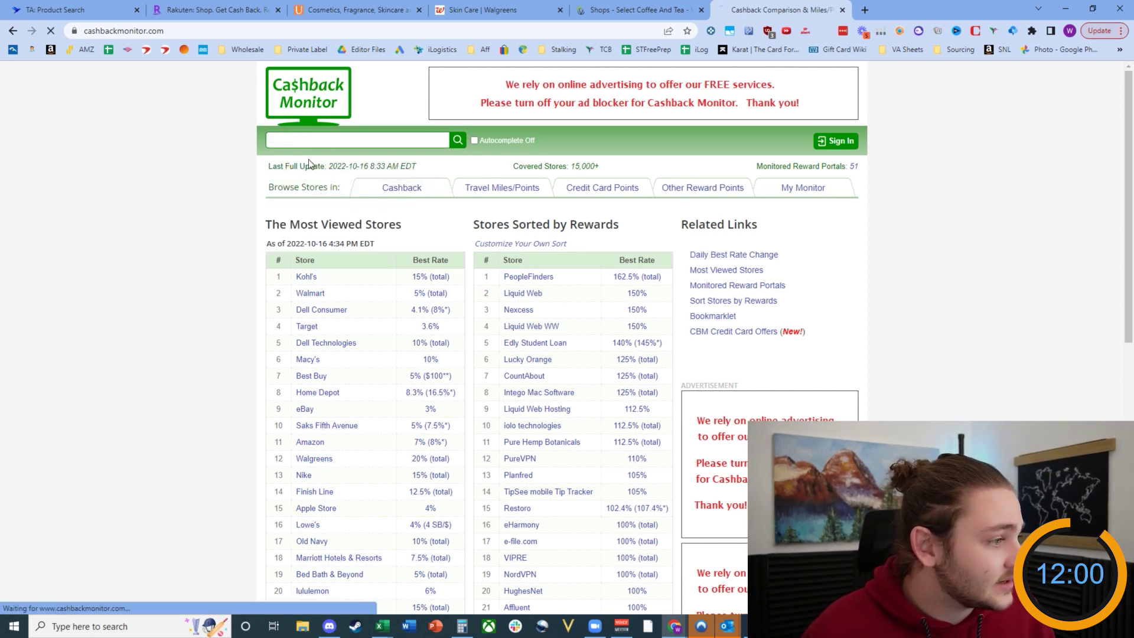
Step: Compare Vitacost's cashback rates across the portals and check its offer among Rakuten's Health & Beauty deals
{"action": "scroll", "coordinate": [378, 248], "scroll_direction": "down", "scroll_amount": 2}
{"action": "left_click_drag", "start_coordinate": [287, 266], "coordinate": [365, 261]}
{"action": "left_click", "coordinate": [413, 248]}
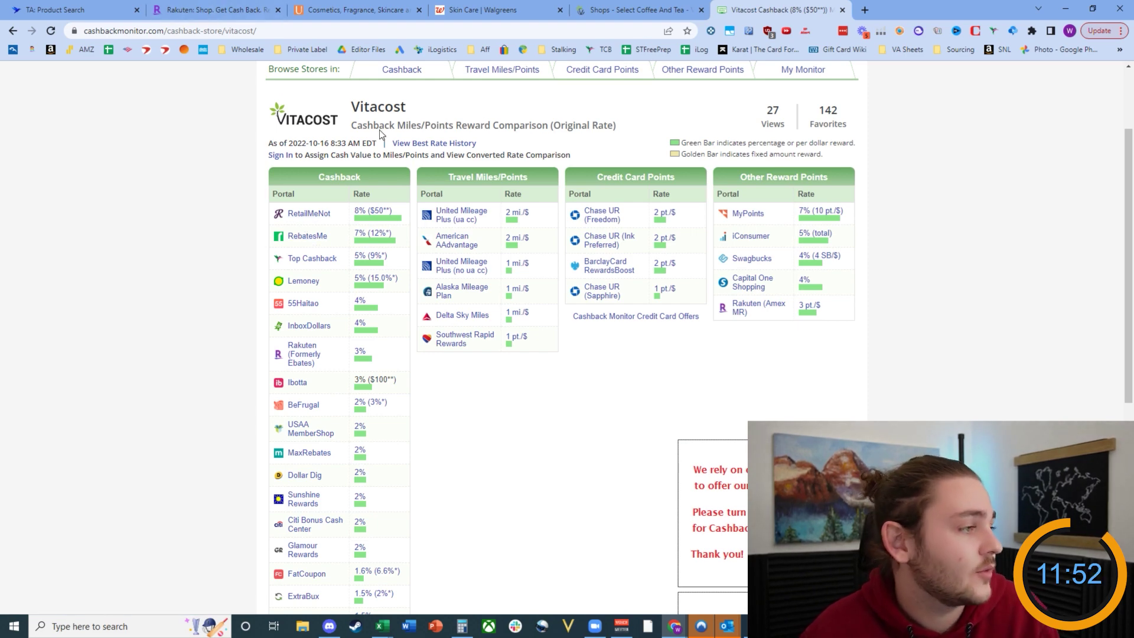
{"action": "left_click", "coordinate": [219, 10]}
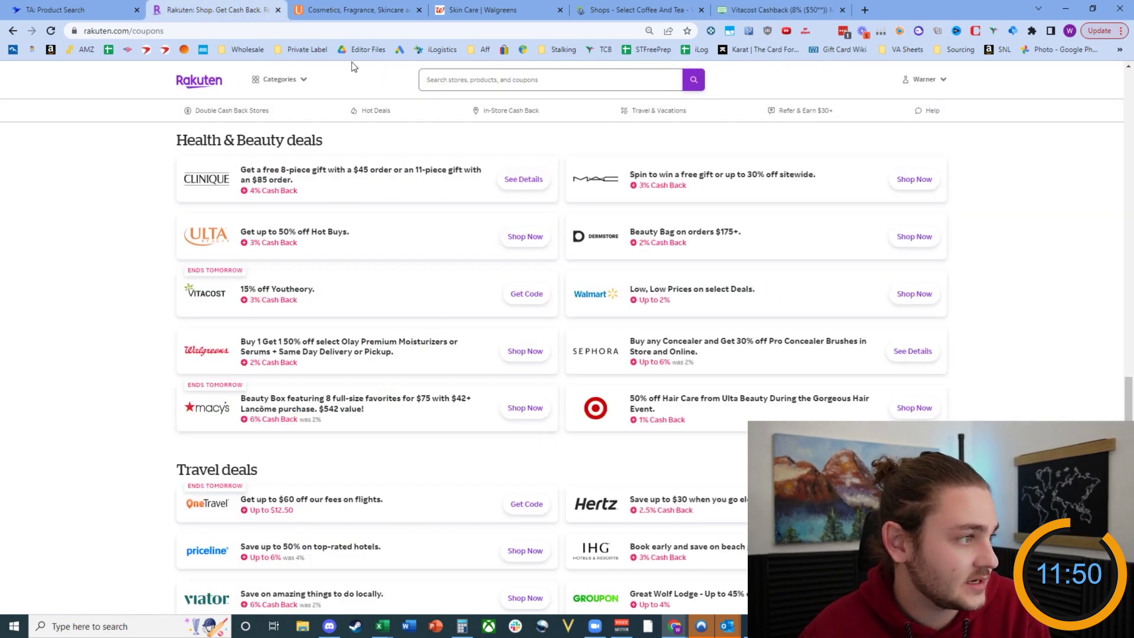
Step: Set the cashback reduction to 7% in the Vitacost search's source price adjustments
{"action": "left_click", "coordinate": [121, 17]}
{"action": "left_click", "coordinate": [422, 493]}
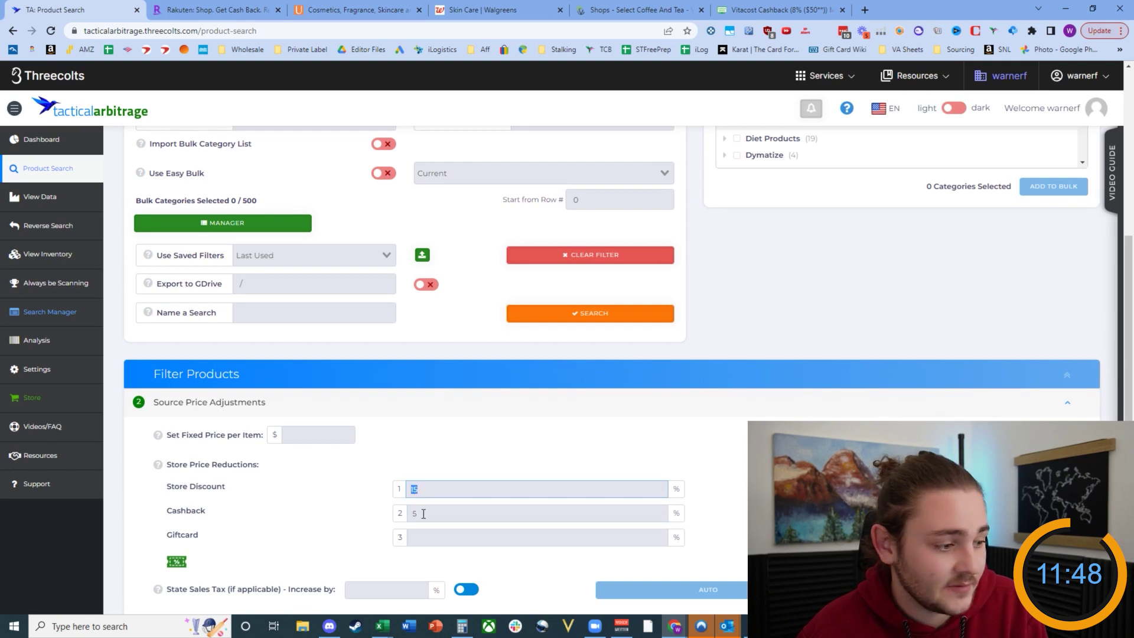
{"action": "left_click", "coordinate": [415, 513]}
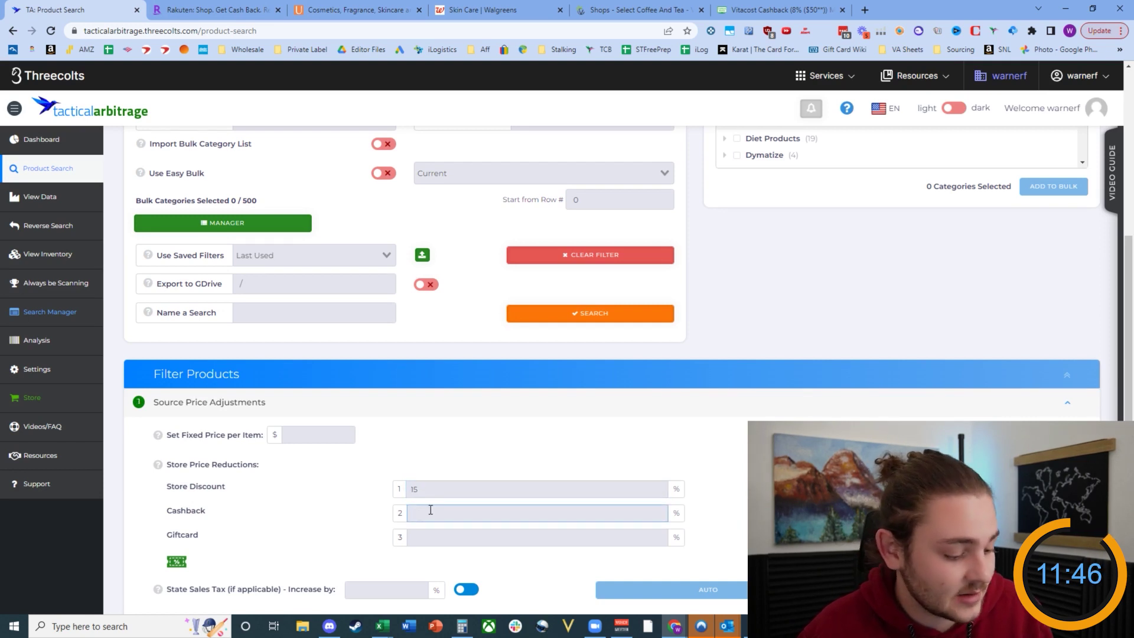
{"action": "type", "text": "7"}
{"action": "left_click", "coordinate": [501, 446]}
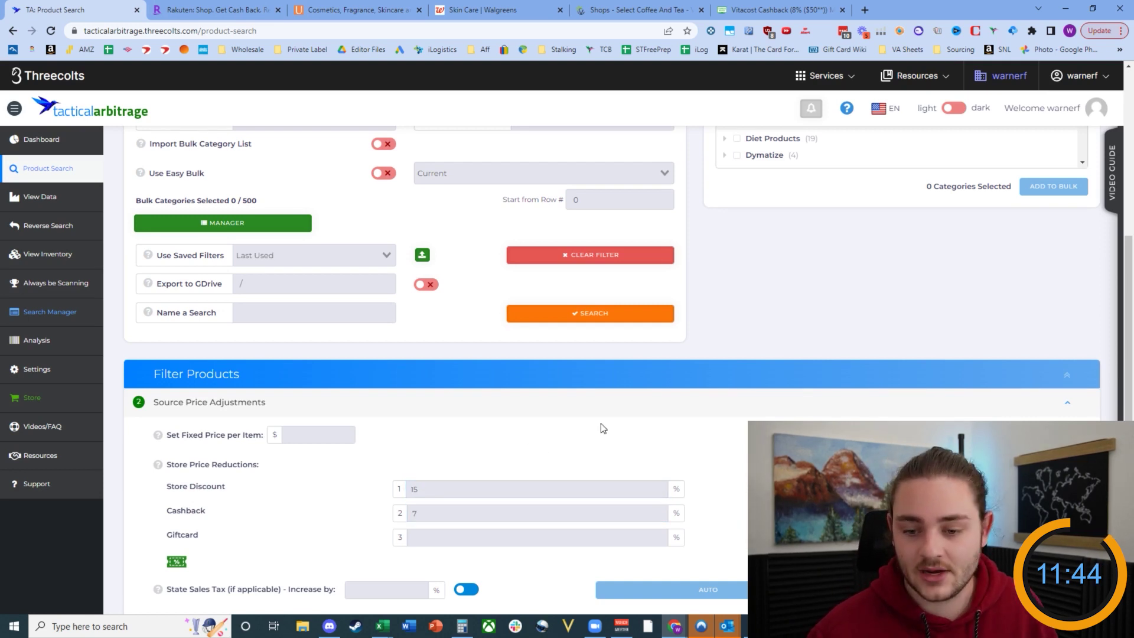
Step: Review the remaining product filters and start the product search on the Vitacost coffee and tea category
{"action": "scroll", "coordinate": [525, 418], "scroll_direction": "down", "scroll_amount": 2}
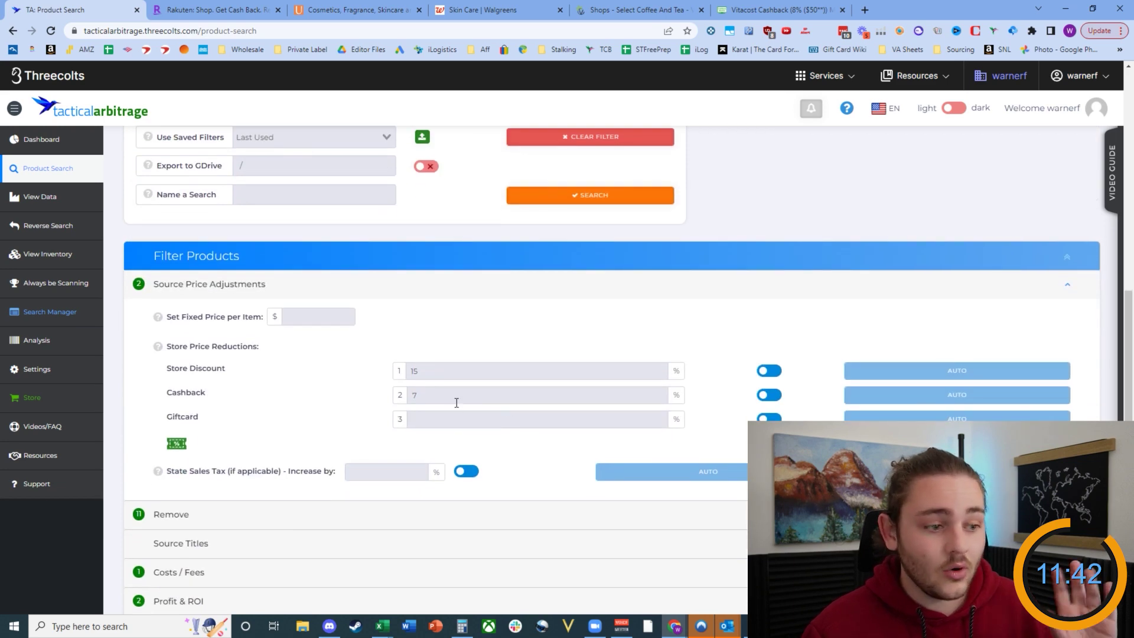
{"action": "scroll", "coordinate": [452, 404], "scroll_direction": "down", "scroll_amount": 2}
{"action": "scroll", "coordinate": [568, 385], "scroll_direction": "up", "scroll_amount": 1}
{"action": "left_click", "coordinate": [591, 155]}
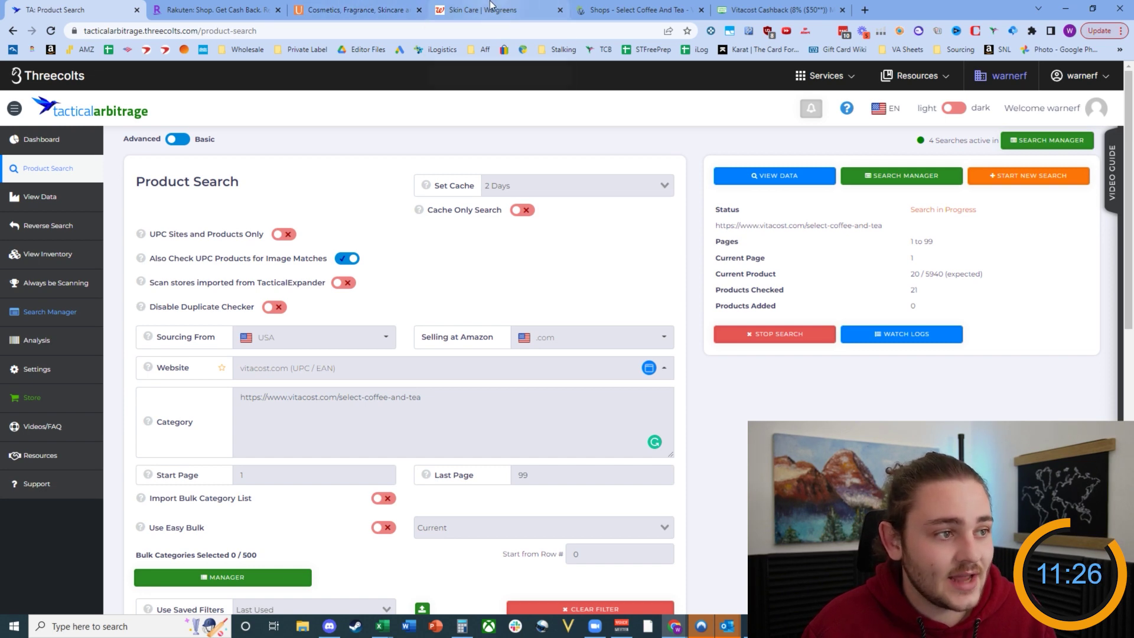
Step: Dismiss the cashback notice on the Walgreens page and open its 20% off $40+ offer with code HEALTH20
{"action": "left_click", "coordinate": [242, 9]}
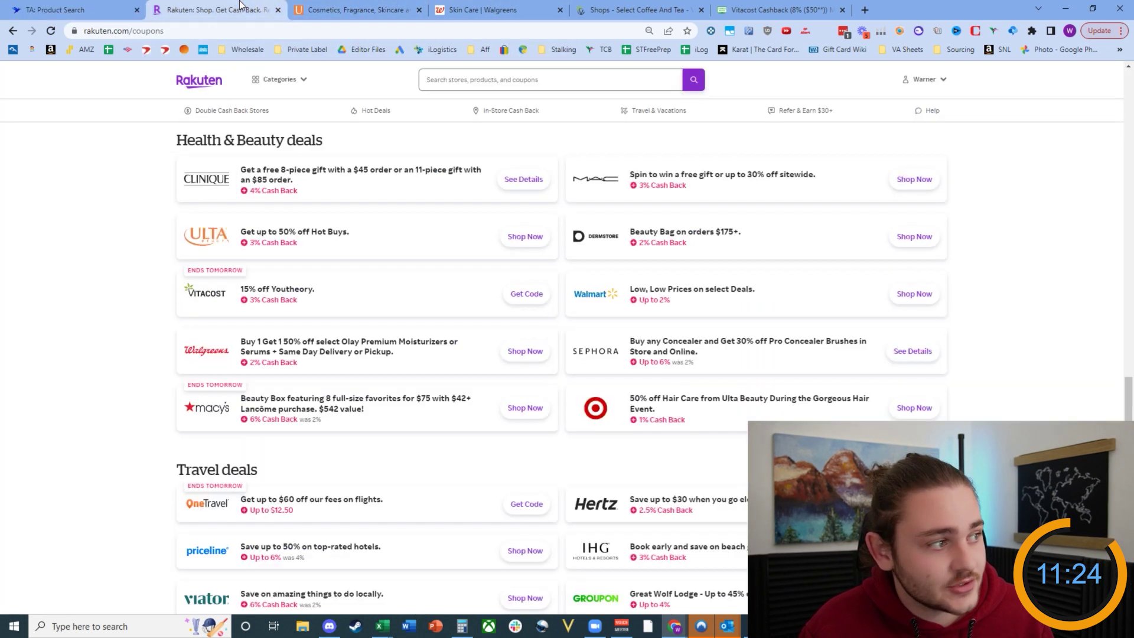
{"action": "left_click", "coordinate": [473, 10]}
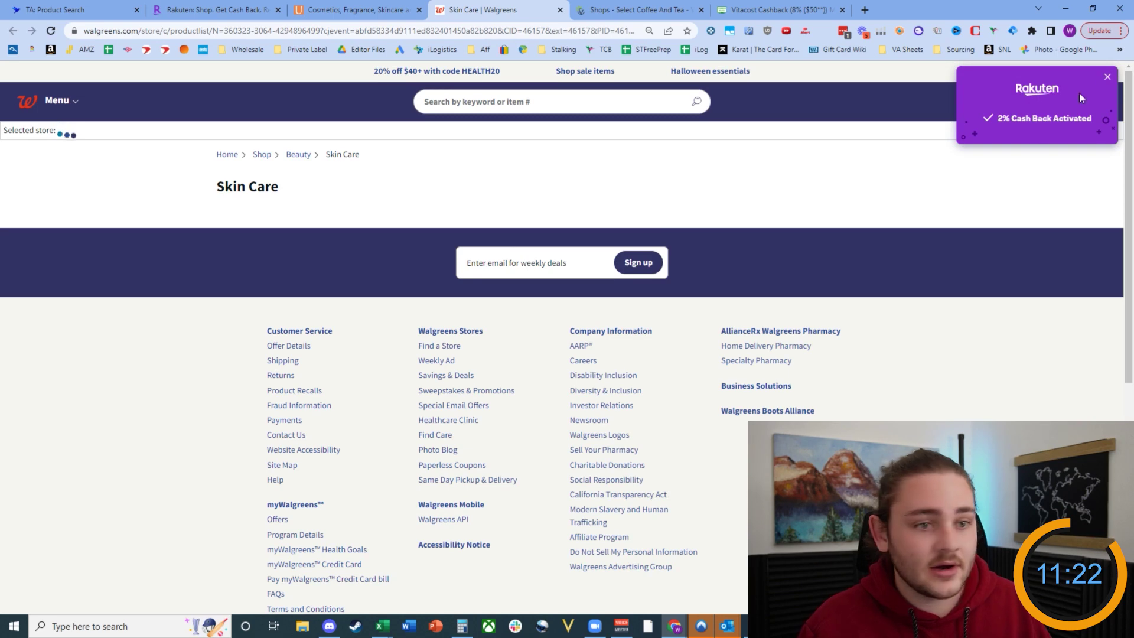
{"action": "left_click", "coordinate": [1107, 78]}
{"action": "left_click", "coordinate": [443, 72]}
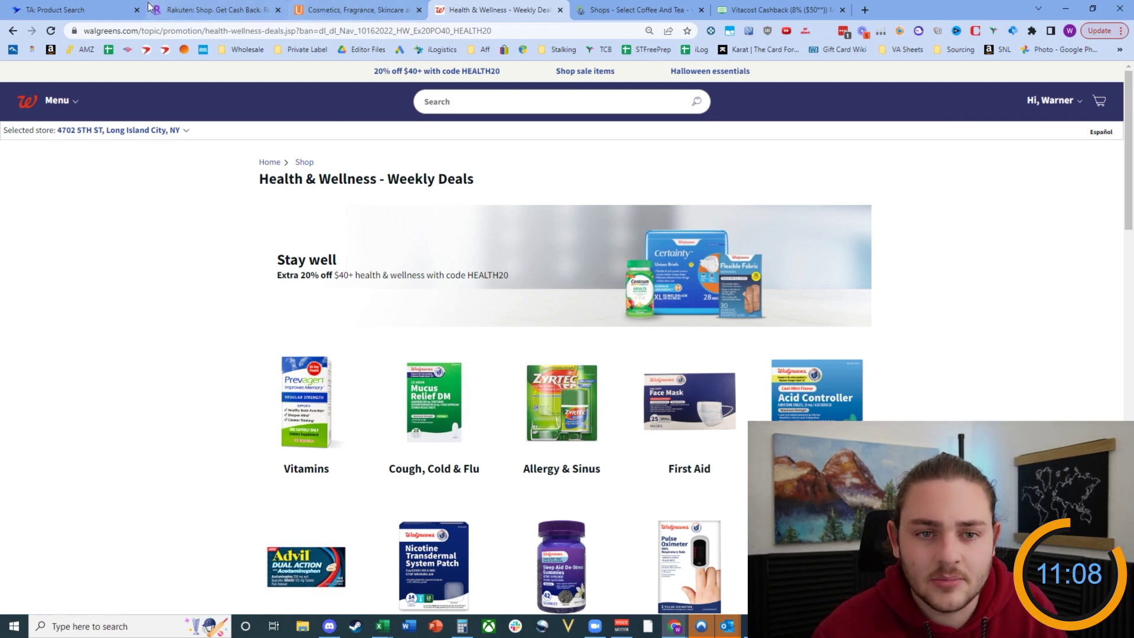
Step: Open the Walgreens Buy 1 Get 1 50% off Olay offer from Rakuten's Health & Beauty deals
{"action": "left_click", "coordinate": [92, 6]}
{"action": "left_click", "coordinate": [223, 6]}
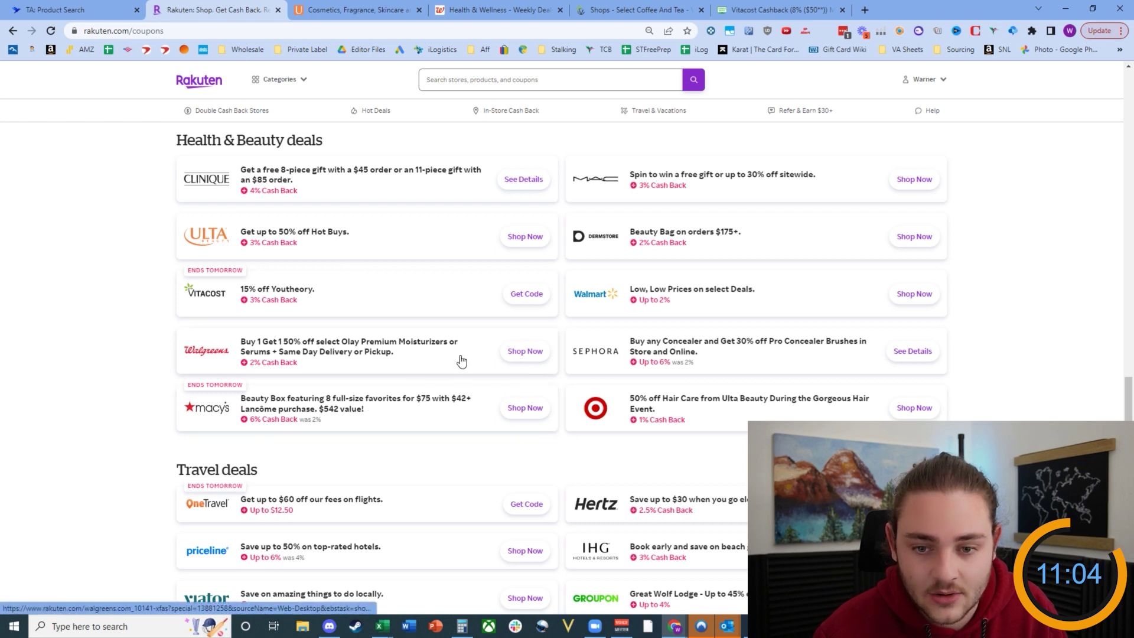
{"action": "left_click", "coordinate": [551, 353]}
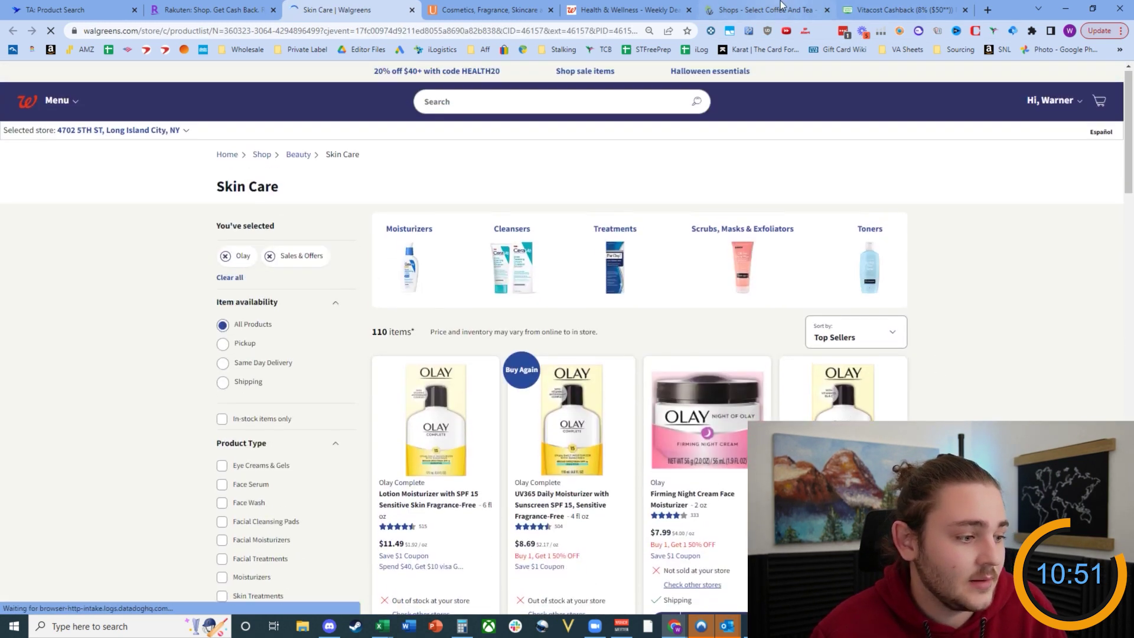
Step: Look through the open Vitacost, Ulta and Walgreens deal pages to compare their sale listings
{"action": "left_click", "coordinate": [781, 6]}
{"action": "scroll", "coordinate": [615, 334], "scroll_direction": "down", "scroll_amount": 2}
{"action": "left_click", "coordinate": [508, 9]}
{"action": "left_click", "coordinate": [627, 9]}
{"action": "left_click", "coordinate": [522, 8]}
{"action": "scroll", "coordinate": [579, 435], "scroll_direction": "down", "scroll_amount": 4}
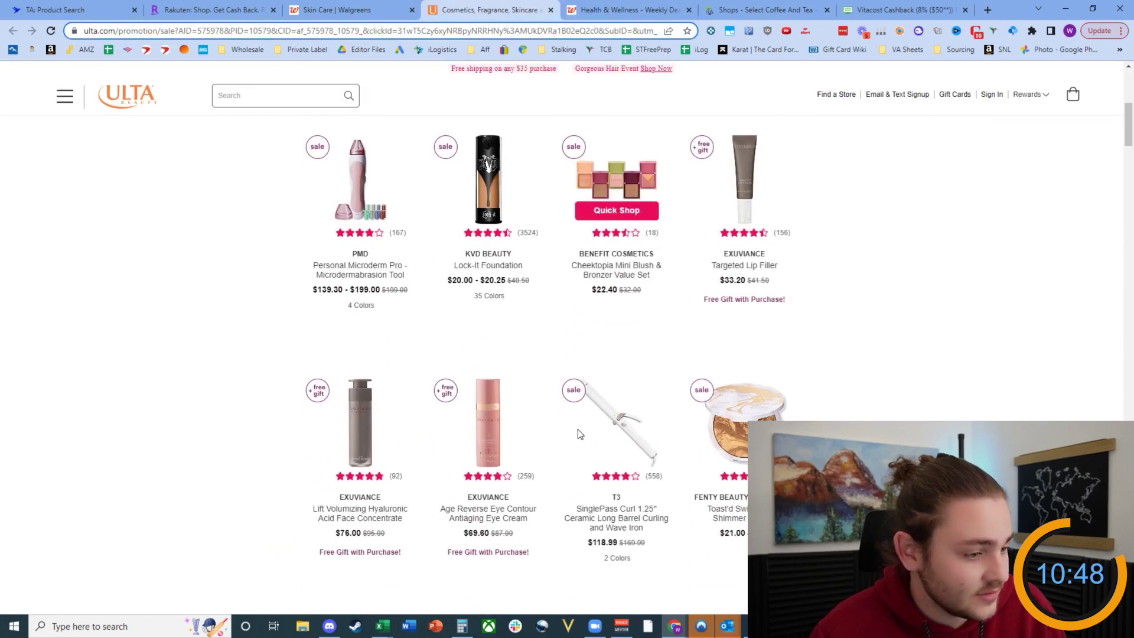
{"action": "left_click", "coordinate": [576, 7]}
{"action": "key", "text": "ctrl+shift+Tab"}
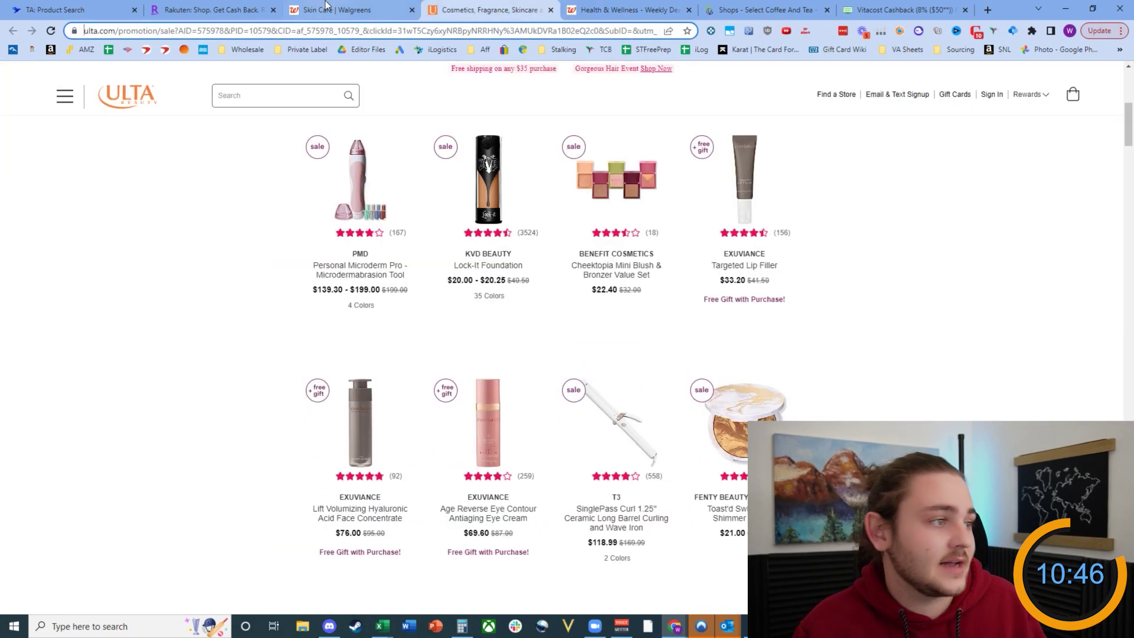
Step: Examine the Olay sale products on the Walgreens Skin Care page, including their prices, offers, availability and item count
{"action": "key", "text": "ctrl+shift+Tab"}
{"action": "scroll", "coordinate": [623, 304], "scroll_direction": "down", "scroll_amount": 3}
{"action": "scroll", "coordinate": [608, 290], "scroll_direction": "down", "scroll_amount": 5}
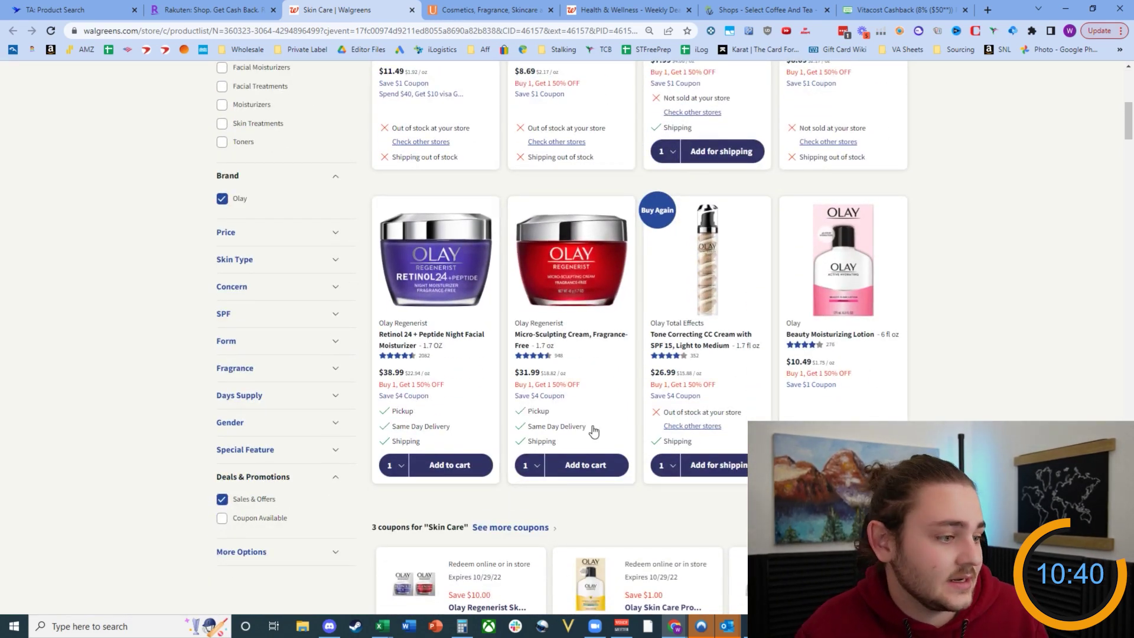
{"action": "scroll", "coordinate": [456, 427], "scroll_direction": "up", "scroll_amount": 4}
{"action": "scroll", "coordinate": [650, 414], "scroll_direction": "down", "scroll_amount": 4}
{"action": "scroll", "coordinate": [898, 418], "scroll_direction": "up", "scroll_amount": 1}
{"action": "scroll", "coordinate": [709, 402], "scroll_direction": "up", "scroll_amount": 3}
{"action": "scroll", "coordinate": [502, 366], "scroll_direction": "down", "scroll_amount": 4}
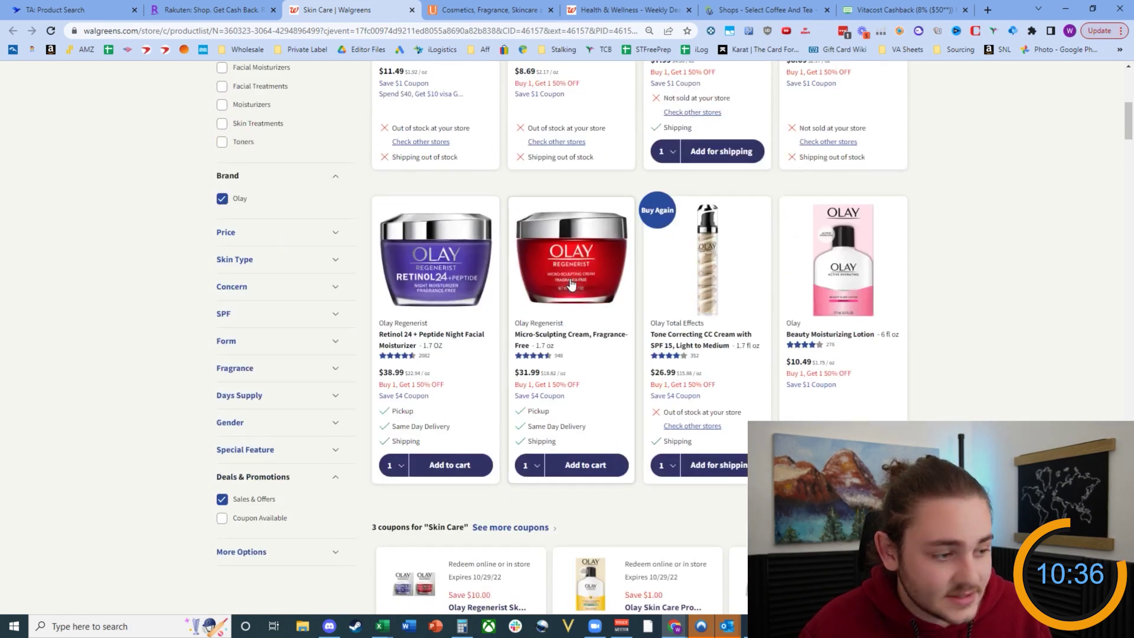
{"action": "scroll", "coordinate": [449, 355], "scroll_direction": "up", "scroll_amount": 8}
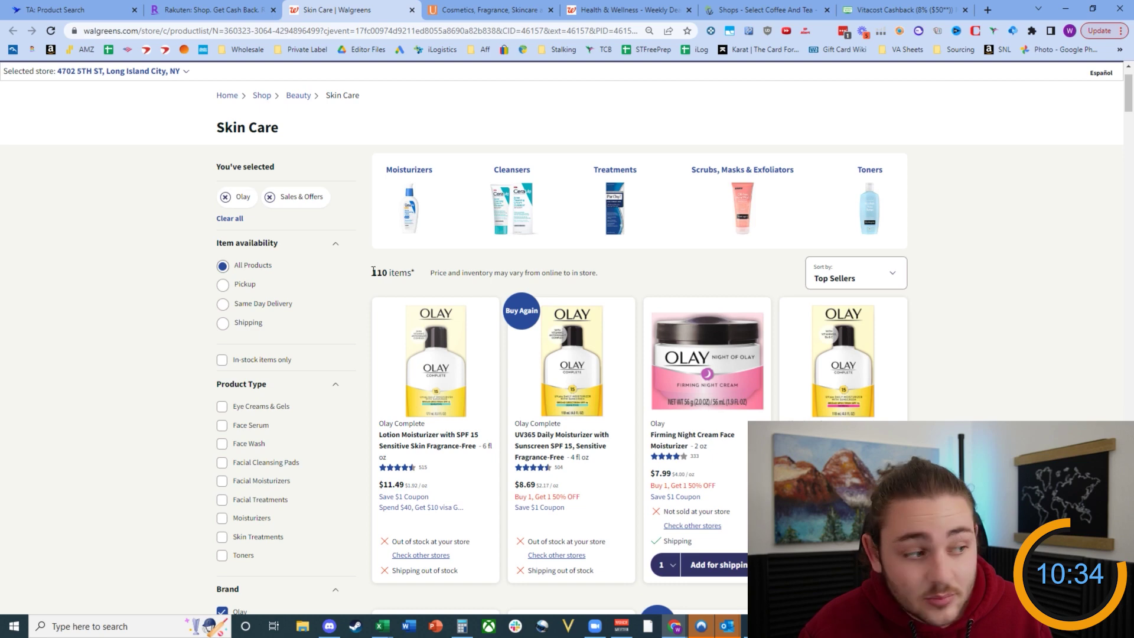
Step: Open the Olay Retinol 24 + Peptide Night Facial Moisturizer and Micro-Sculpting Cream product pages from the Walgreens sale listing in new tabs
{"action": "scroll", "coordinate": [628, 329], "scroll_direction": "down", "scroll_amount": 7}
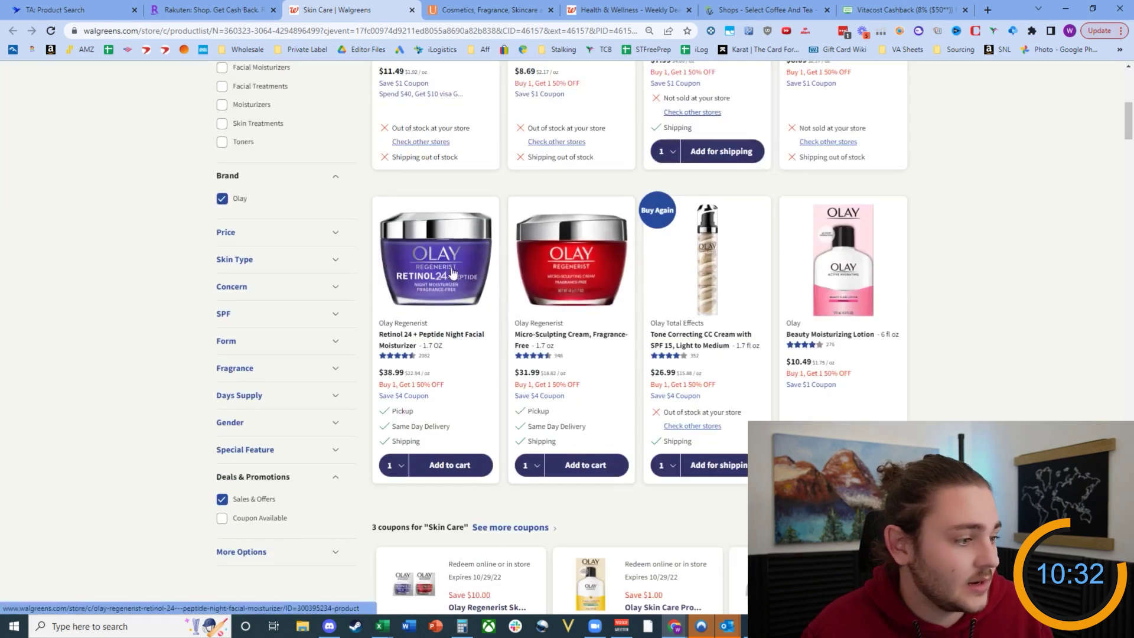
{"action": "middle_click", "coordinate": [528, 268]}
{"action": "scroll", "coordinate": [684, 347], "scroll_direction": "down", "scroll_amount": 3}
{"action": "scroll", "coordinate": [648, 286], "scroll_direction": "up", "scroll_amount": 1}
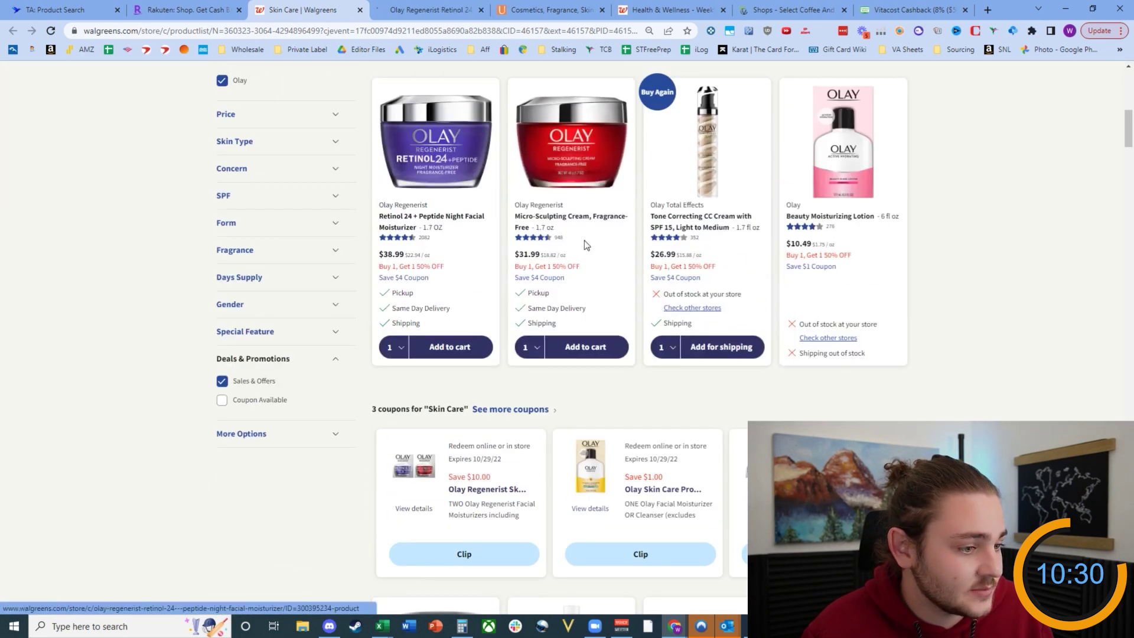
{"action": "middle_click", "coordinate": [536, 199]}
{"action": "key", "text": "ctrl+Tab"}
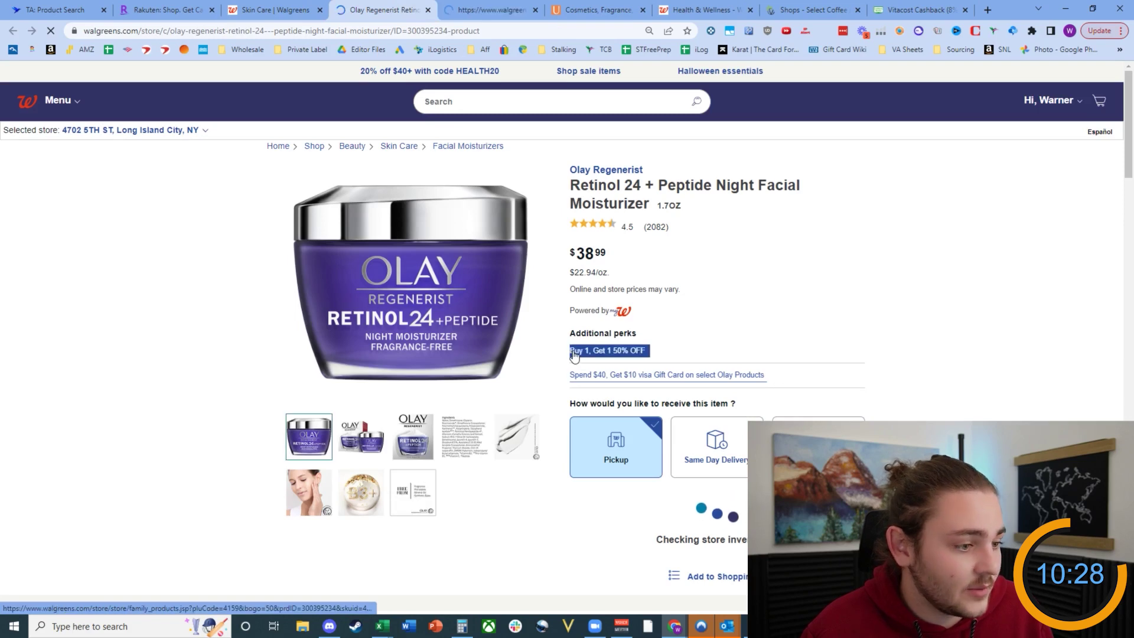
Step: Compare Rakuten's Walgreens Olay offer with the coupons and perks on the Retinol 24 + Peptide moisturizer page
{"action": "key", "text": "ctrl+shift+Tab"}
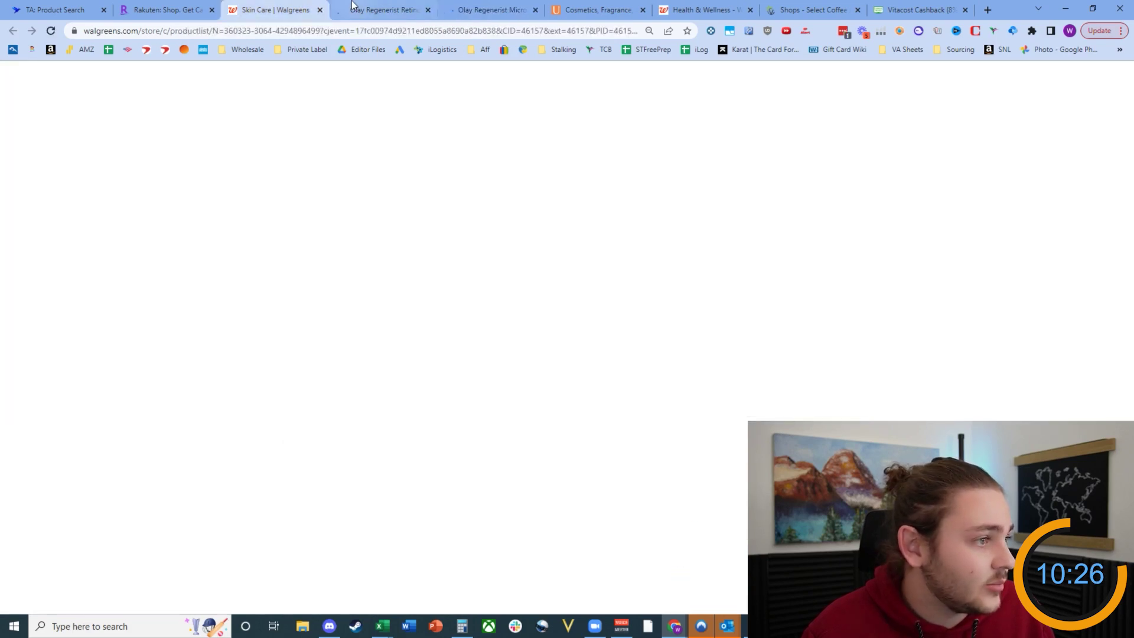
{"action": "left_click", "coordinate": [137, 6]}
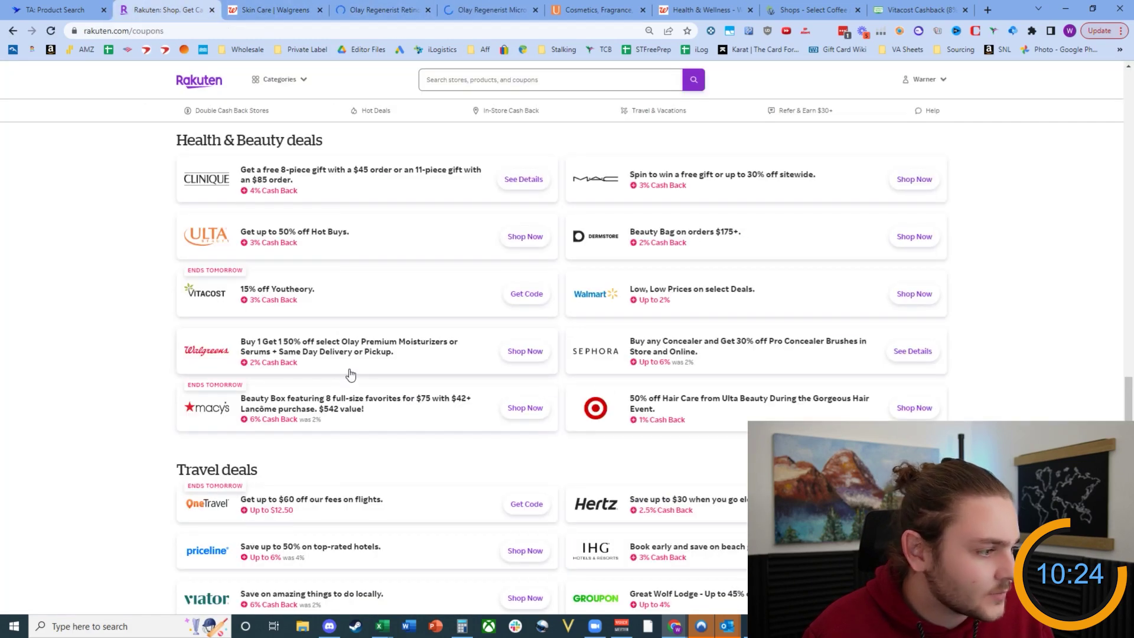
{"action": "key", "text": "ctrl+Tab"}
{"action": "key", "text": "ctrl+Tab"}
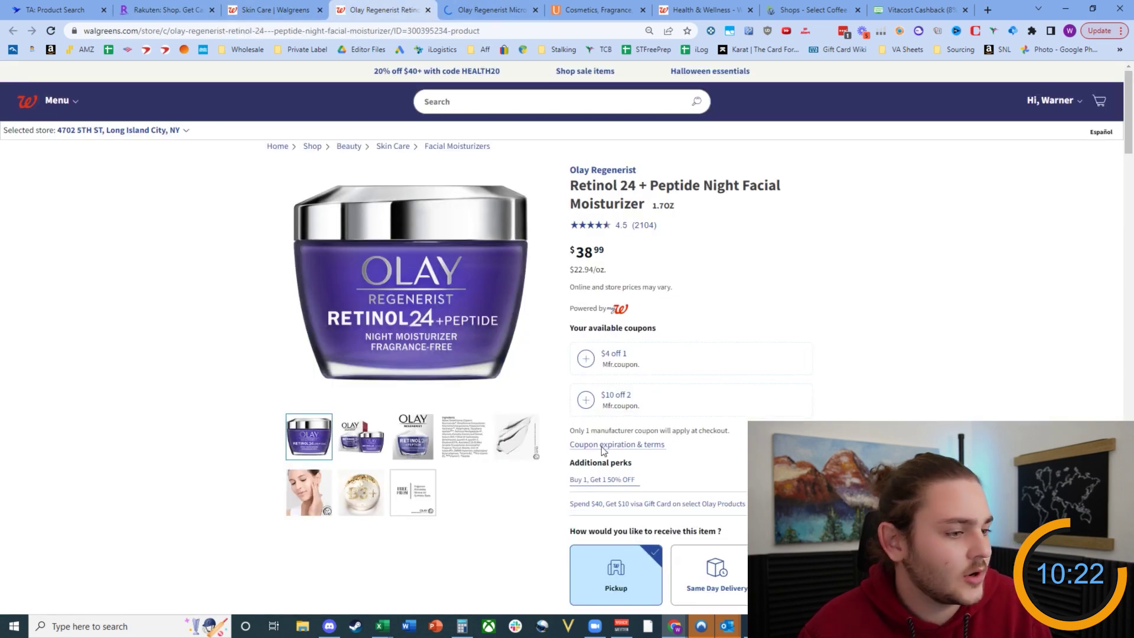
{"action": "key", "text": "ctrl+shift+Tab"}
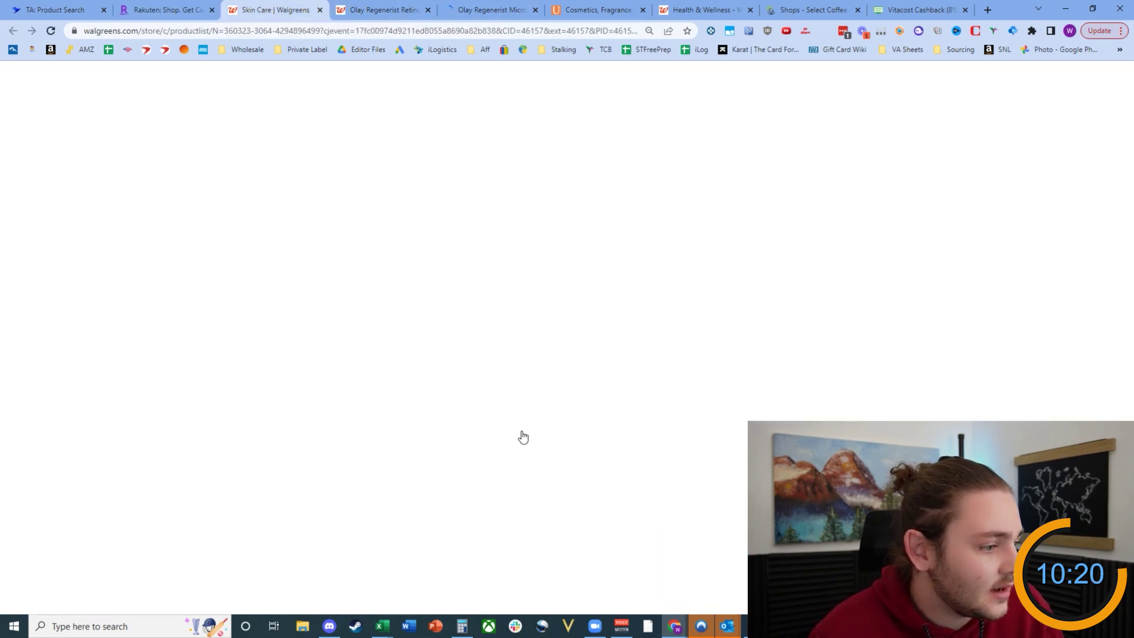
Step: Check the prices and Buy 1, Get 1 50% OFF labels of further Olay items in the Walgreens Skin Care listing
{"action": "scroll", "coordinate": [637, 391], "scroll_direction": "down", "scroll_amount": 10}
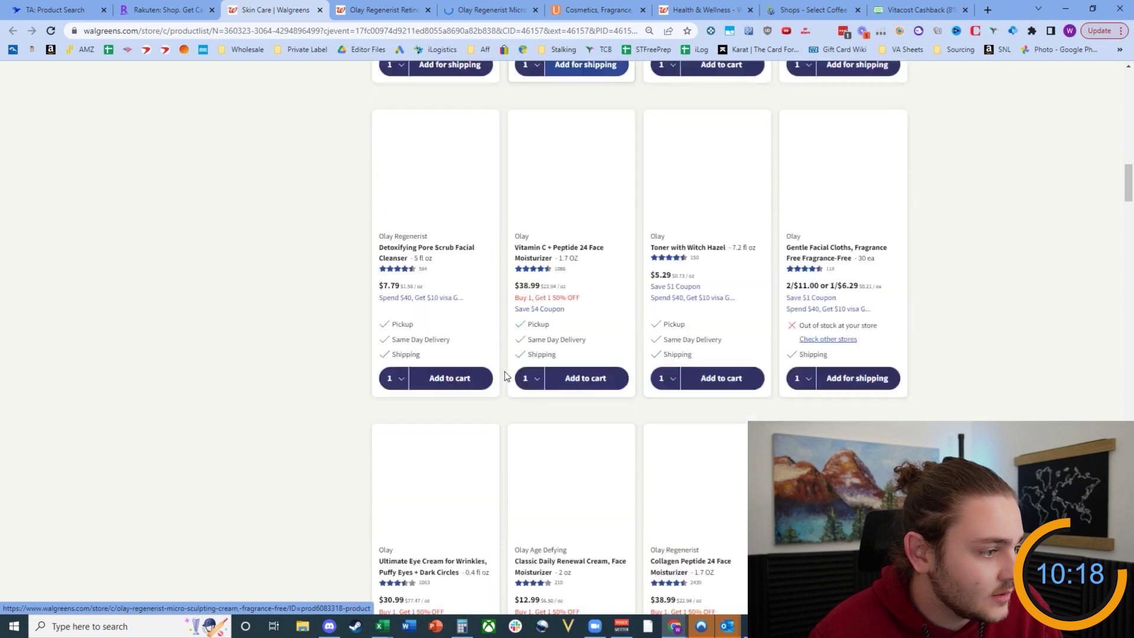
{"action": "scroll", "coordinate": [505, 376], "scroll_direction": "down", "scroll_amount": 3}
{"action": "scroll", "coordinate": [502, 354], "scroll_direction": "down", "scroll_amount": 3}
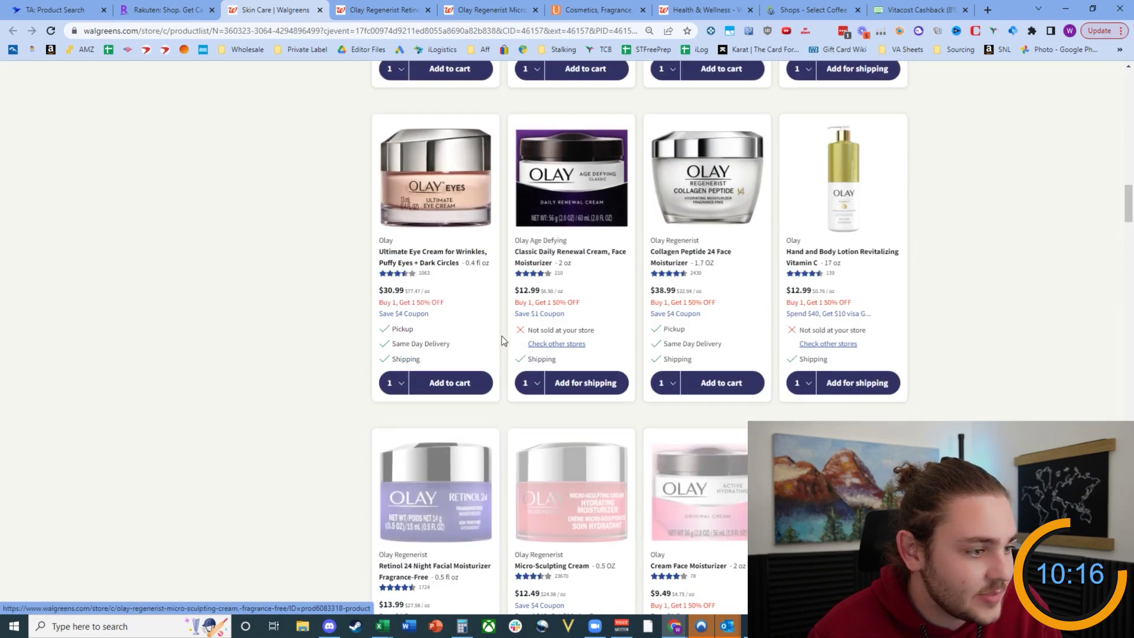
{"action": "scroll", "coordinate": [501, 336], "scroll_direction": "down", "scroll_amount": 4}
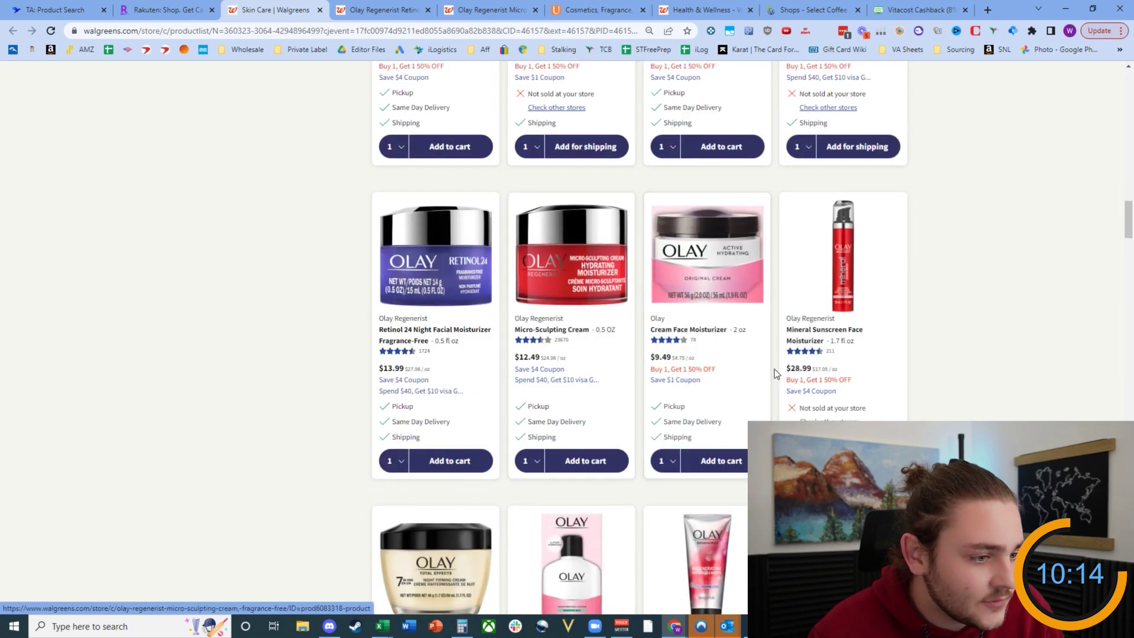
{"action": "left_click", "coordinate": [396, 16]}
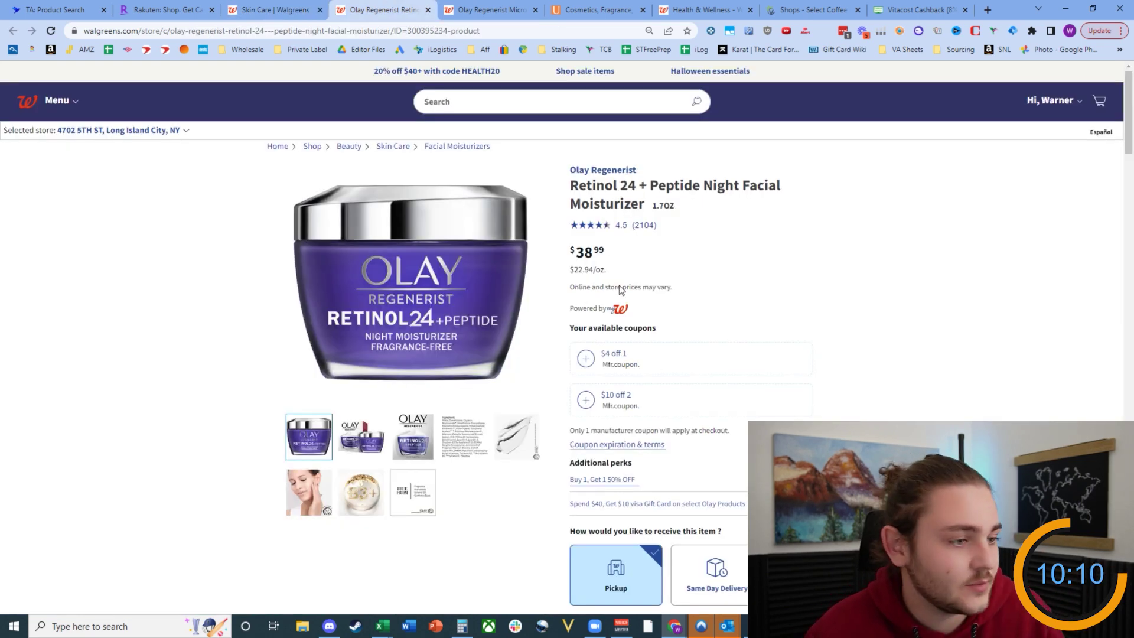
{"action": "left_click", "coordinate": [266, 8]}
Step: Browse the Ulta sale listing and open the Fenty Beauty Toast'd Swirl Bronze Shimmer Powder in a new tab
{"action": "left_click", "coordinate": [565, 7]}
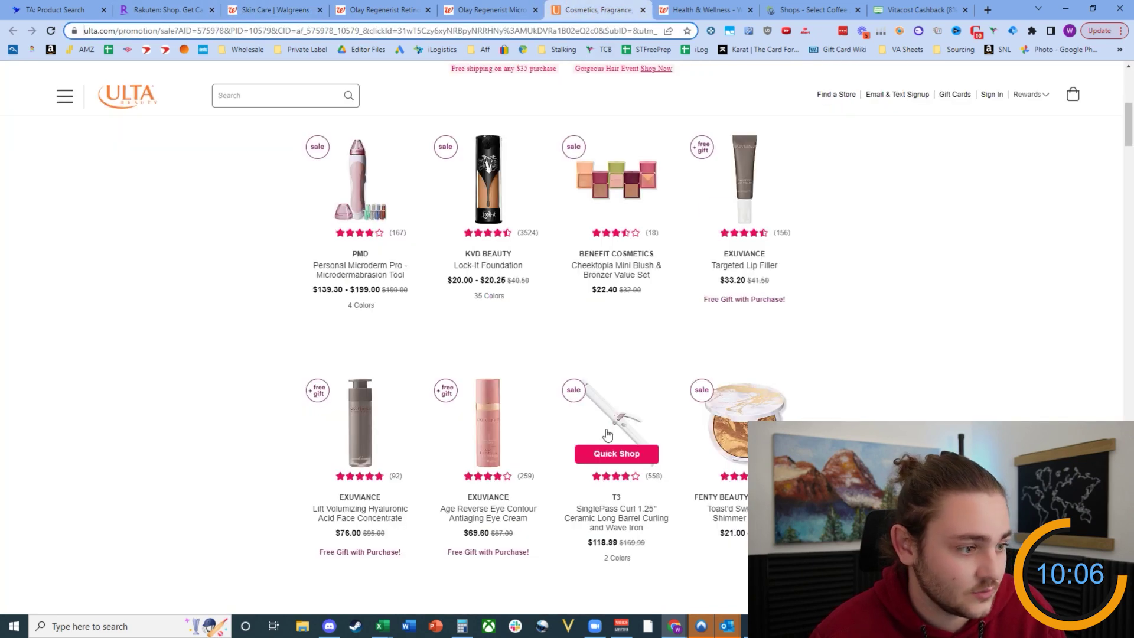
{"action": "scroll", "coordinate": [617, 384], "scroll_direction": "down", "scroll_amount": 2}
{"action": "scroll", "coordinate": [817, 368], "scroll_direction": "down", "scroll_amount": 1}
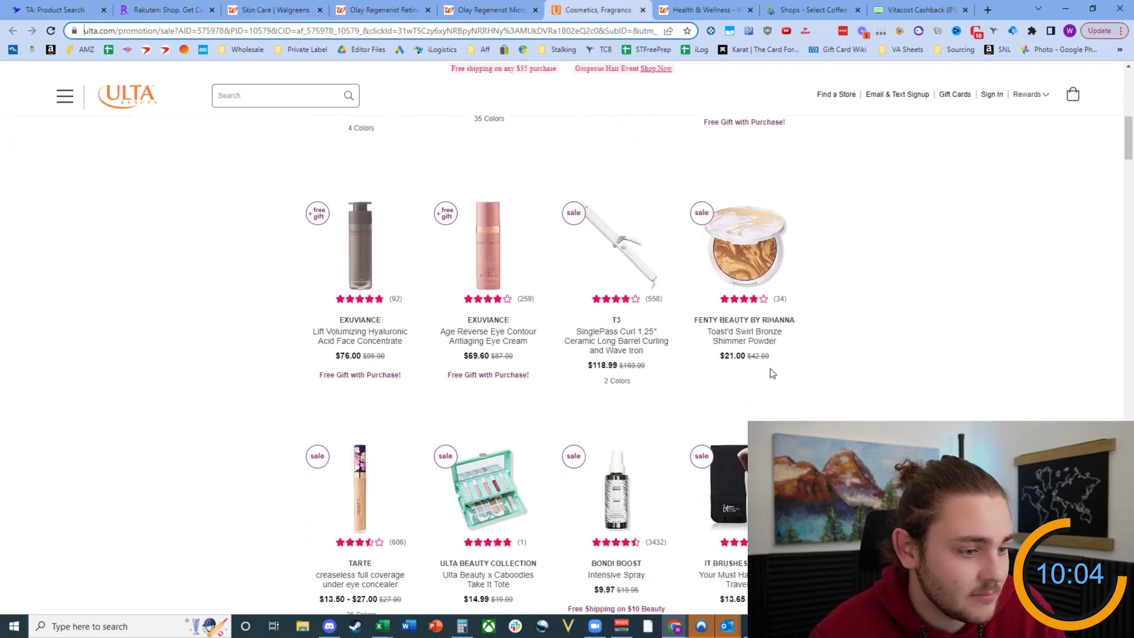
{"action": "scroll", "coordinate": [884, 382], "scroll_direction": "up", "scroll_amount": 10}
{"action": "scroll", "coordinate": [886, 375], "scroll_direction": "down", "scroll_amount": 6}
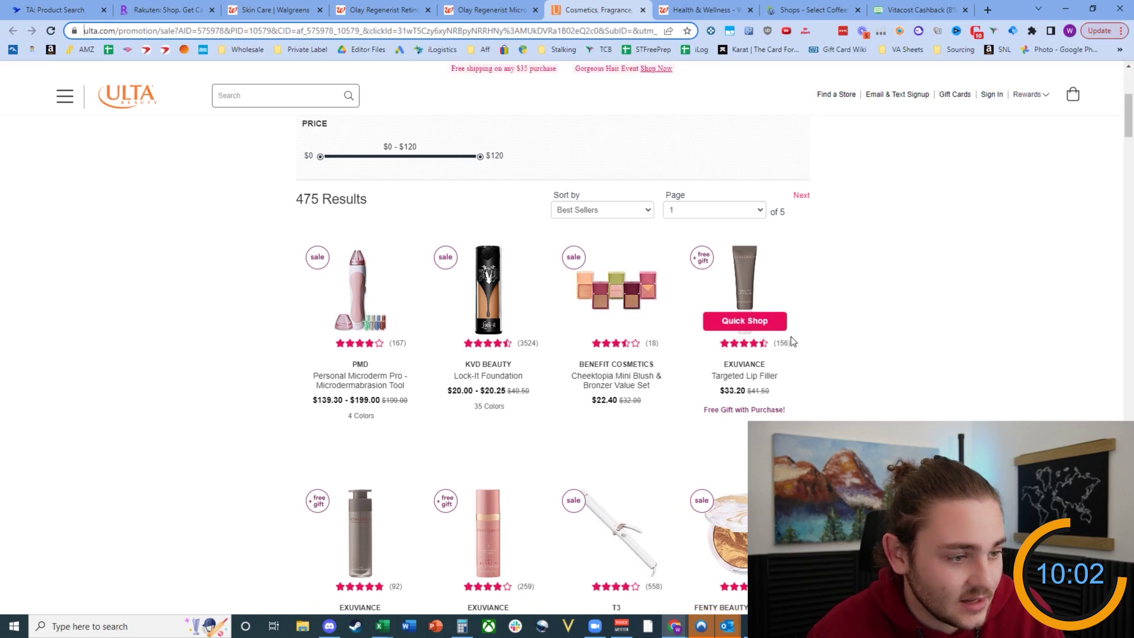
{"action": "scroll", "coordinate": [793, 341], "scroll_direction": "down", "scroll_amount": 5}
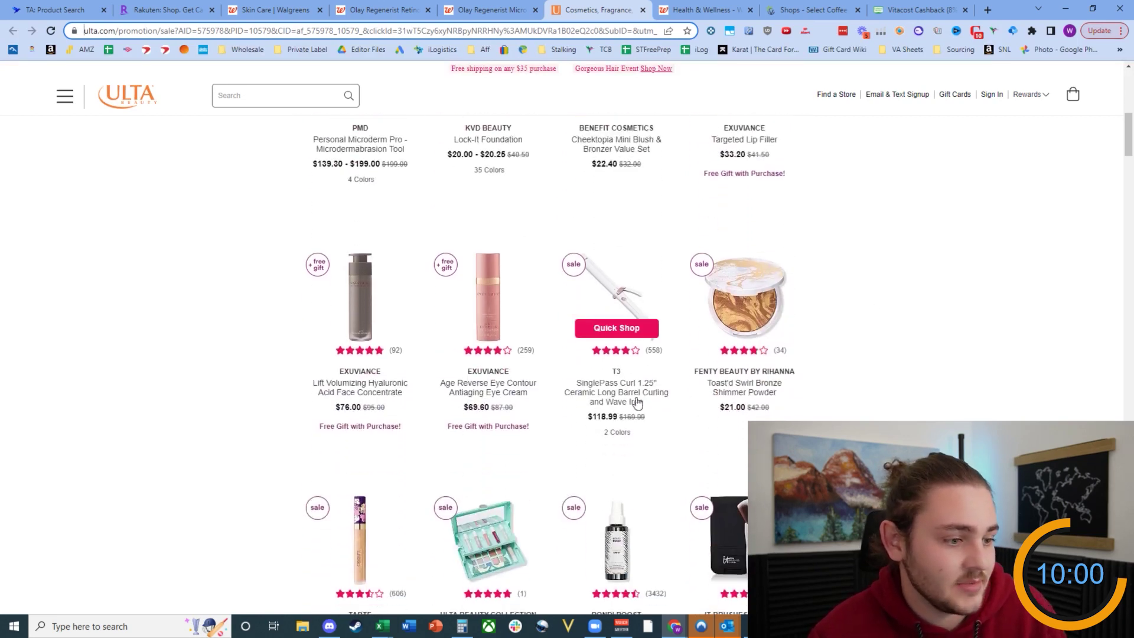
{"action": "middle_click", "coordinate": [763, 198]}
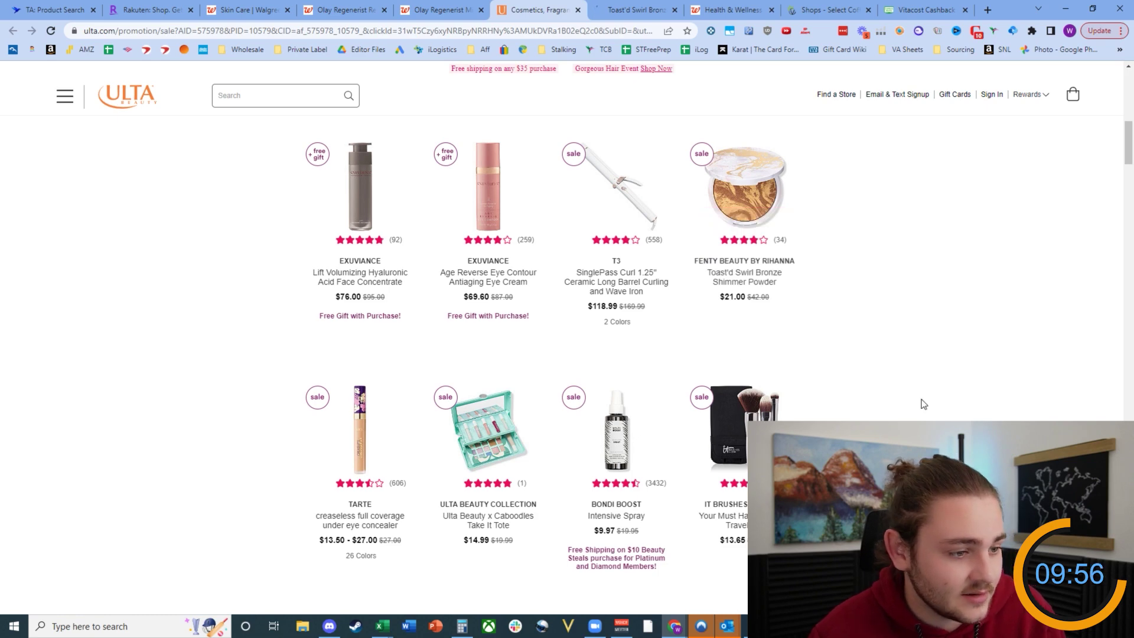
Step: Open the Tarte creaseless full coverage under eye concealer and the Bondi Boost Intensive Spray from the Ulta sale in new tabs
{"action": "scroll", "coordinate": [869, 398], "scroll_direction": "down", "scroll_amount": 3}
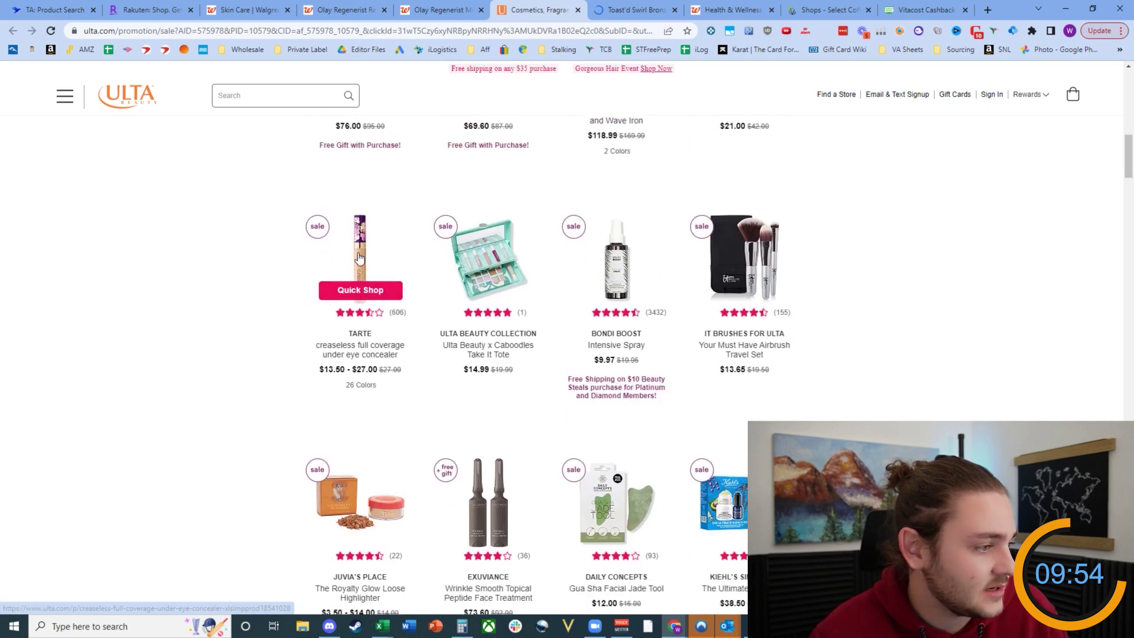
{"action": "middle_click", "coordinate": [367, 279]}
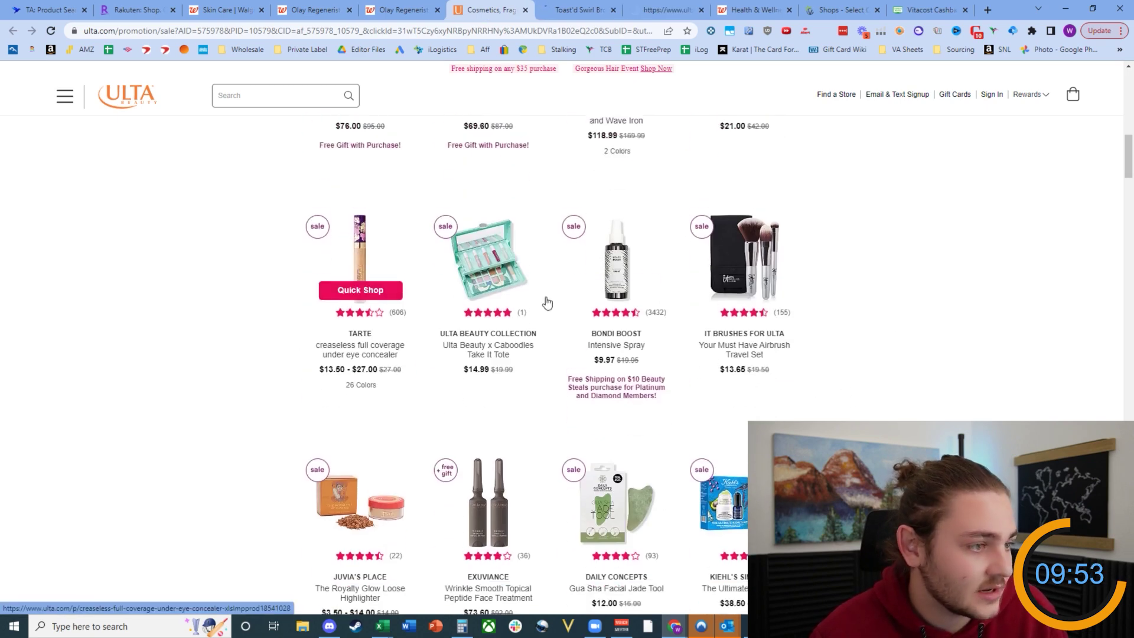
{"action": "middle_click", "coordinate": [607, 371]}
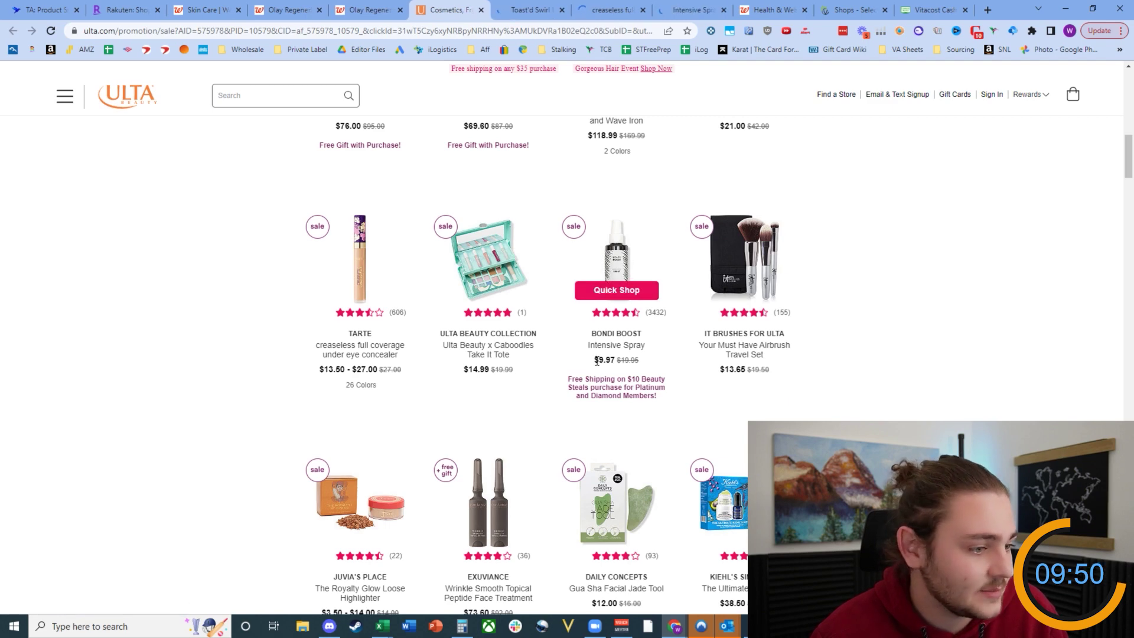
Step: Open the Urban Decay Wild Greens Eyeshadow Palette and the Conair Xtreme Big Curls Hairsetter from the Ulta sale in new tabs
{"action": "scroll", "coordinate": [699, 415], "scroll_direction": "down", "scroll_amount": 2}
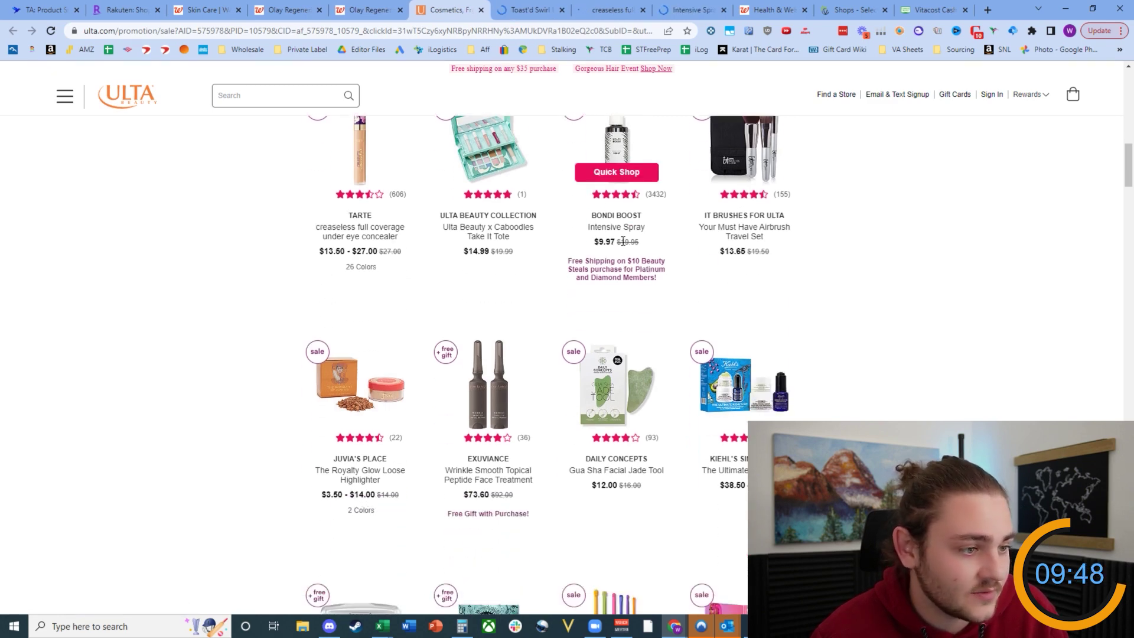
{"action": "scroll", "coordinate": [591, 266], "scroll_direction": "down", "scroll_amount": 2}
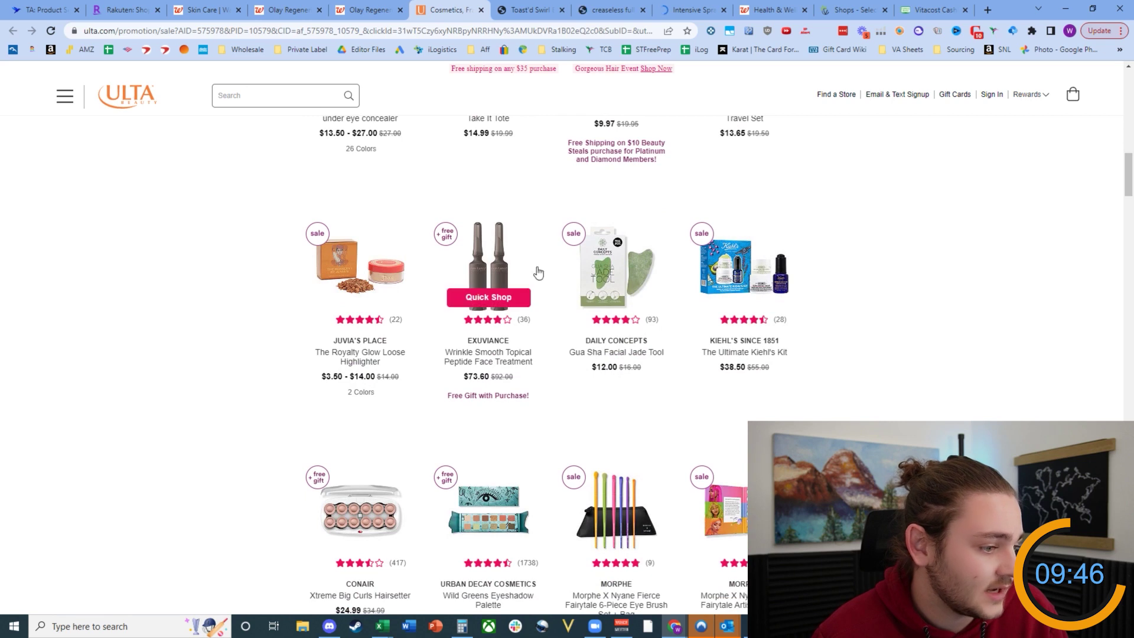
{"action": "scroll", "coordinate": [538, 284], "scroll_direction": "down", "scroll_amount": 1}
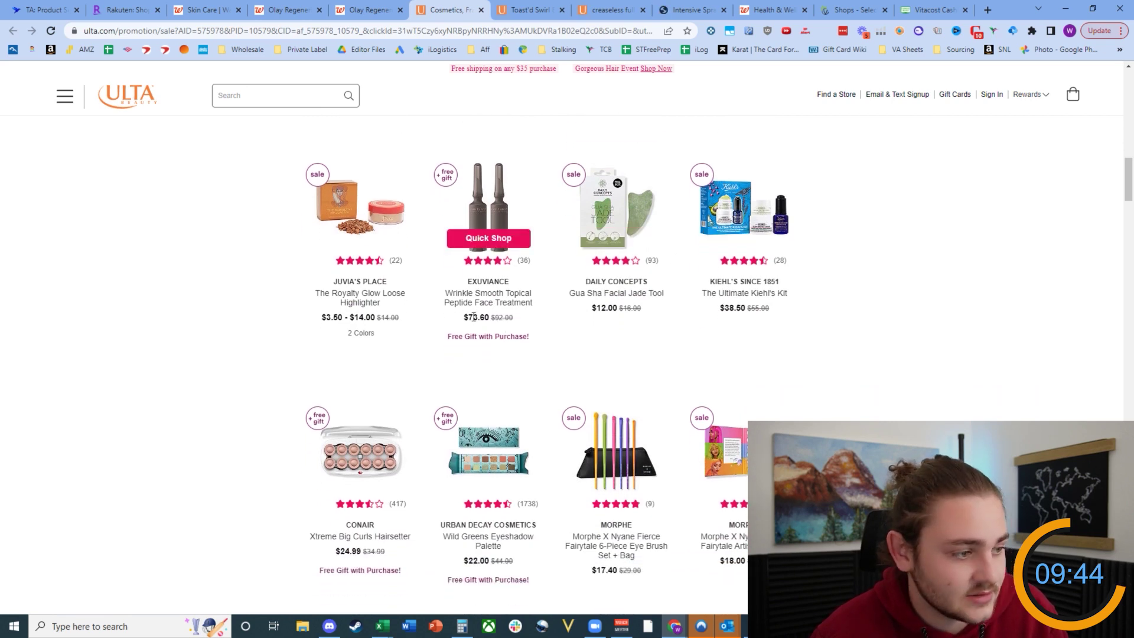
{"action": "scroll", "coordinate": [910, 335], "scroll_direction": "down", "scroll_amount": 4}
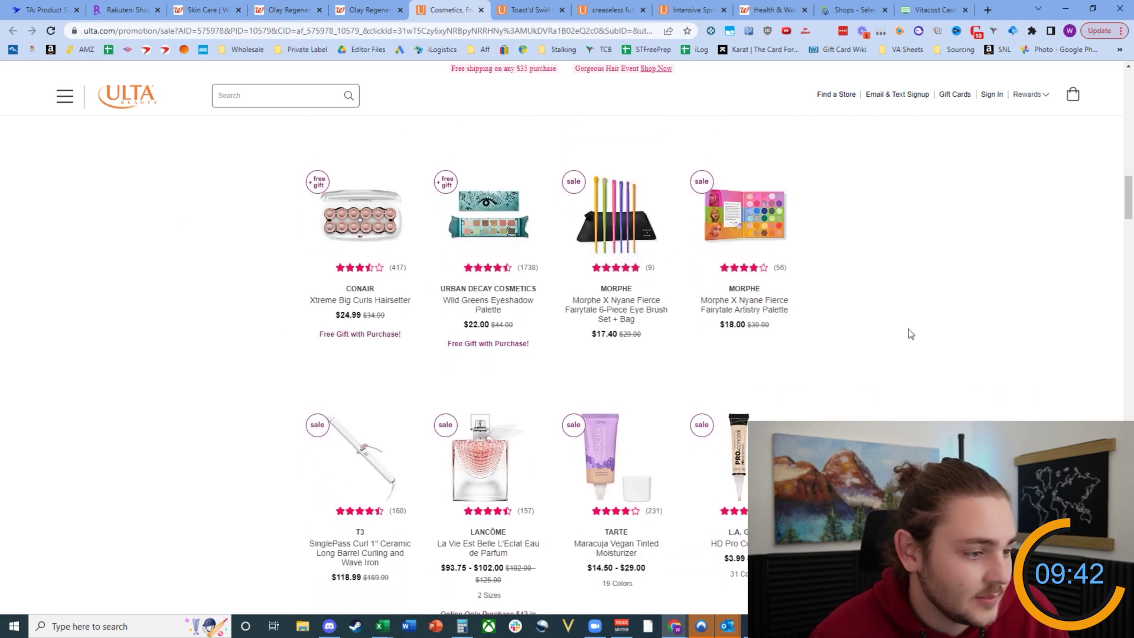
{"action": "scroll", "coordinate": [498, 261], "scroll_direction": "down", "scroll_amount": 1}
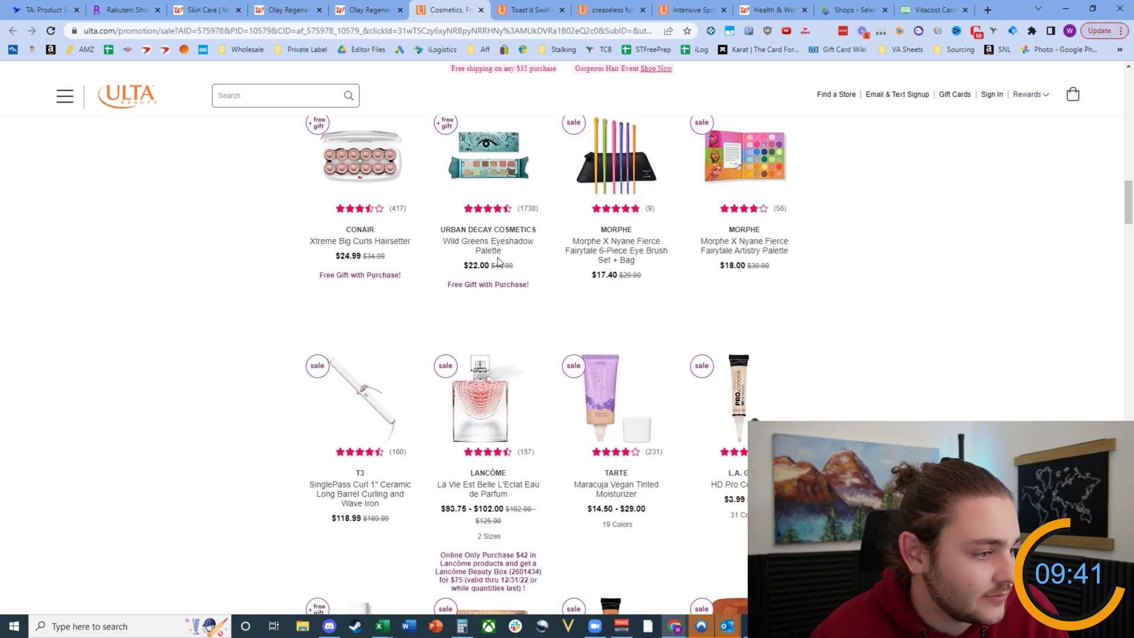
{"action": "middle_click", "coordinate": [470, 147]}
{"action": "middle_click", "coordinate": [360, 162]}
Step: Search Amazon for the Toast'd Swirl Bronze Shimmer Powder from its Ulta product page and look through the results for a match
{"action": "scroll", "coordinate": [442, 380], "scroll_direction": "down", "scroll_amount": 1}
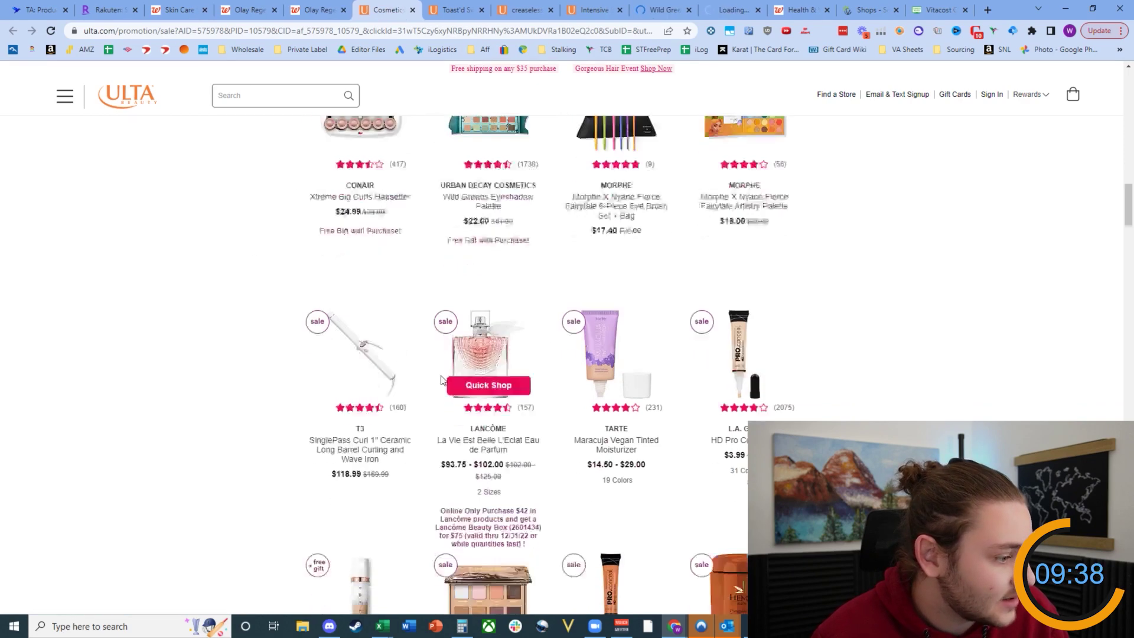
{"action": "scroll", "coordinate": [442, 380], "scroll_direction": "down", "scroll_amount": 2}
{"action": "left_click", "coordinate": [480, 18]}
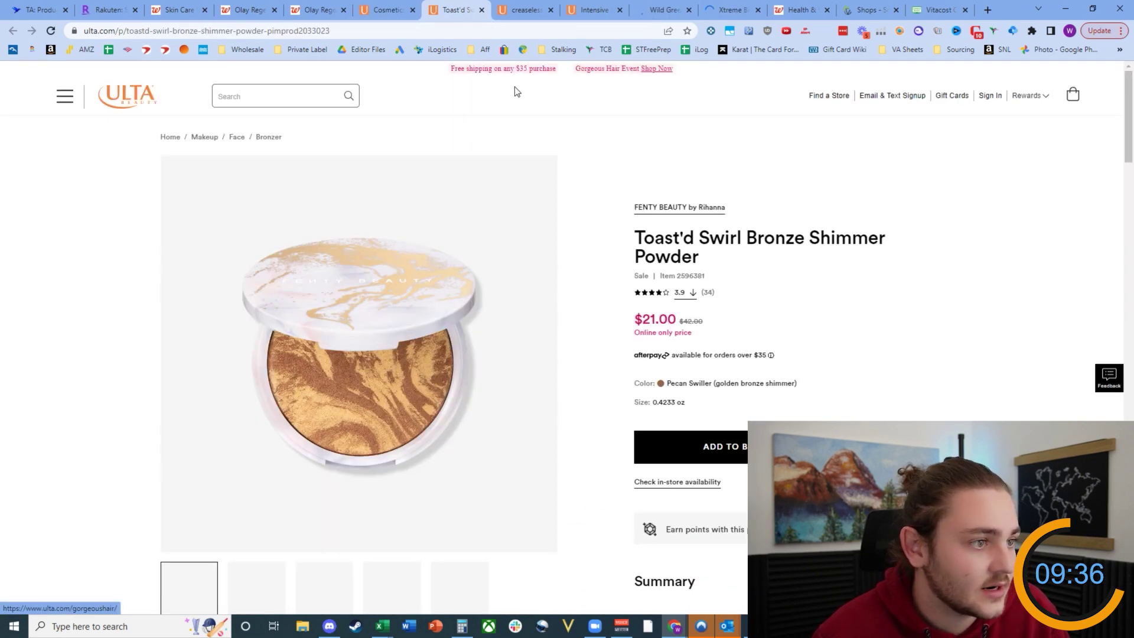
{"action": "left_click", "coordinate": [988, 10]}
{"action": "type", "text": "ama"}
{"action": "key", "text": "Escape"}
{"action": "key", "text": "ctrl+w"}
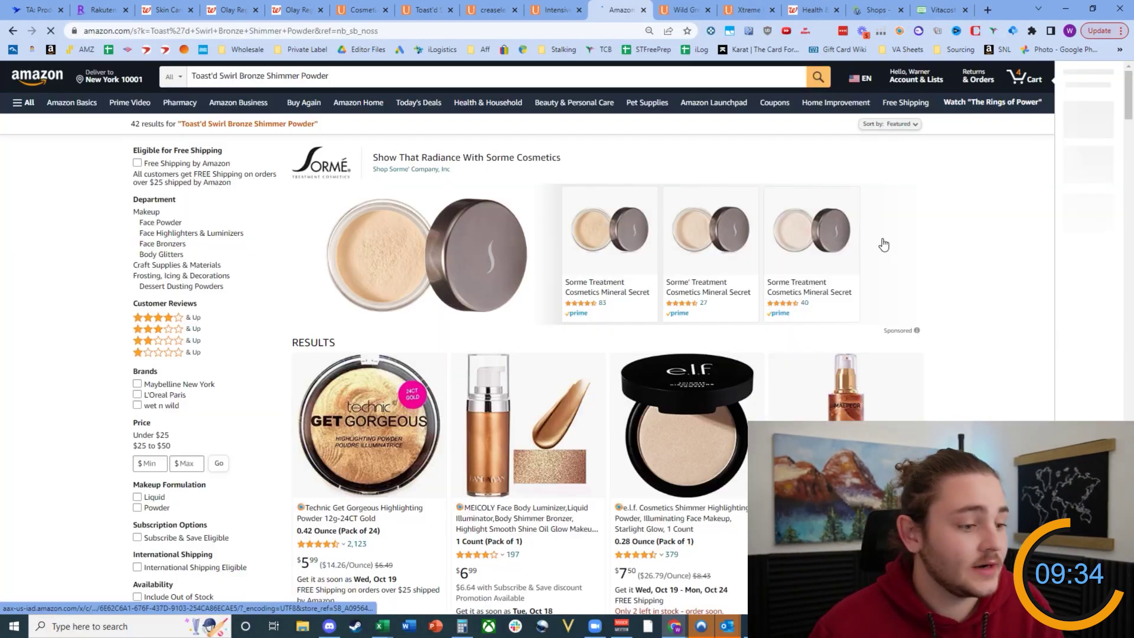
{"action": "scroll", "coordinate": [399, 277], "scroll_direction": "down", "scroll_amount": 9}
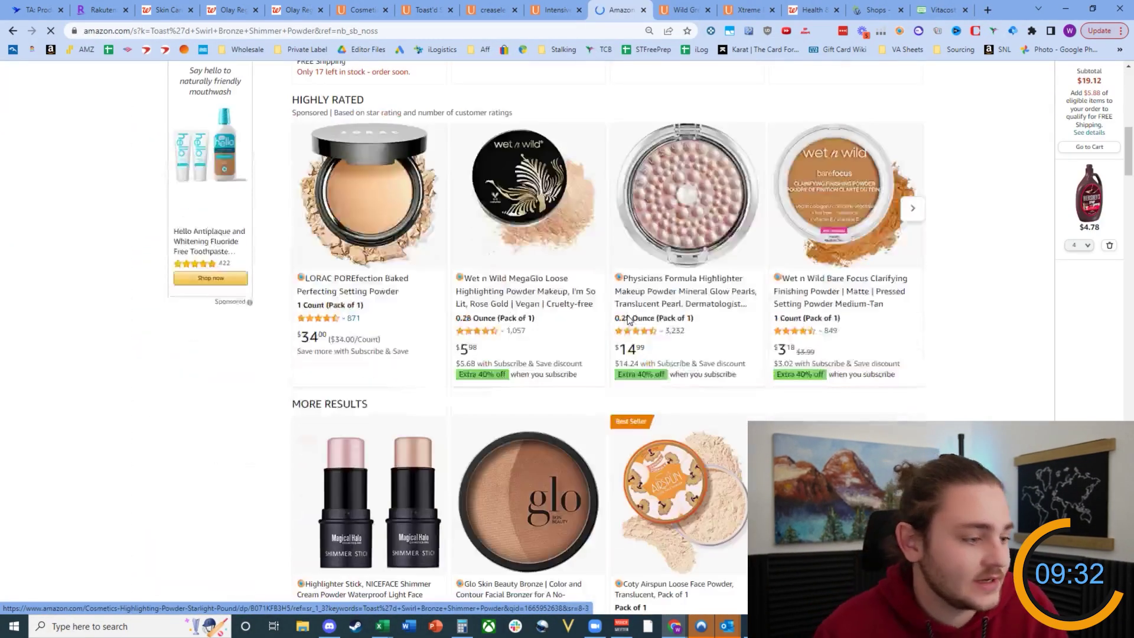
{"action": "scroll", "coordinate": [513, 329], "scroll_direction": "up", "scroll_amount": 1}
{"action": "scroll", "coordinate": [513, 330], "scroll_direction": "up", "scroll_amount": 10}
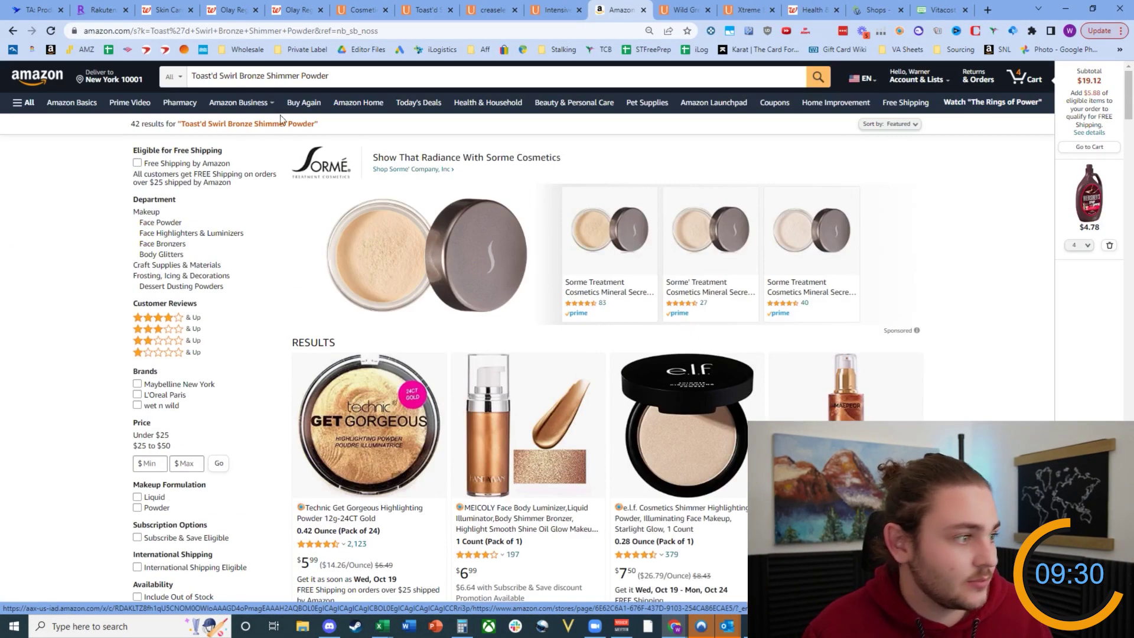
Step: Refine the Amazon search to the suggested "fenty beauty toast'd swirl bronze shimmer powder chocolate swiller" and look through the results
{"action": "left_click", "coordinate": [193, 75]}
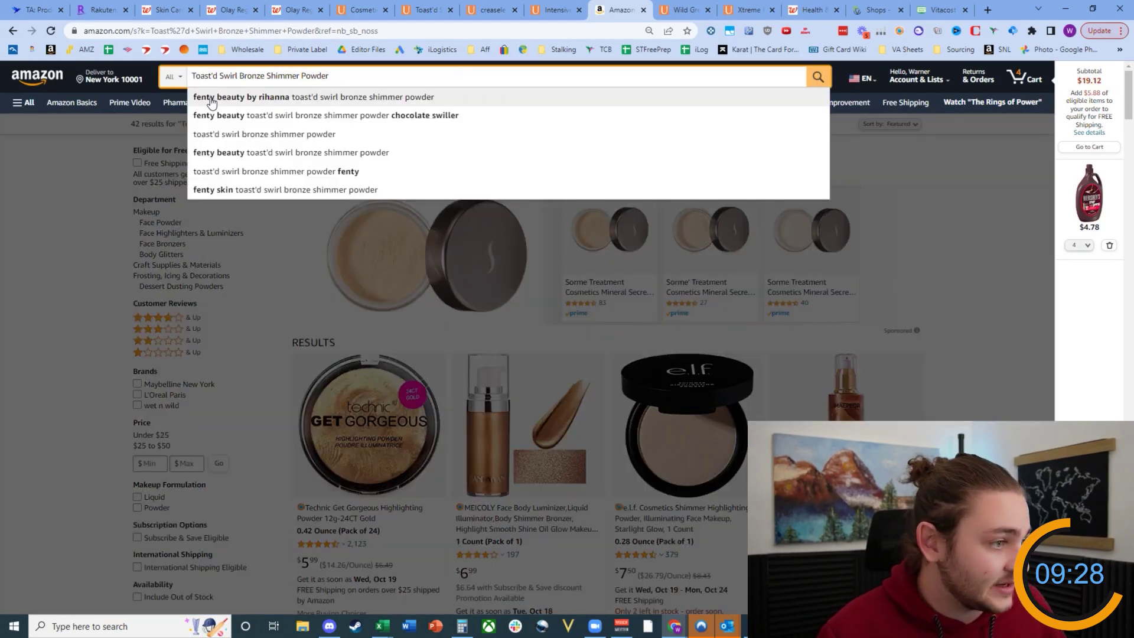
{"action": "left_click", "coordinate": [248, 123]}
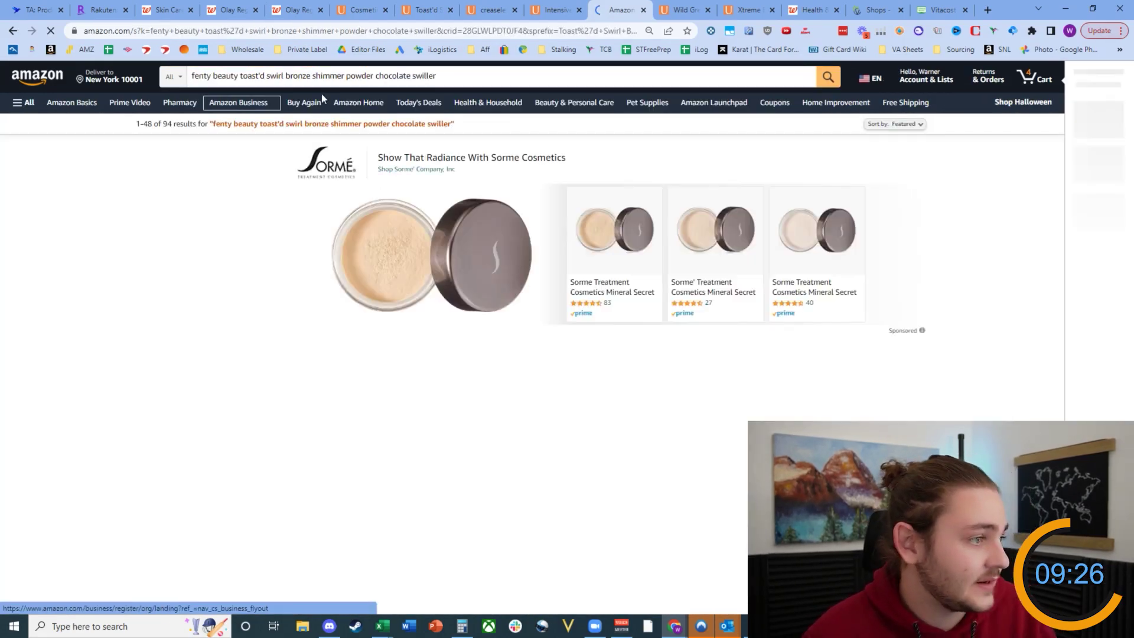
{"action": "scroll", "coordinate": [335, 443], "scroll_direction": "down", "scroll_amount": 4}
{"action": "scroll", "coordinate": [280, 363], "scroll_direction": "down", "scroll_amount": 6}
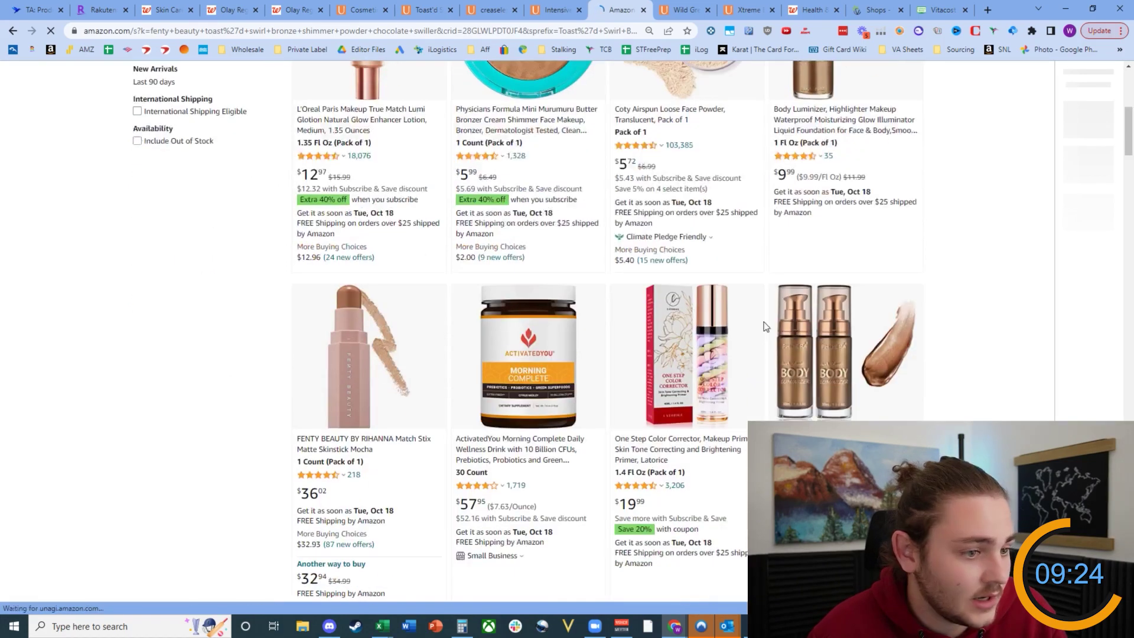
{"action": "scroll", "coordinate": [562, 112], "scroll_direction": "up", "scroll_amount": 6}
Step: Search Amazon for "Bondi Boost Intensive Spray", taking the brand and product name from its Ulta page
{"action": "left_click", "coordinate": [552, 10]}
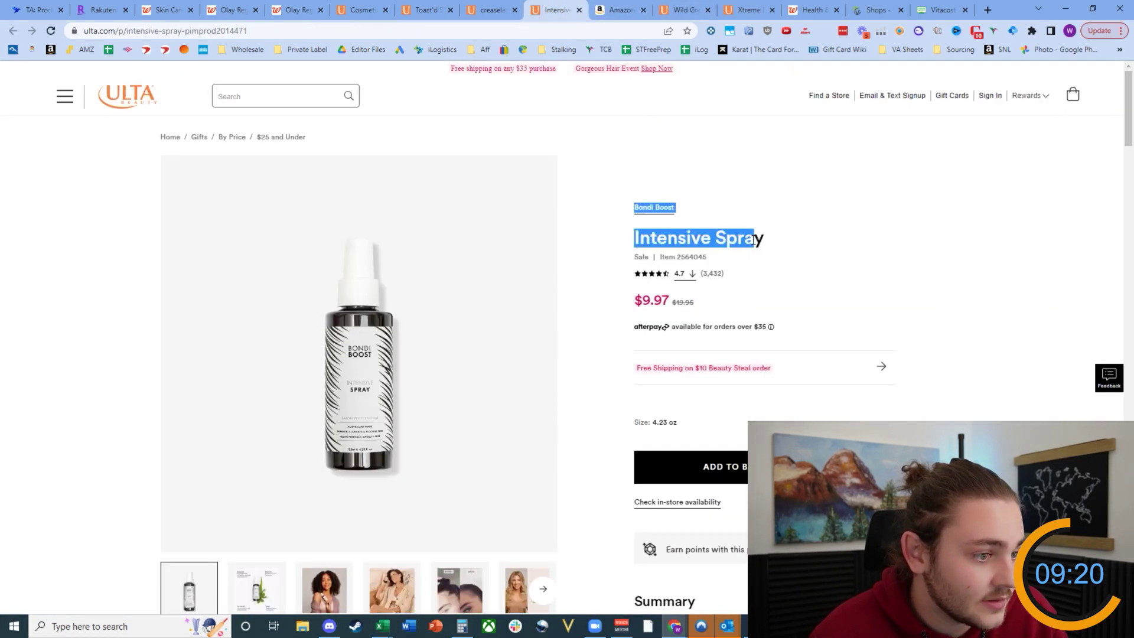
{"action": "left_click", "coordinate": [621, 10]}
{"action": "scroll", "coordinate": [340, 237], "scroll_direction": "up", "scroll_amount": 4}
{"action": "left_click", "coordinate": [341, 76]}
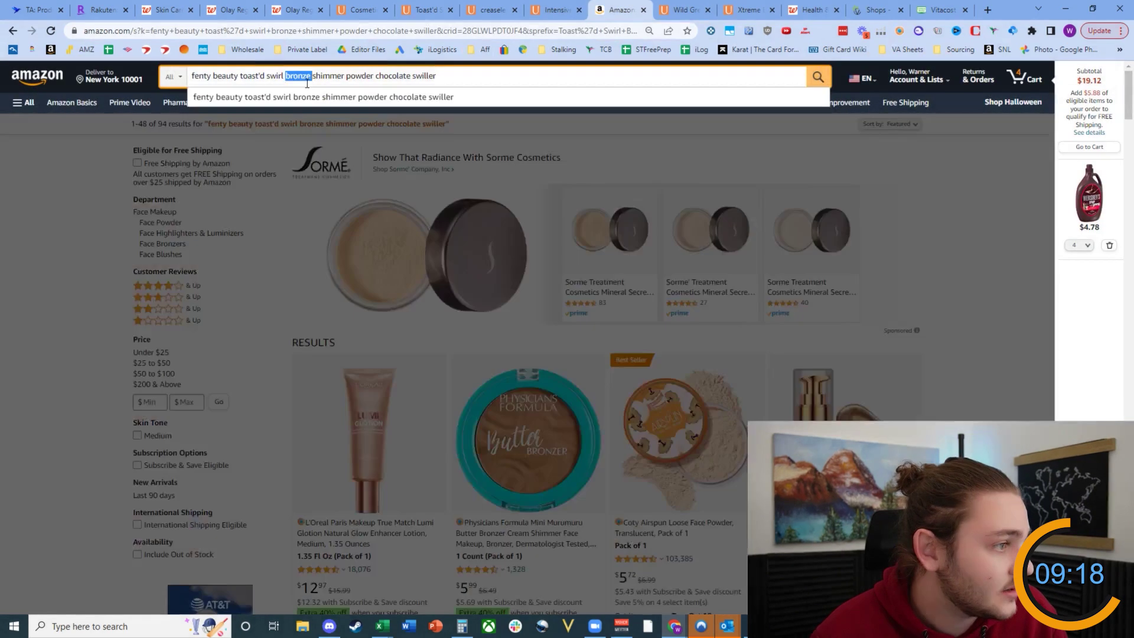
{"action": "key", "text": "ctrl+a"}
{"action": "type", "text": "Bondi Boost Intensive Spray"}
{"action": "key", "text": "Return"}
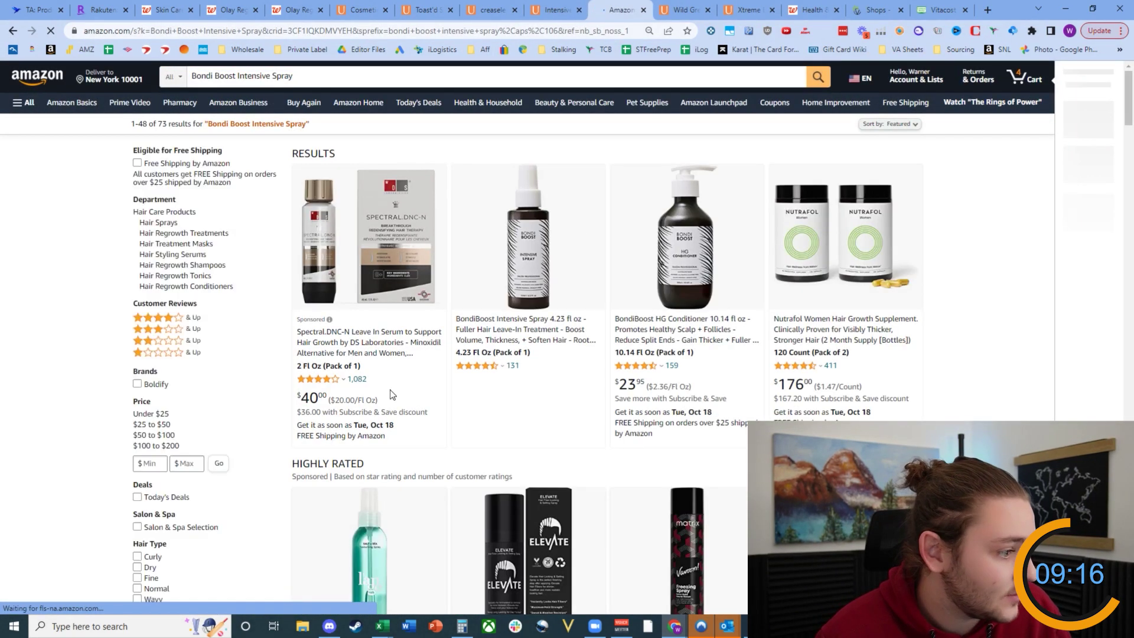
Step: Open Amazon's BondiBoost Intensive Spray 4.23 fl oz listing and examine its price history over the full available date range
{"action": "middle_click", "coordinate": [526, 254]}
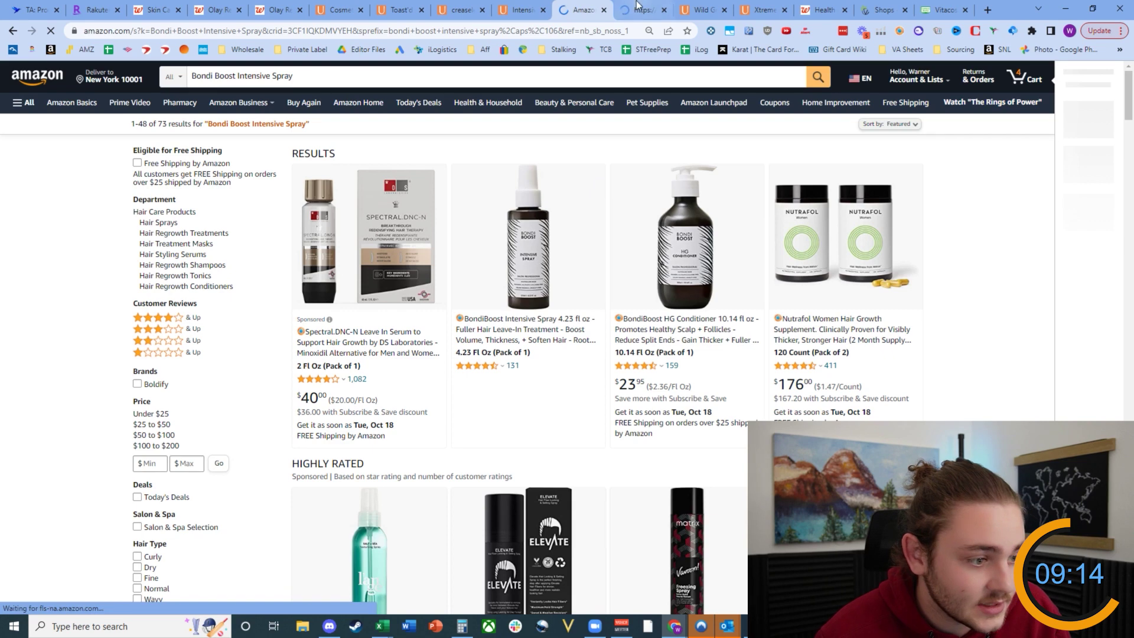
{"action": "left_click", "coordinate": [637, 7]}
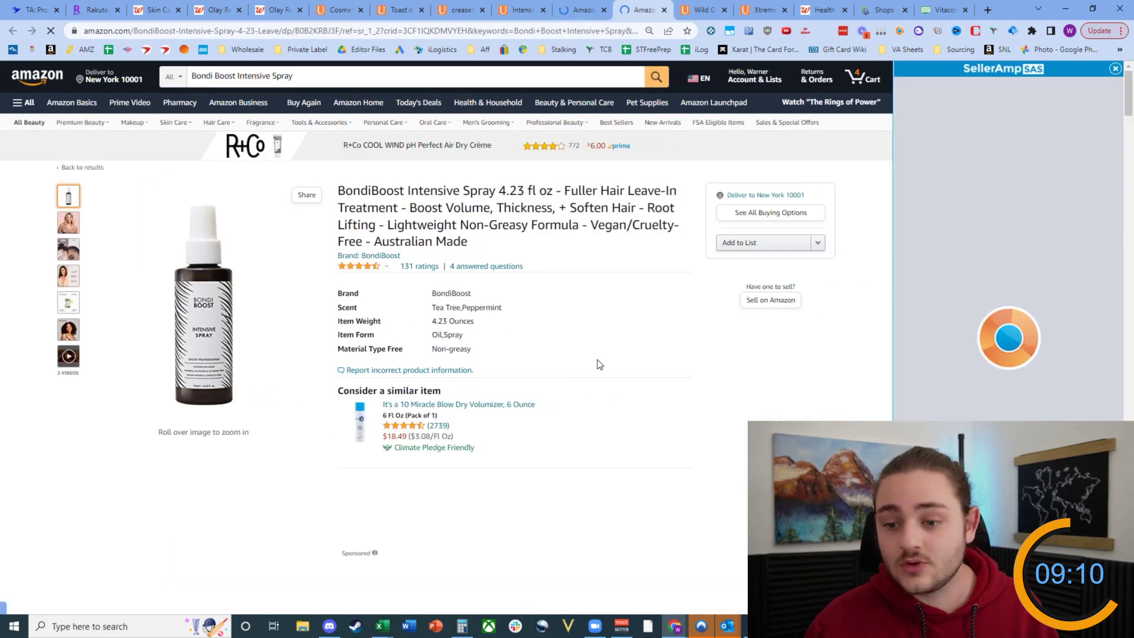
{"action": "scroll", "coordinate": [567, 376], "scroll_direction": "down", "scroll_amount": 5}
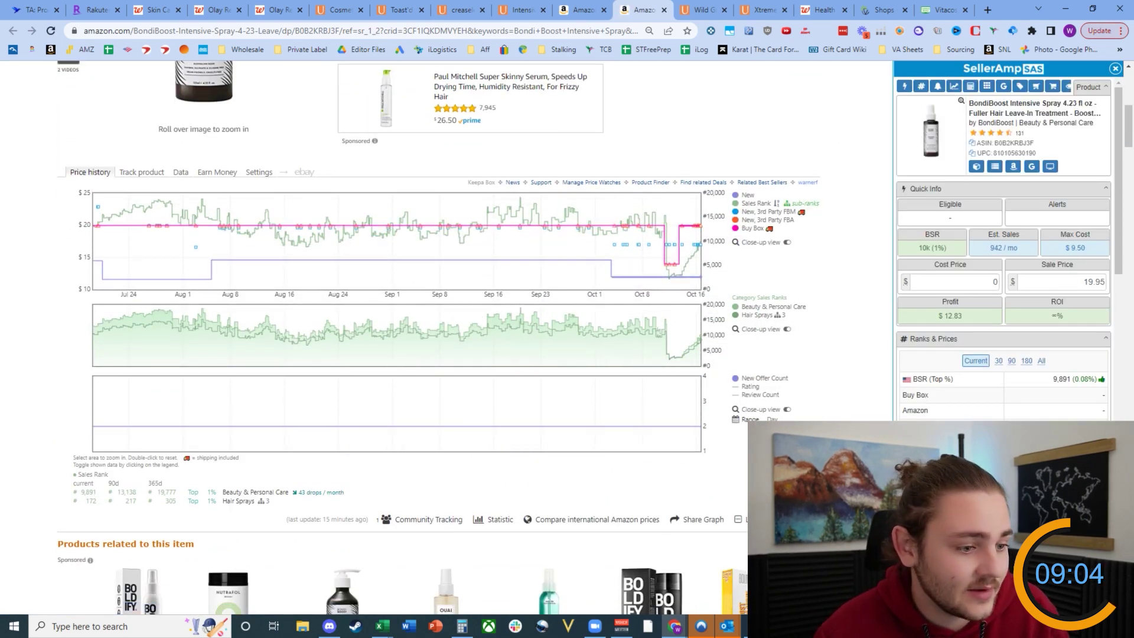
{"action": "double_click", "coordinate": [456, 402]}
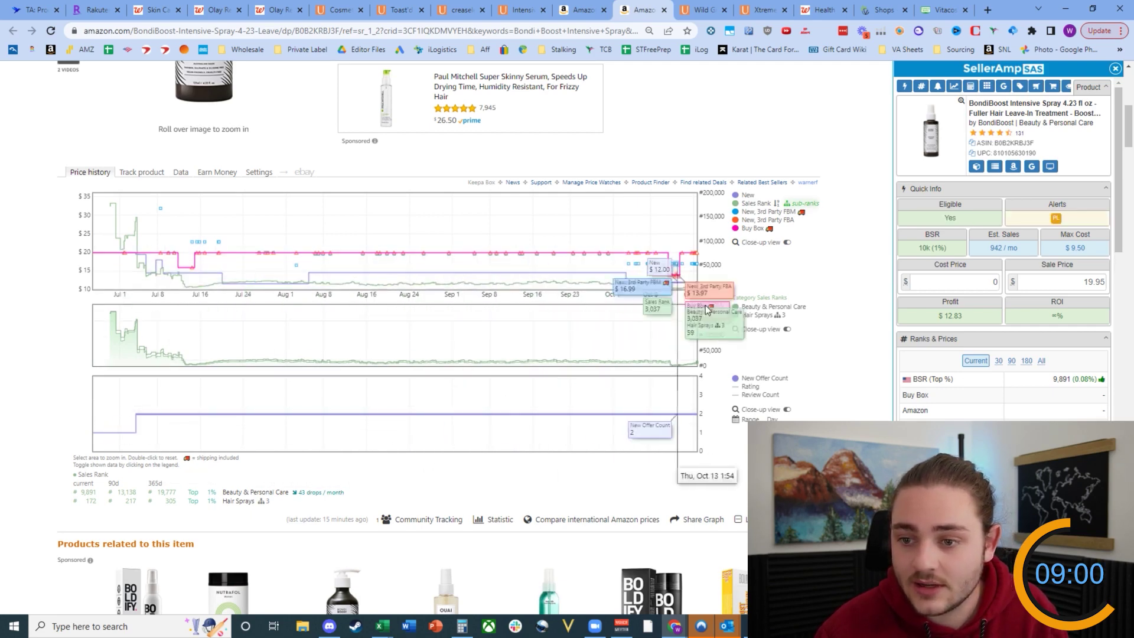
Step: Review the BondiBoost spray's profit figures and seller offers in SellerAmp alongside the product details
{"action": "scroll", "coordinate": [990, 251], "scroll_direction": "down", "scroll_amount": 12}
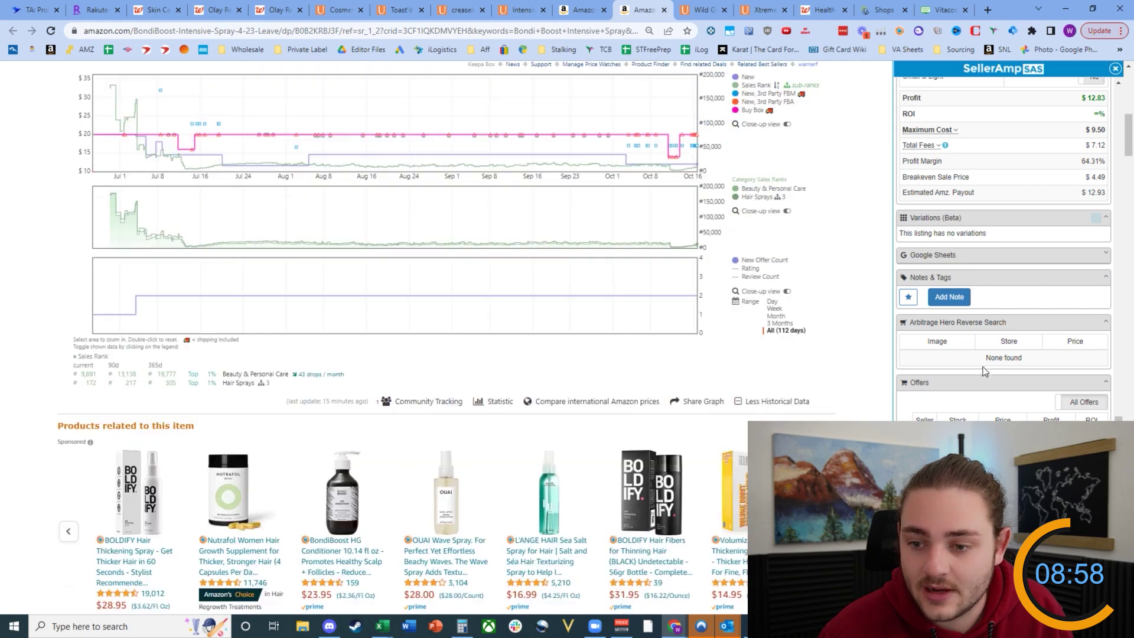
{"action": "scroll", "coordinate": [672, 331], "scroll_direction": "up", "scroll_amount": 6}
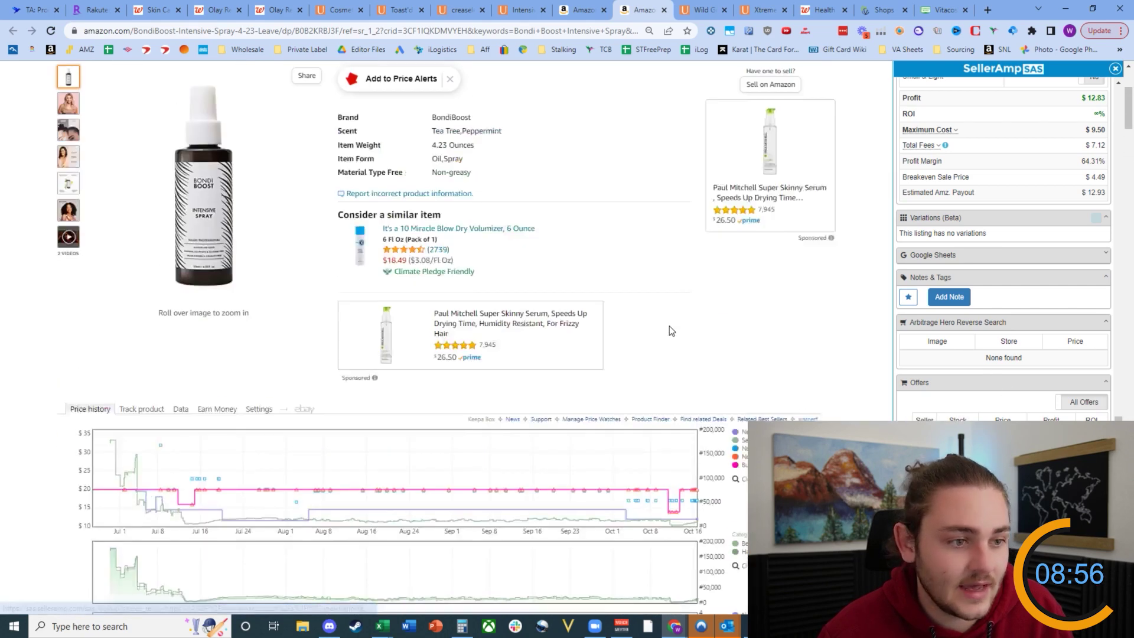
{"action": "scroll", "coordinate": [669, 326], "scroll_direction": "up", "scroll_amount": 4}
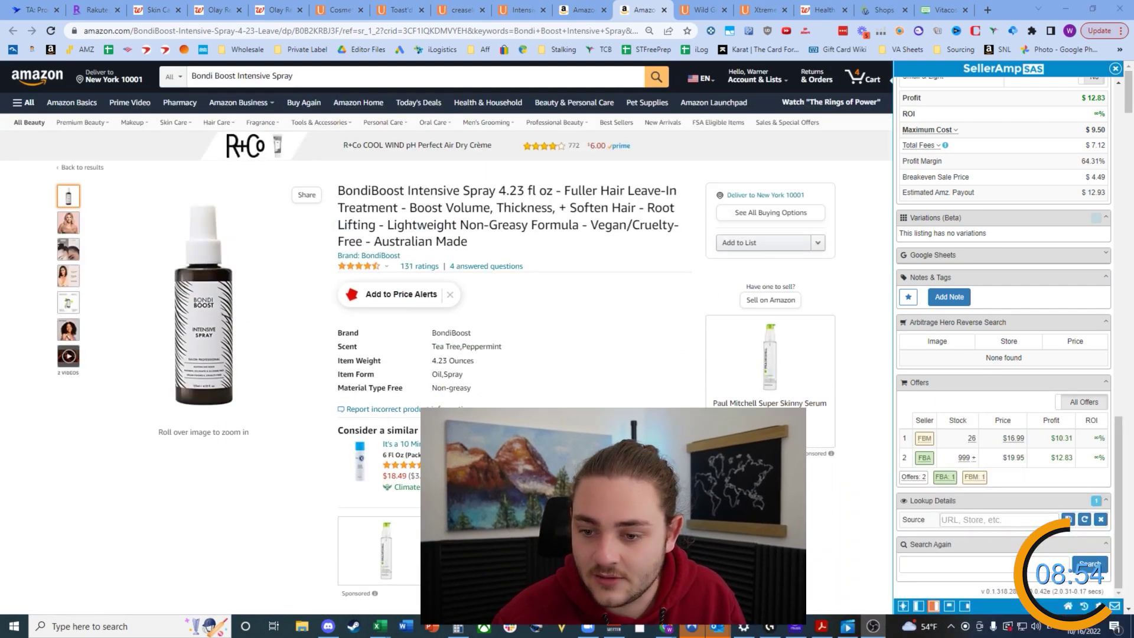
{"action": "mouse_move", "coordinate": [925, 461]}
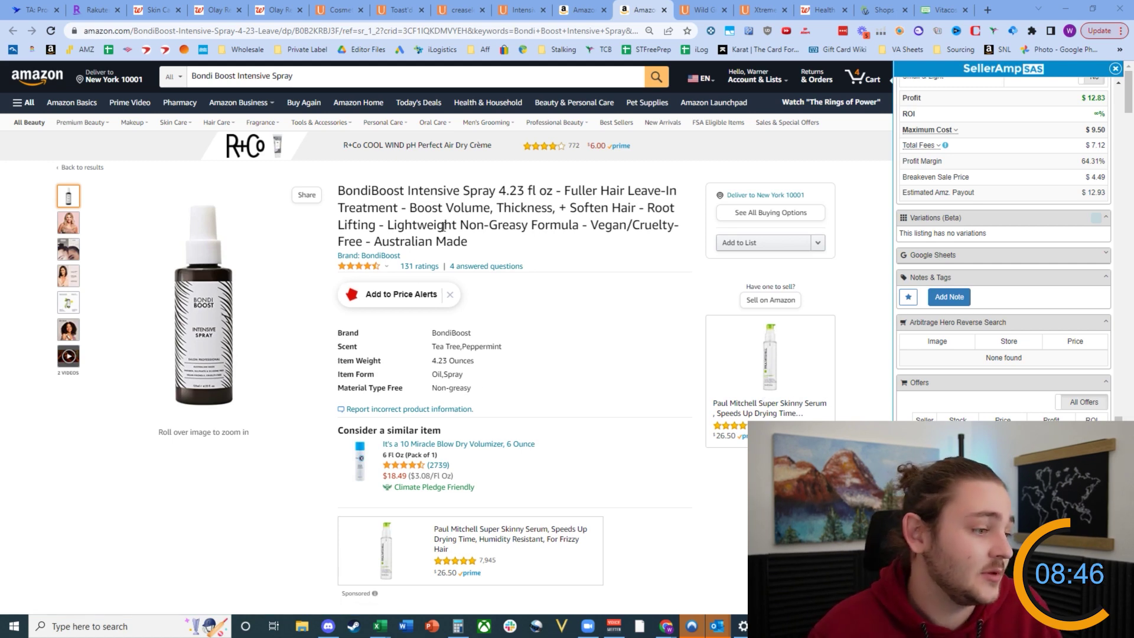
Step: Search Amazon for "Wild Greens Eyeshadow Palette", taking the name from its Ulta page, and look through the results
{"action": "left_click", "coordinate": [561, 10]}
{"action": "left_click", "coordinate": [641, 10]}
{"action": "left_click", "coordinate": [700, 10]}
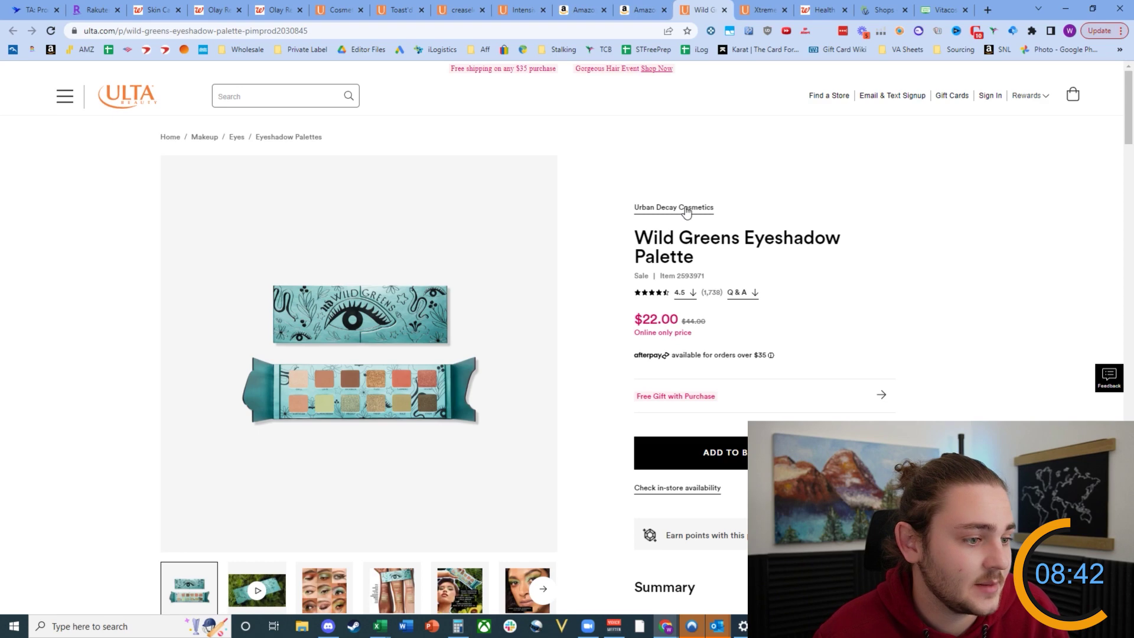
{"action": "triple_click", "coordinate": [676, 237]}
{"action": "key", "text": "ctrl+c"}
{"action": "left_click", "coordinate": [647, 9]}
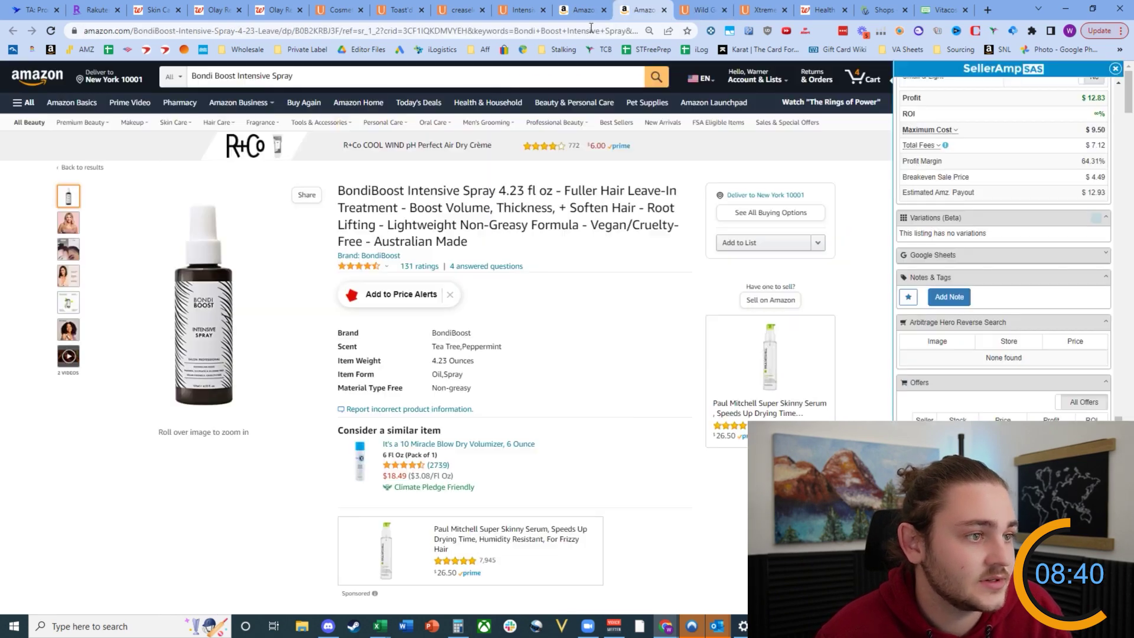
{"action": "double_click", "coordinate": [396, 81]}
{"action": "key", "text": "ctrl+v"}
{"action": "double_click", "coordinate": [398, 79]}
{"action": "key", "text": "Return"}
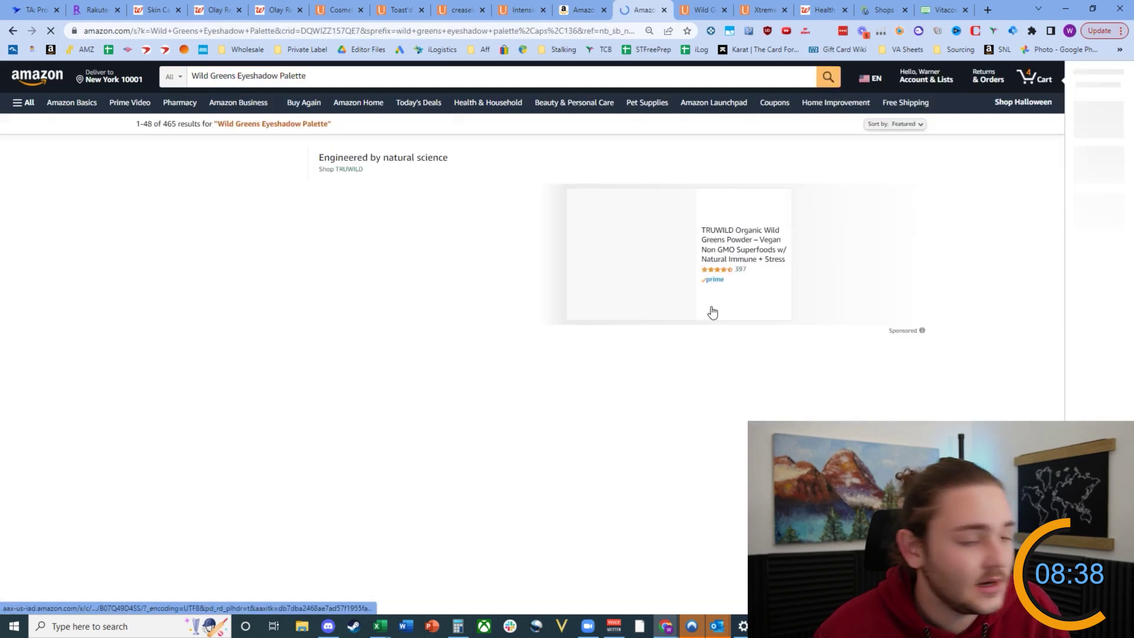
{"action": "scroll", "coordinate": [739, 325], "scroll_direction": "down", "scroll_amount": 5}
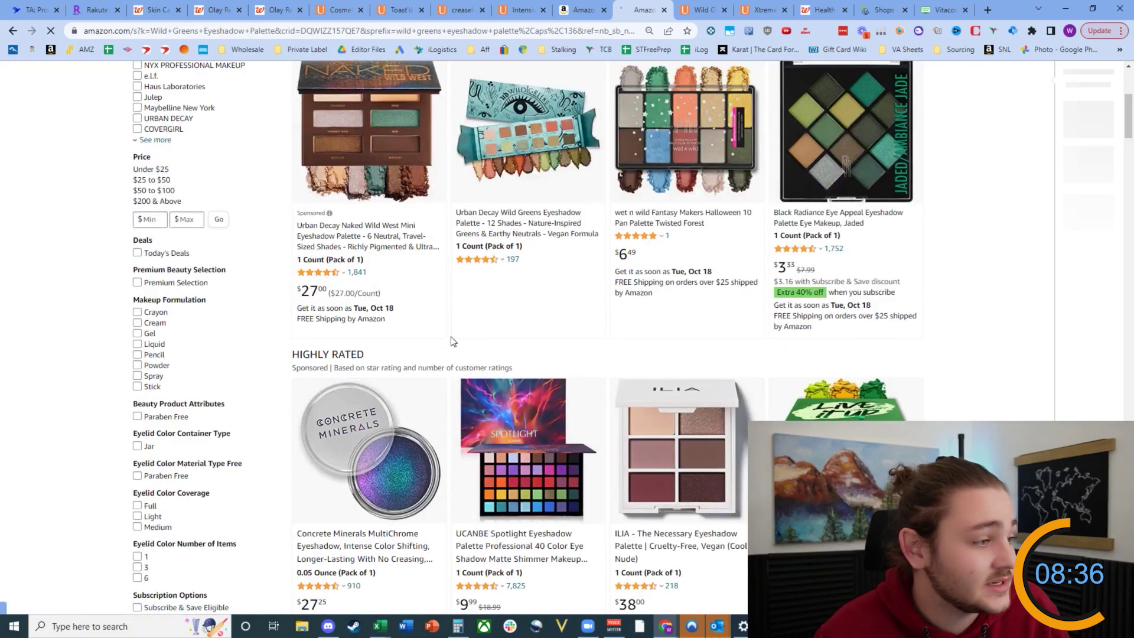
{"action": "scroll", "coordinate": [362, 247], "scroll_direction": "down", "scroll_amount": 9}
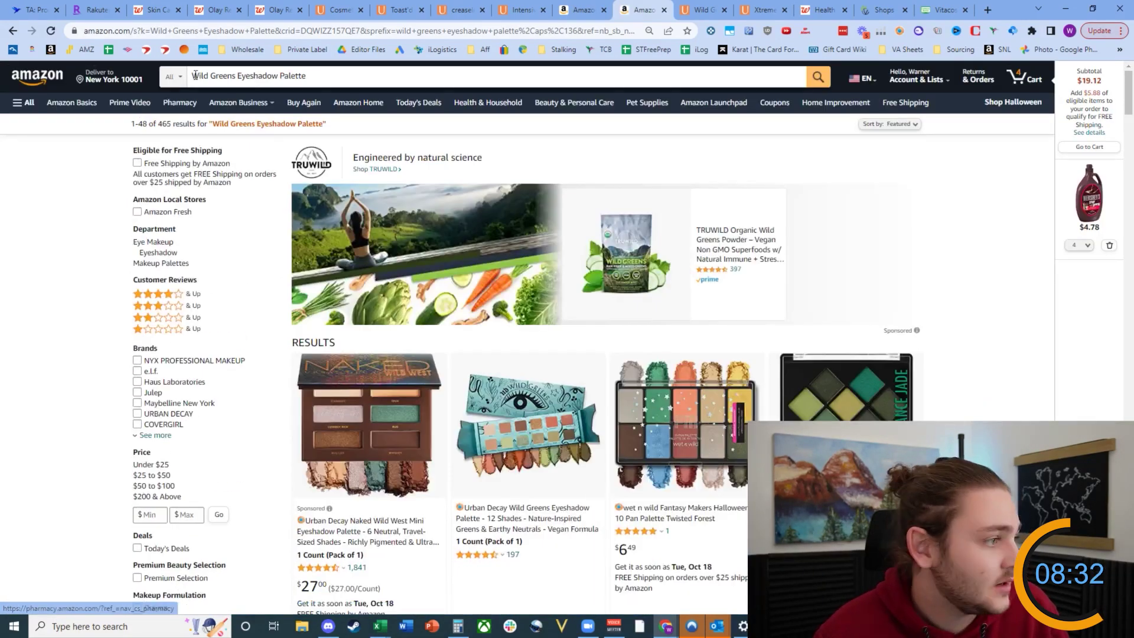
Step: Refine the Amazon search to "urban decay Wild Greens Eyeshadow Palette" and look through the results for a match
{"action": "left_click", "coordinate": [195, 75]}
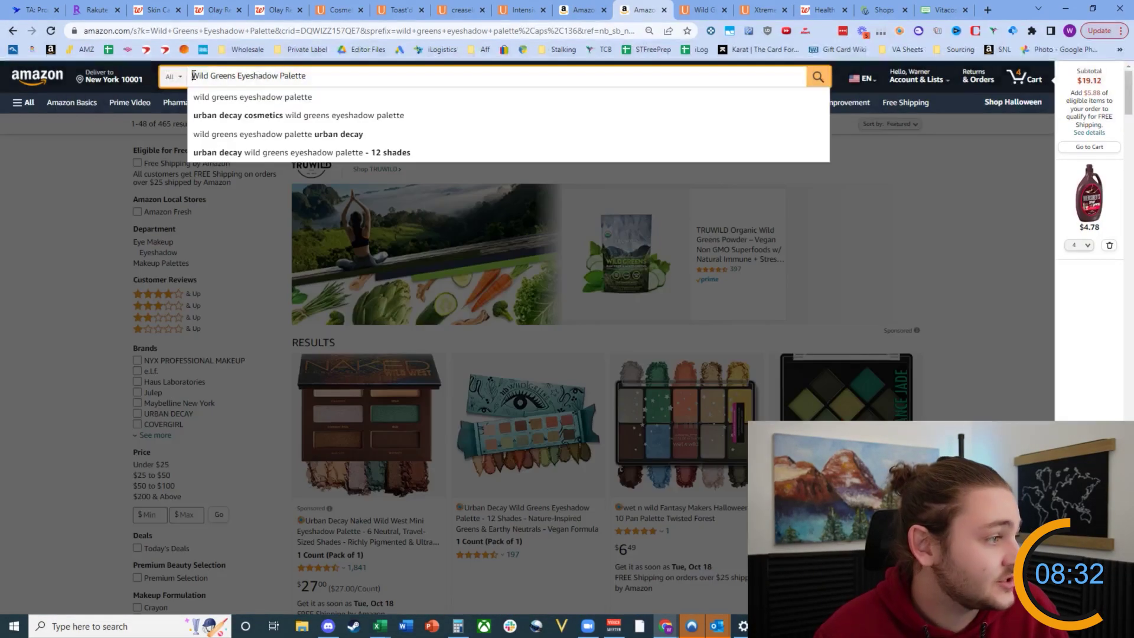
{"action": "type", "text": "Urbva"}
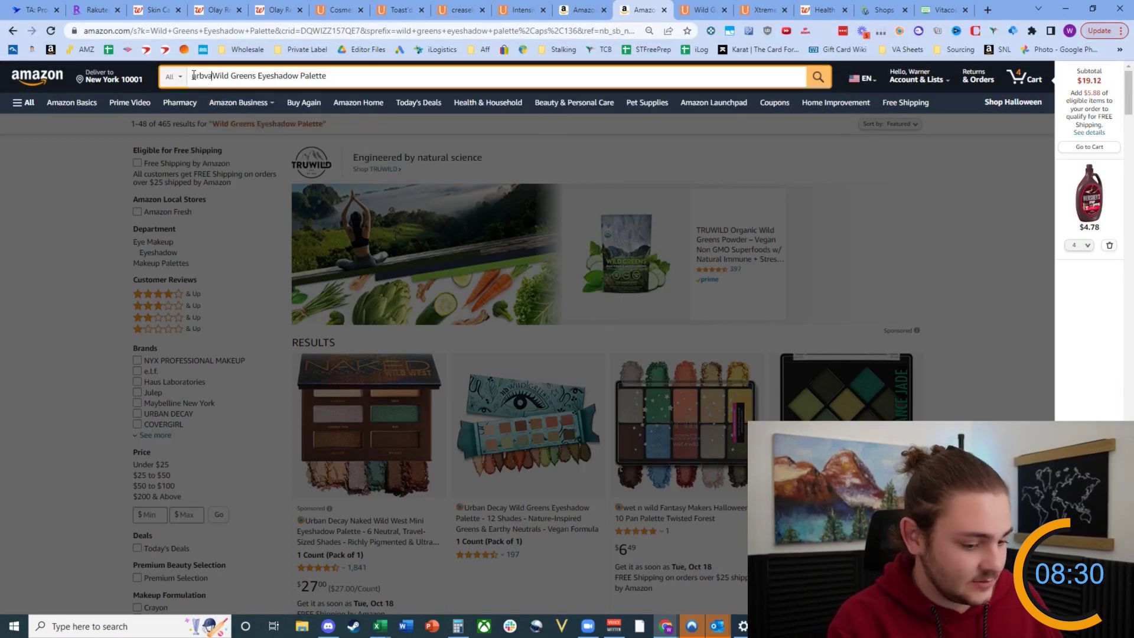
{"action": "type", "text": "an dec"}
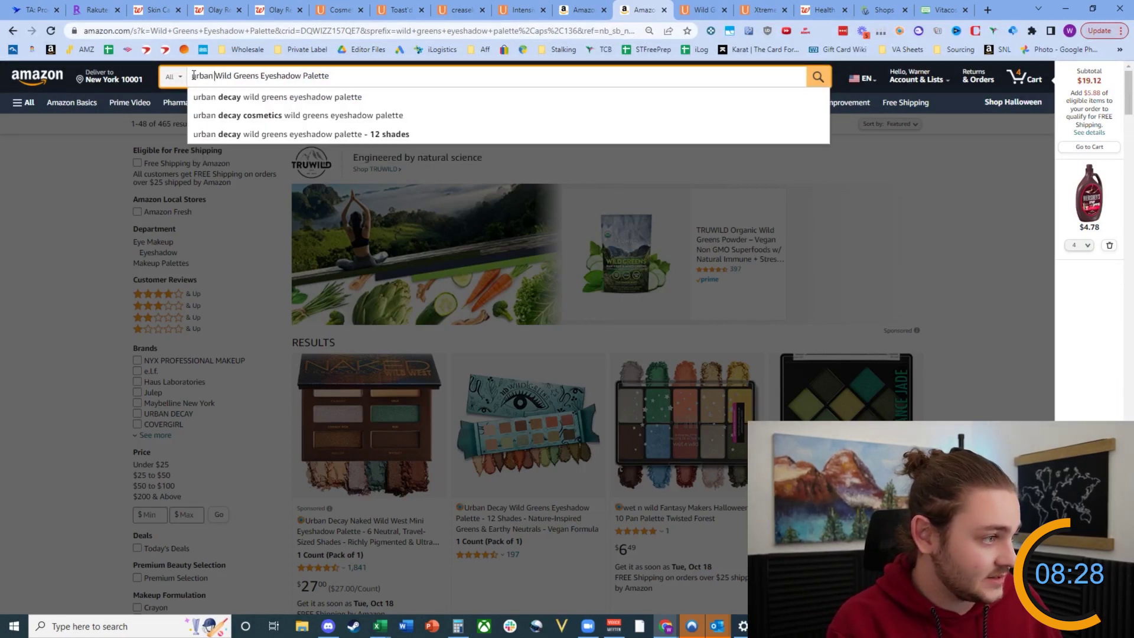
{"action": "type", "text": "ay"}
{"action": "key", "text": "Return"}
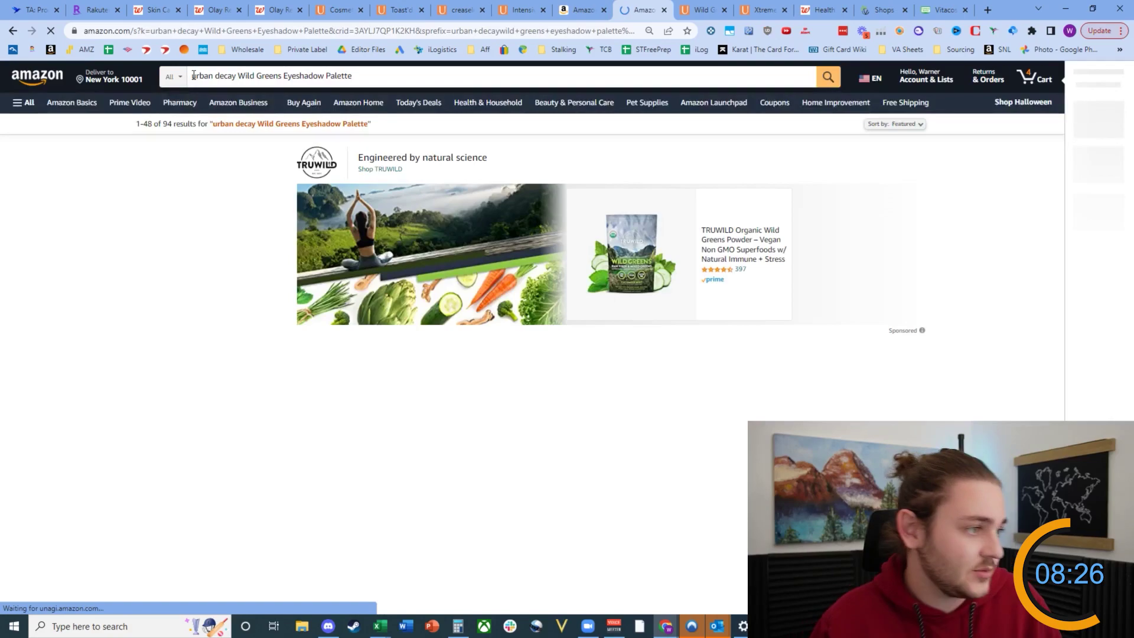
{"action": "scroll", "coordinate": [464, 364], "scroll_direction": "down", "scroll_amount": 5}
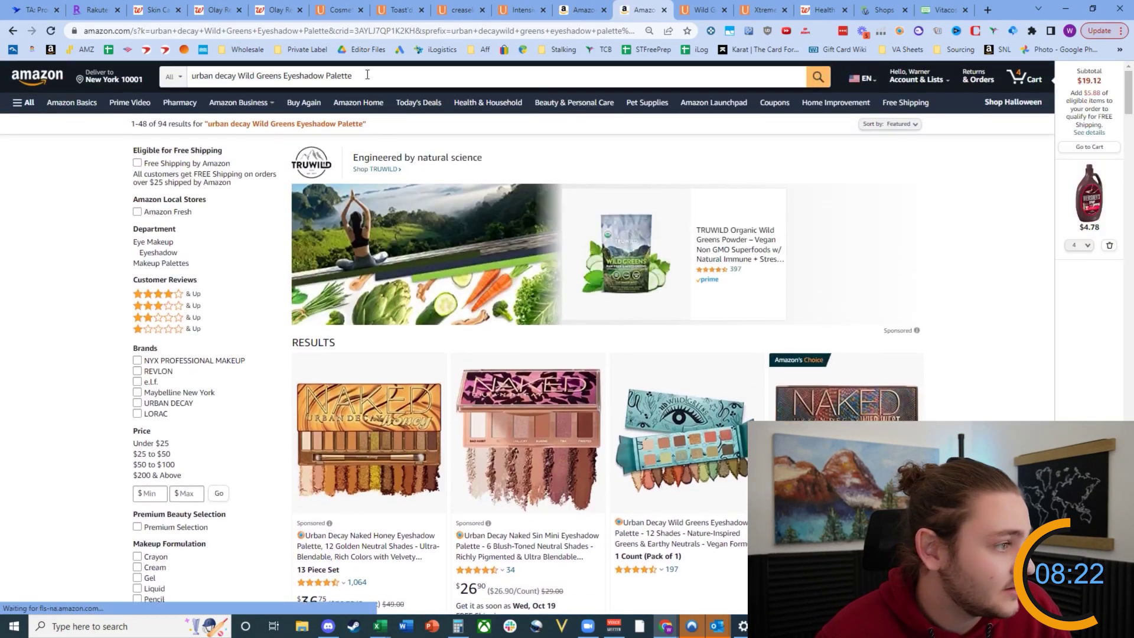
{"action": "scroll", "coordinate": [934, 402], "scroll_direction": "down", "scroll_amount": 2}
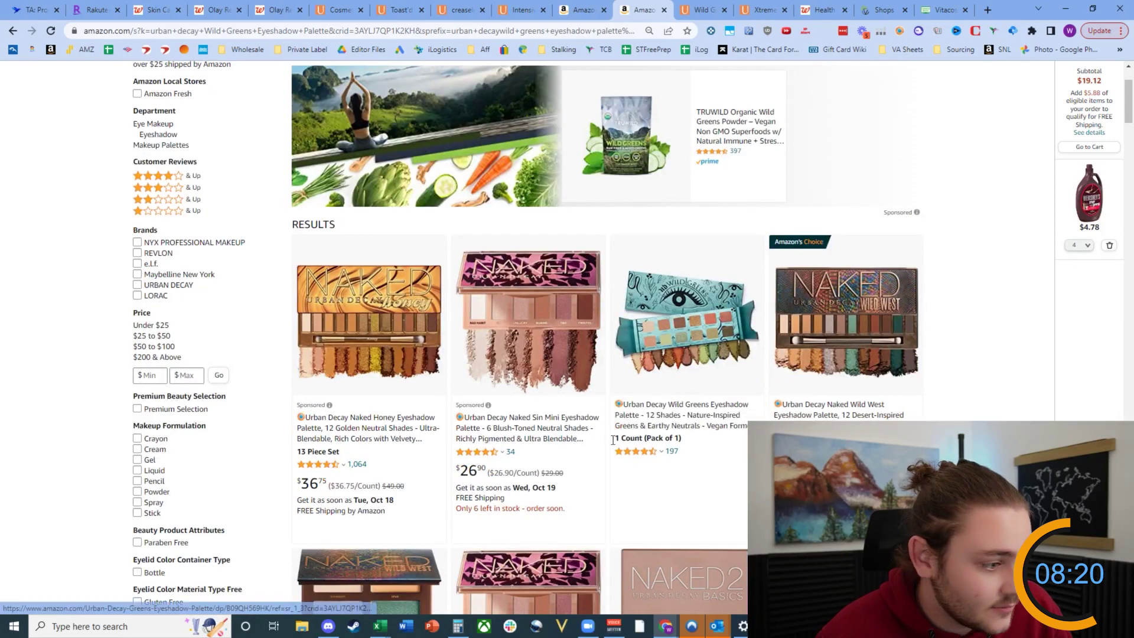
{"action": "scroll", "coordinate": [715, 266], "scroll_direction": "down", "scroll_amount": 2}
Step: Open the Urban Decay Wild Greens Eyeshadow Palette listing in a new tab and examine its price history chart
{"action": "middle_click", "coordinate": [715, 213]}
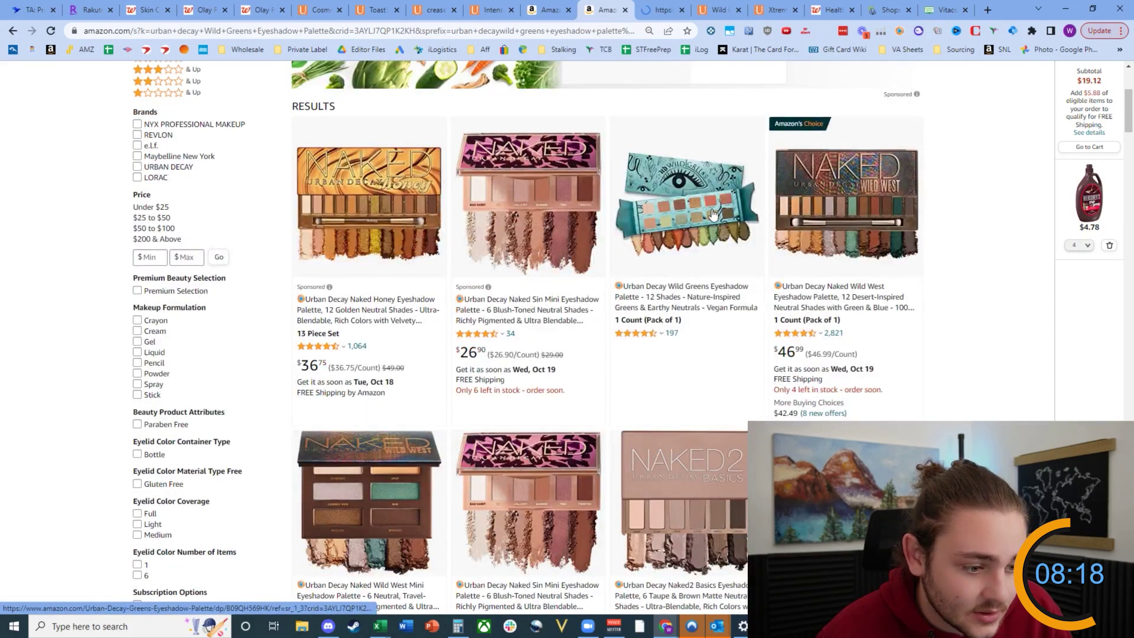
{"action": "scroll", "coordinate": [713, 214], "scroll_direction": "up", "scroll_amount": 4}
{"action": "left_click", "coordinate": [720, 9]}
{"action": "left_click", "coordinate": [668, 6]}
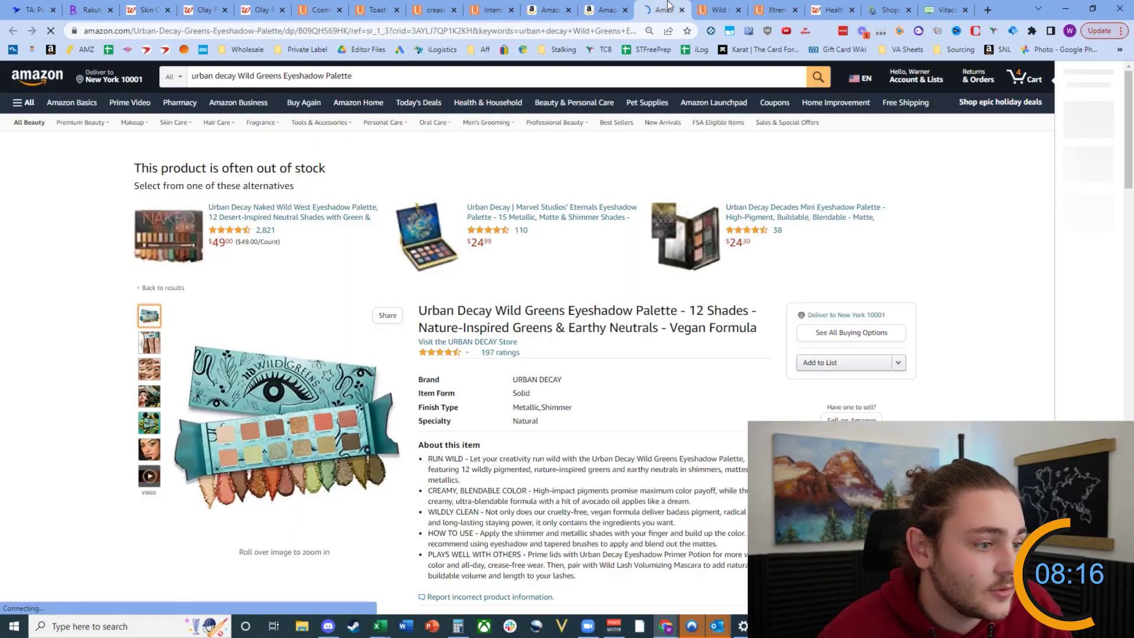
{"action": "scroll", "coordinate": [556, 354], "scroll_direction": "down", "scroll_amount": 6}
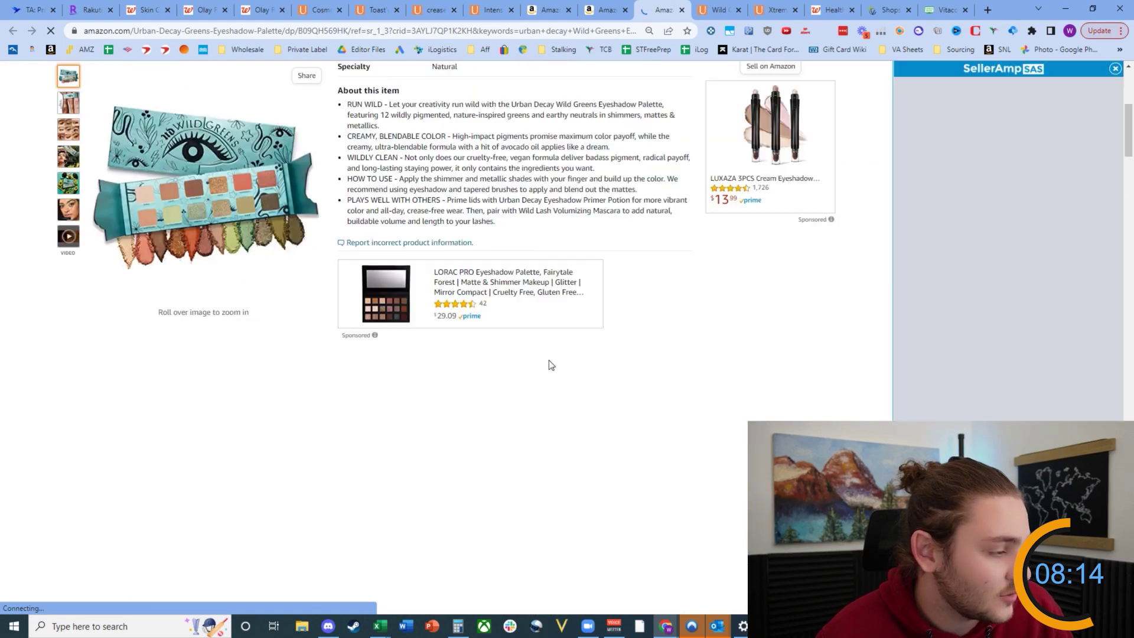
{"action": "scroll", "coordinate": [431, 304], "scroll_direction": "down", "scroll_amount": 4}
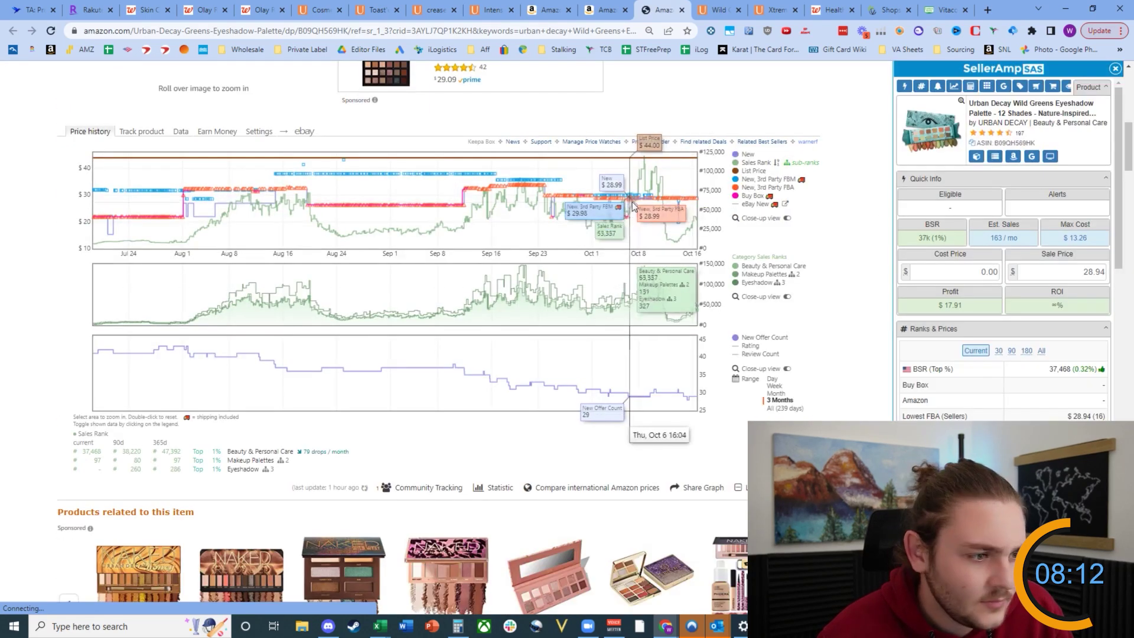
Step: Search Amazon for "conair xtreme big curls hairsetter", taking the product name from its Ulta page, and look through the results
{"action": "left_click", "coordinate": [719, 10]}
{"action": "left_click", "coordinate": [762, 9]}
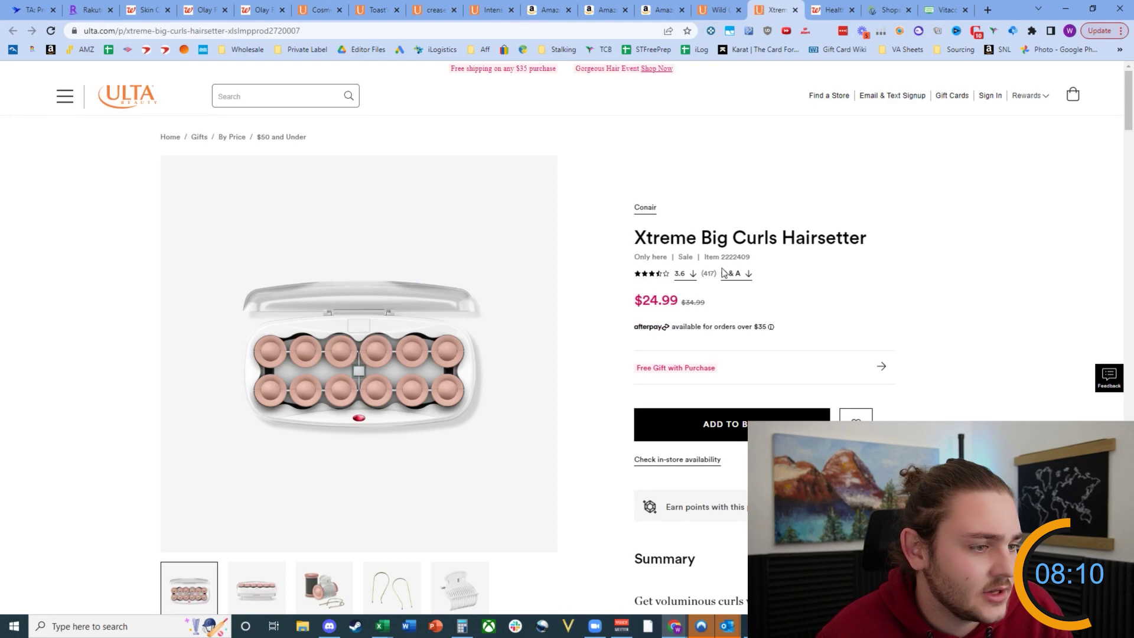
{"action": "triple_click", "coordinate": [701, 238]}
{"action": "key", "text": "ctrl+c"}
{"action": "left_click", "coordinate": [719, 10]}
{"action": "left_click", "coordinate": [662, 9]}
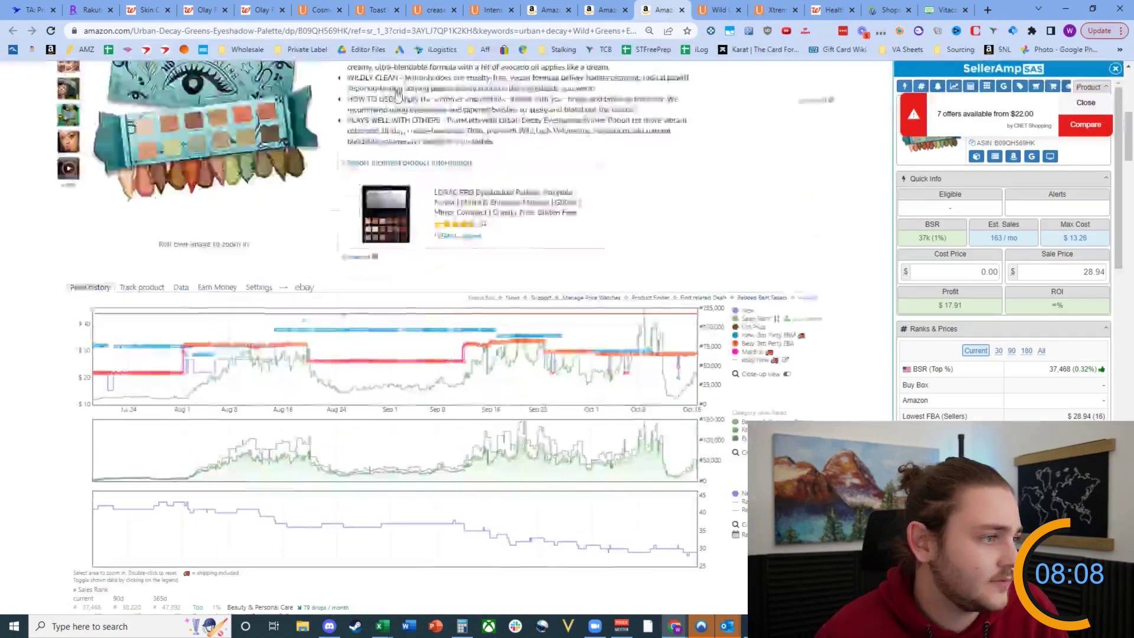
{"action": "scroll", "coordinate": [267, 84], "scroll_direction": "up", "scroll_amount": 4}
{"action": "triple_click", "coordinate": [268, 84]}
{"action": "key", "text": "ctrl+v"}
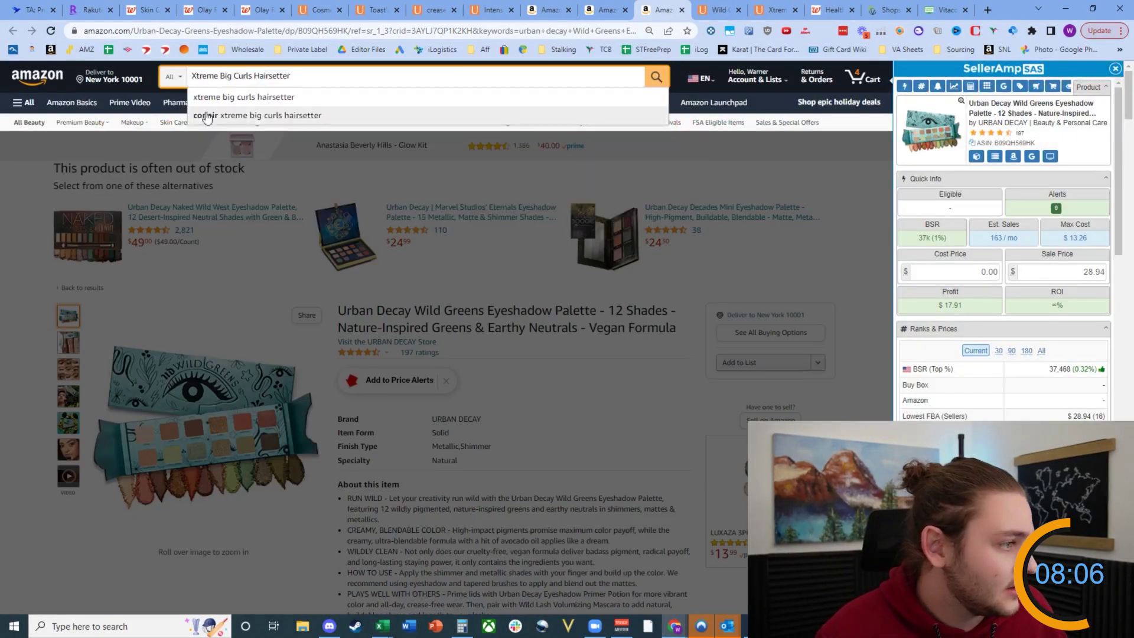
{"action": "key", "text": "Return"}
{"action": "scroll", "coordinate": [436, 240], "scroll_direction": "down", "scroll_amount": 5}
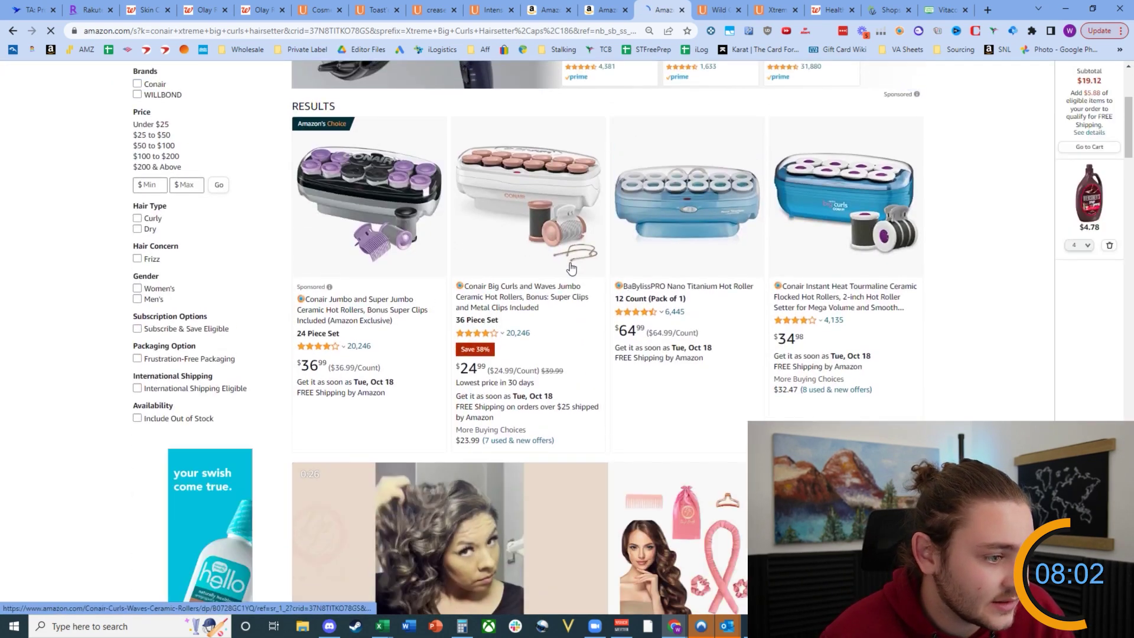
Step: Recheck the hairsetter and Wild Greens palette pages on Ulta, and browse further products in the Ulta sale
{"action": "left_click", "coordinate": [767, 5]}
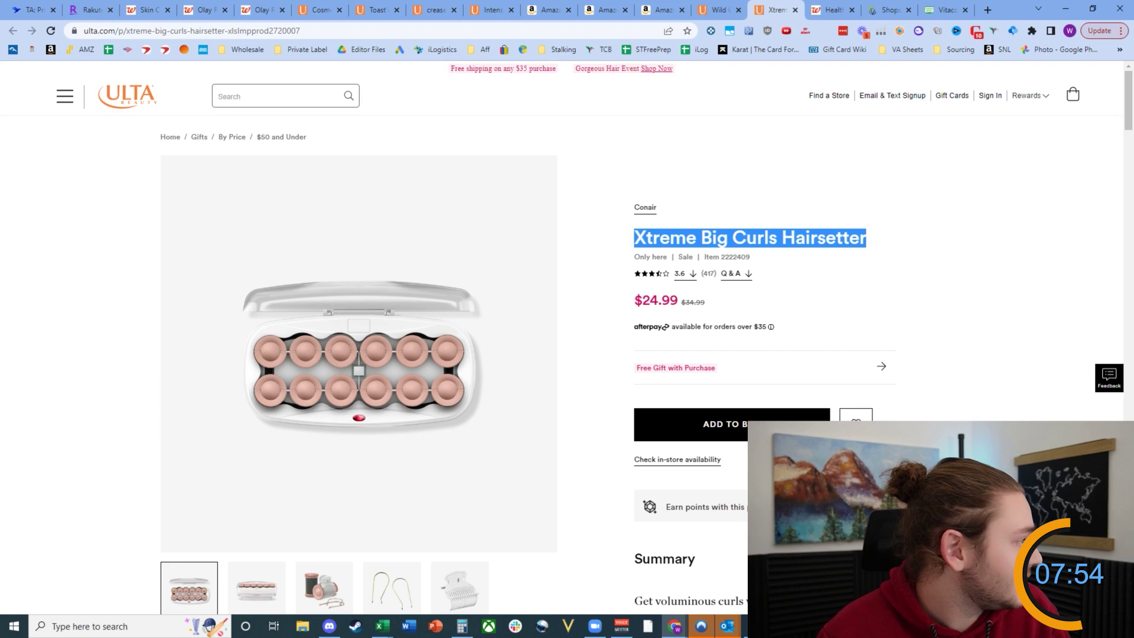
{"action": "left_click", "coordinate": [739, 6]}
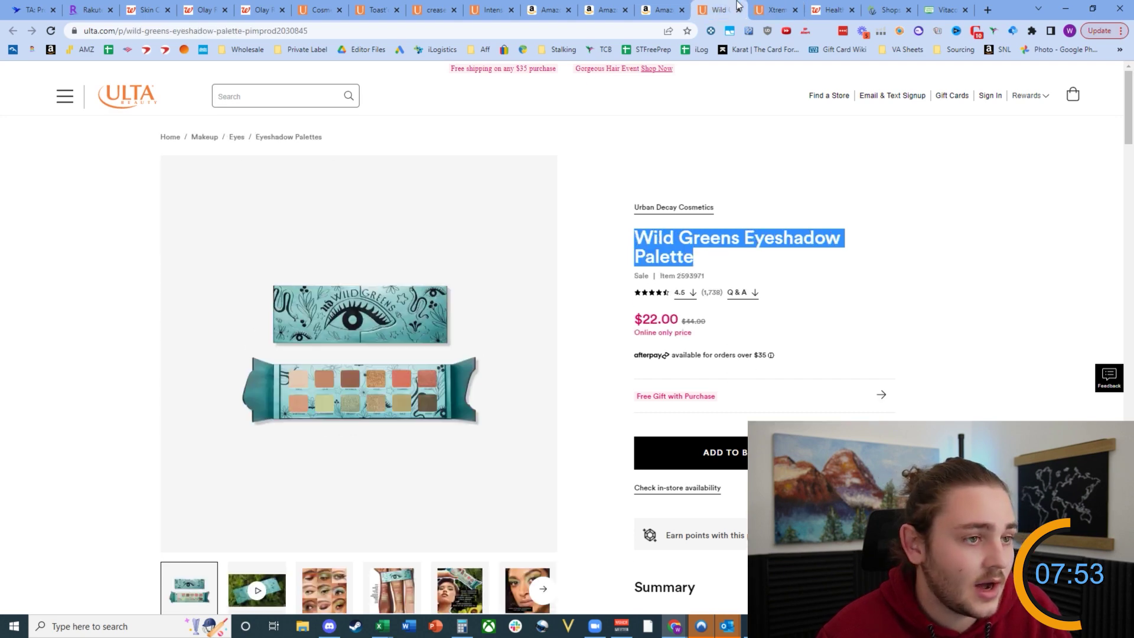
{"action": "left_click", "coordinate": [437, 10]}
{"action": "left_click", "coordinate": [322, 10]}
{"action": "scroll", "coordinate": [361, 414], "scroll_direction": "down", "scroll_amount": 3}
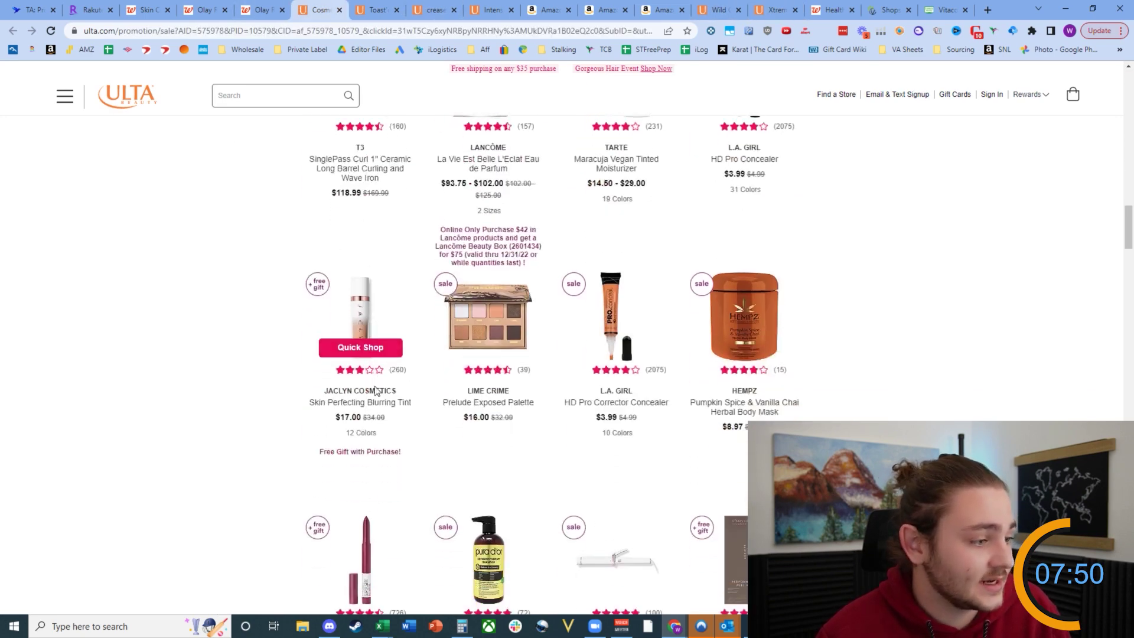
Step: Return to the Walgreens Skin Care page and open its "20% off $40+ with code HEALTH20" promotion
{"action": "left_click", "coordinate": [230, 5]}
{"action": "left_click", "coordinate": [251, 7]}
{"action": "left_click", "coordinate": [201, 7]}
{"action": "left_click", "coordinate": [175, 5]}
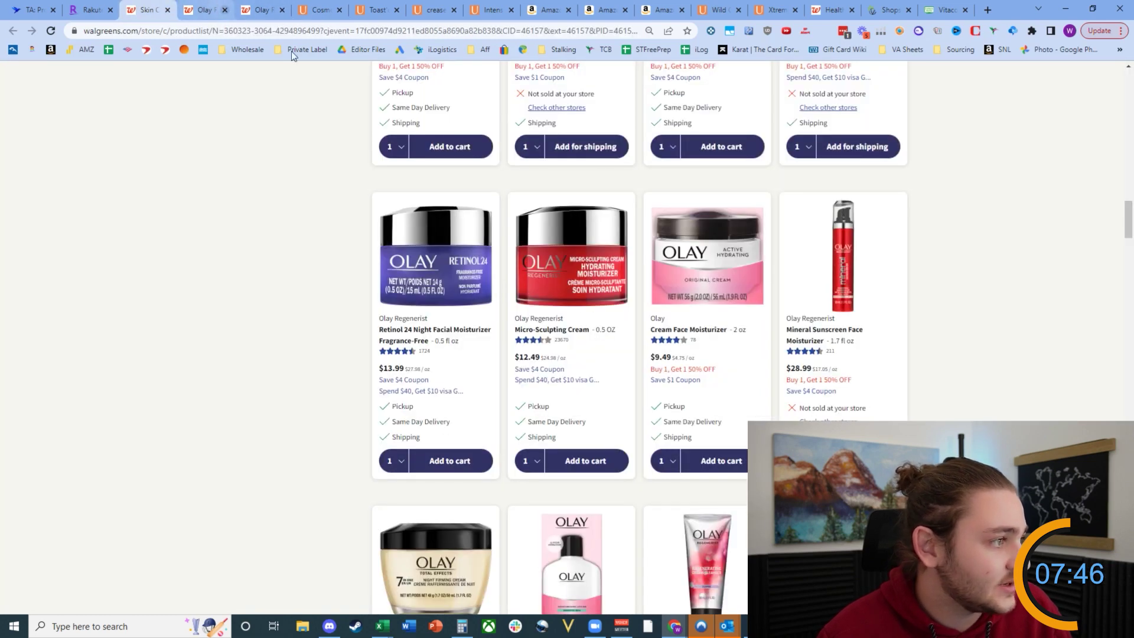
{"action": "scroll", "coordinate": [407, 296], "scroll_direction": "up", "scroll_amount": 15}
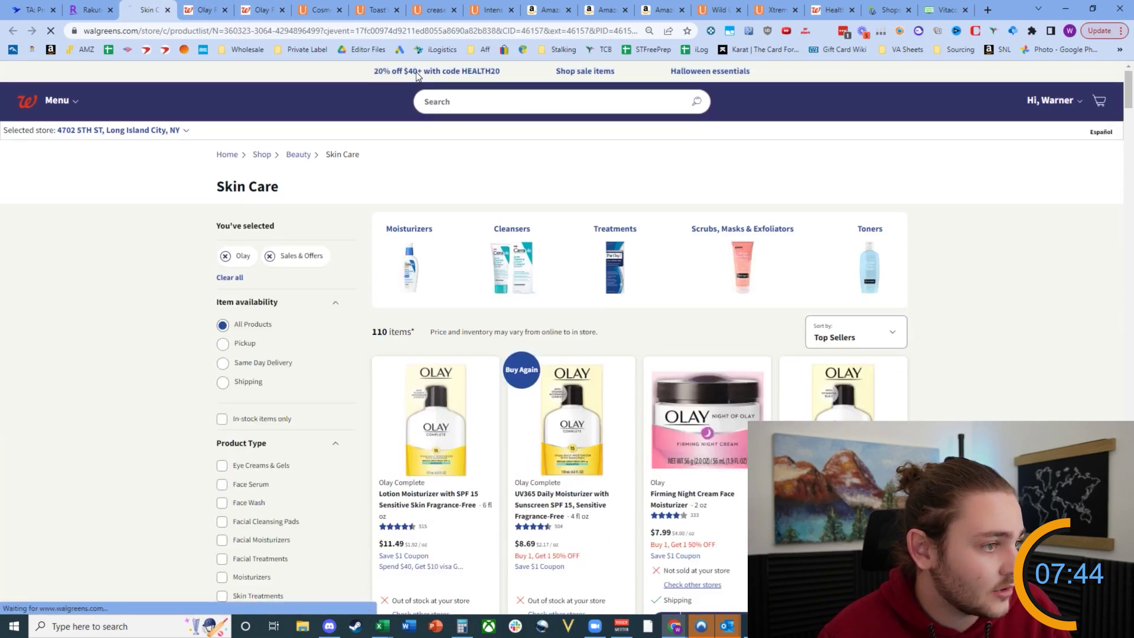
{"action": "scroll", "coordinate": [740, 399], "scroll_direction": "down", "scroll_amount": 3}
{"action": "scroll", "coordinate": [740, 399], "scroll_direction": "down", "scroll_amount": 5}
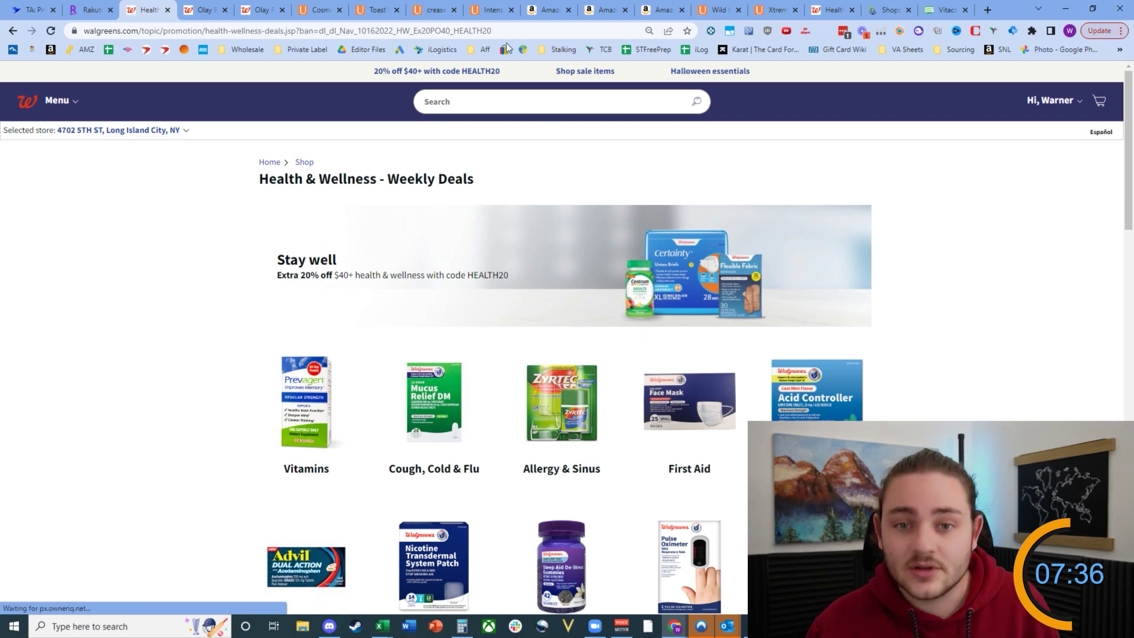
Step: Revisit the open Ulta product pages, checking the Bondi Boost Intensive Spray and Tarte creaseless full coverage under eye concealer
{"action": "left_click", "coordinate": [431, 10]}
{"action": "left_click", "coordinate": [372, 9]}
{"action": "left_click", "coordinate": [431, 10]}
{"action": "left_click", "coordinate": [490, 10]}
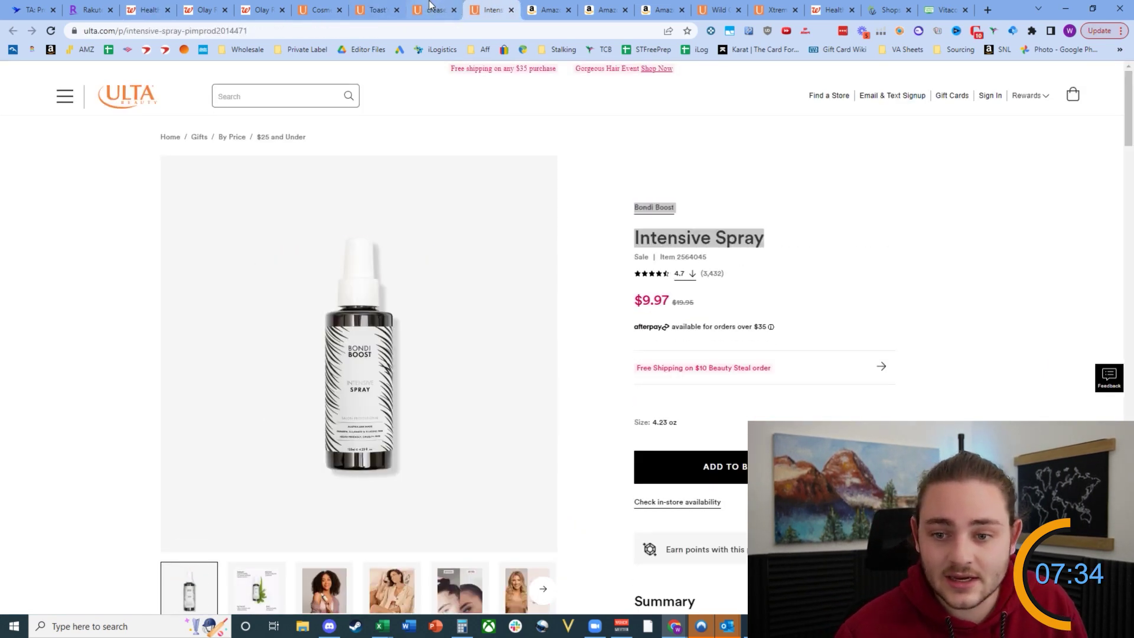
{"action": "left_click", "coordinate": [432, 7]}
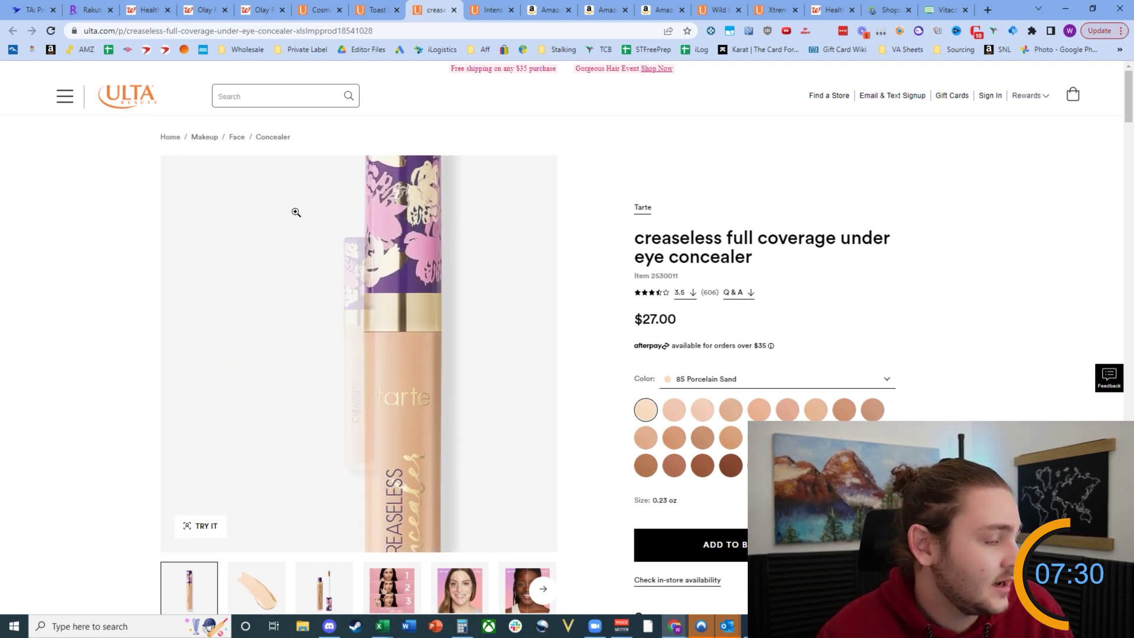
Step: Open the Amazon listing for the Herm Sprenger Ultra-Plus 3.0 mm x 22" prong collar alongside its Bridgeport K9 Equipment page
{"action": "left_click", "coordinate": [564, 5]}
{"action": "left_click", "coordinate": [458, 6]}
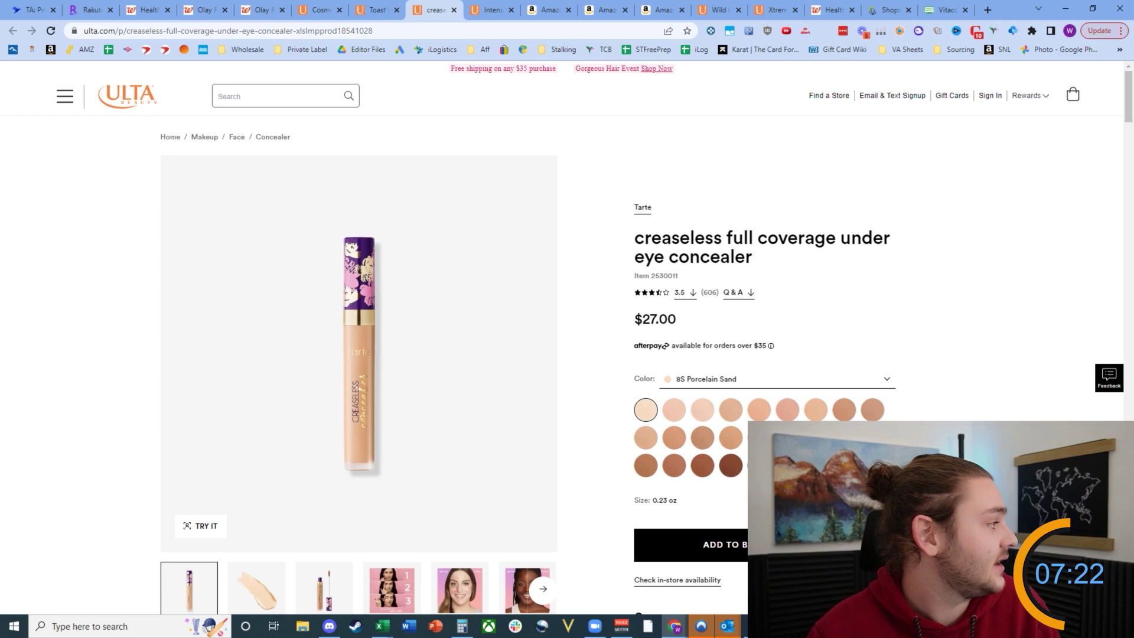
{"action": "left_click_drag", "start_coordinate": [279, 325], "coordinate": [944, 5]}
{"action": "left_click_drag", "start_coordinate": [335, 591], "coordinate": [944, 4]}
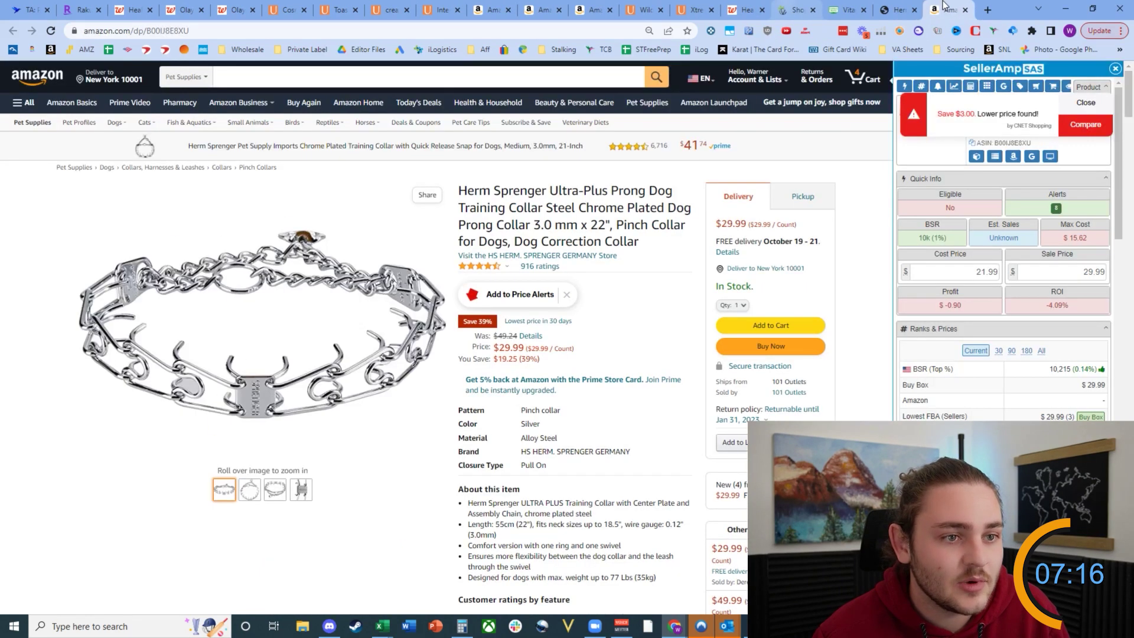
Step: Compare the Amazon listing with the Bridgeport K9 page for the Medium 3.0 mm Herm Sprenger Ultra-Plus pinch collar
{"action": "left_click", "coordinate": [895, 10]}
{"action": "scroll", "coordinate": [380, 304], "scroll_direction": "down", "scroll_amount": 1}
{"action": "scroll", "coordinate": [413, 295], "scroll_direction": "up", "scroll_amount": 1}
{"action": "left_click", "coordinate": [944, 7]}
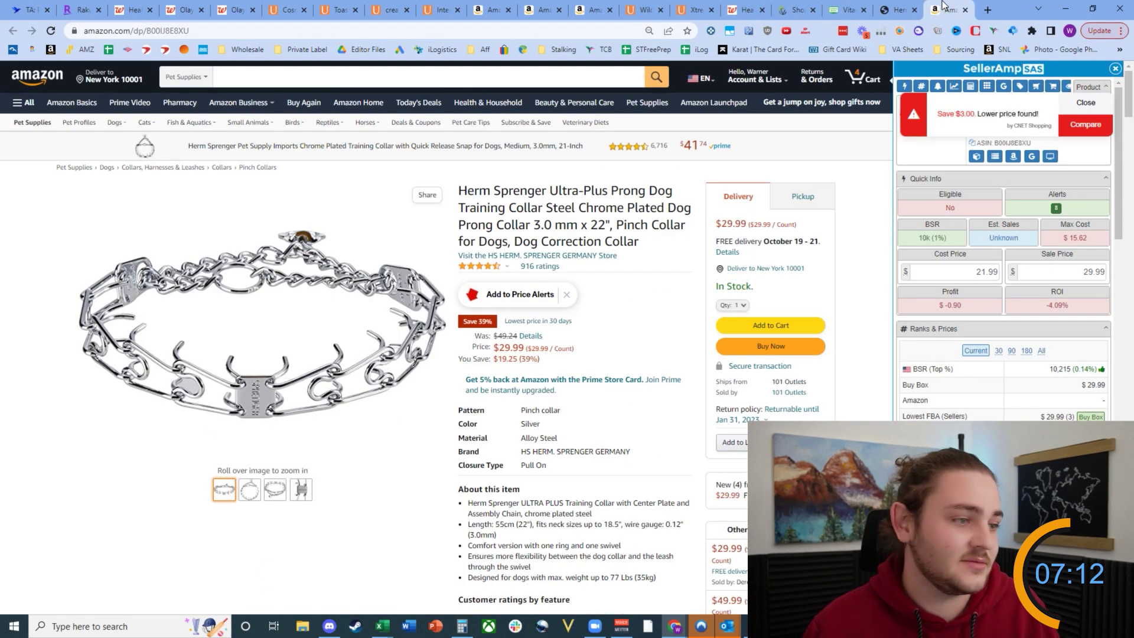
{"action": "left_click", "coordinate": [895, 9]}
{"action": "scroll", "coordinate": [560, 291], "scroll_direction": "up", "scroll_amount": 2}
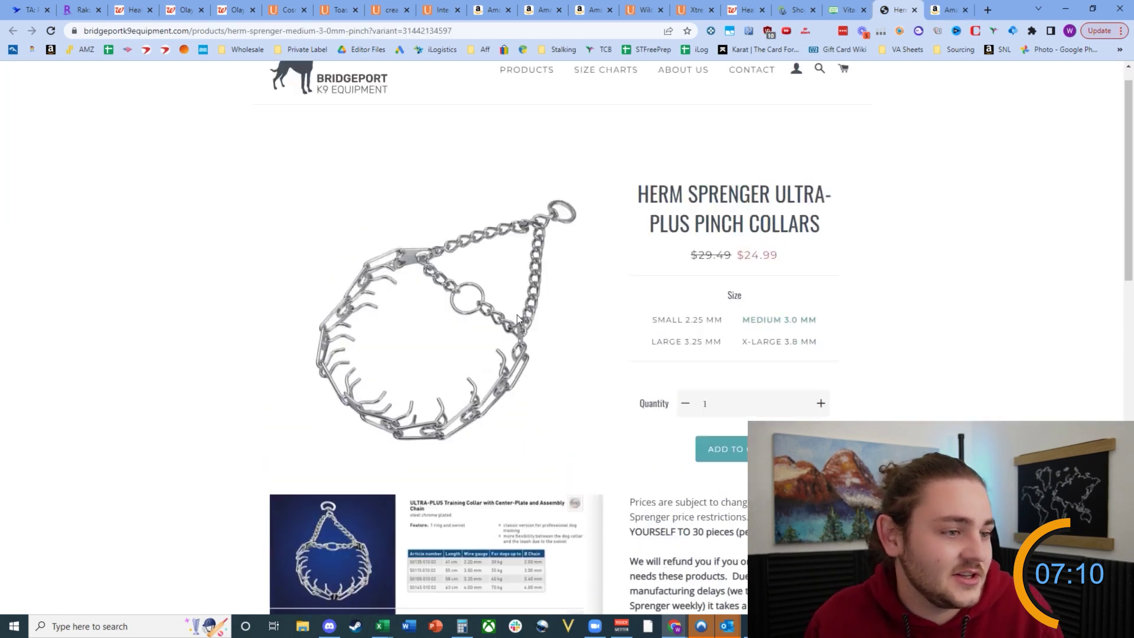
{"action": "scroll", "coordinate": [809, 304], "scroll_direction": "down", "scroll_amount": 1}
{"action": "scroll", "coordinate": [866, 233], "scroll_direction": "up", "scroll_amount": 1}
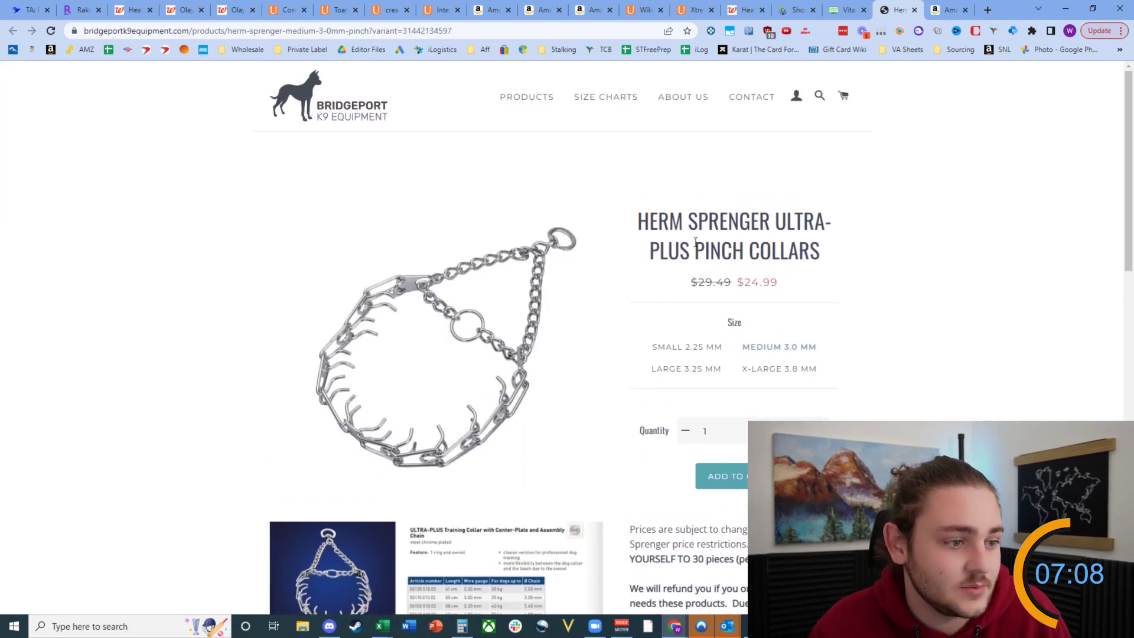
Step: Dismiss the lower-price alert on the collar's Amazon listing, look through the listing, and recheck the collar's price on Bridgeport K9
{"action": "left_click", "coordinate": [950, 6]}
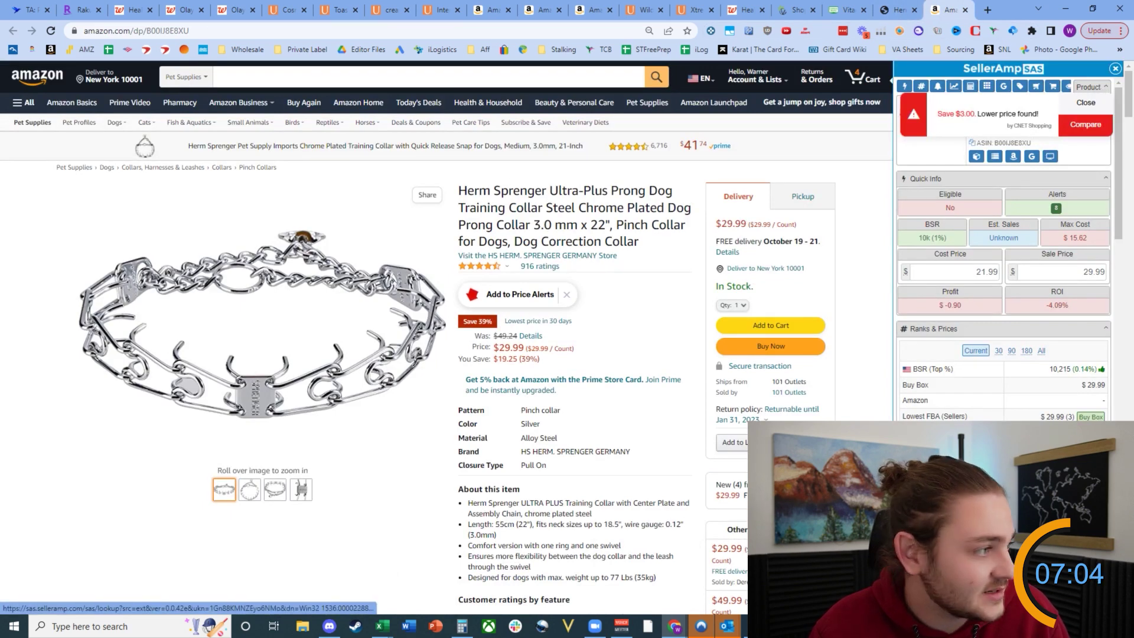
{"action": "left_click", "coordinate": [1084, 102]}
{"action": "scroll", "coordinate": [682, 314], "scroll_direction": "down", "scroll_amount": 4}
{"action": "scroll", "coordinate": [682, 313], "scroll_direction": "up", "scroll_amount": 4}
{"action": "left_click", "coordinate": [892, 8]}
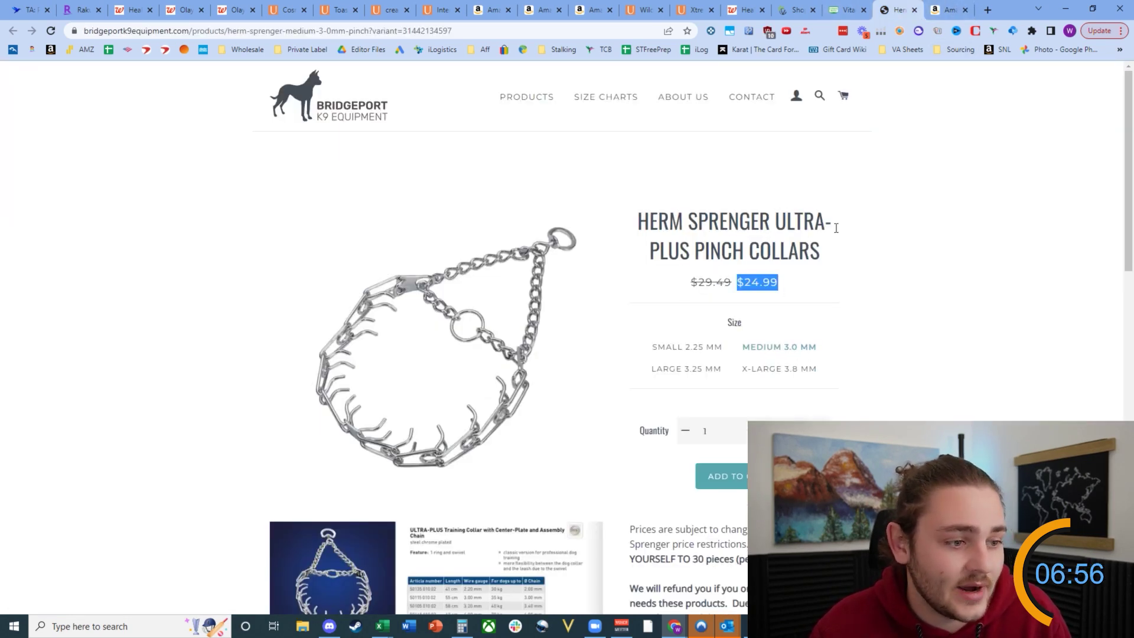
Step: Zoom the collar's Keepa chart to before October's price drop, and calculate SellerAmp profit at cost 25 with sale prices 50 and 55
{"action": "left_click", "coordinate": [947, 10]}
{"action": "scroll", "coordinate": [516, 333], "scroll_direction": "down", "scroll_amount": 10}
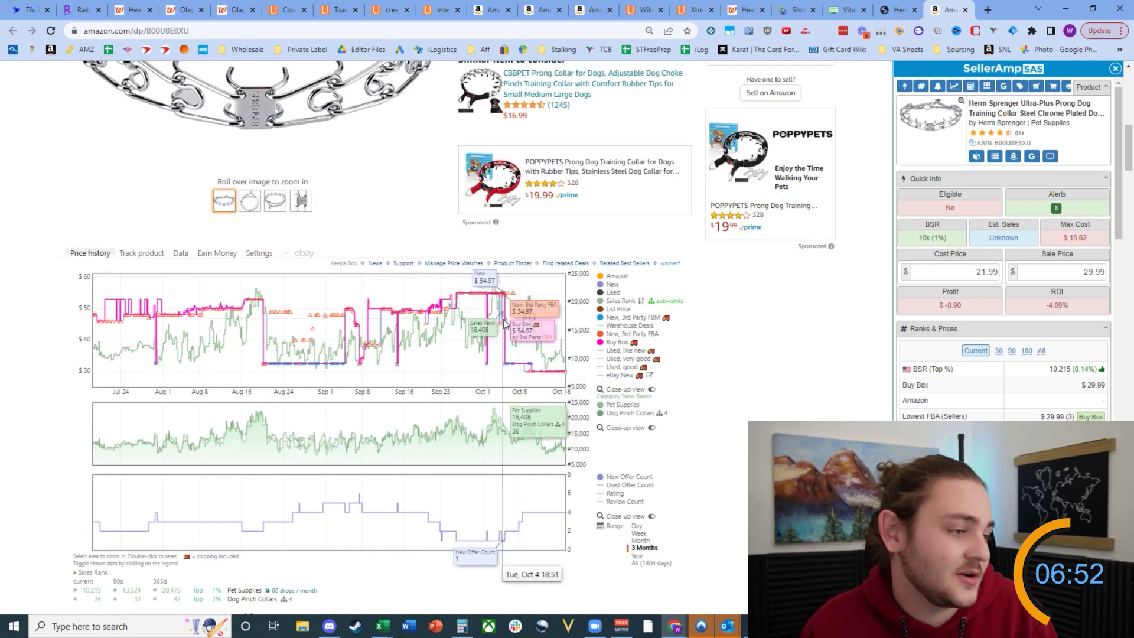
{"action": "left_click_drag", "start_coordinate": [494, 328], "coordinate": [95, 331]}
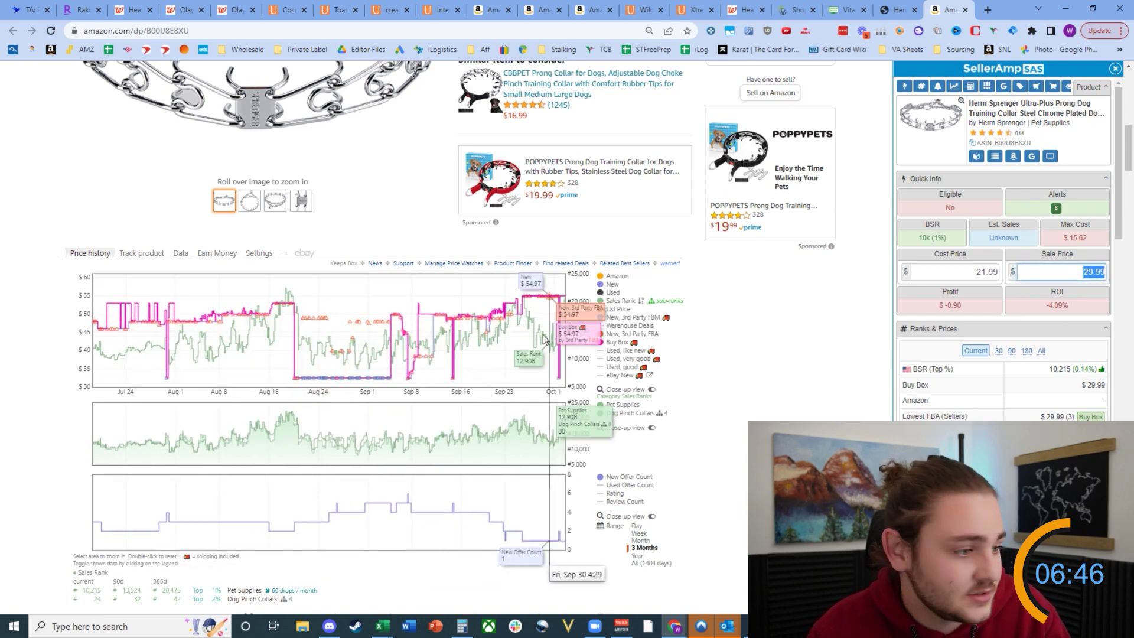
{"action": "type", "text": "50"}
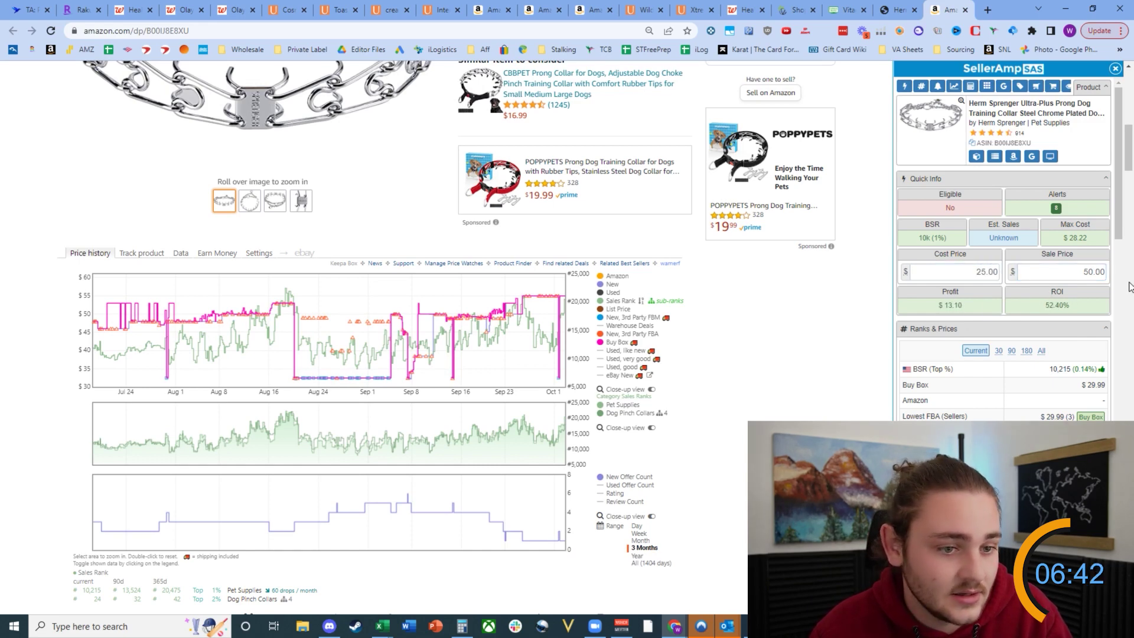
{"action": "type", "text": "55"}
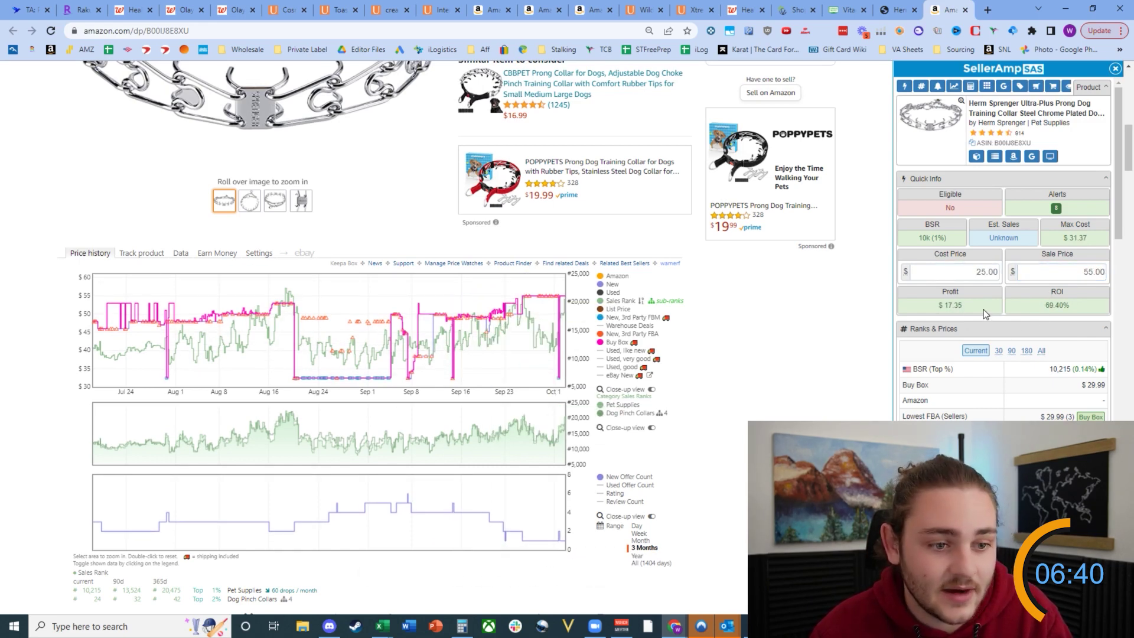
Step: Show the collar's Keepa price history for a year, zoom in on June to September, and check an offer's details
{"action": "left_click", "coordinate": [638, 555]}
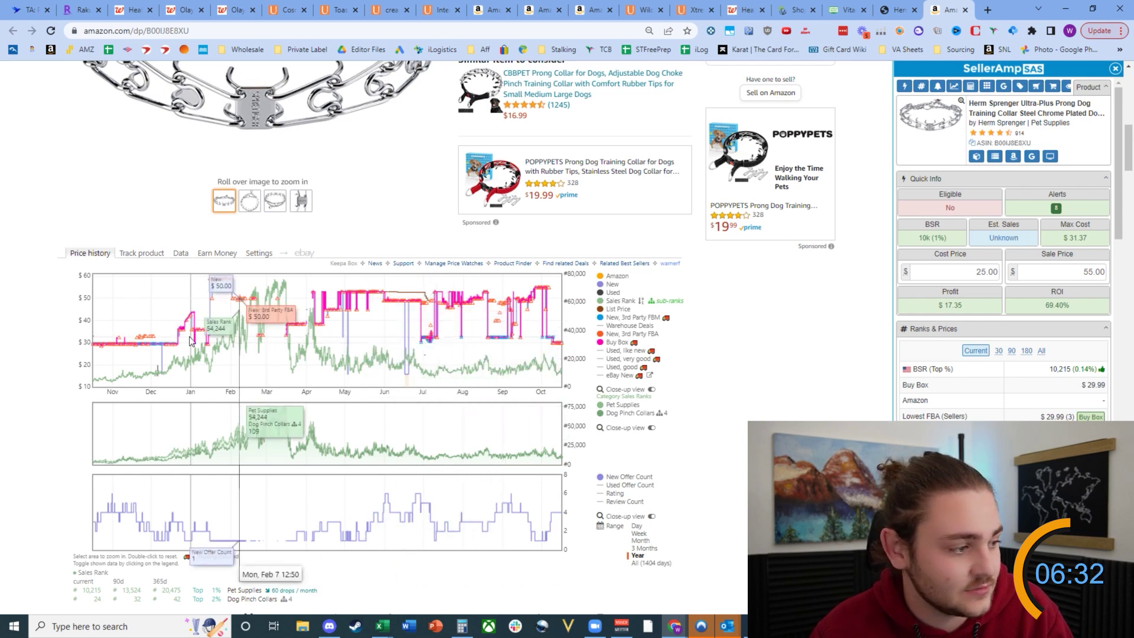
{"action": "left_click_drag", "start_coordinate": [355, 331], "coordinate": [560, 340]}
{"action": "left_click", "coordinate": [538, 346]}
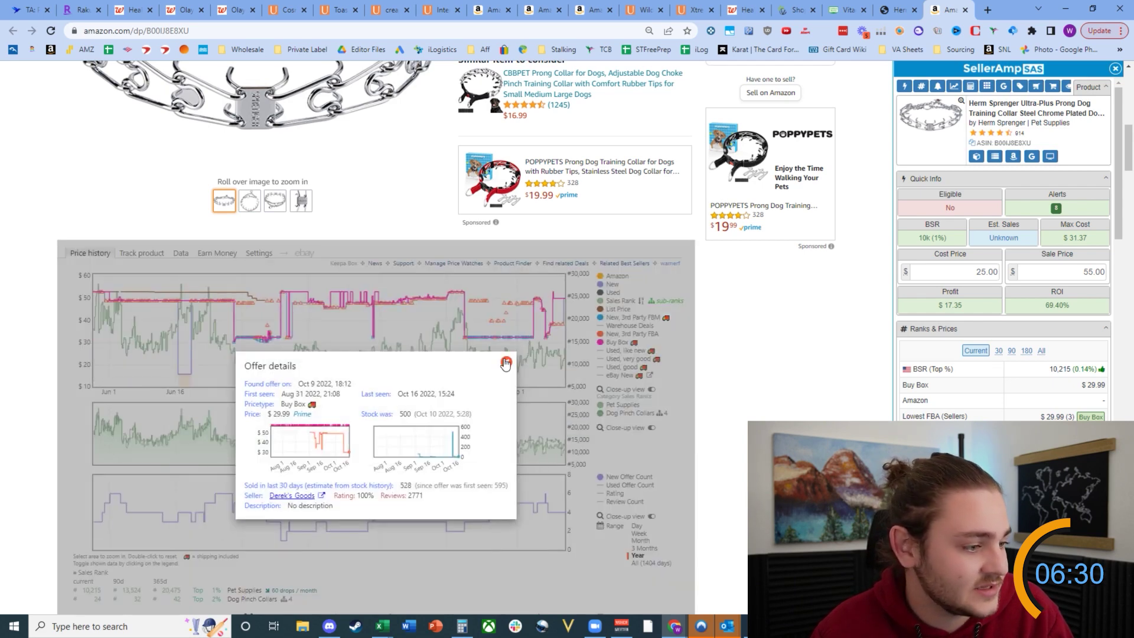
{"action": "left_click", "coordinate": [506, 363]}
Step: Review the collar's SellerAmp alerts and seller offers, and check them against the Bridgeport K9 product page
{"action": "scroll", "coordinate": [1014, 391], "scroll_direction": "down", "scroll_amount": 4}
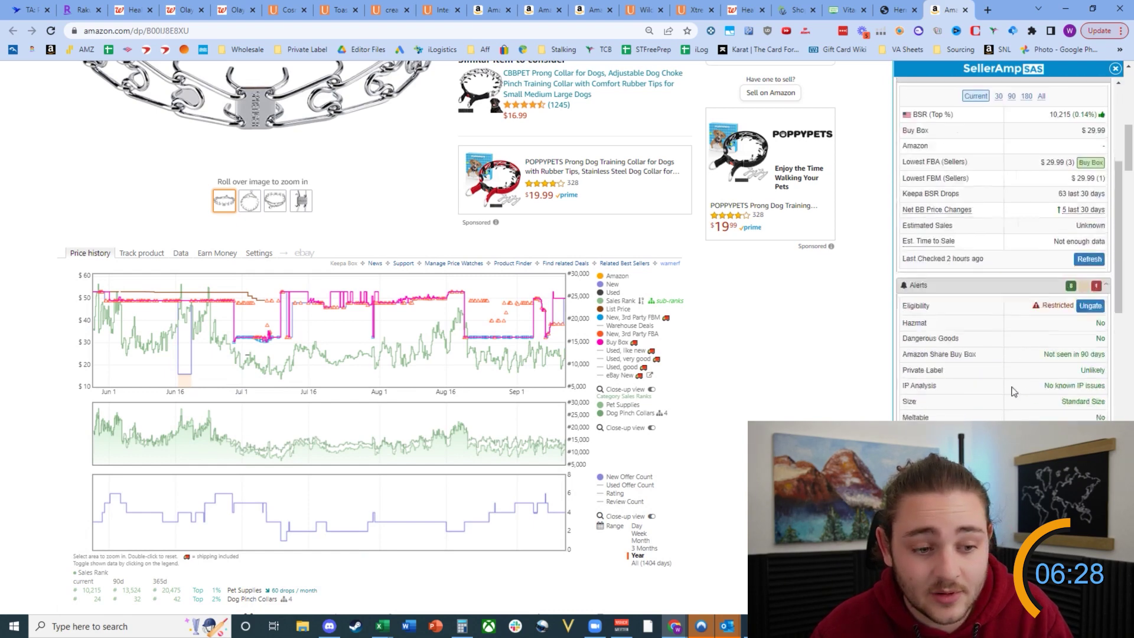
{"action": "scroll", "coordinate": [1014, 391], "scroll_direction": "down", "scroll_amount": 7}
{"action": "scroll", "coordinate": [995, 384], "scroll_direction": "down", "scroll_amount": 4}
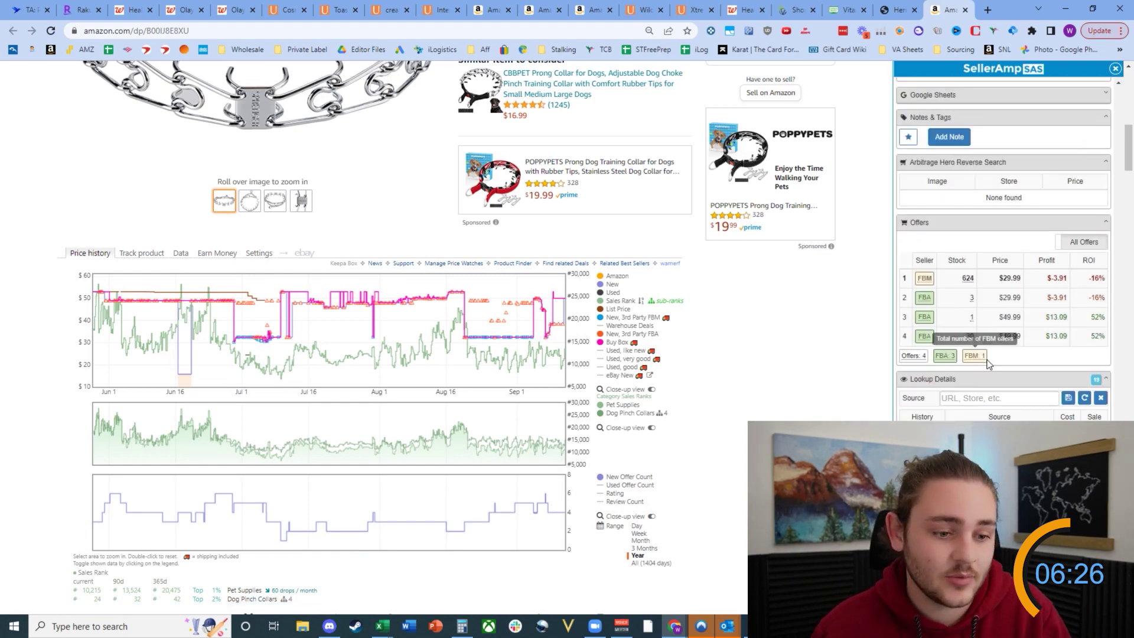
{"action": "scroll", "coordinate": [735, 357], "scroll_direction": "down", "scroll_amount": 2}
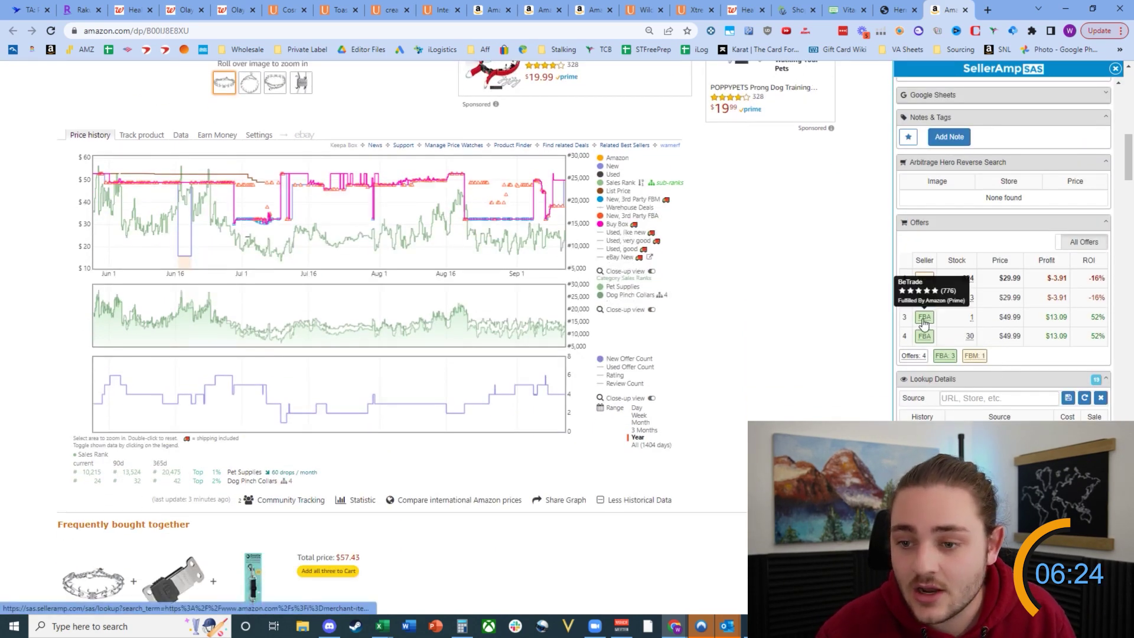
{"action": "mouse_move", "coordinate": [926, 323]}
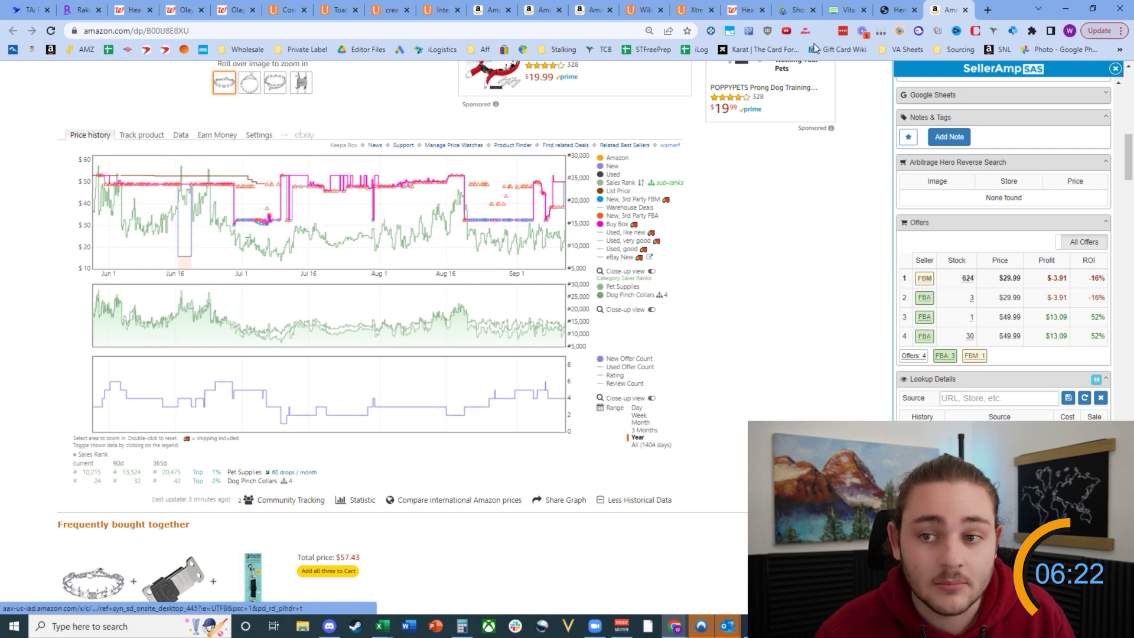
{"action": "left_click", "coordinate": [897, 5]}
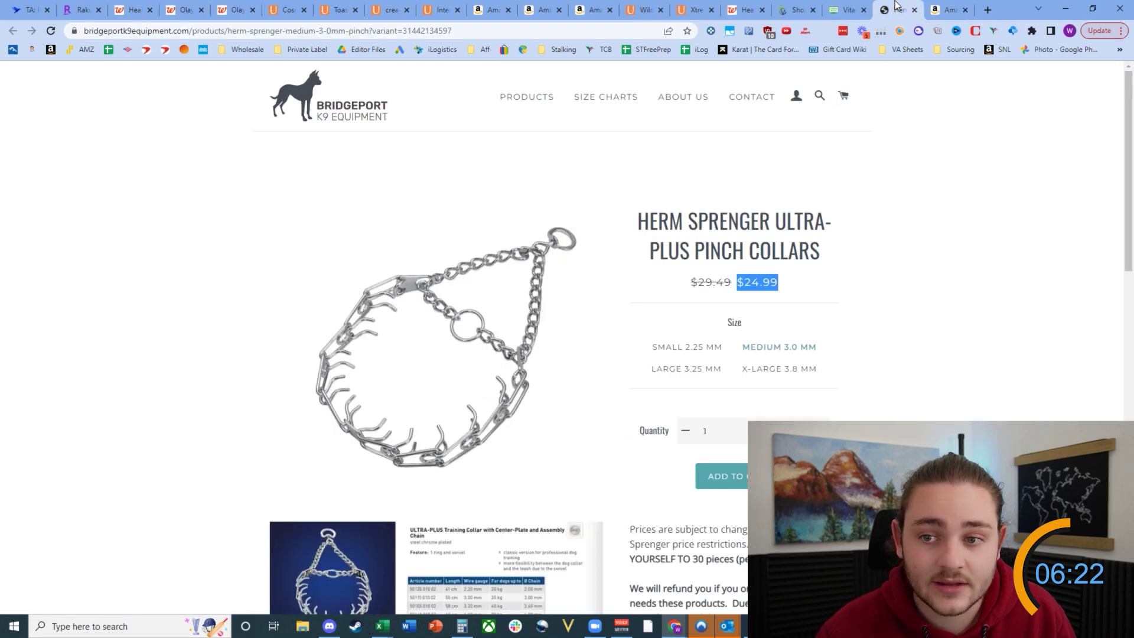
{"action": "left_click", "coordinate": [940, 7]}
Step: Look up the BeTrade FBA seller's store in SellerAmp, browse its products, and return to the collar listing
{"action": "mouse_move", "coordinate": [923, 325]}
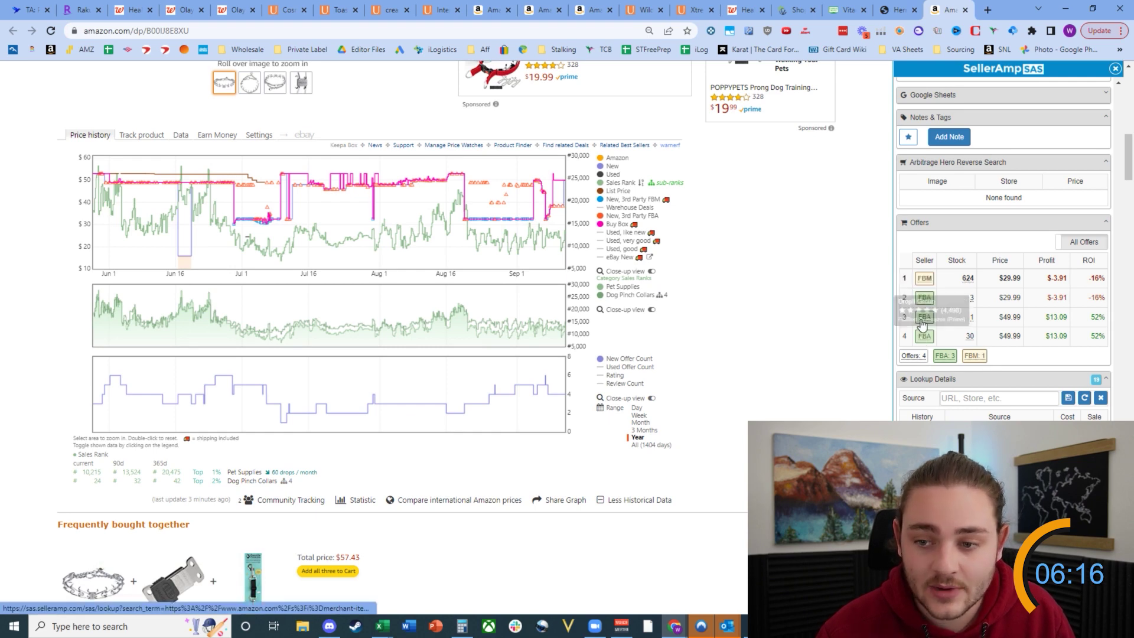
{"action": "left_click", "coordinate": [920, 318]}
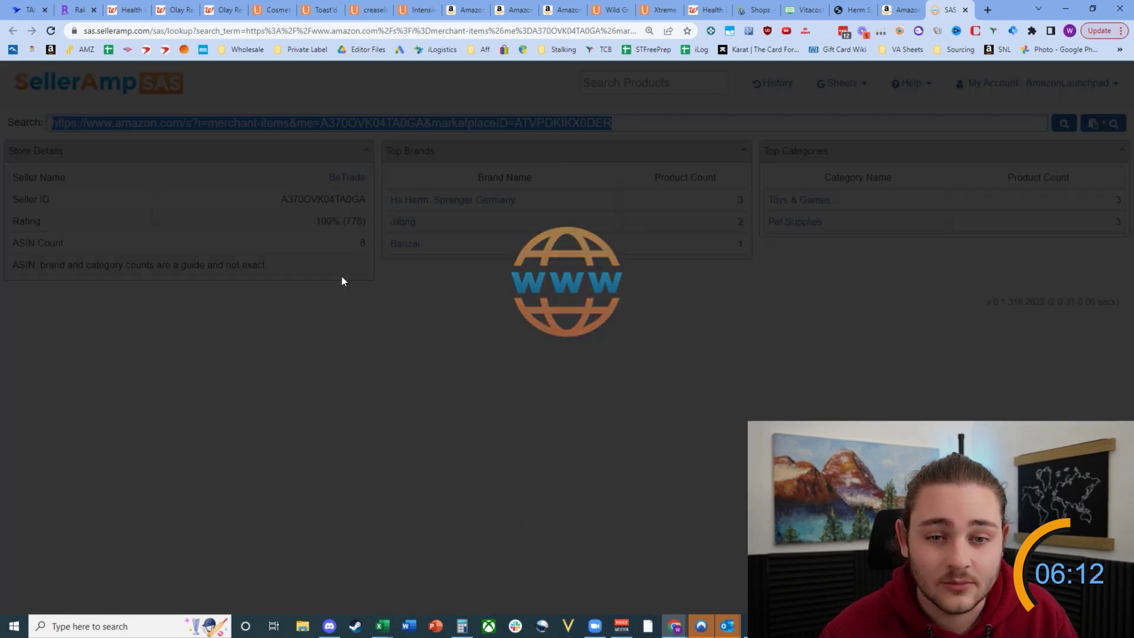
{"action": "scroll", "coordinate": [384, 348], "scroll_direction": "down", "scroll_amount": 3}
{"action": "scroll", "coordinate": [415, 354], "scroll_direction": "down", "scroll_amount": 3}
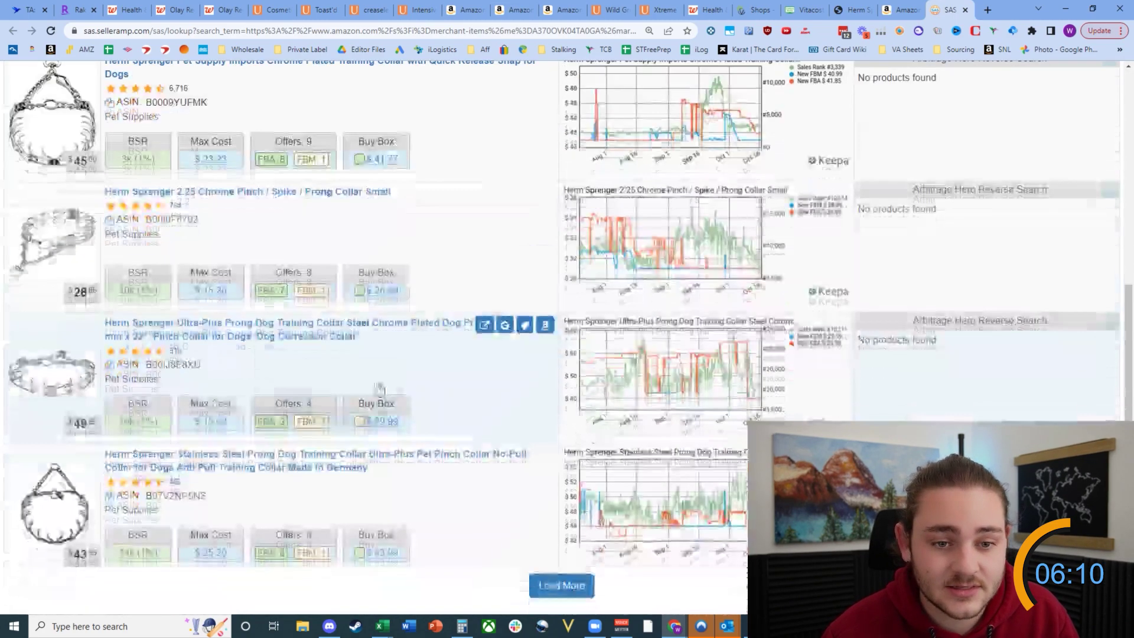
{"action": "scroll", "coordinate": [641, 151], "scroll_direction": "up", "scroll_amount": 6}
{"action": "left_click", "coordinate": [888, 10]}
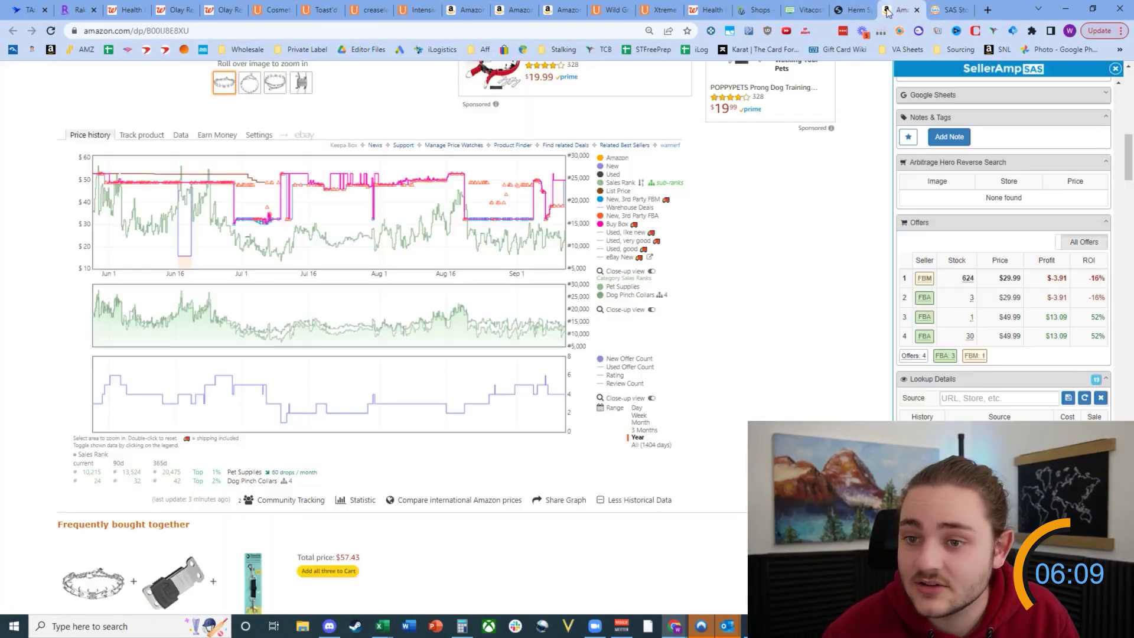
Step: Look up the DropIt Group seller's store in SellerAmp and examine its top brands and categories
{"action": "left_click", "coordinate": [923, 319]}
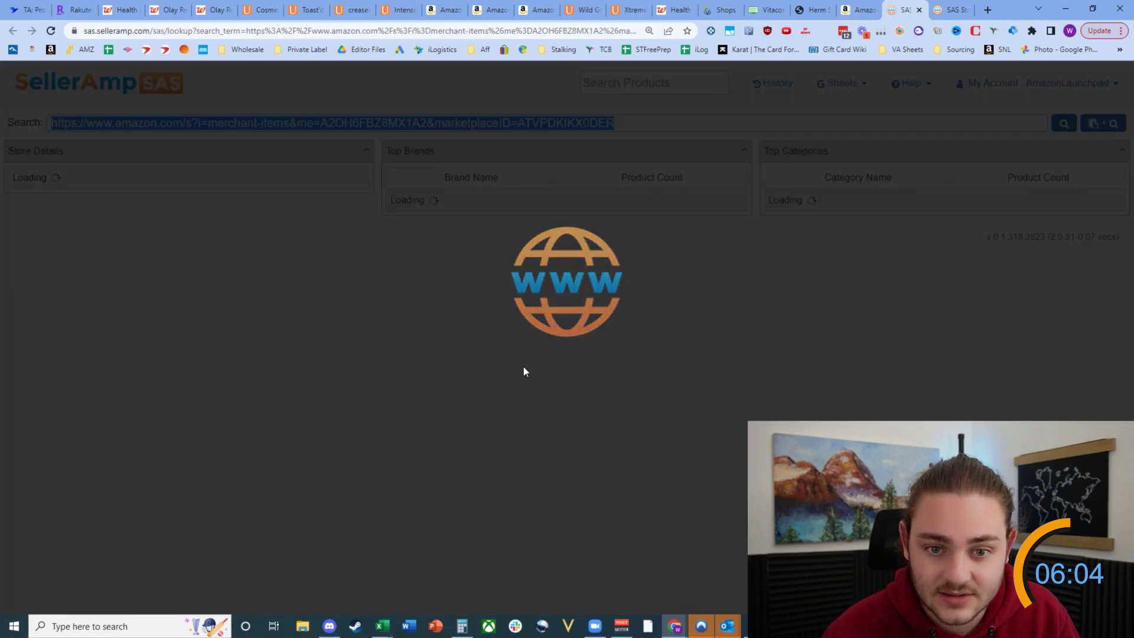
{"action": "scroll", "coordinate": [437, 384], "scroll_direction": "down", "scroll_amount": 2}
{"action": "scroll", "coordinate": [443, 236], "scroll_direction": "up", "scroll_amount": 2}
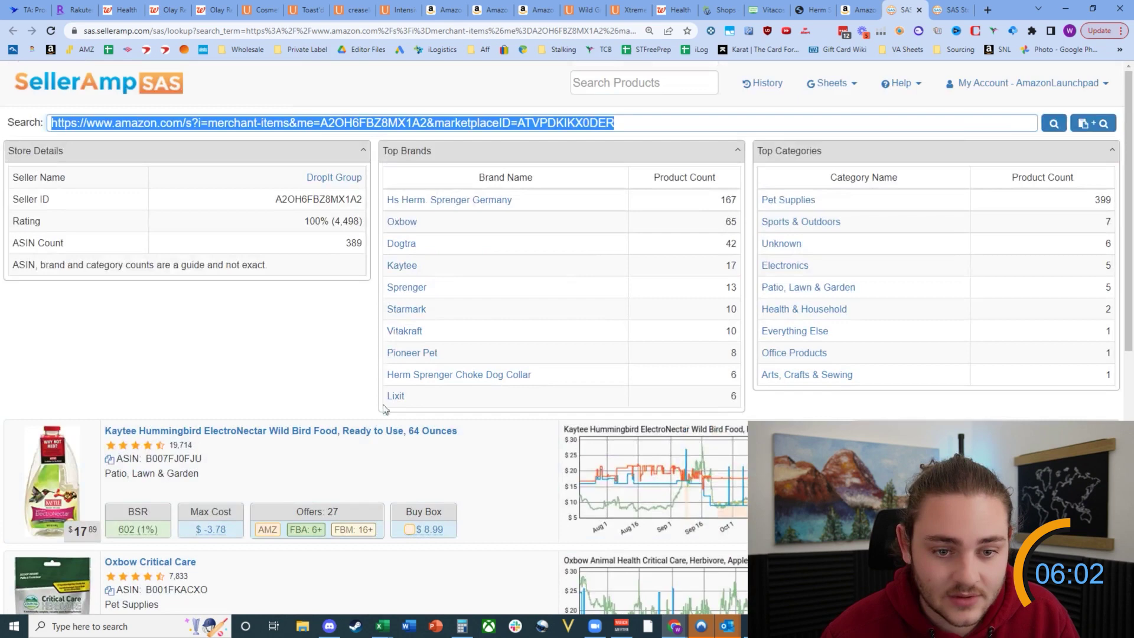
Step: Filter the DropIt Group store to Oxbow products, load more of them, and browse their ranks, prices and reverse-search matches
{"action": "left_click", "coordinate": [410, 228]}
{"action": "scroll", "coordinate": [213, 344], "scroll_direction": "down", "scroll_amount": 5}
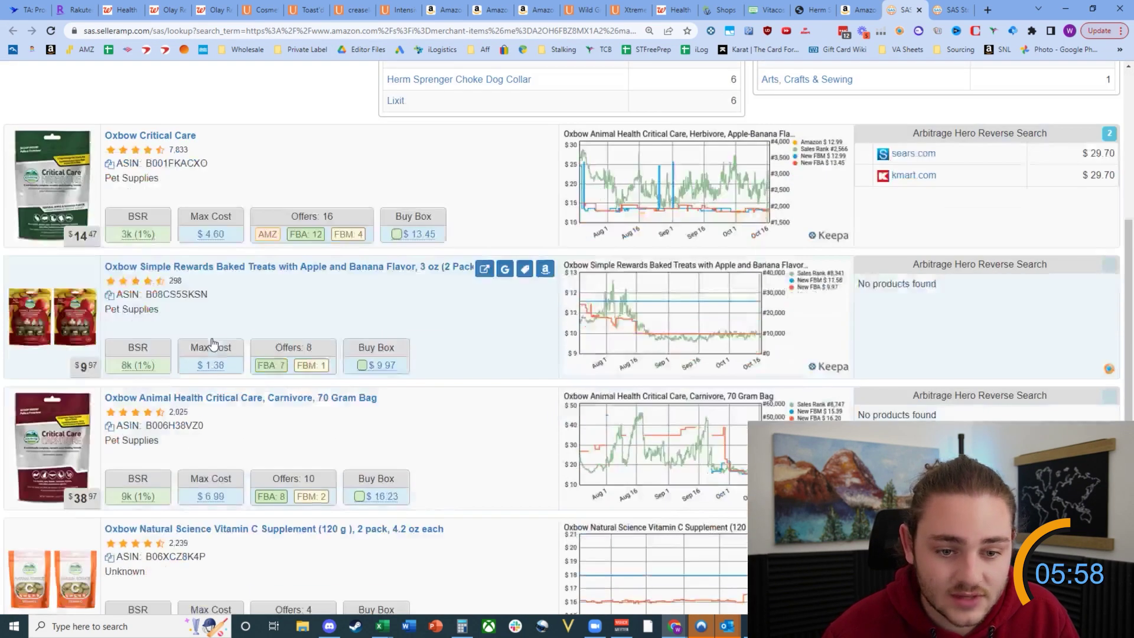
{"action": "scroll", "coordinate": [225, 342], "scroll_direction": "down", "scroll_amount": 2}
{"action": "scroll", "coordinate": [236, 342], "scroll_direction": "down", "scroll_amount": 2}
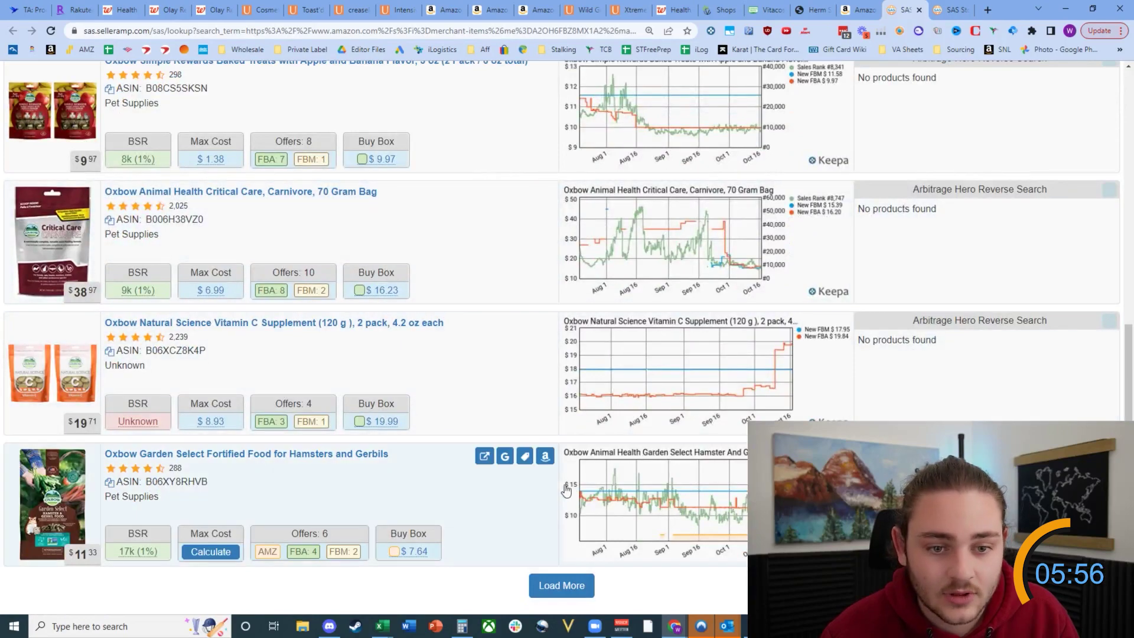
{"action": "left_click", "coordinate": [553, 578]}
{"action": "scroll", "coordinate": [489, 419], "scroll_direction": "down", "scroll_amount": 10}
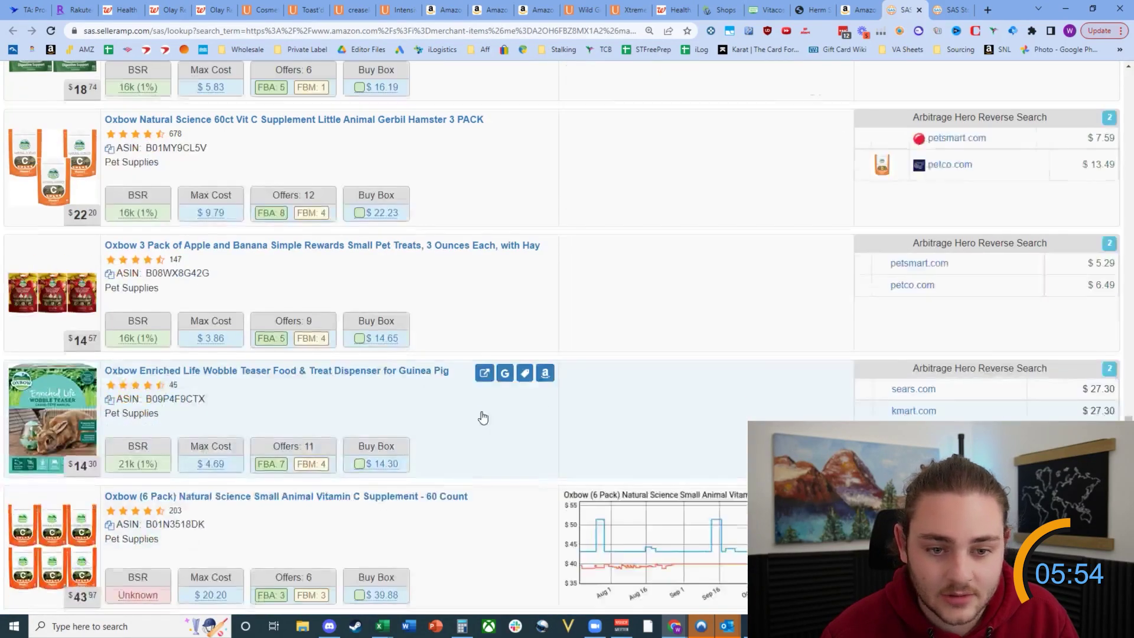
{"action": "scroll", "coordinate": [472, 407], "scroll_direction": "up", "scroll_amount": 20}
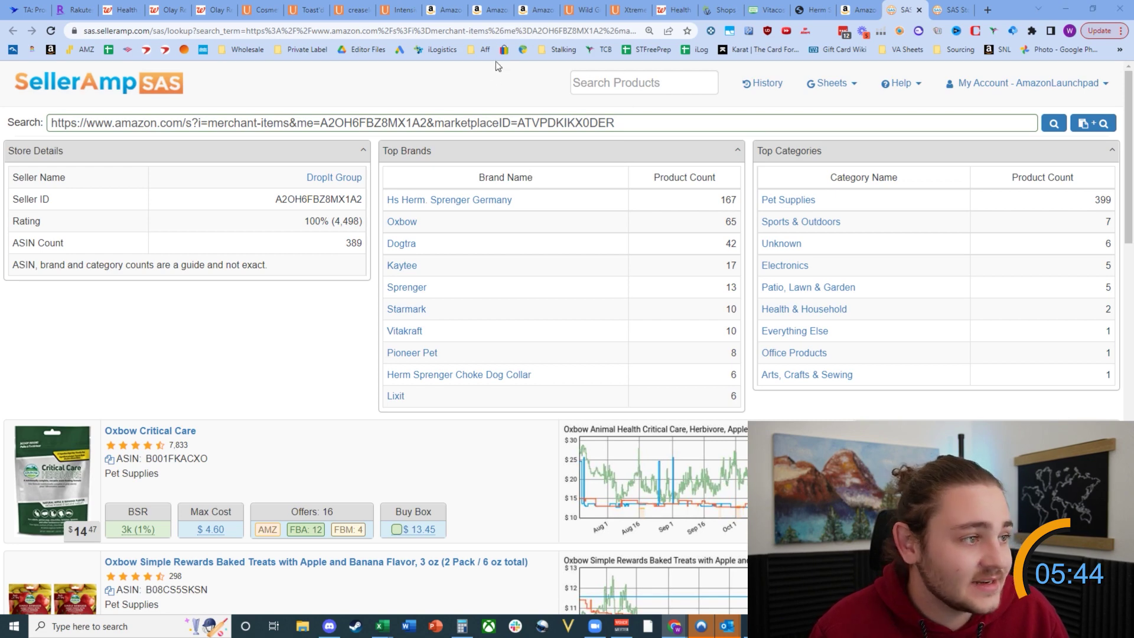
Step: Open Walgreens' "20% Off Select L'Oreal Eyeliner with code LINERLOOKS" promotion and look over the discounted eyeliners
{"action": "left_click", "coordinate": [673, 7]}
{"action": "mouse_move", "coordinate": [626, 9]}
{"action": "left_mouse_down"}
{"action": "mouse_move", "coordinate": [74, 301]}
{"action": "mouse_move", "coordinate": [647, 9]}
{"action": "left_mouse_up"}
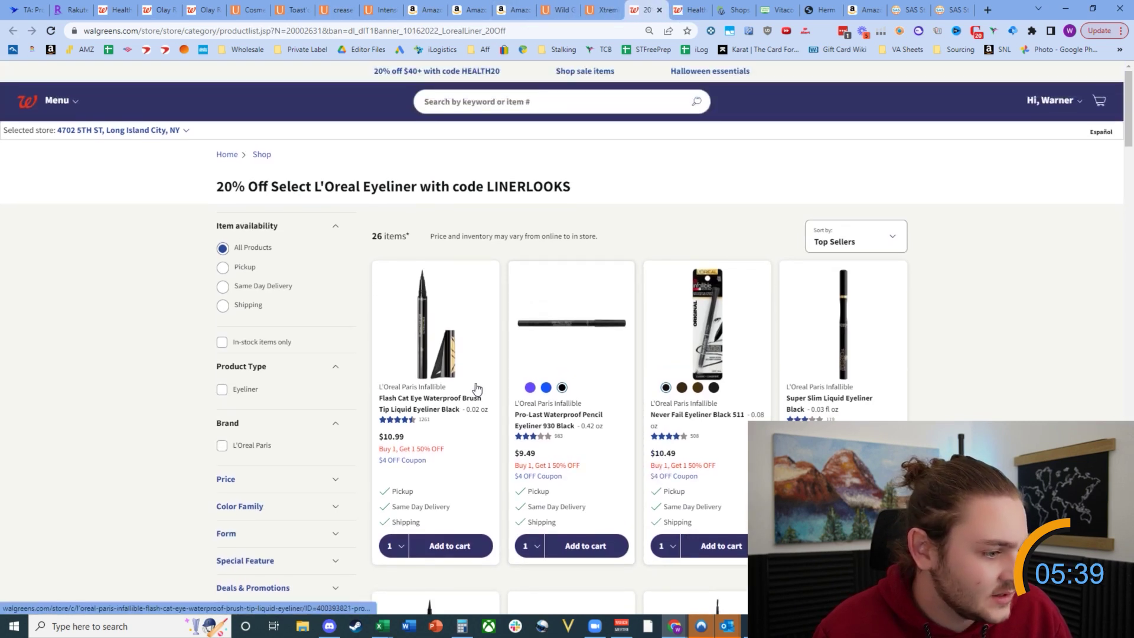
{"action": "left_click_drag", "start_coordinate": [216, 186], "coordinate": [608, 197]}
{"action": "left_click", "coordinate": [434, 181]}
{"action": "scroll", "coordinate": [440, 285], "scroll_direction": "down", "scroll_amount": 3}
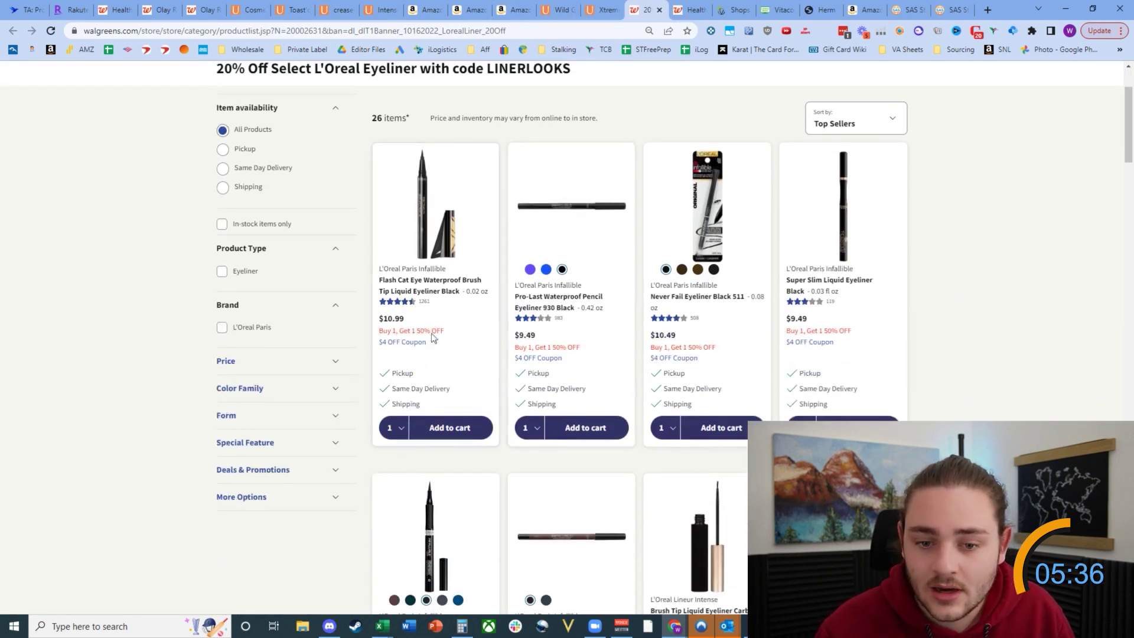
{"action": "scroll", "coordinate": [440, 285], "scroll_direction": "up", "scroll_amount": 2}
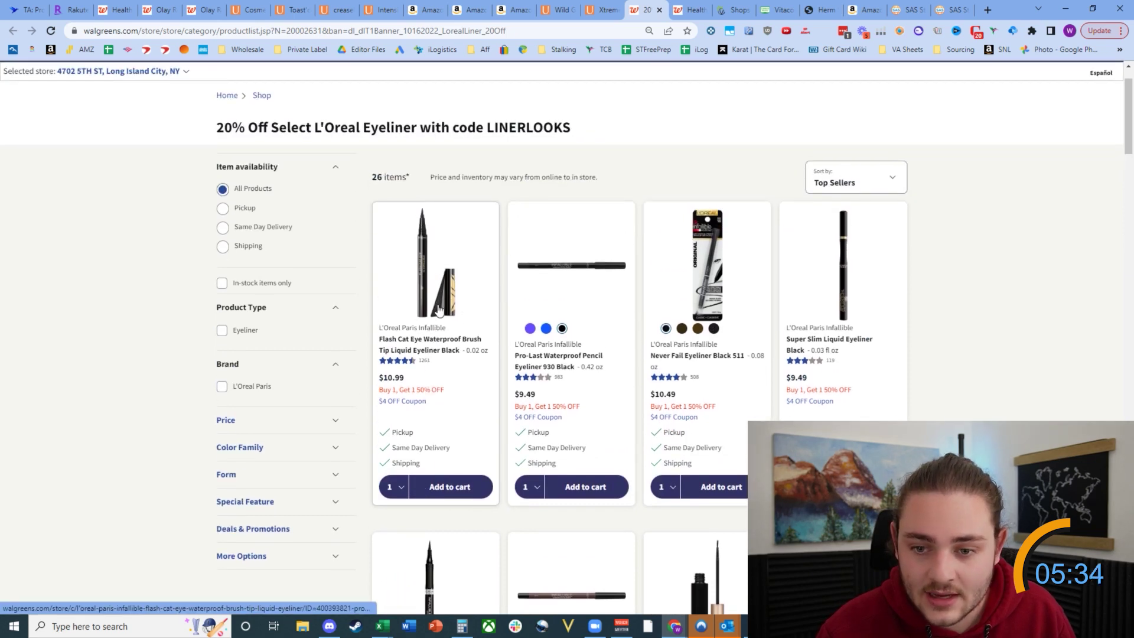
Step: Open the L'Oreal Flash Cat Eye Waterproof Brush Tip Liquid Eyeliner at Walgreens and copy its product title
{"action": "left_click", "coordinate": [425, 305]}
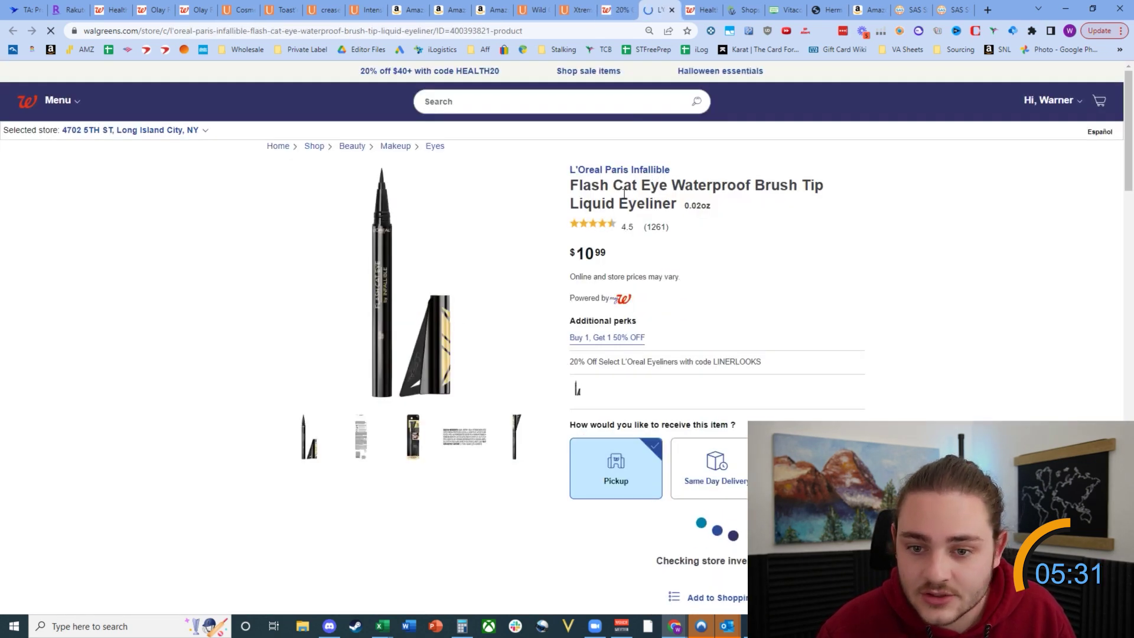
{"action": "triple_click", "coordinate": [625, 193]}
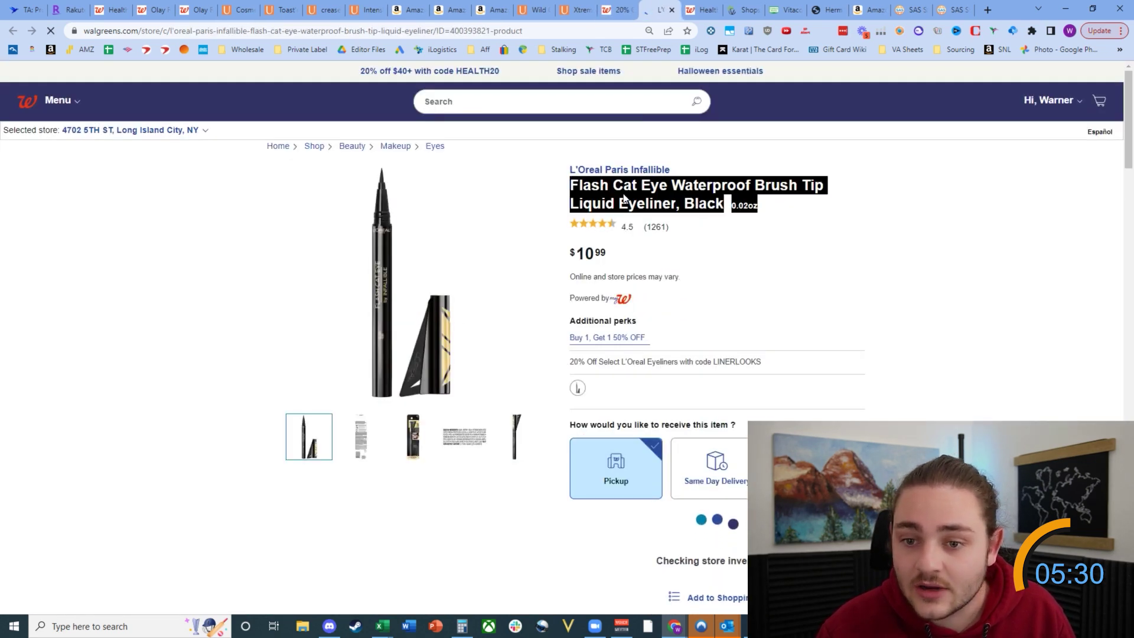
{"action": "double_click", "coordinate": [625, 186]}
{"action": "left_click", "coordinate": [573, 186]}
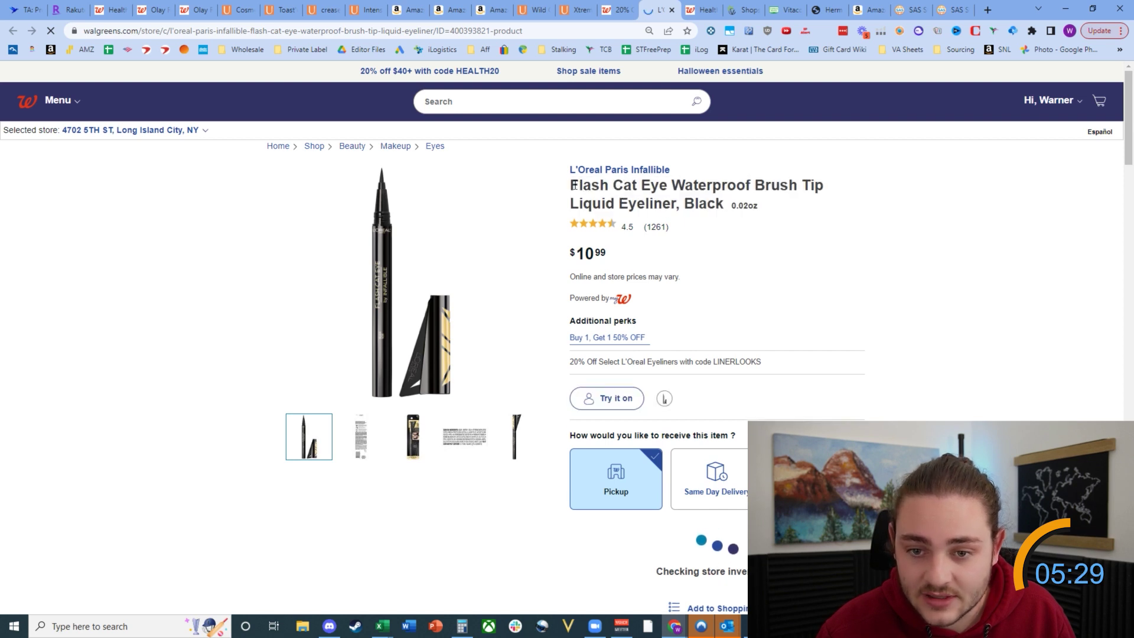
{"action": "triple_click", "coordinate": [699, 199]}
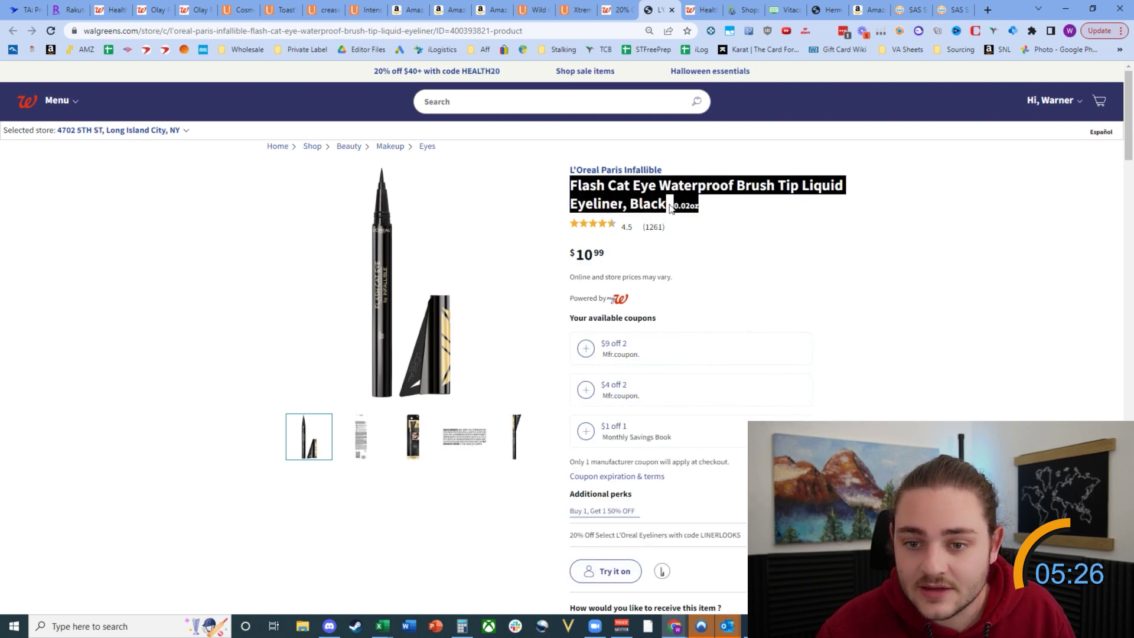
{"action": "left_click_drag", "start_coordinate": [567, 185], "coordinate": [667, 204]}
{"action": "key", "text": "ctrl+c"}
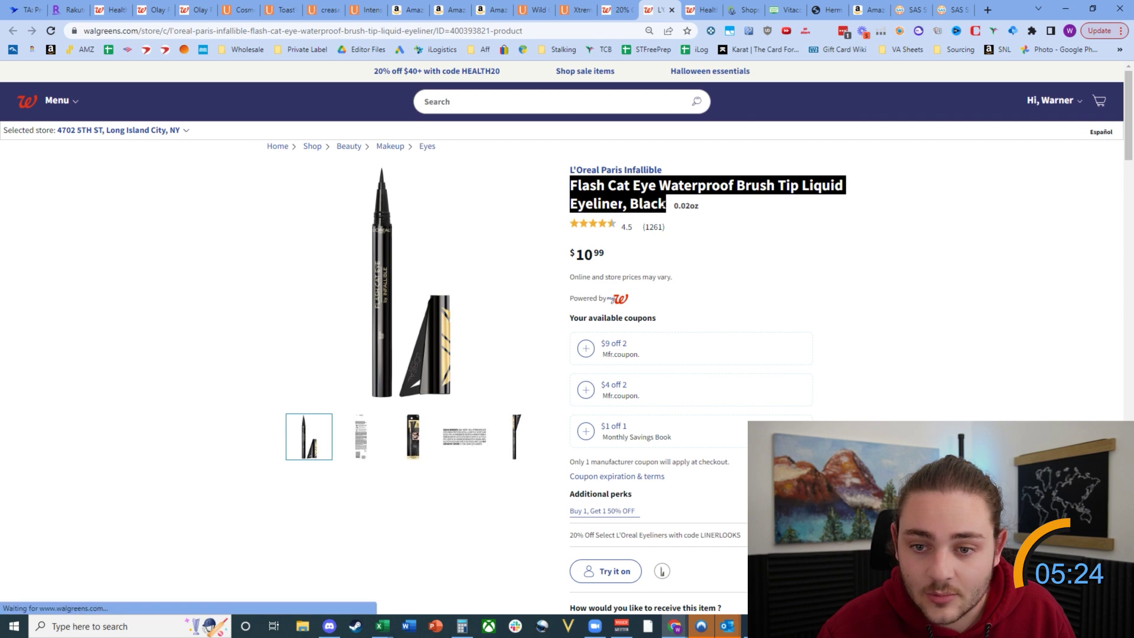
Step: Review the coupons, the Buy 1, Get 1 50% OFF perk and the LINERLOOKS discount on the Flash Cat Eye eyeliner page
{"action": "scroll", "coordinate": [665, 330], "scroll_direction": "down", "scroll_amount": 4}
{"action": "left_click_drag", "start_coordinate": [592, 282], "coordinate": [625, 284]}
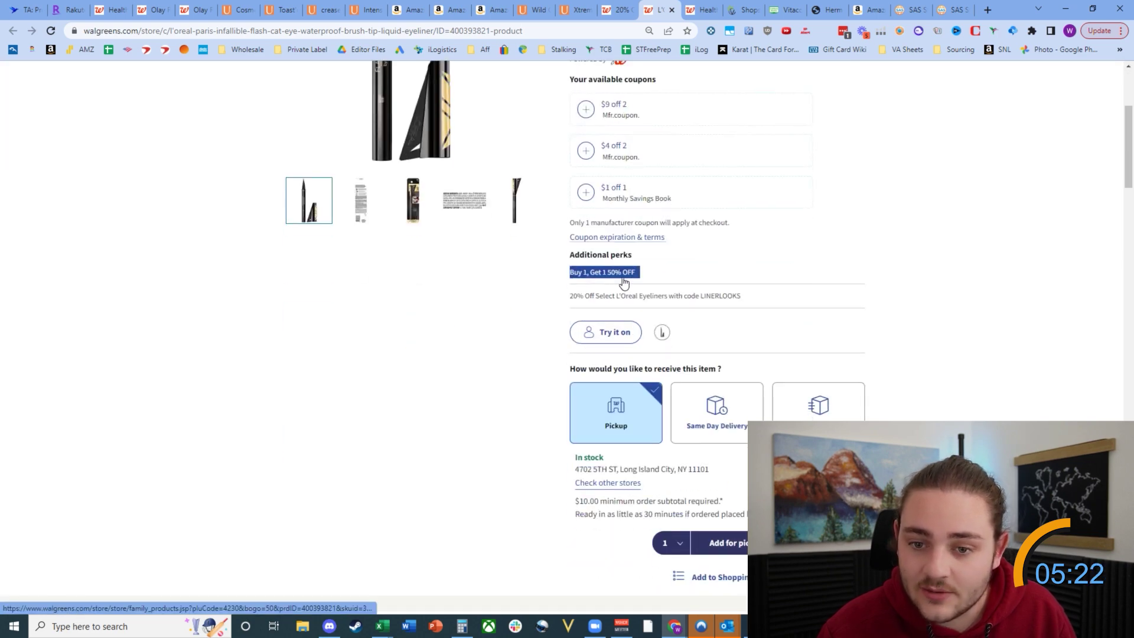
{"action": "left_click", "coordinate": [569, 287]}
{"action": "left_click_drag", "start_coordinate": [661, 308], "coordinate": [739, 306]}
{"action": "left_click", "coordinate": [649, 290]}
{"action": "scroll", "coordinate": [649, 289], "scroll_direction": "up", "scroll_amount": 2}
{"action": "scroll", "coordinate": [604, 403], "scroll_direction": "up", "scroll_amount": 2}
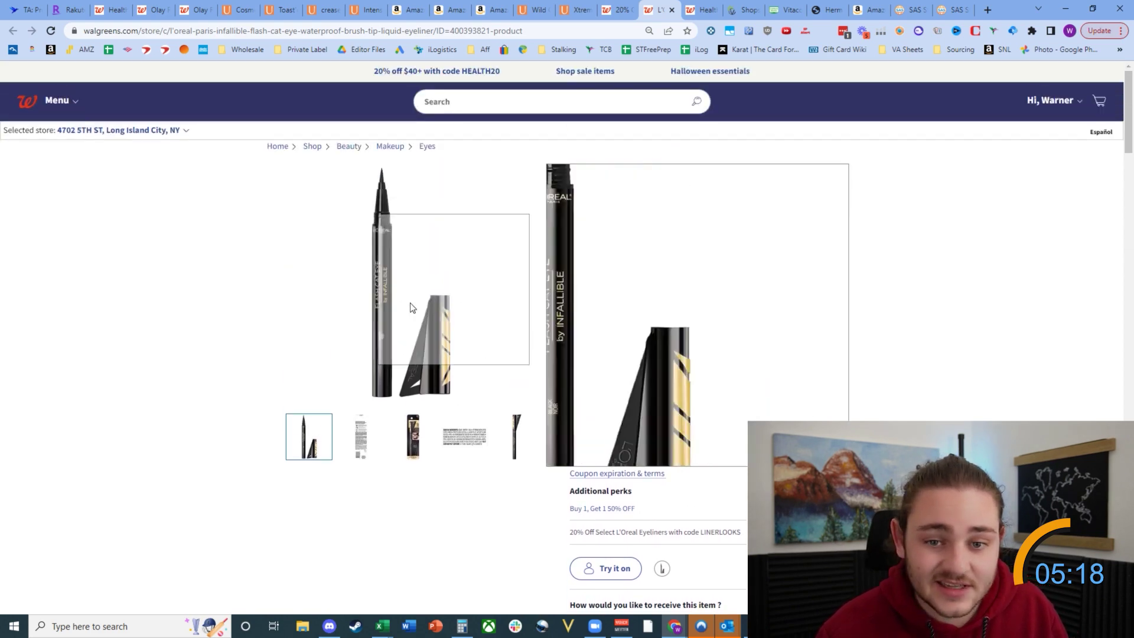
Step: Search Amazon for the copied Flash Cat Eye eyeliner title and look over the results
{"action": "left_click_drag", "start_coordinate": [874, 5], "coordinate": [725, 5]}
{"action": "scroll", "coordinate": [550, 248], "scroll_direction": "up", "scroll_amount": 7}
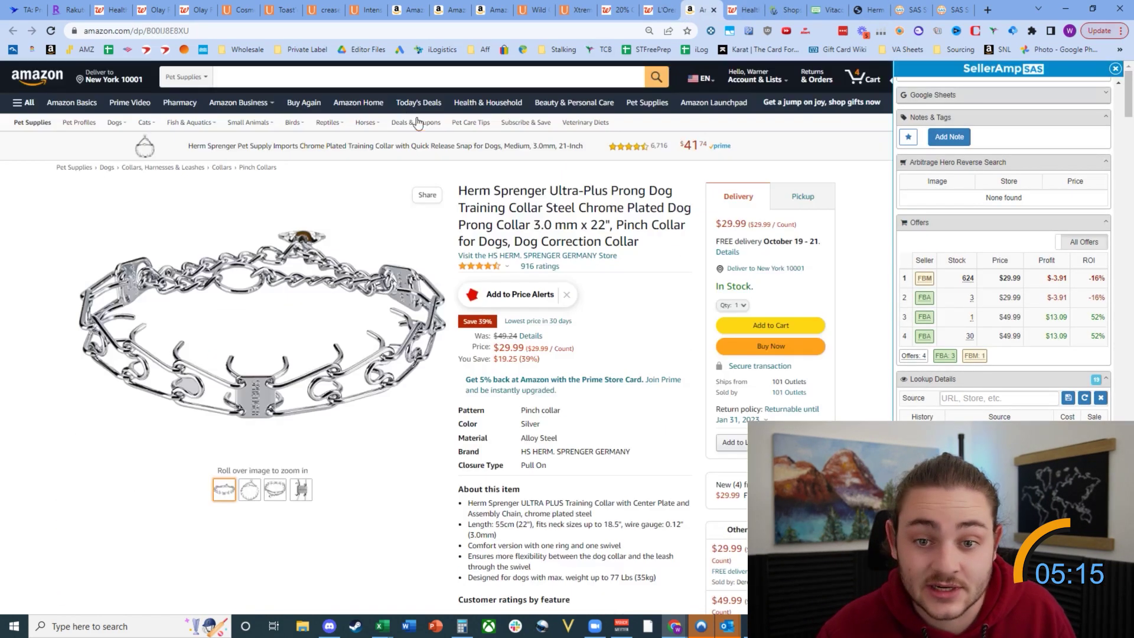
{"action": "left_click", "coordinate": [354, 84]}
{"action": "key", "text": "ctrl+v"}
{"action": "key", "text": "Return"}
{"action": "scroll", "coordinate": [374, 340], "scroll_direction": "down", "scroll_amount": 4}
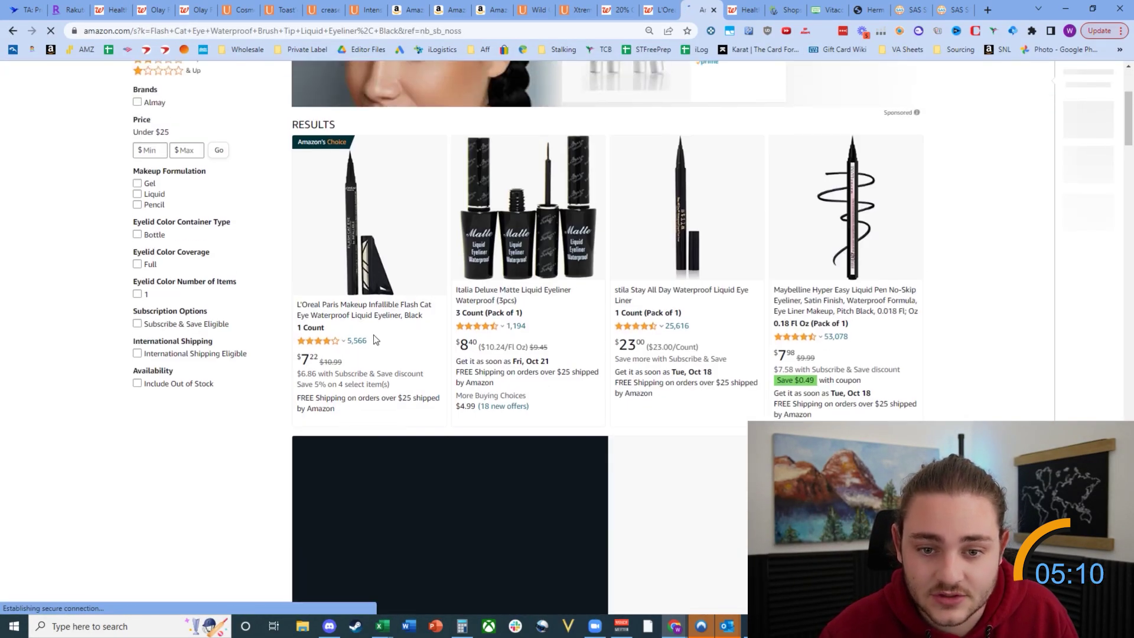
Step: Return to the Walgreens eyeliner promotion, look up the Pro-Last Waterproof Pencil Eyeliner 930 Black in SellerAmp, and browse its Amazon matches
{"action": "left_click", "coordinate": [652, 7]}
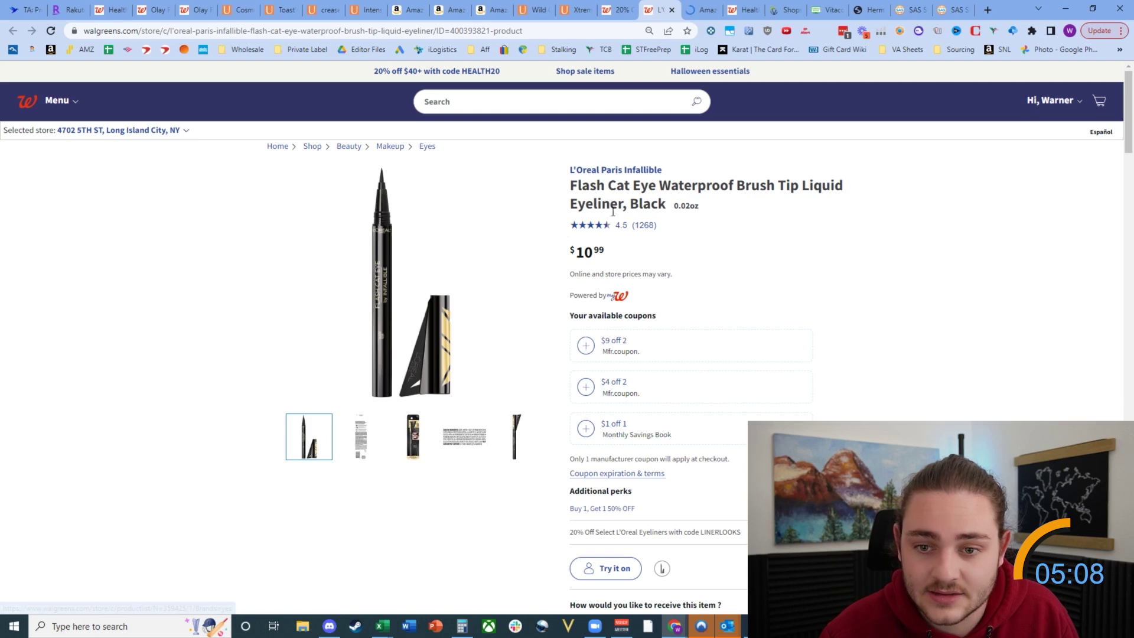
{"action": "left_click", "coordinate": [620, 12]}
{"action": "middle_click", "coordinate": [576, 276]}
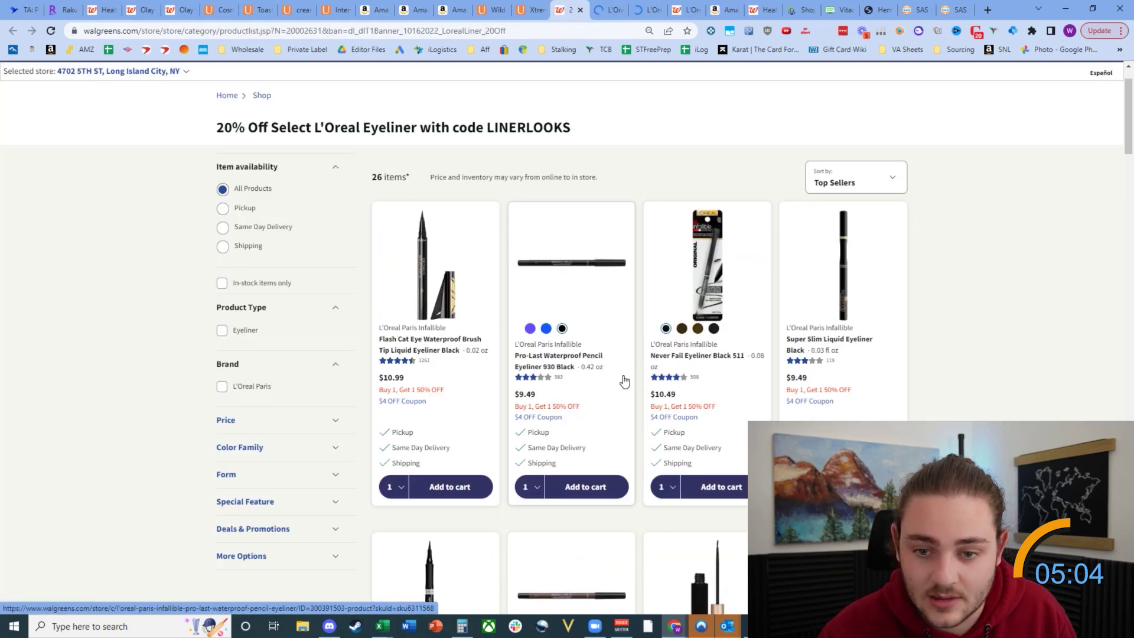
{"action": "right_click", "coordinate": [526, 358]}
{"action": "left_click", "coordinate": [566, 471]}
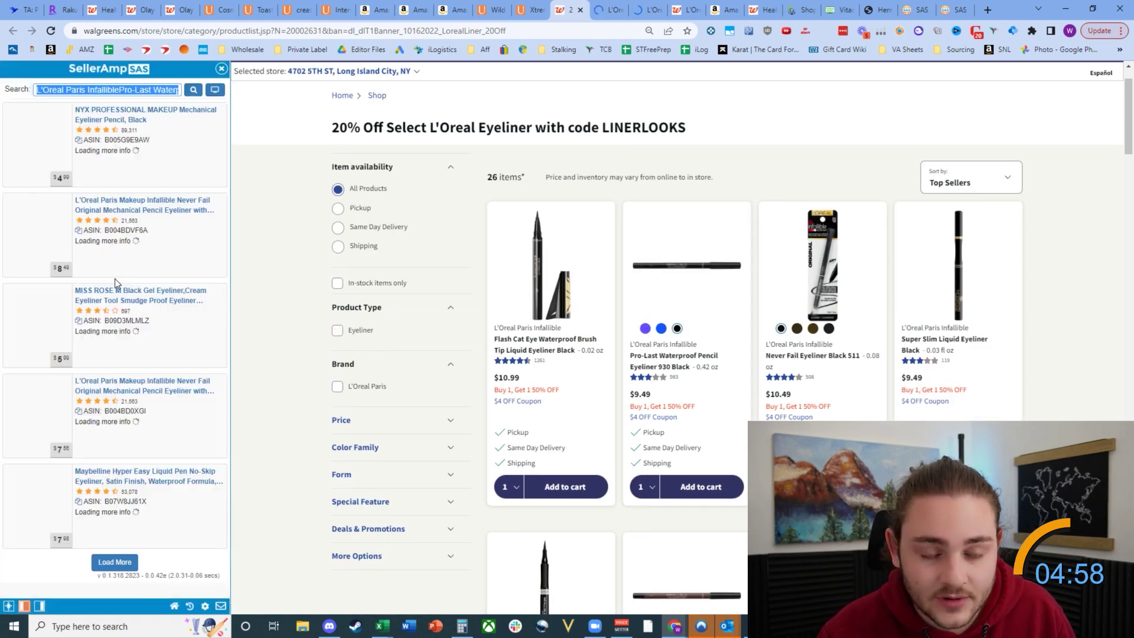
{"action": "scroll", "coordinate": [127, 346], "scroll_direction": "down", "scroll_amount": 1}
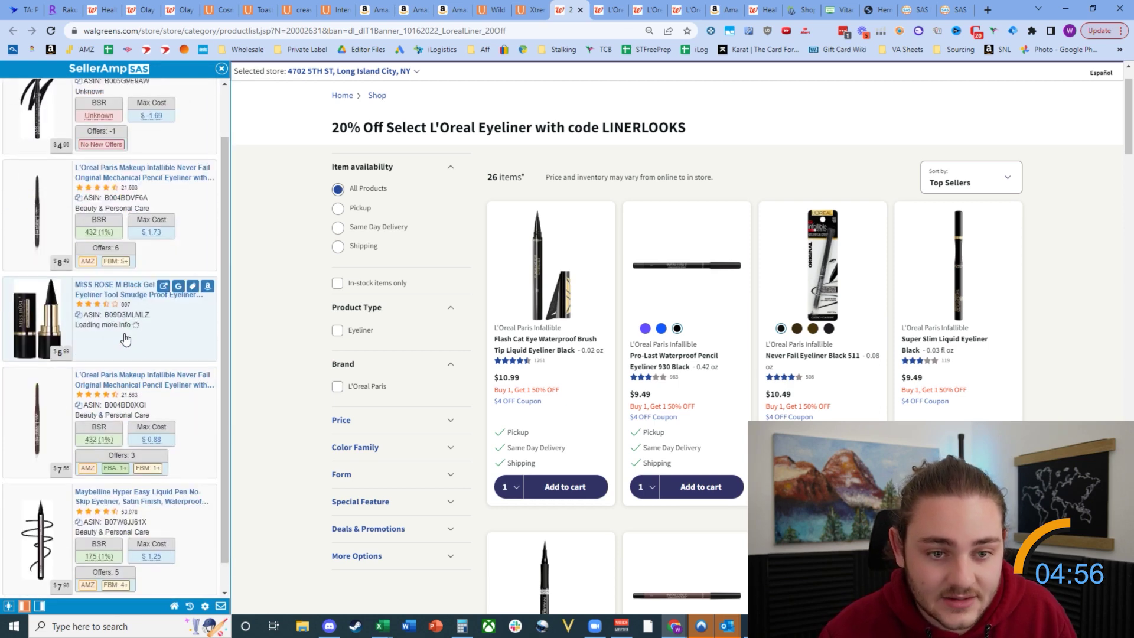
{"action": "right_click", "coordinate": [654, 355]}
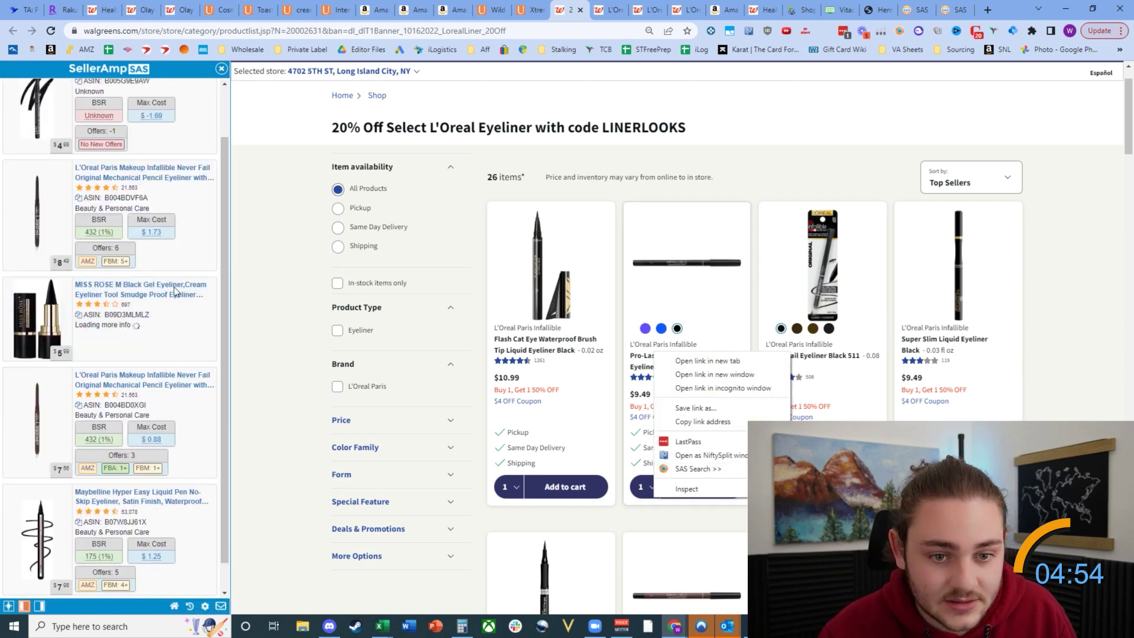
{"action": "scroll", "coordinate": [159, 305], "scroll_direction": "down", "scroll_amount": 1}
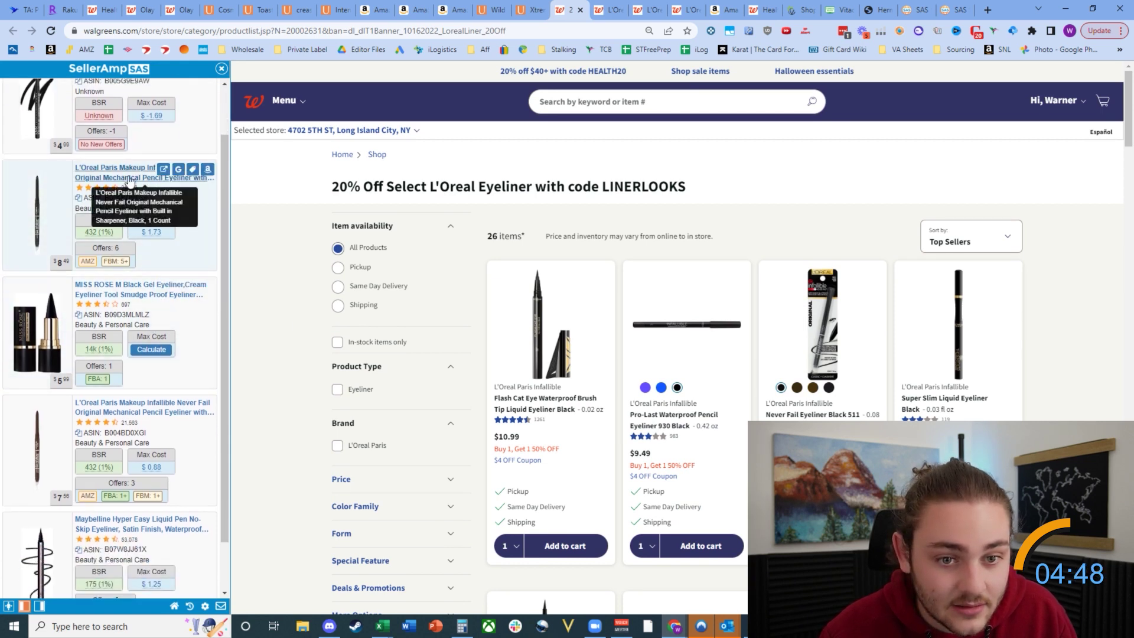
{"action": "scroll", "coordinate": [643, 372], "scroll_direction": "down", "scroll_amount": 3}
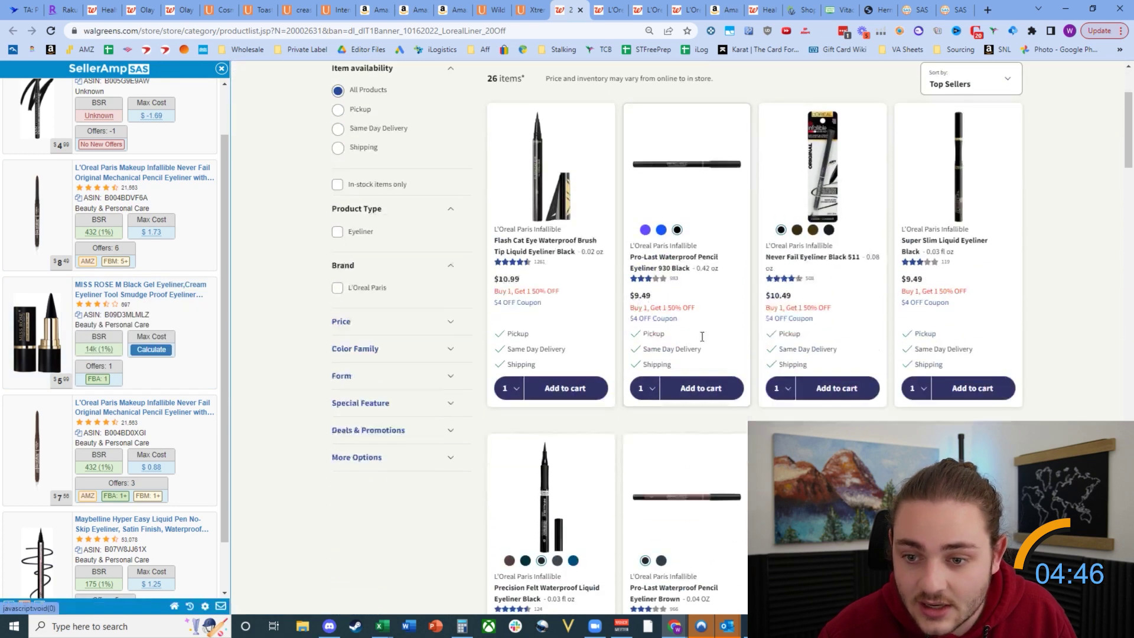
Step: Look up the Never Fail Eyeliner Black 511 in SellerAmp and browse the matches' ranks, offers and maximum costs
{"action": "right_click", "coordinate": [829, 171]}
{"action": "left_click", "coordinate": [874, 395]}
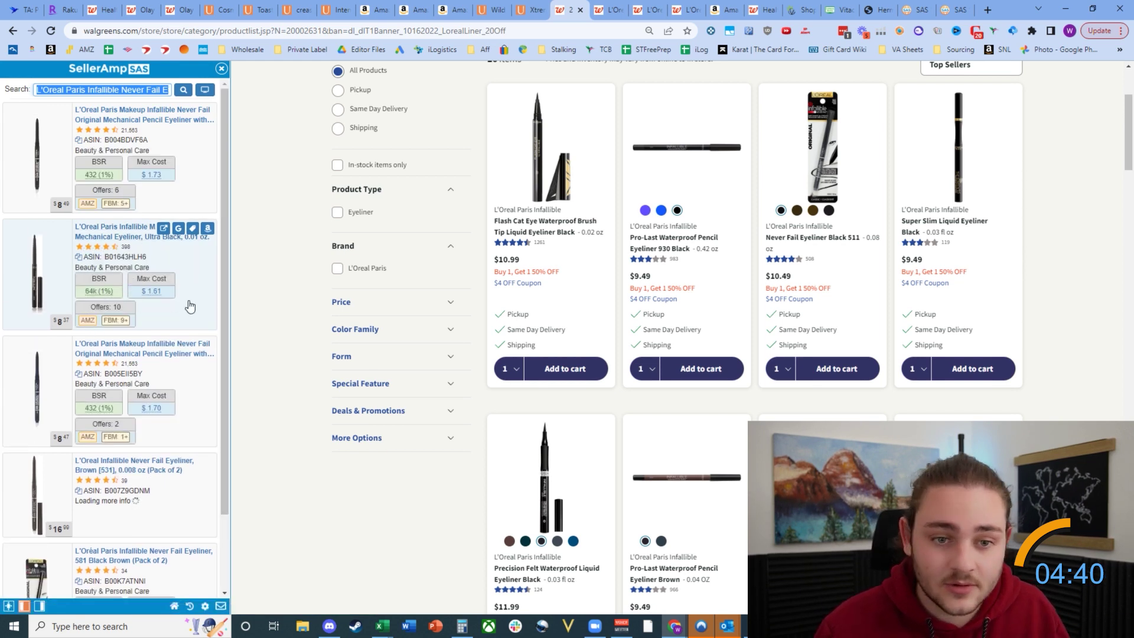
{"action": "scroll", "coordinate": [178, 391], "scroll_direction": "down", "scroll_amount": 2}
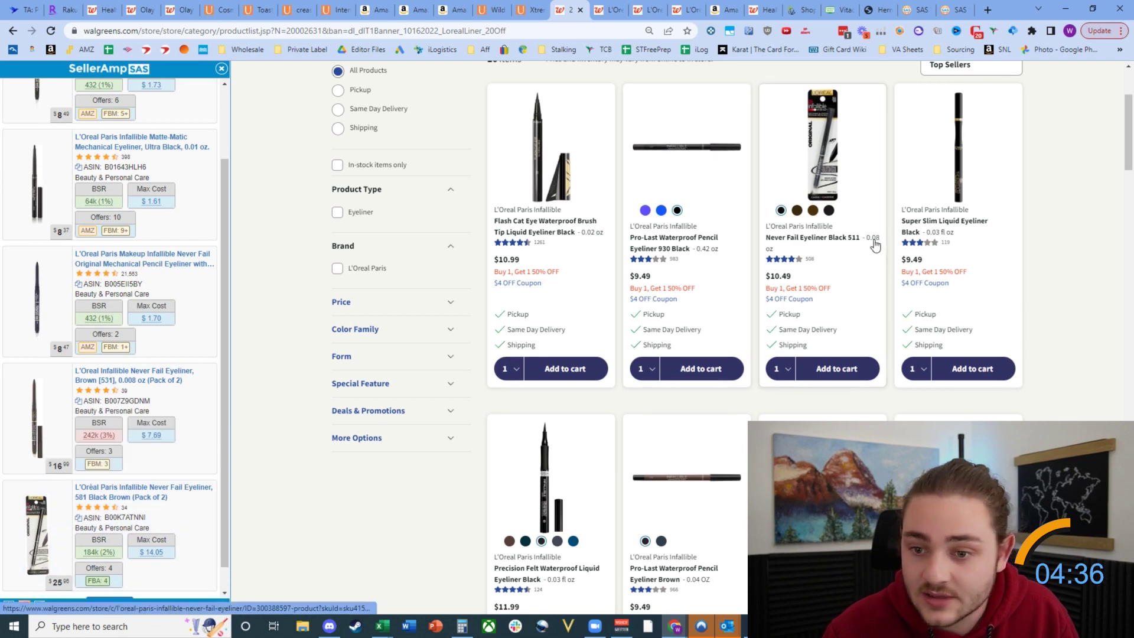
{"action": "scroll", "coordinate": [166, 568], "scroll_direction": "down", "scroll_amount": 1}
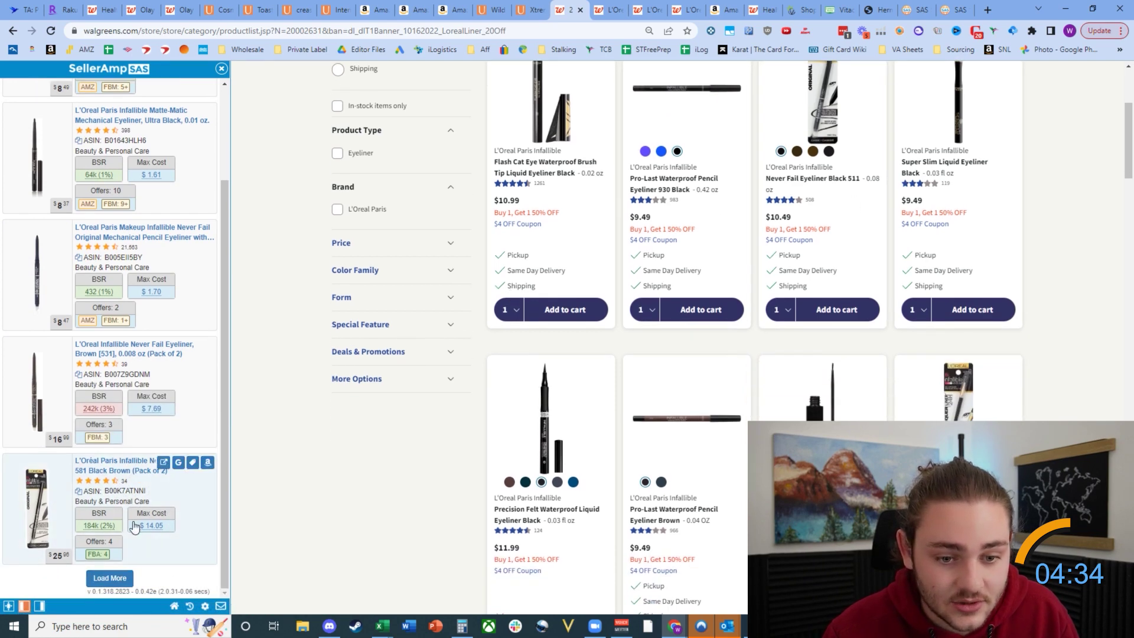
Step: Open the Amazon listing for the Never Fail Eyeliner 581 Black Brown (Pack of 2), compare it with Walgreens' product page, and check its Keepa history
{"action": "left_click", "coordinate": [207, 466]}
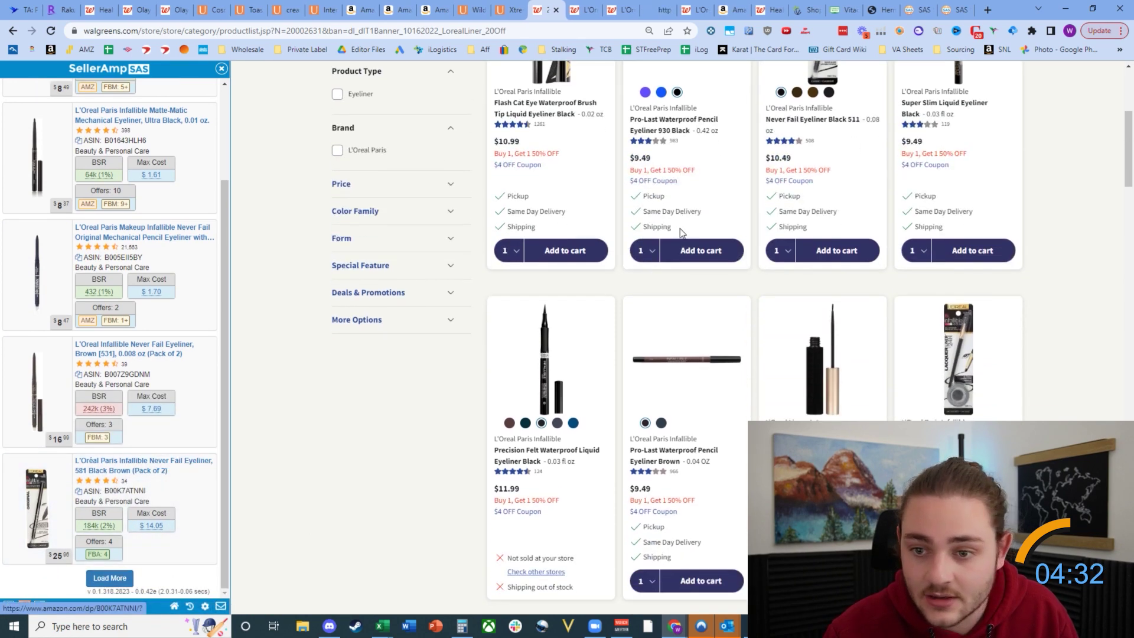
{"action": "left_click", "coordinate": [653, 6]}
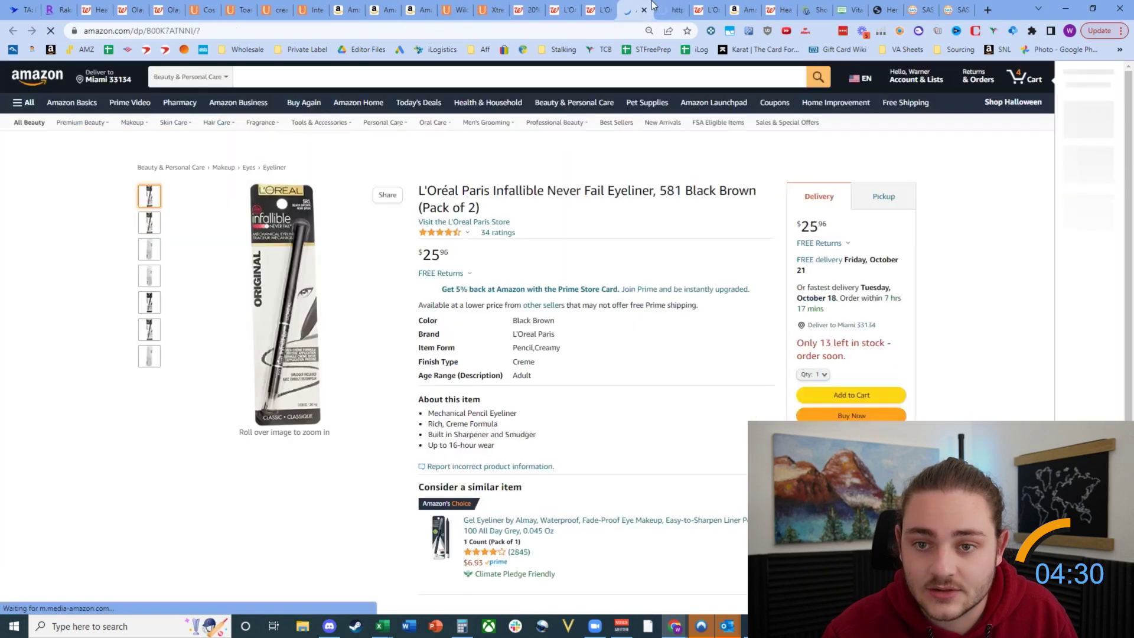
{"action": "left_click_drag", "start_coordinate": [440, 208], "coordinate": [465, 207]}
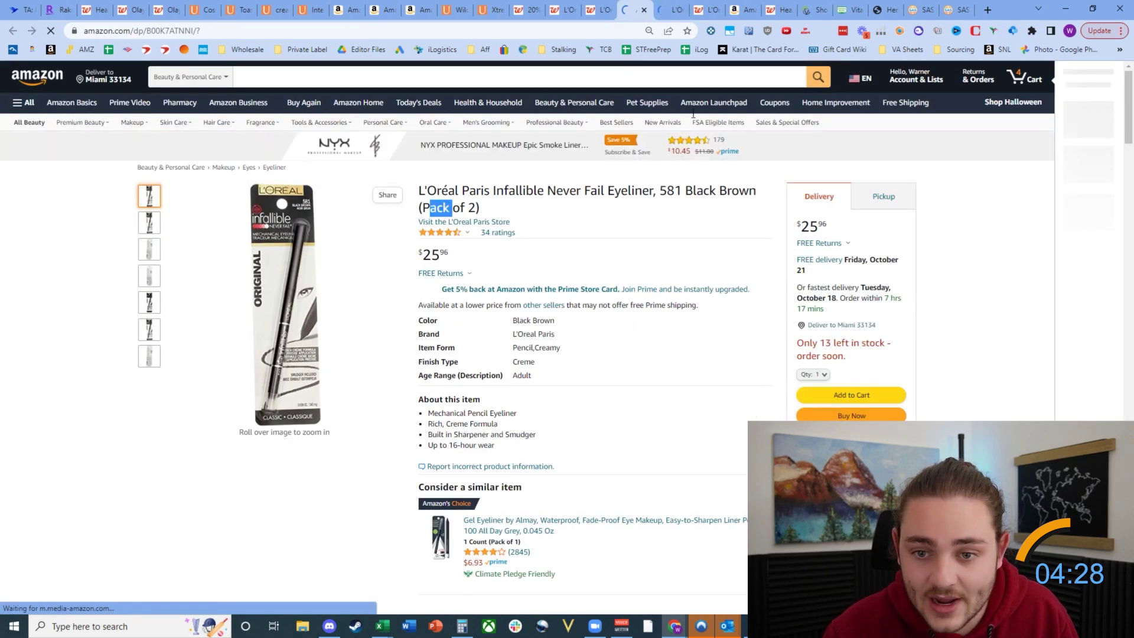
{"action": "left_click", "coordinate": [662, 7]}
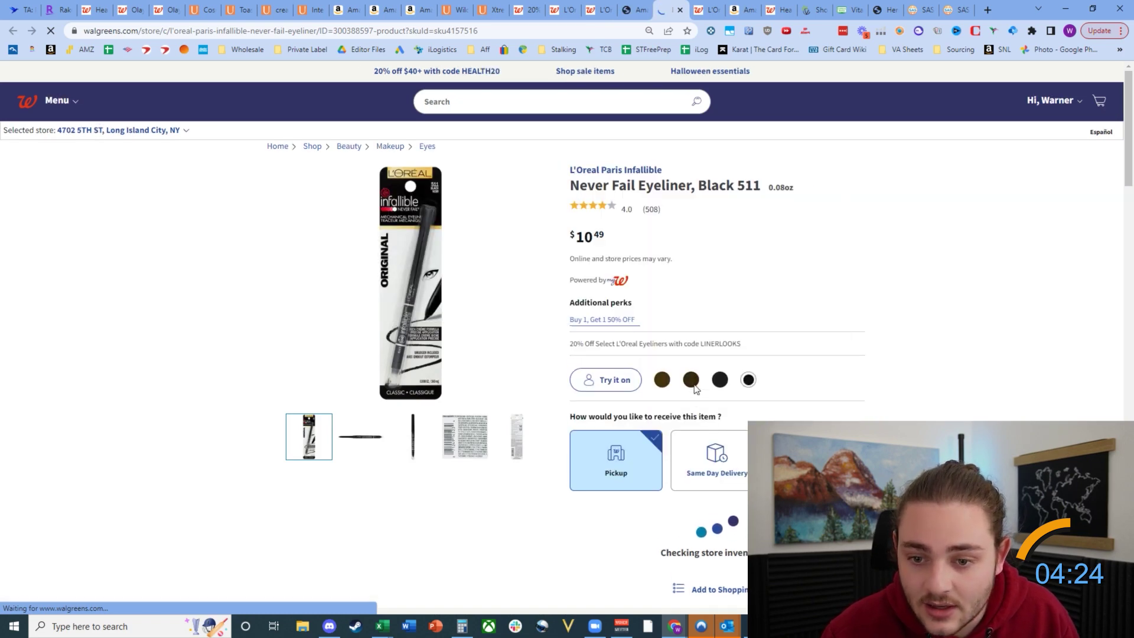
{"action": "key", "text": "ctrl+shift+Tab"}
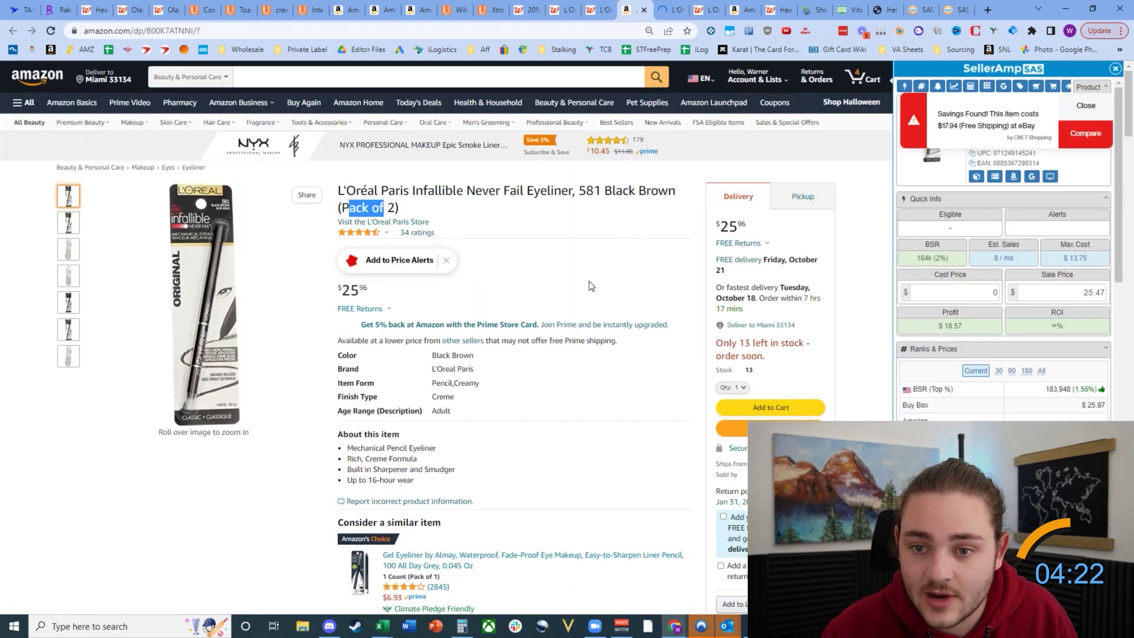
{"action": "left_click", "coordinate": [677, 7]}
{"action": "key", "text": "ctrl+shift+Tab"}
{"action": "scroll", "coordinate": [570, 301], "scroll_direction": "down", "scroll_amount": 9}
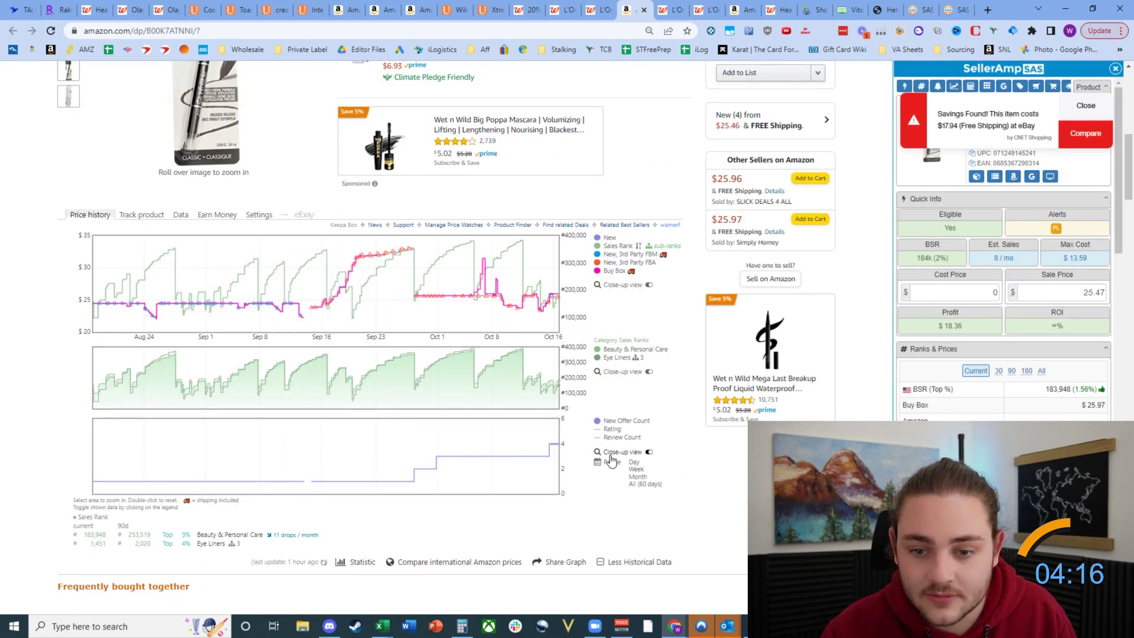
Step: Go back to the Walgreens eyeliner promotion, look up the Super Slim Liquid Eyeliner Black in SellerAmp, and view its matches
{"action": "left_click", "coordinate": [595, 7]}
{"action": "left_click", "coordinate": [562, 9]}
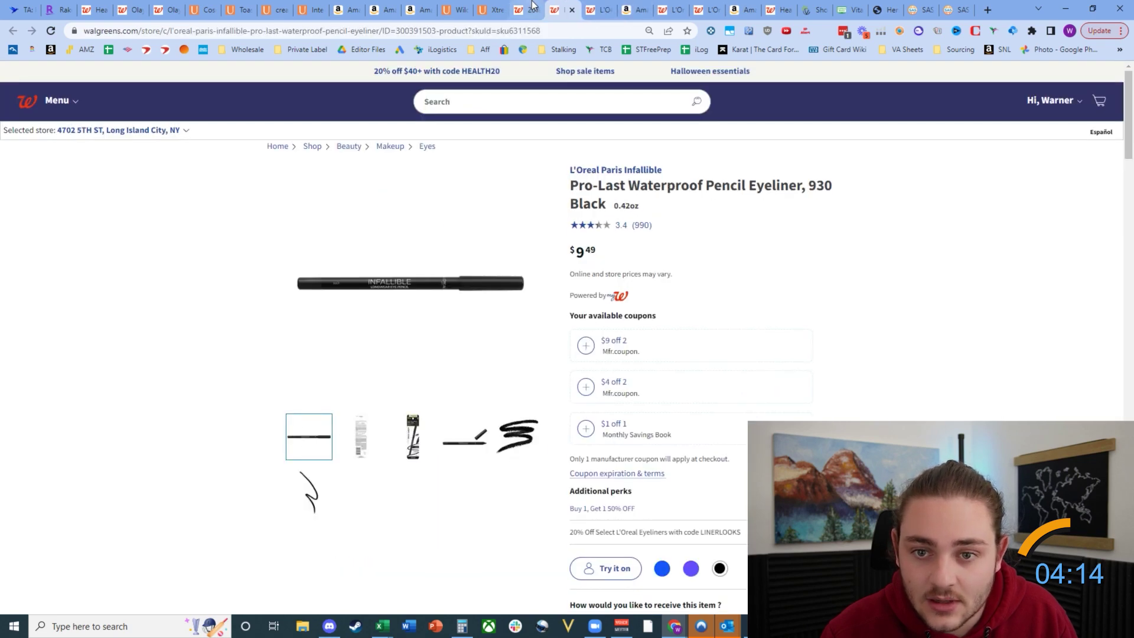
{"action": "left_click", "coordinate": [523, 8]}
{"action": "scroll", "coordinate": [821, 263], "scroll_direction": "down", "scroll_amount": 2}
{"action": "scroll", "coordinate": [857, 236], "scroll_direction": "up", "scroll_amount": 2}
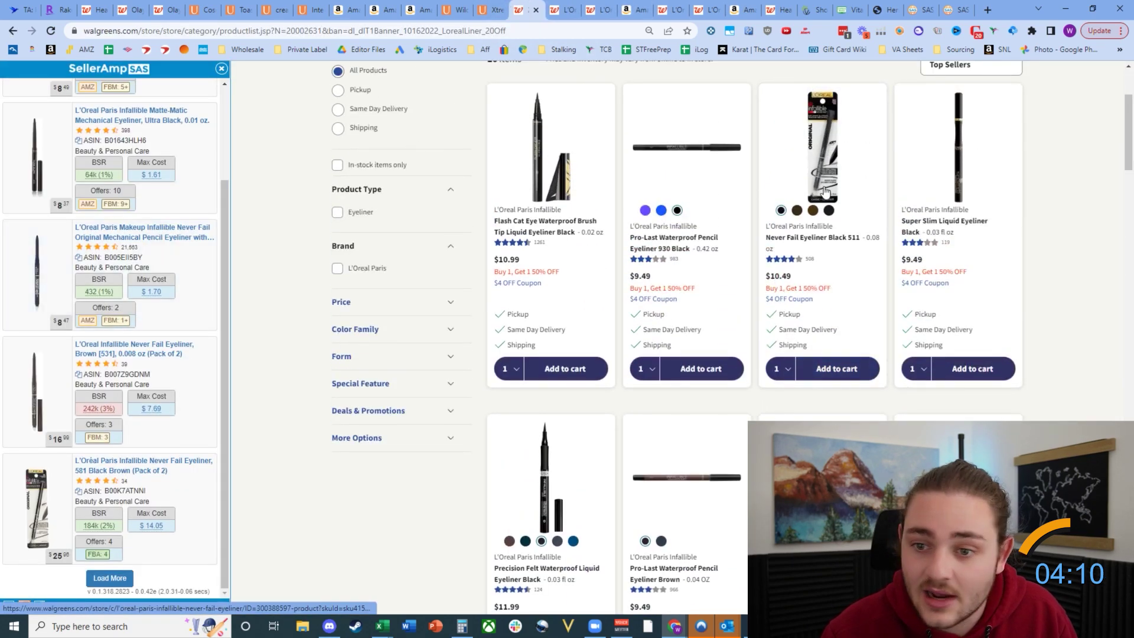
{"action": "right_click", "coordinate": [958, 189]}
{"action": "left_click", "coordinate": [995, 398]}
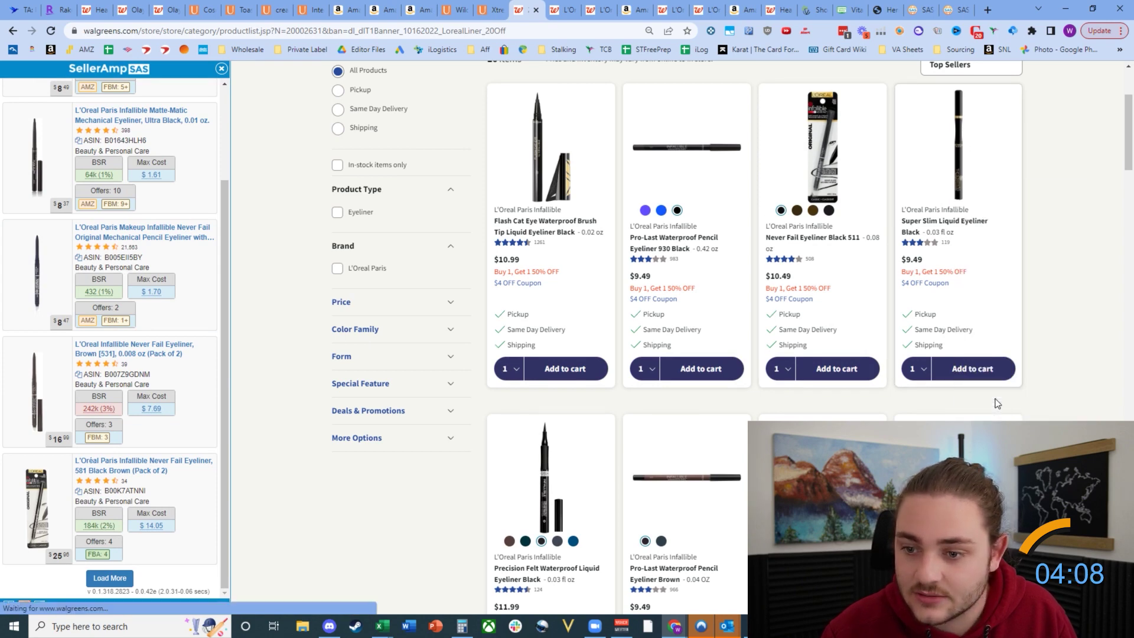
{"action": "scroll", "coordinate": [490, 301], "scroll_direction": "down", "scroll_amount": 4}
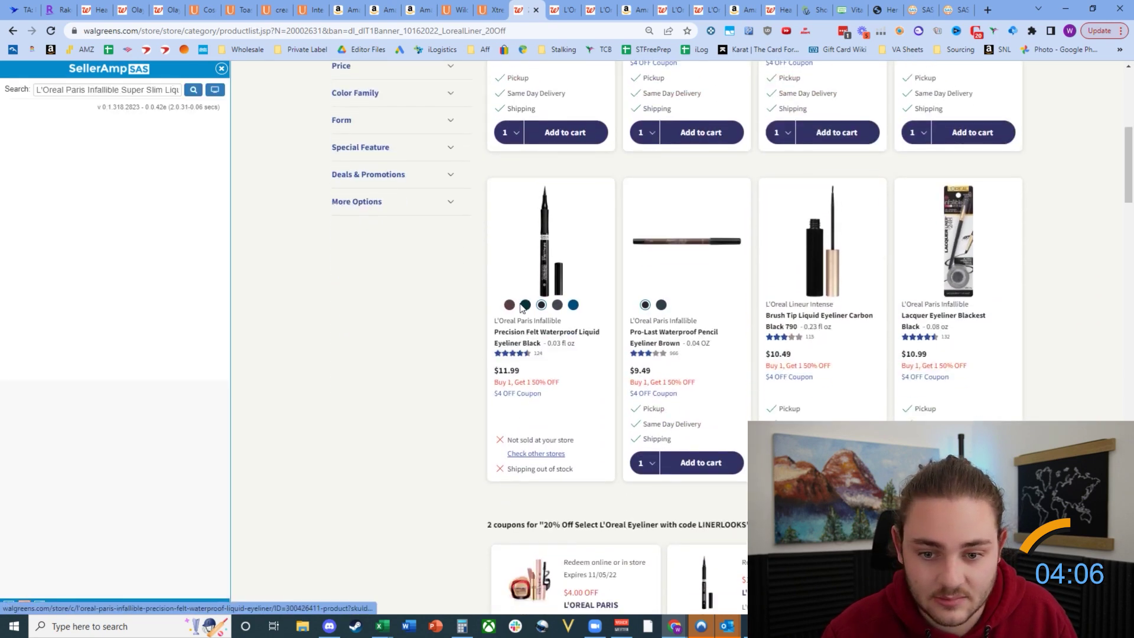
{"action": "scroll", "coordinate": [495, 288], "scroll_direction": "up", "scroll_amount": 4}
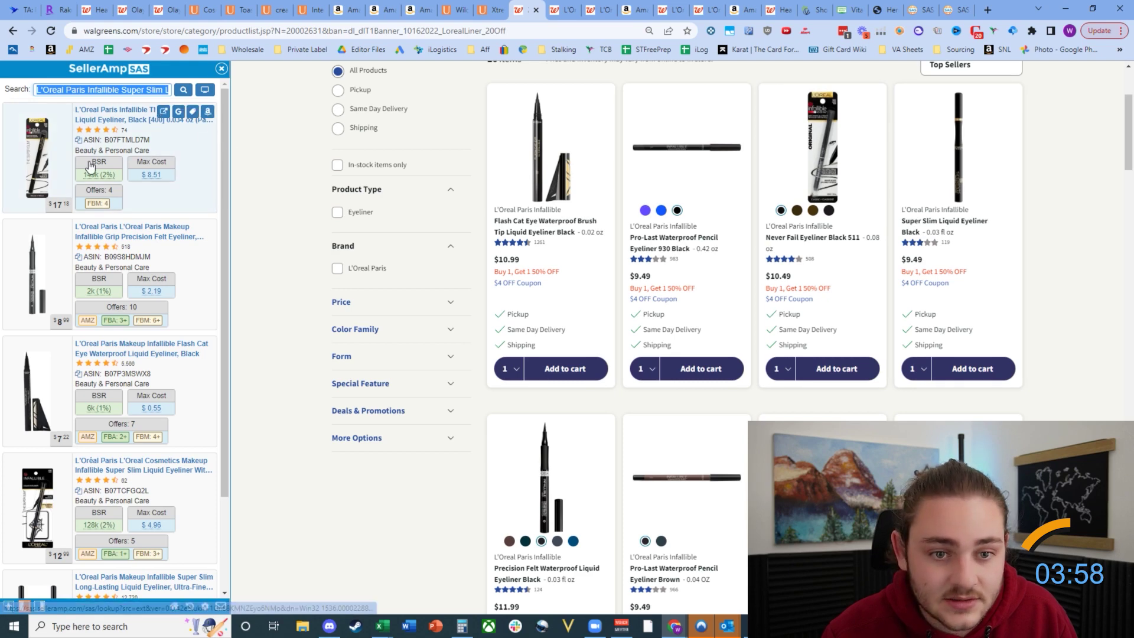
Step: Open the Amazon listing for the Super Slim Liquid Eyeliner, Black [400], and check its Keepa charts and SellerAmp figures
{"action": "left_click", "coordinate": [213, 113]}
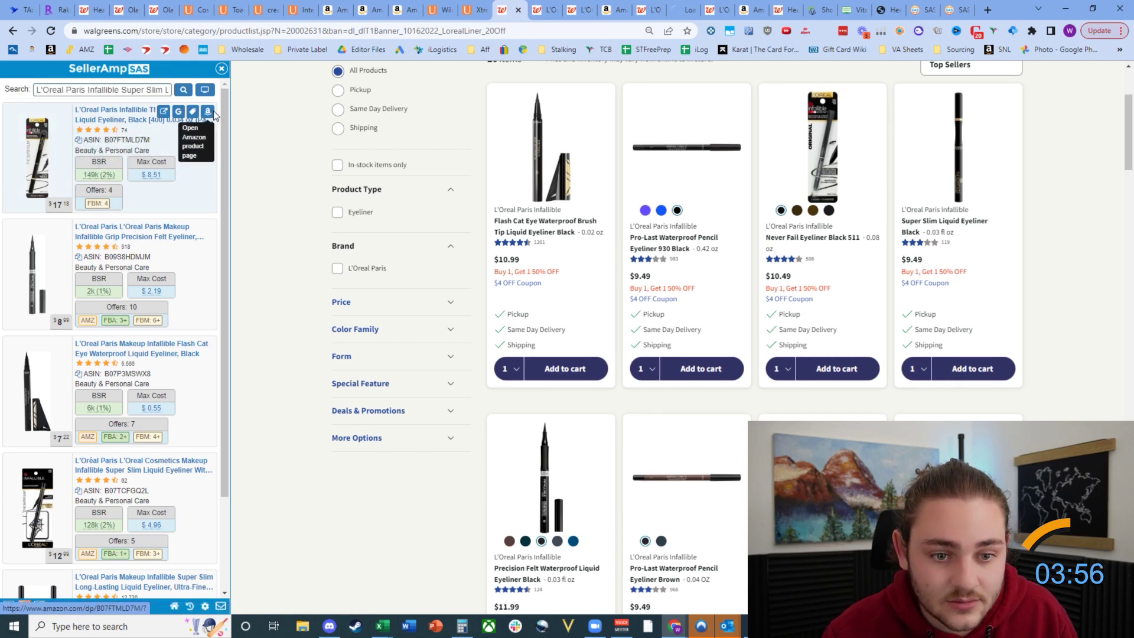
{"action": "scroll", "coordinate": [484, 310], "scroll_direction": "down", "scroll_amount": 5}
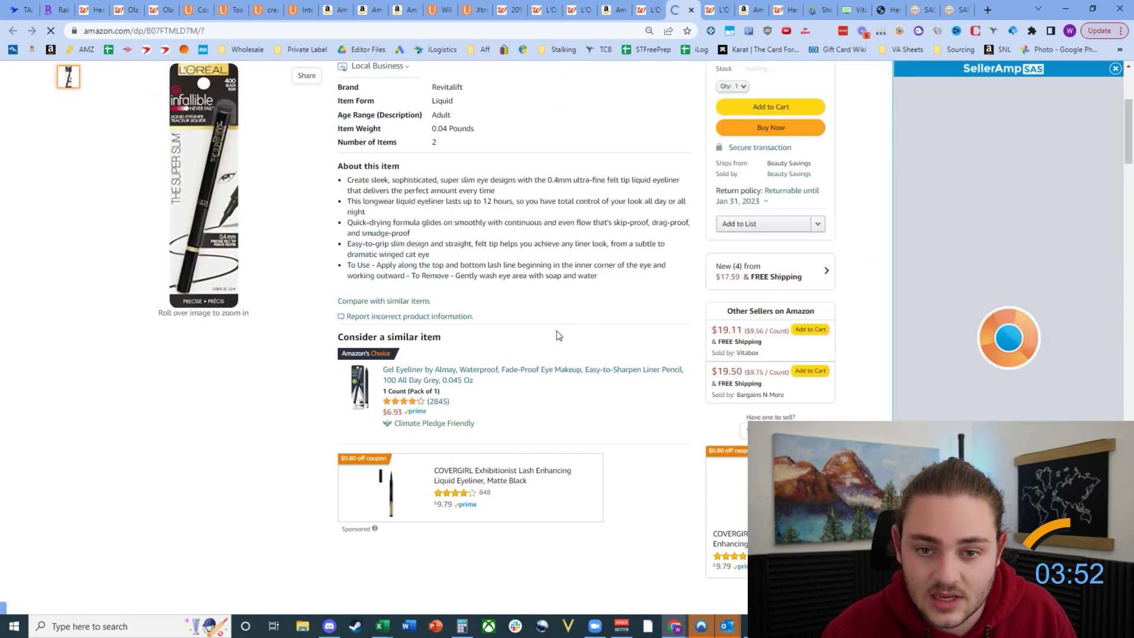
{"action": "scroll", "coordinate": [539, 362], "scroll_direction": "down", "scroll_amount": 5}
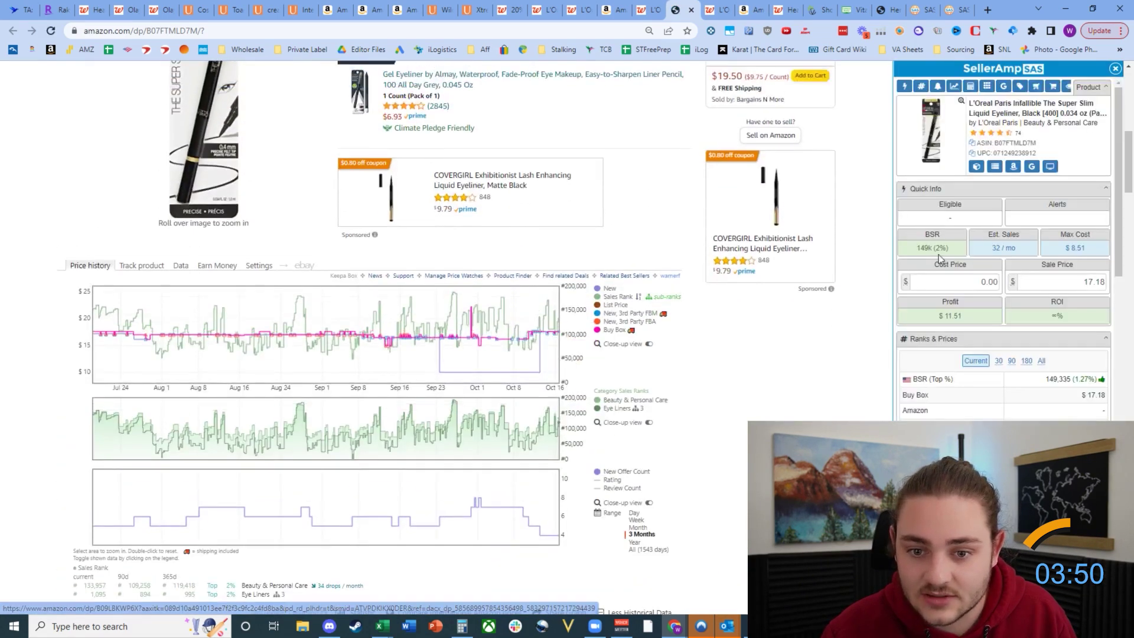
{"action": "scroll", "coordinate": [739, 177], "scroll_direction": "up", "scroll_amount": 1}
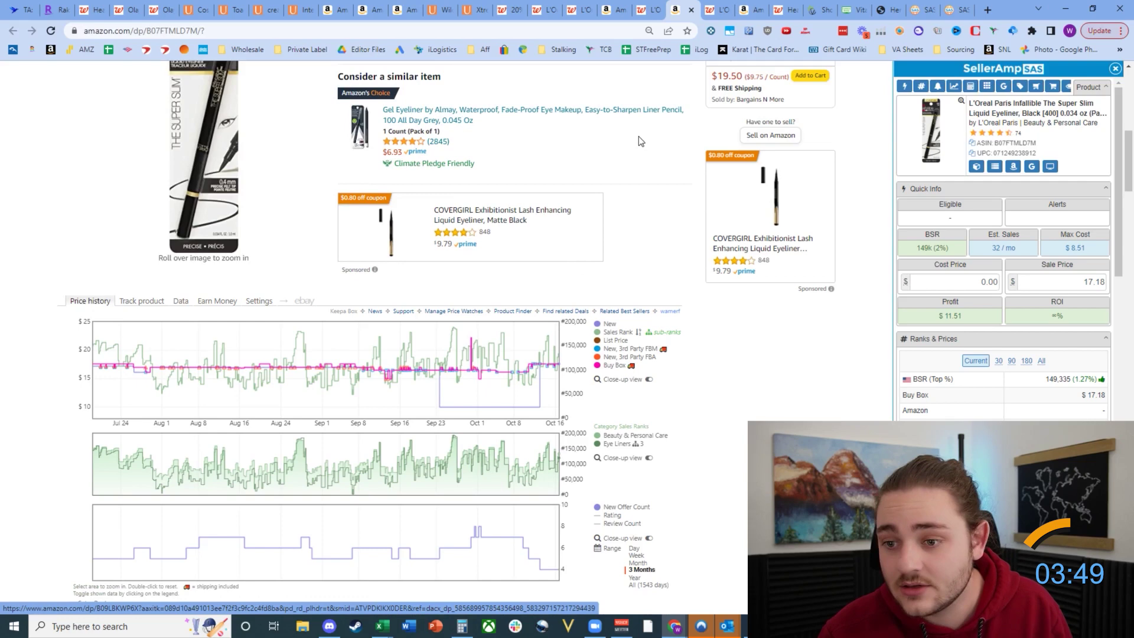
{"action": "left_click", "coordinate": [645, 9]}
{"action": "left_click", "coordinate": [680, 6]}
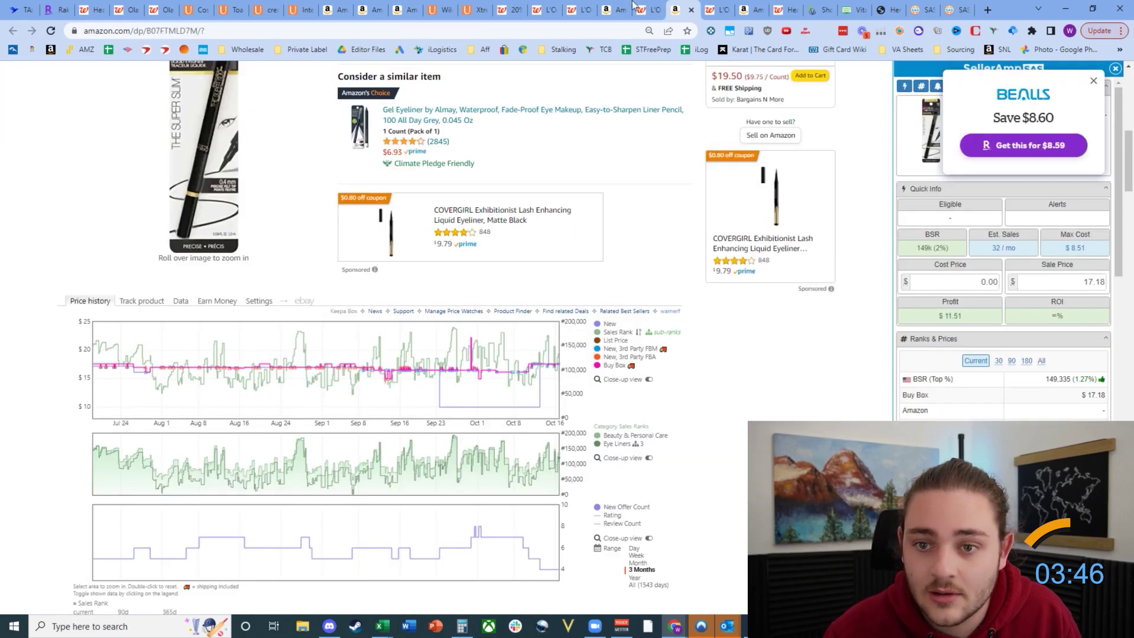
Step: Return to the Walgreens eyeliner promotion and review the Super Slim Liquid Eyeliner, Black product page's coupons and additional perks
{"action": "left_click", "coordinate": [559, 5]}
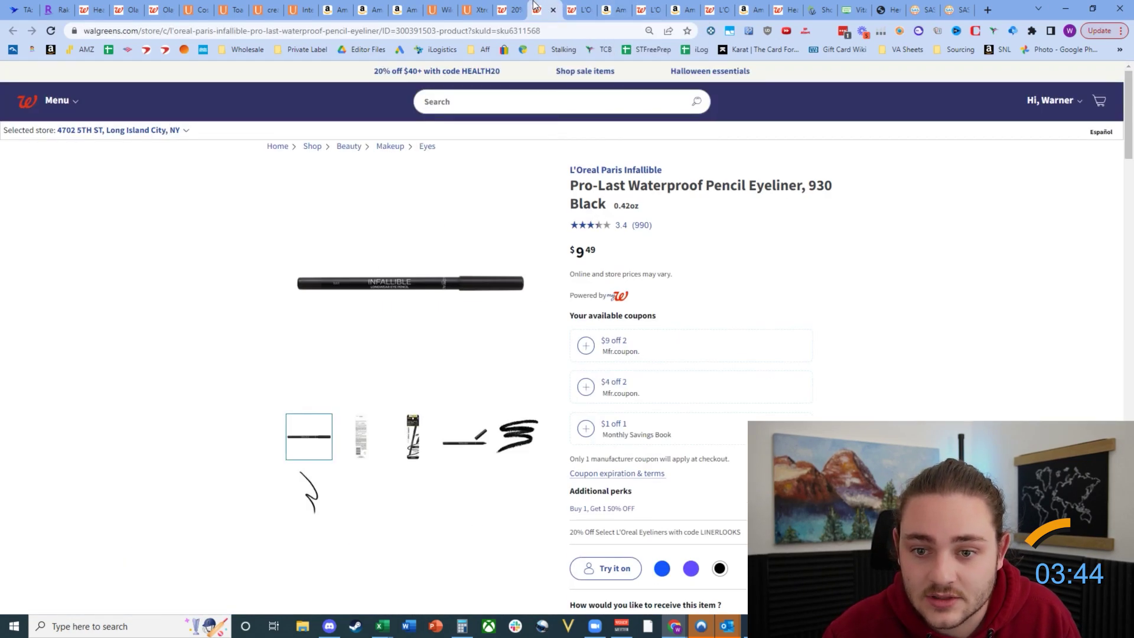
{"action": "middle_click", "coordinate": [534, 6]}
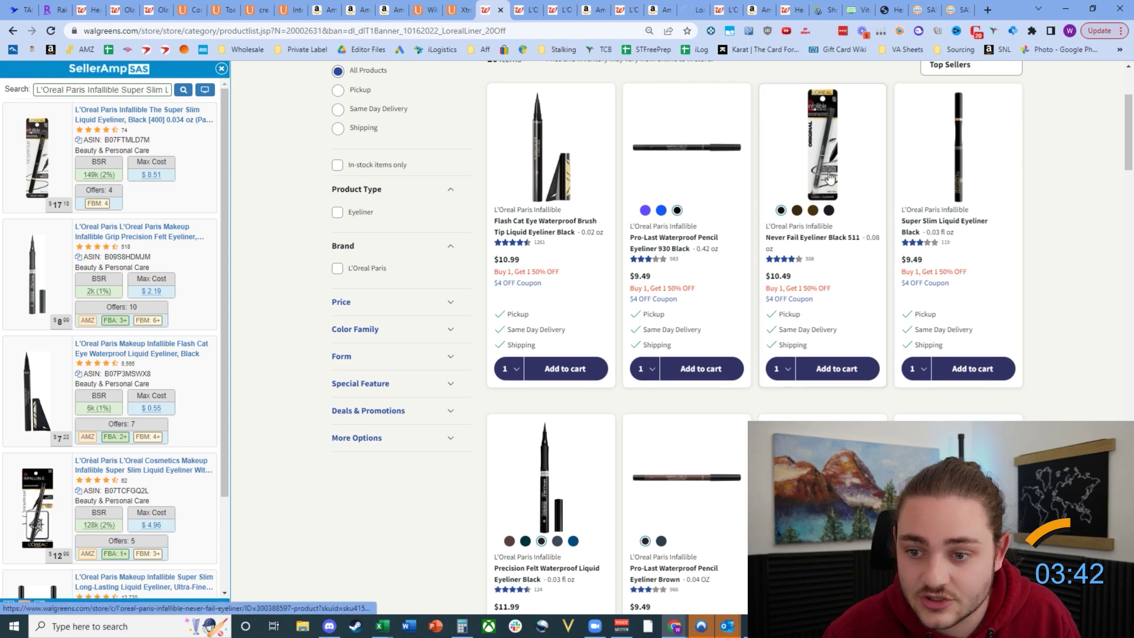
{"action": "left_click", "coordinate": [718, 9]}
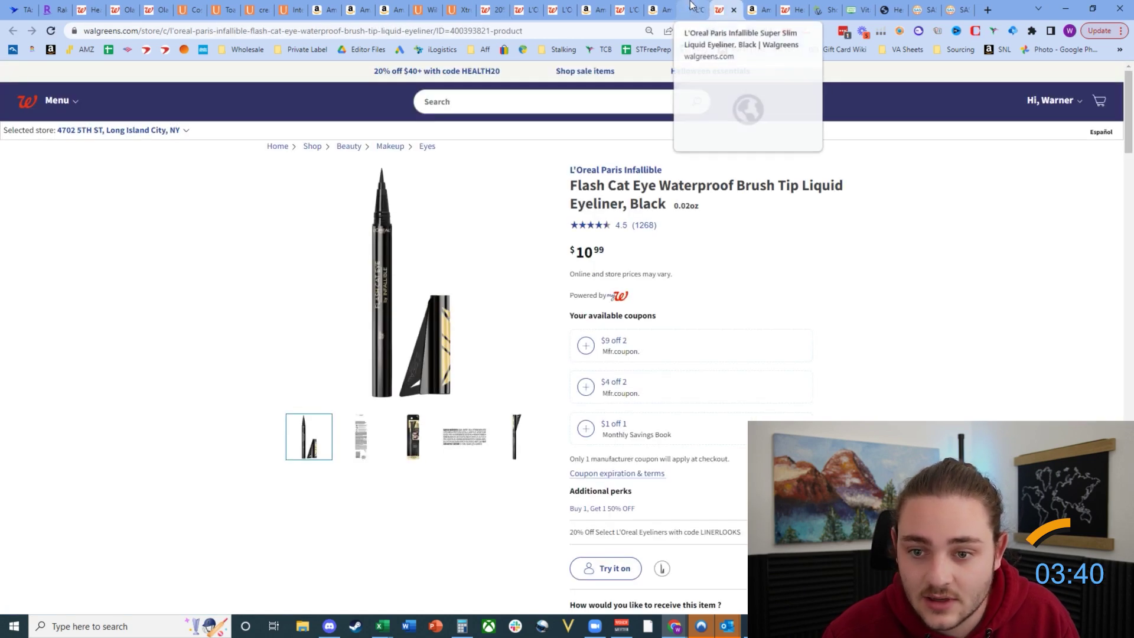
{"action": "left_click", "coordinate": [691, 5]}
{"action": "scroll", "coordinate": [584, 306], "scroll_direction": "down", "scroll_amount": 2}
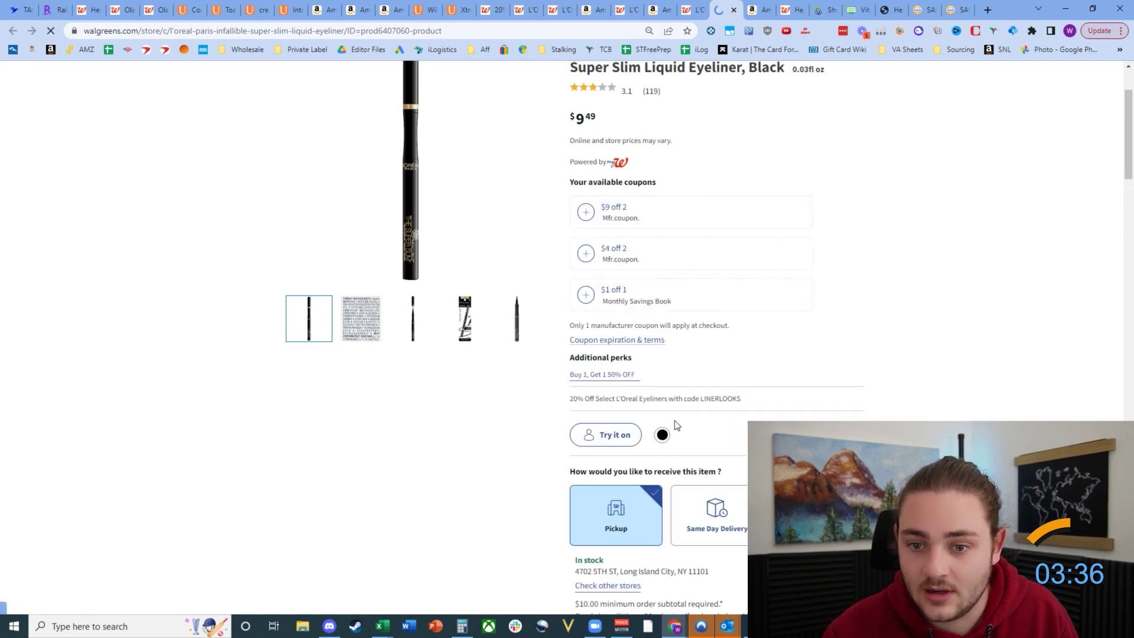
Step: Return to the Amazon listing for the Super Slim Liquid Eyeliner, Black [400], dismiss the cash-back offer, and check its pack size and Keepa charts
{"action": "left_click", "coordinate": [754, 6]}
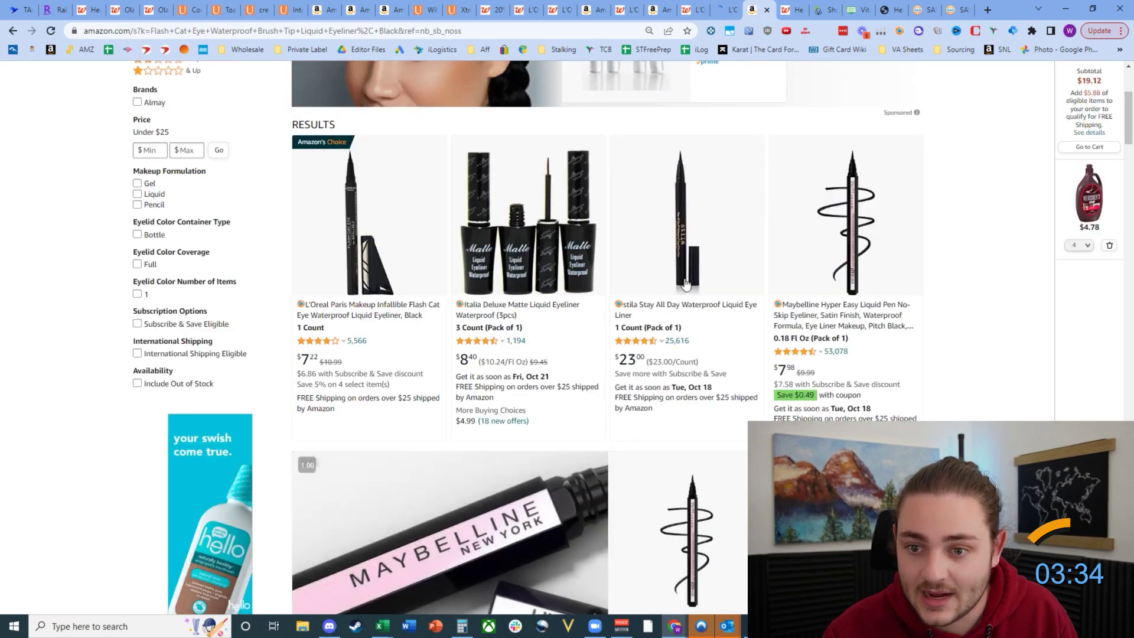
{"action": "scroll", "coordinate": [762, 90], "scroll_direction": "up", "scroll_amount": 4}
{"action": "left_click", "coordinate": [668, 7]}
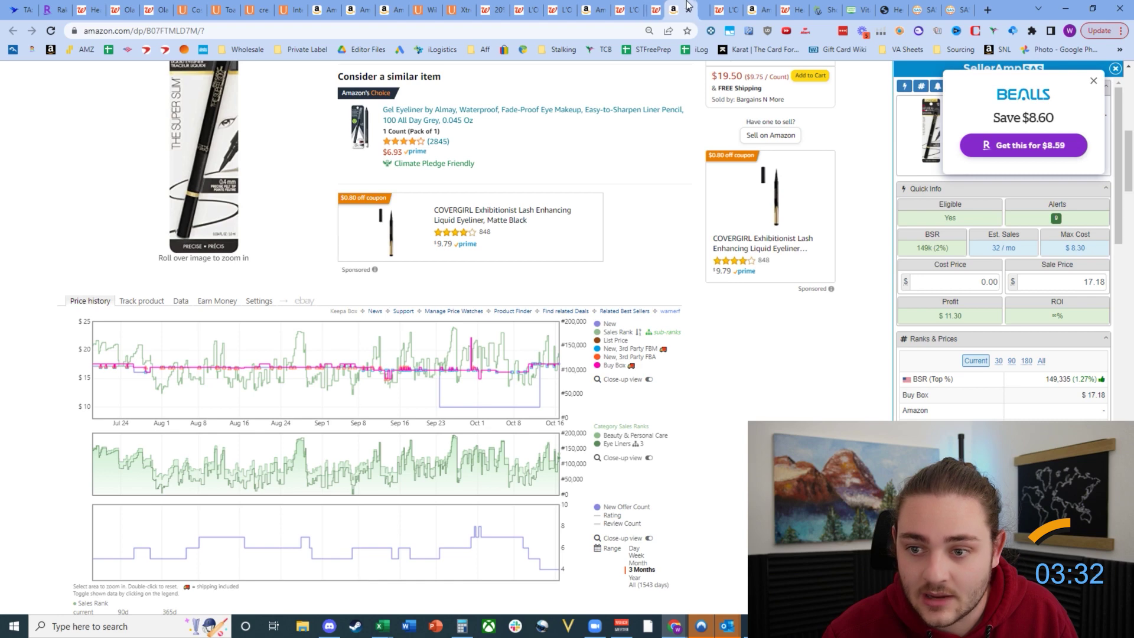
{"action": "left_click", "coordinate": [1094, 80]}
{"action": "scroll", "coordinate": [457, 254], "scroll_direction": "up", "scroll_amount": 9}
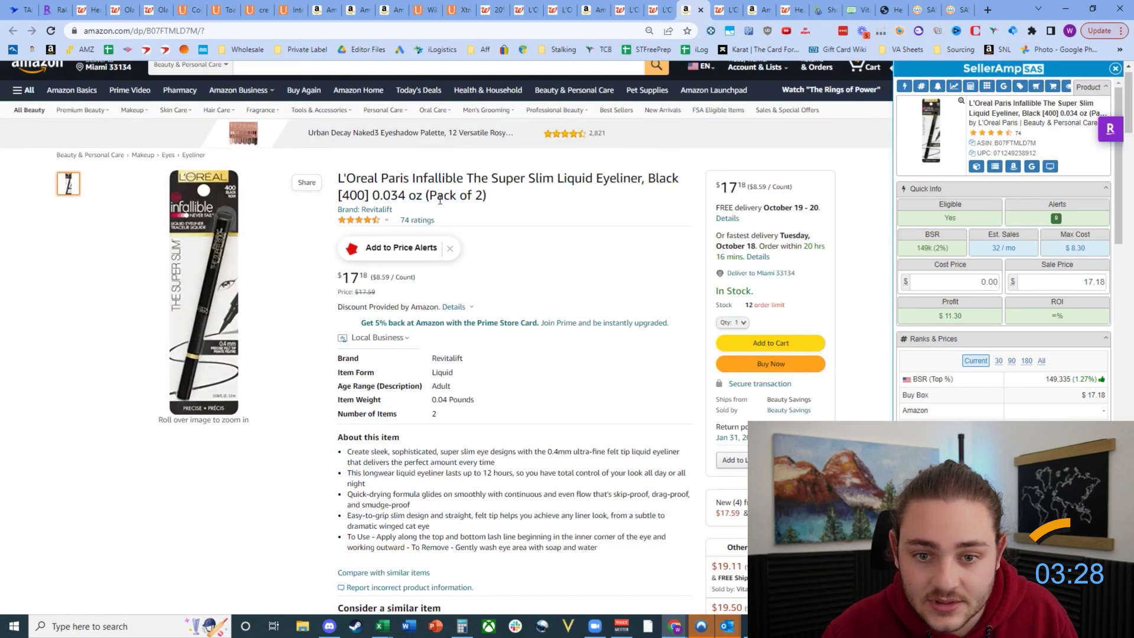
{"action": "left_click", "coordinate": [495, 206]}
{"action": "scroll", "coordinate": [496, 206], "scroll_direction": "down", "scroll_amount": 6}
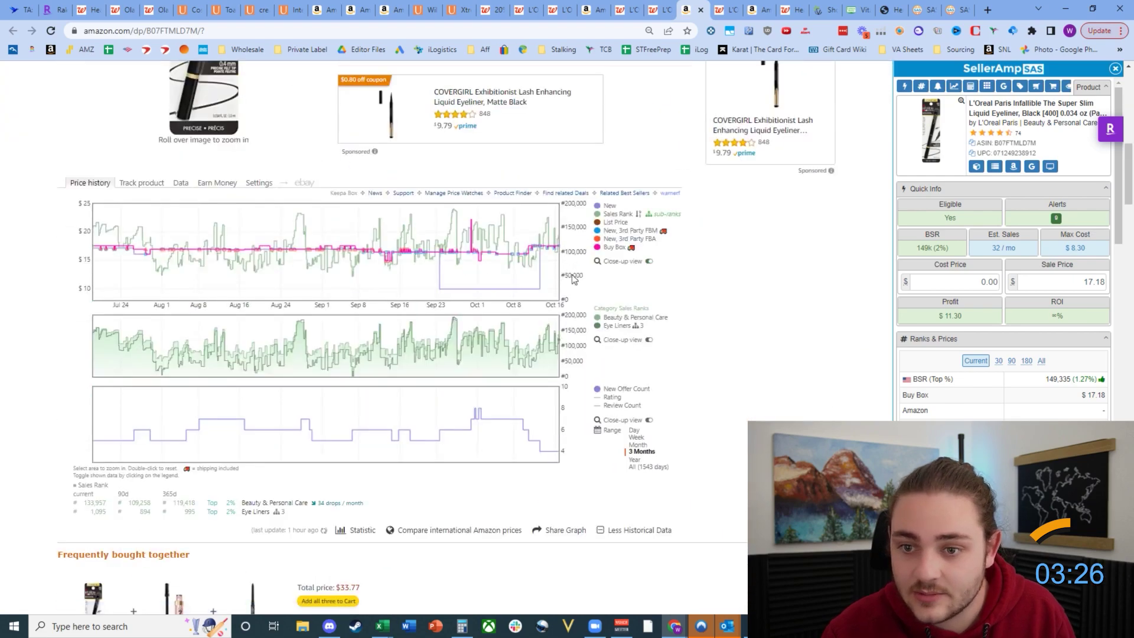
{"action": "scroll", "coordinate": [525, 236], "scroll_direction": "up", "scroll_amount": 6}
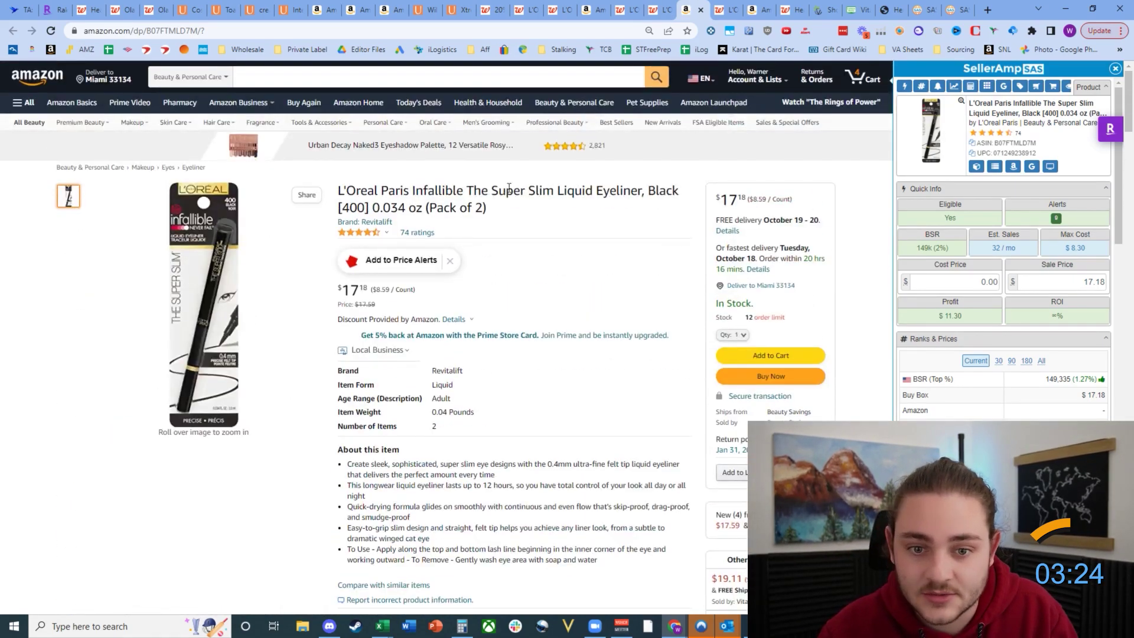
Step: Compare the Super Slim Liquid Eyeliner's Walgreens price and promotions with its Amazon listing
{"action": "left_click", "coordinate": [726, 6]}
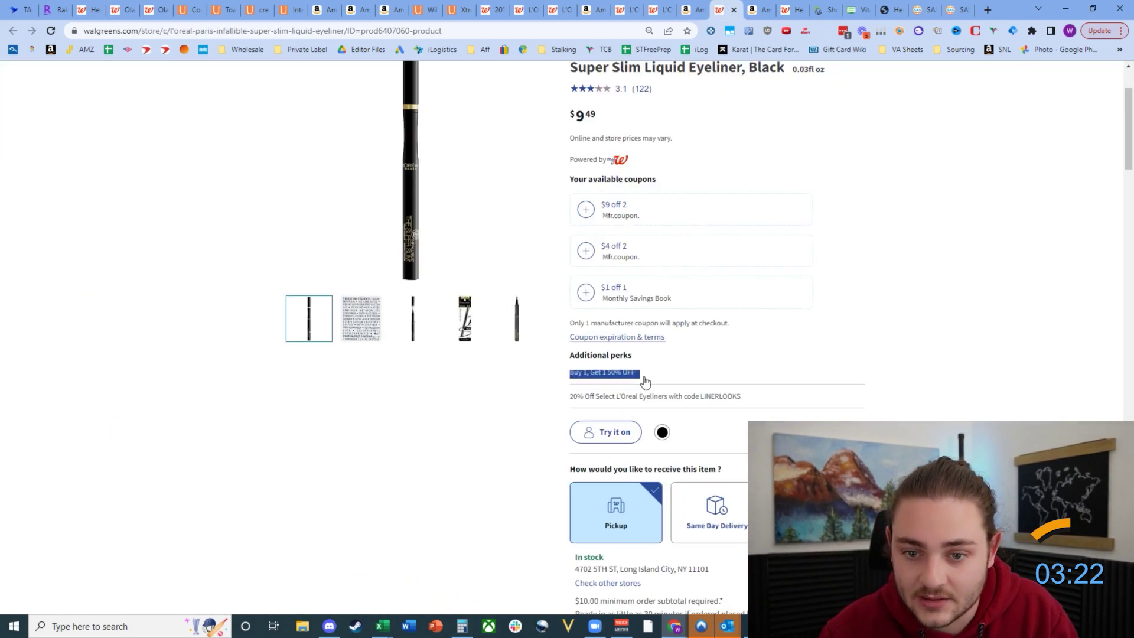
{"action": "scroll", "coordinate": [582, 353], "scroll_direction": "up", "scroll_amount": 1}
{"action": "left_click", "coordinate": [688, 7]}
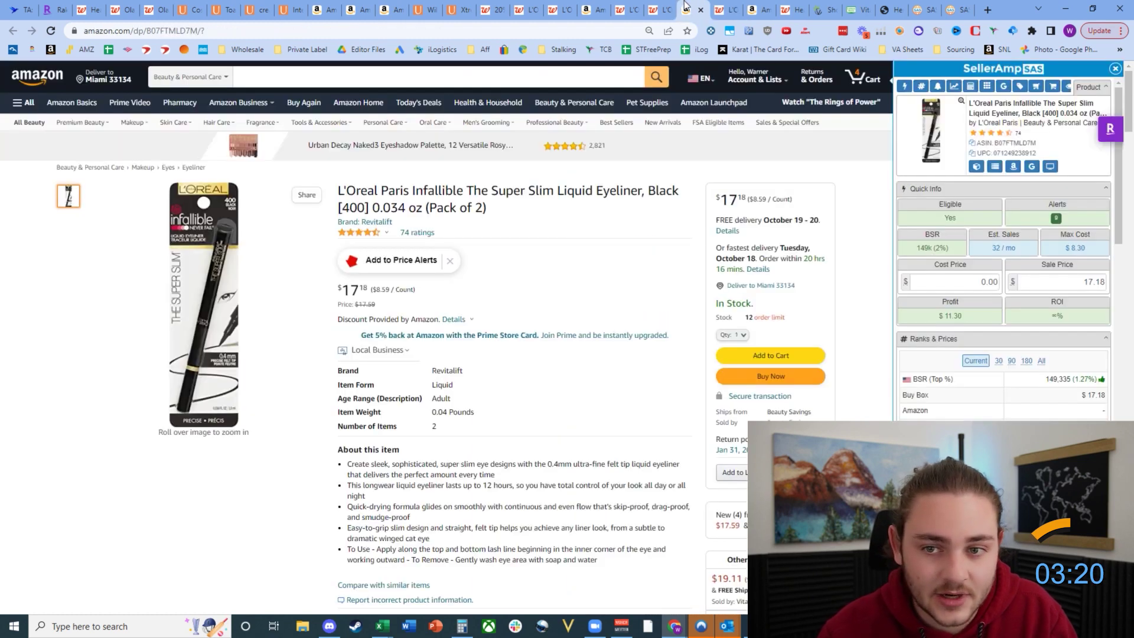
{"action": "left_click", "coordinate": [662, 6]}
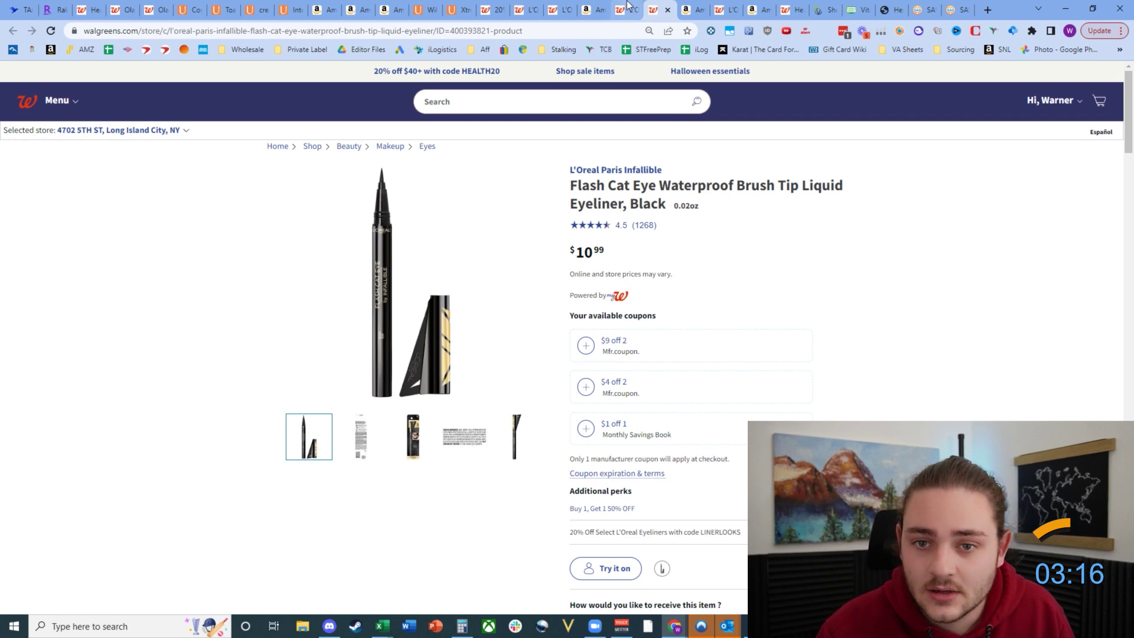
Step: Switch to Tactical Arbitrage and open the product search results in View Data, leaving the column filters in place
{"action": "left_click", "coordinate": [15, 7]}
{"action": "left_click", "coordinate": [59, 207]}
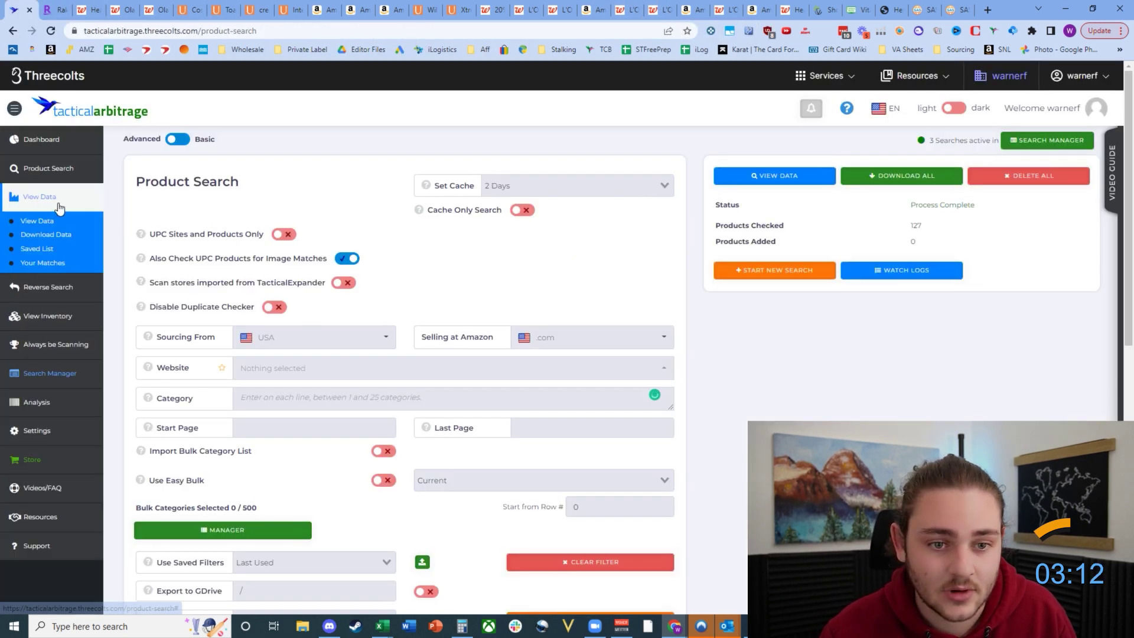
{"action": "left_click", "coordinate": [54, 222]}
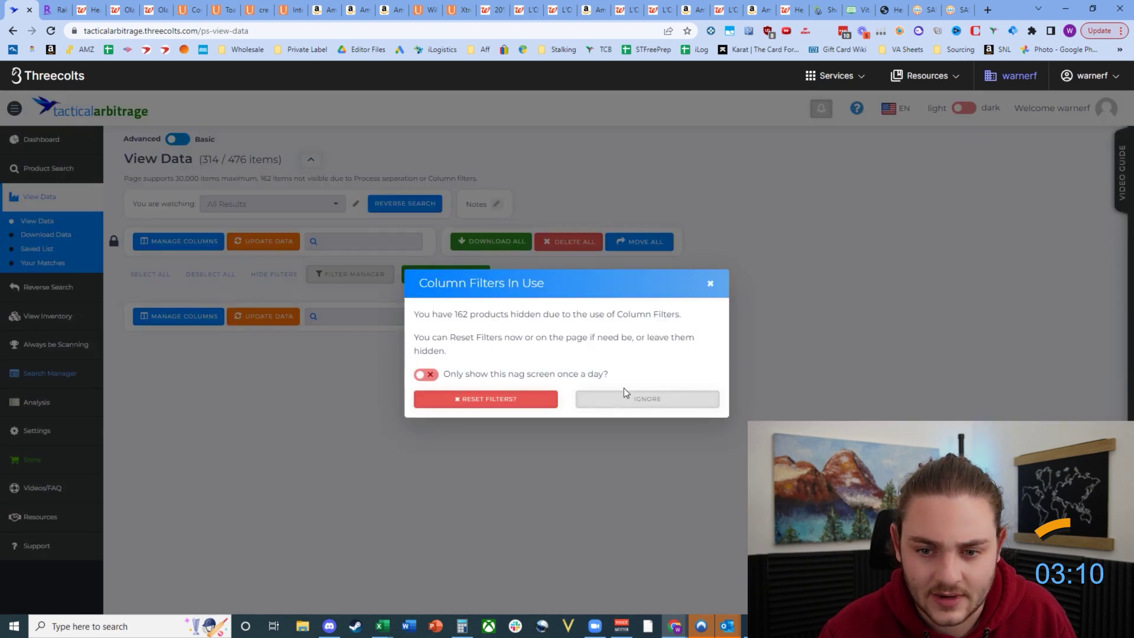
{"action": "left_click", "coordinate": [604, 401]}
Step: Examine the history charts, prices and Amazon matches of the first Walmart results, from the Squishmallows plush to the Body Fortress whey protein
{"action": "scroll", "coordinate": [431, 368], "scroll_direction": "down", "scroll_amount": 2}
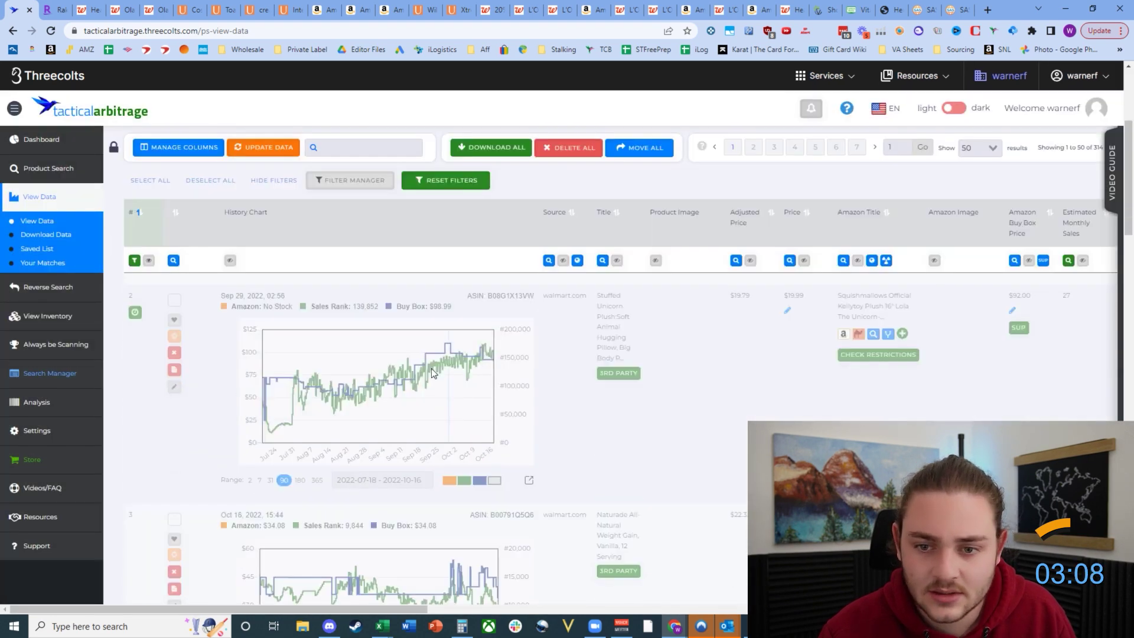
{"action": "scroll", "coordinate": [597, 294], "scroll_direction": "down", "scroll_amount": 3}
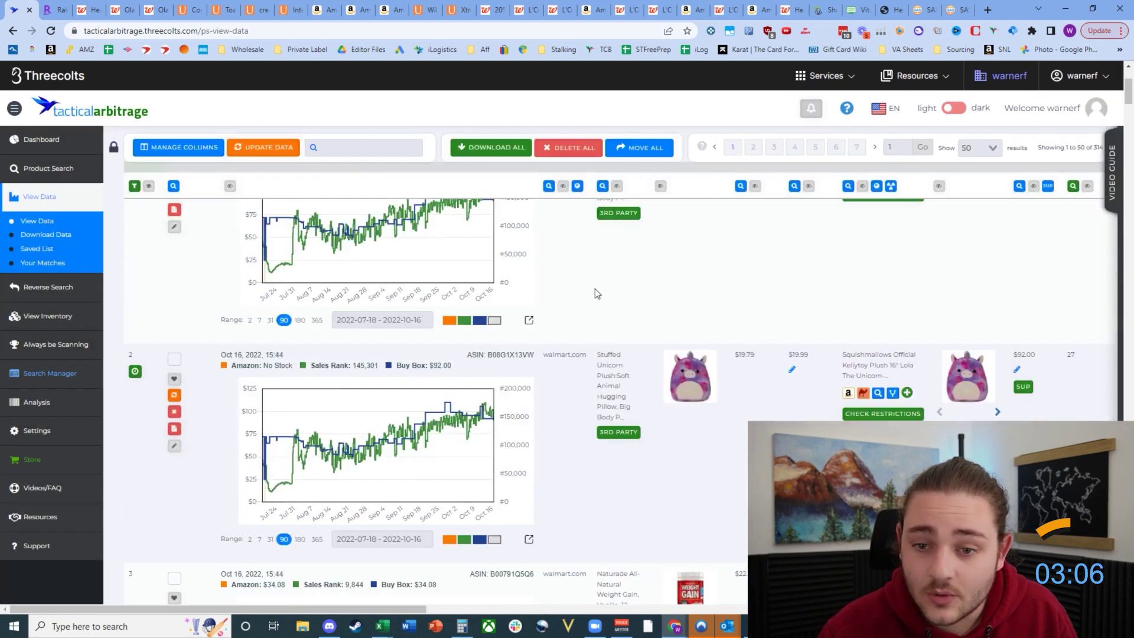
{"action": "scroll", "coordinate": [597, 294], "scroll_direction": "up", "scroll_amount": 5}
{"action": "scroll", "coordinate": [525, 274], "scroll_direction": "down", "scroll_amount": 2}
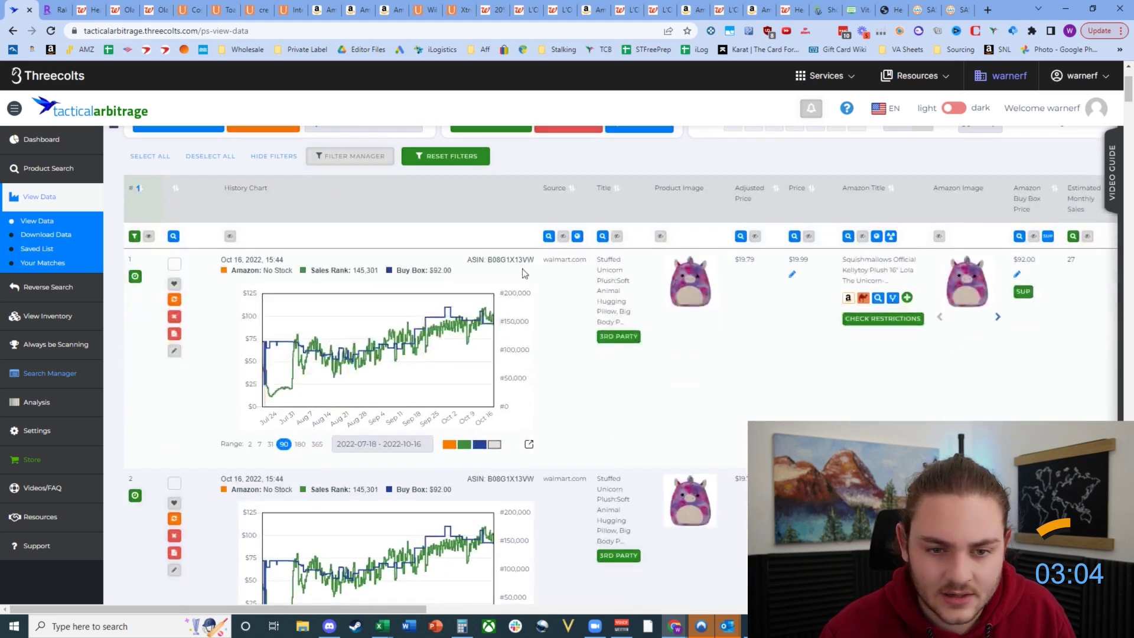
{"action": "scroll", "coordinate": [521, 404], "scroll_direction": "down", "scroll_amount": 5}
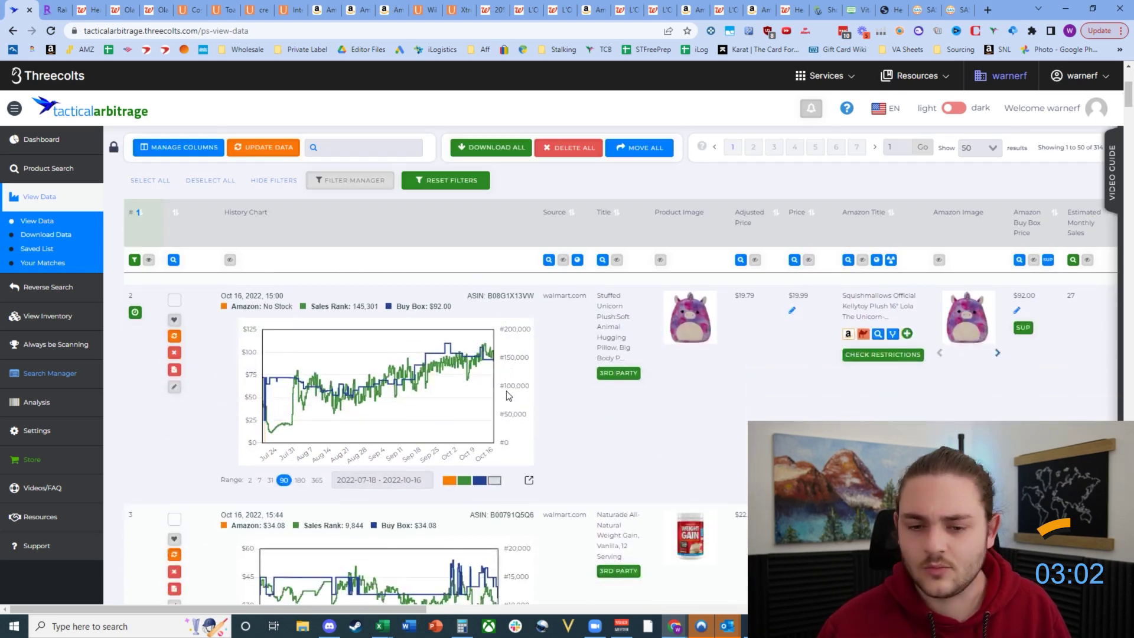
{"action": "scroll", "coordinate": [384, 414], "scroll_direction": "down", "scroll_amount": 1}
{"action": "scroll", "coordinate": [251, 419], "scroll_direction": "up", "scroll_amount": 8}
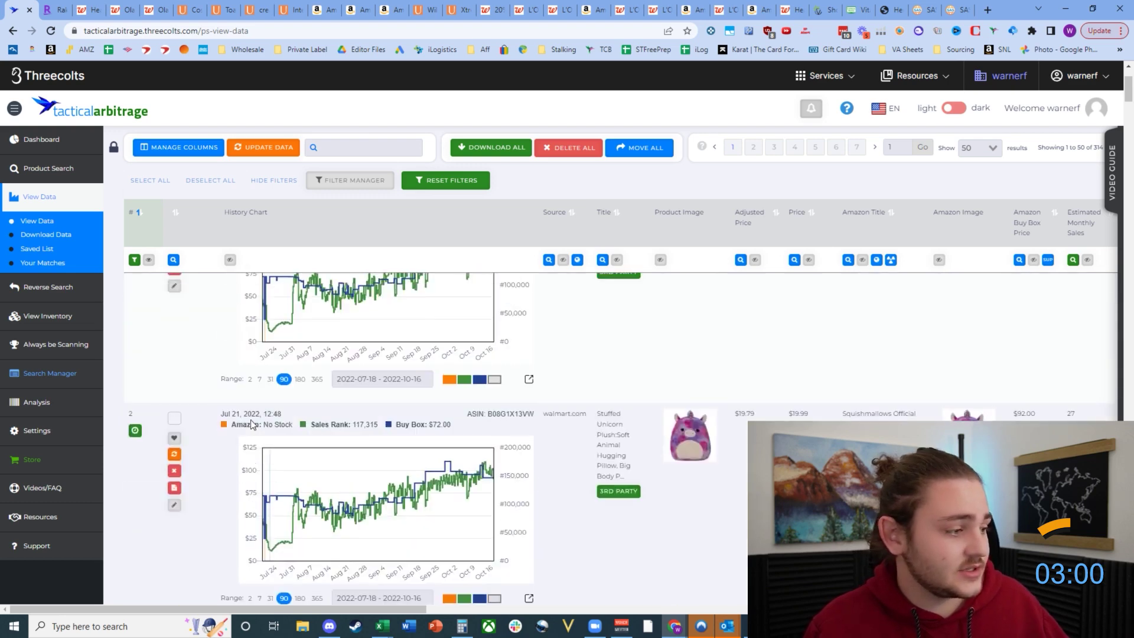
{"action": "scroll", "coordinate": [284, 425], "scroll_direction": "down", "scroll_amount": 15}
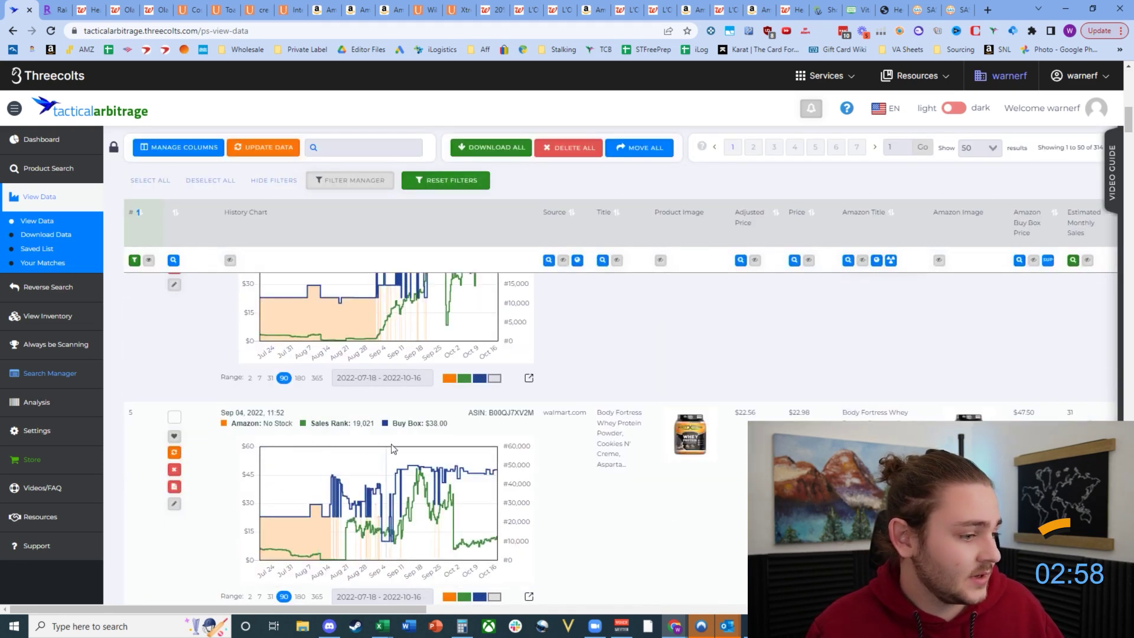
{"action": "scroll", "coordinate": [391, 449], "scroll_direction": "up", "scroll_amount": 10}
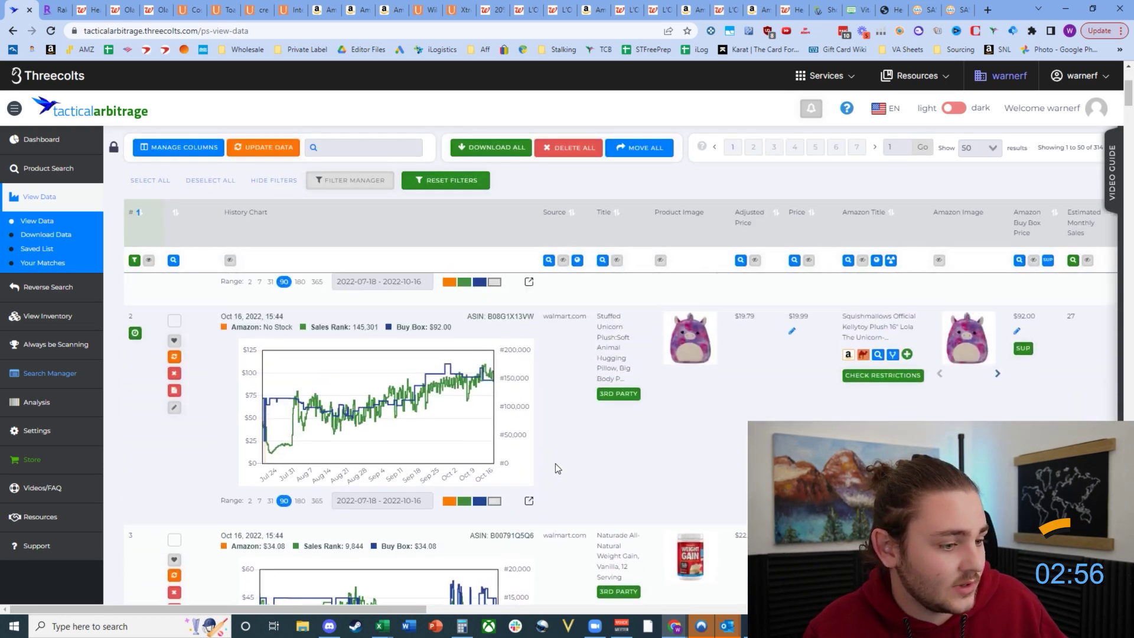
{"action": "scroll", "coordinate": [558, 461], "scroll_direction": "up", "scroll_amount": 5}
{"action": "scroll", "coordinate": [614, 437], "scroll_direction": "down", "scroll_amount": 6}
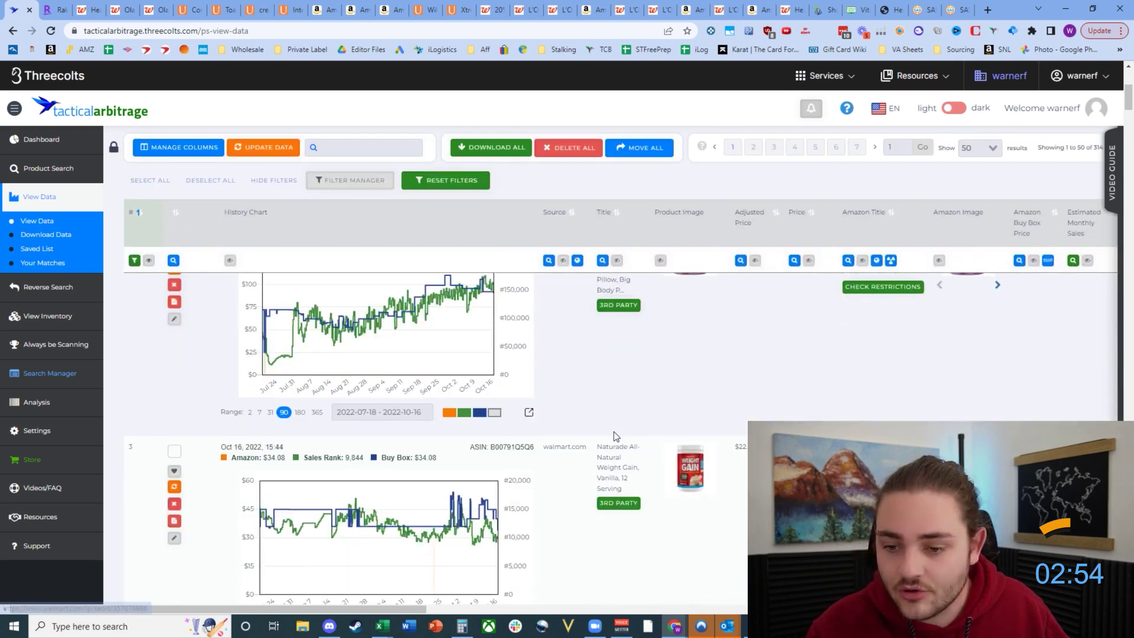
{"action": "scroll", "coordinate": [616, 420], "scroll_direction": "down", "scroll_amount": 5}
{"action": "scroll", "coordinate": [587, 459], "scroll_direction": "down", "scroll_amount": 2}
{"action": "scroll", "coordinate": [590, 498], "scroll_direction": "down", "scroll_amount": 2}
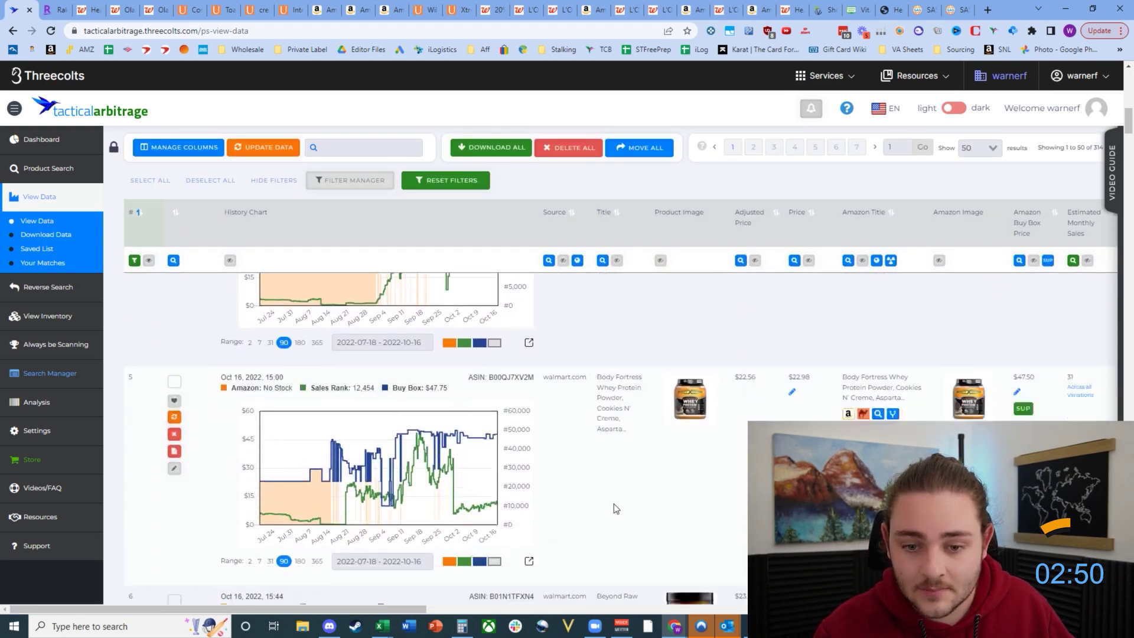
Step: Open the Walmart and Amazon pages for the Body Fortress Whey Protein Powder, Cookies N' Creme, and check its 90-day history chart
{"action": "middle_click", "coordinate": [617, 405]}
{"action": "middle_click", "coordinate": [850, 366]}
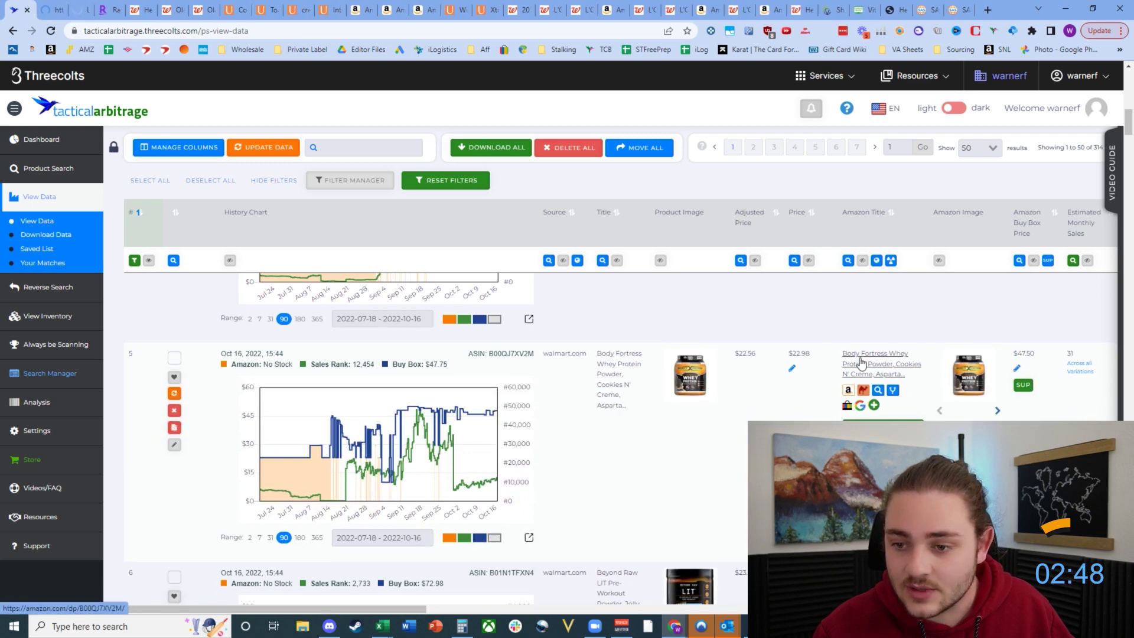
{"action": "scroll", "coordinate": [490, 355], "scroll_direction": "down", "scroll_amount": 1}
{"action": "scroll", "coordinate": [472, 421], "scroll_direction": "up", "scroll_amount": 2}
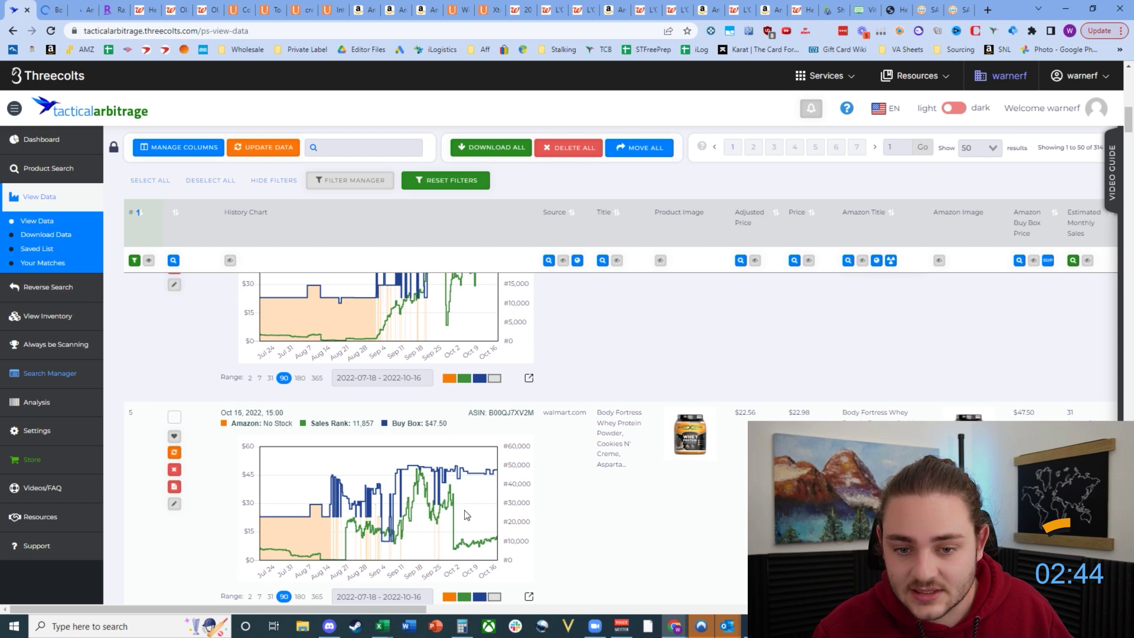
{"action": "scroll", "coordinate": [437, 502], "scroll_direction": "down", "scroll_amount": 7}
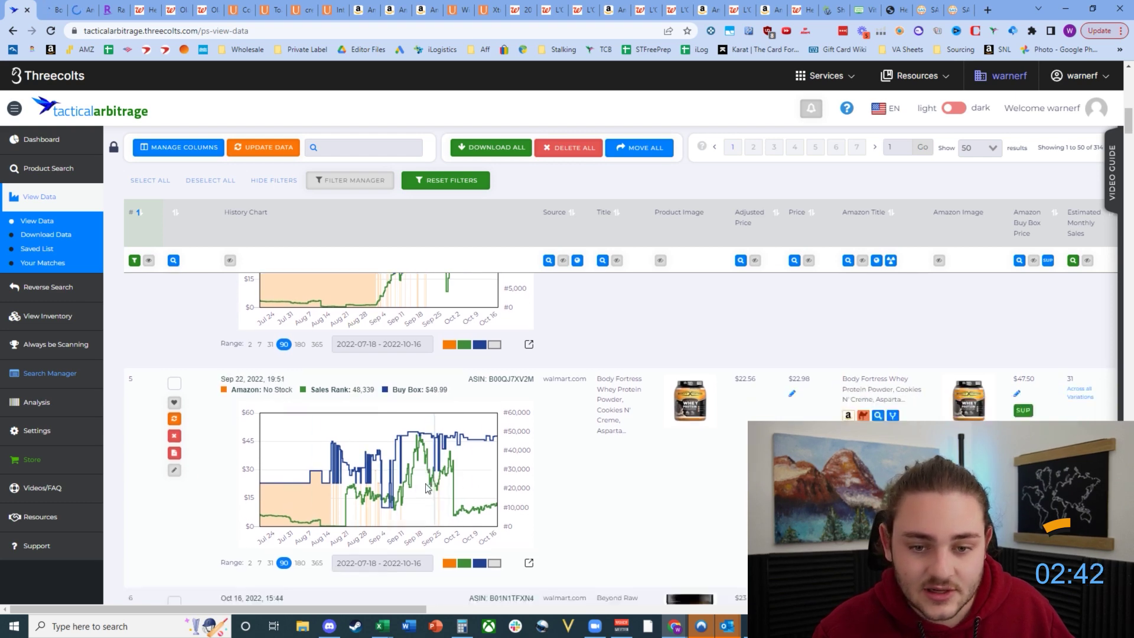
{"action": "scroll", "coordinate": [577, 460], "scroll_direction": "up", "scroll_amount": 2}
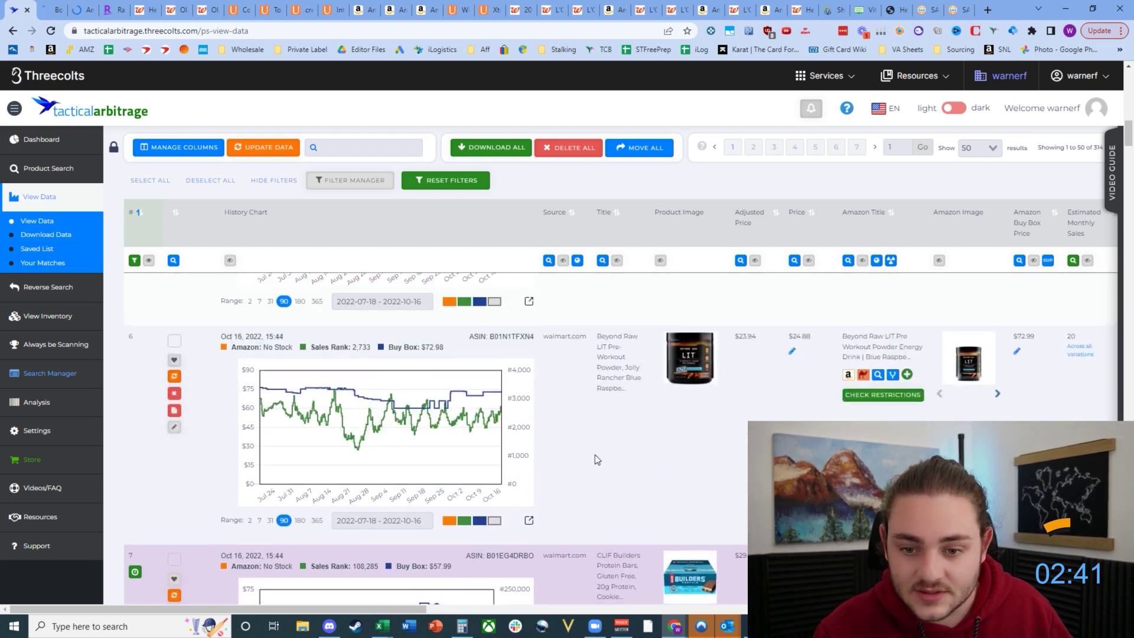
Step: Open the product pages for the Beyond Raw LIT Pre-Workout Powder and the CLIF Builders Protein Bars for comparison
{"action": "middle_click", "coordinate": [603, 371]}
{"action": "scroll", "coordinate": [538, 392], "scroll_direction": "down", "scroll_amount": 4}
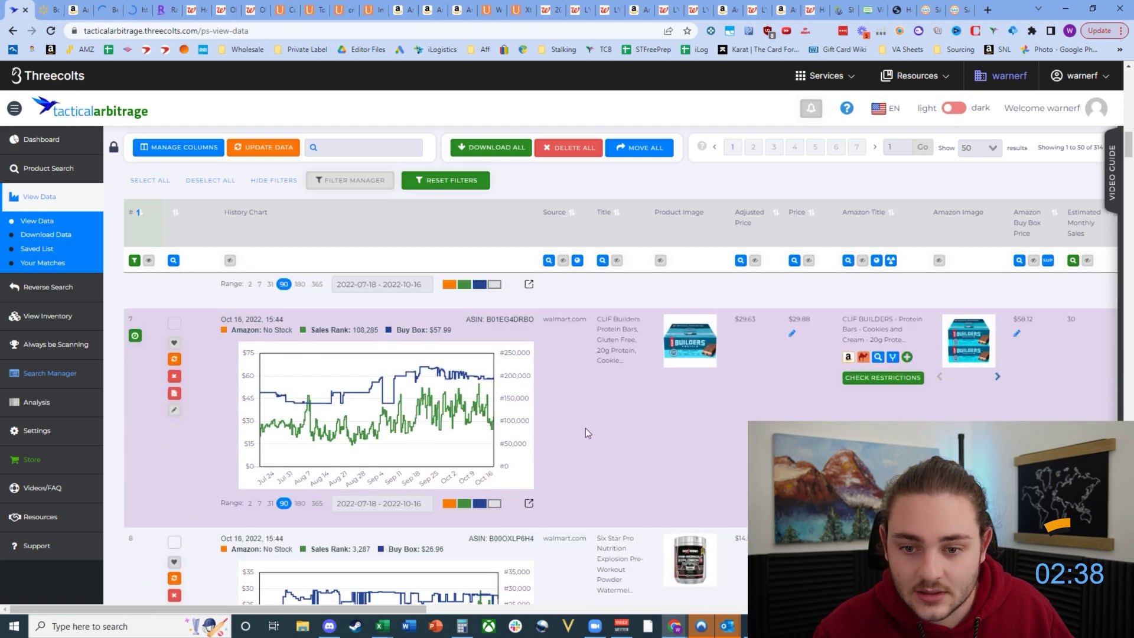
{"action": "scroll", "coordinate": [614, 359], "scroll_direction": "right", "scroll_amount": 10}
{"action": "scroll", "coordinate": [613, 359], "scroll_direction": "left", "scroll_amount": 10}
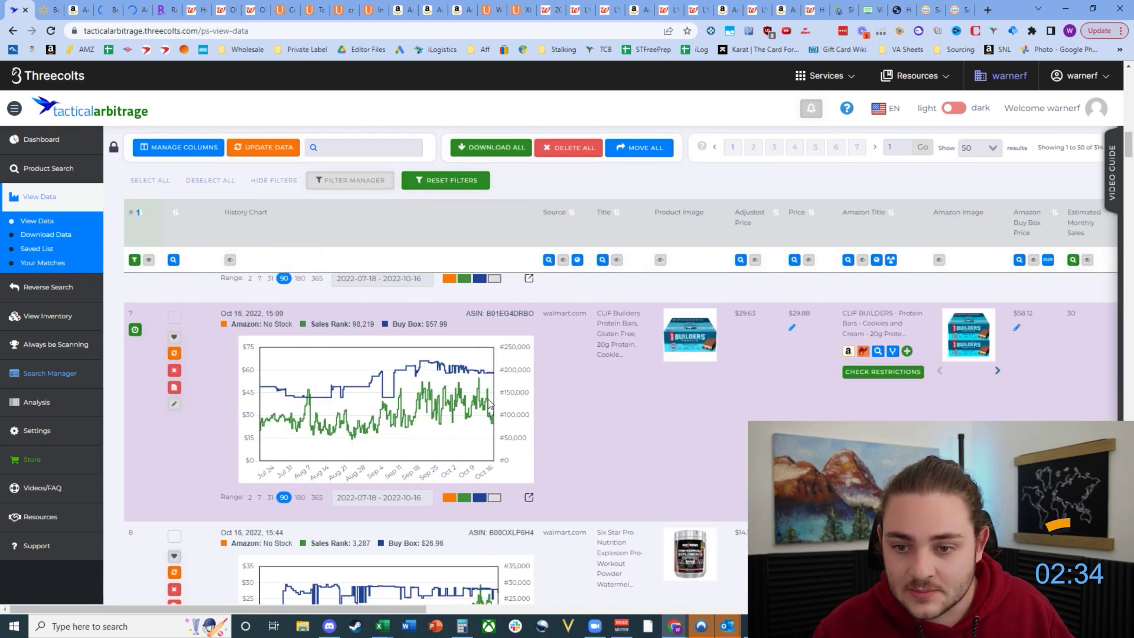
{"action": "middle_click", "coordinate": [639, 356]}
{"action": "middle_click", "coordinate": [864, 324]}
Step: Examine the charts and prices of the next results, from the Six Star pre-workout through the Black Panther claws to the Au Naturale eye pencil
{"action": "scroll", "coordinate": [644, 398], "scroll_direction": "down", "scroll_amount": 5}
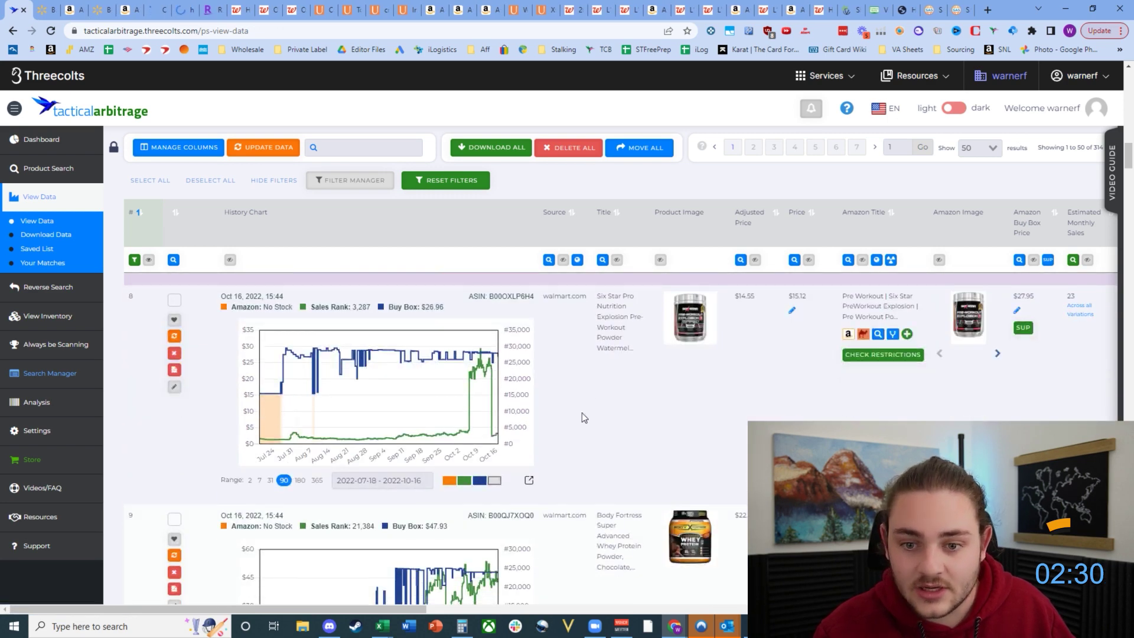
{"action": "scroll", "coordinate": [573, 405], "scroll_direction": "down", "scroll_amount": 12}
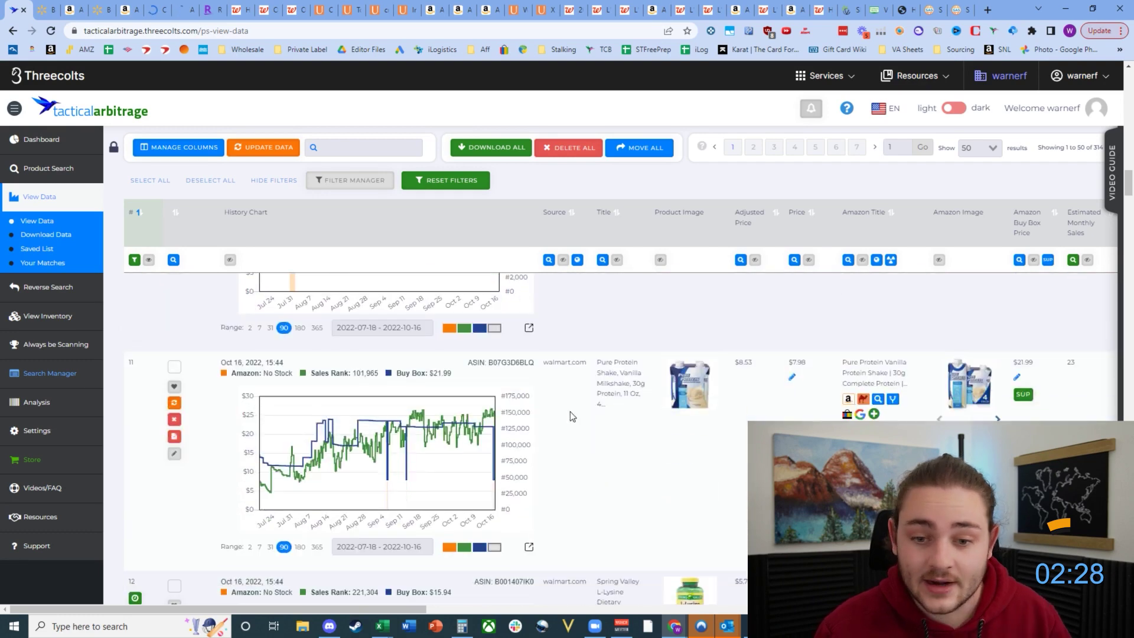
{"action": "scroll", "coordinate": [567, 413], "scroll_direction": "down", "scroll_amount": 3}
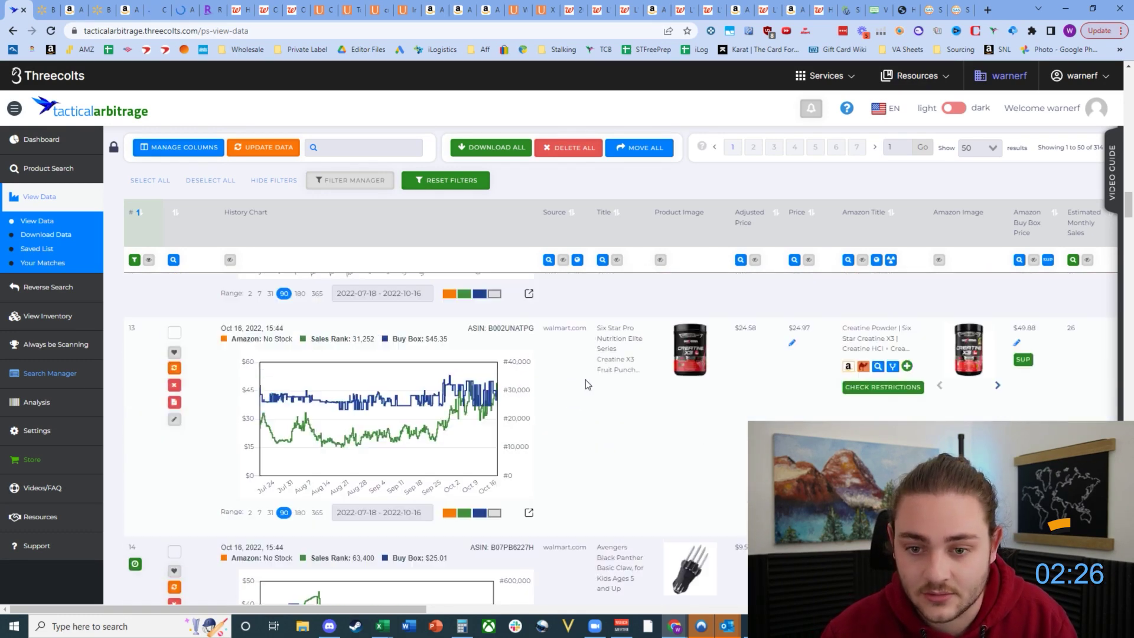
{"action": "scroll", "coordinate": [576, 390], "scroll_direction": "up", "scroll_amount": 1}
{"action": "scroll", "coordinate": [561, 449], "scroll_direction": "down", "scroll_amount": 15}
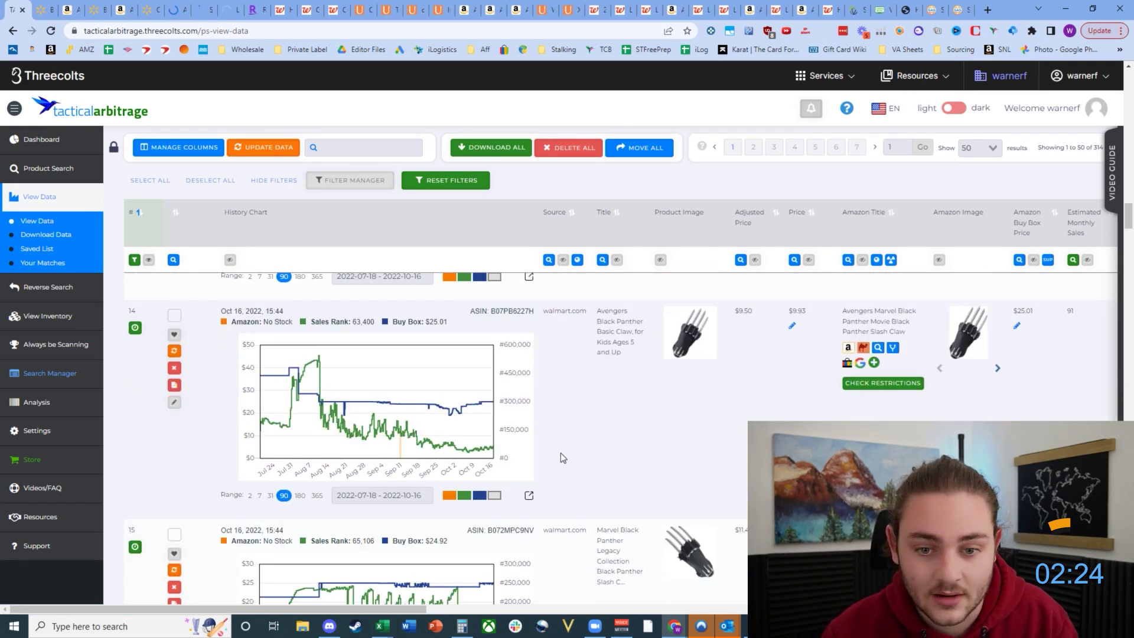
{"action": "scroll", "coordinate": [573, 443], "scroll_direction": "up", "scroll_amount": 5}
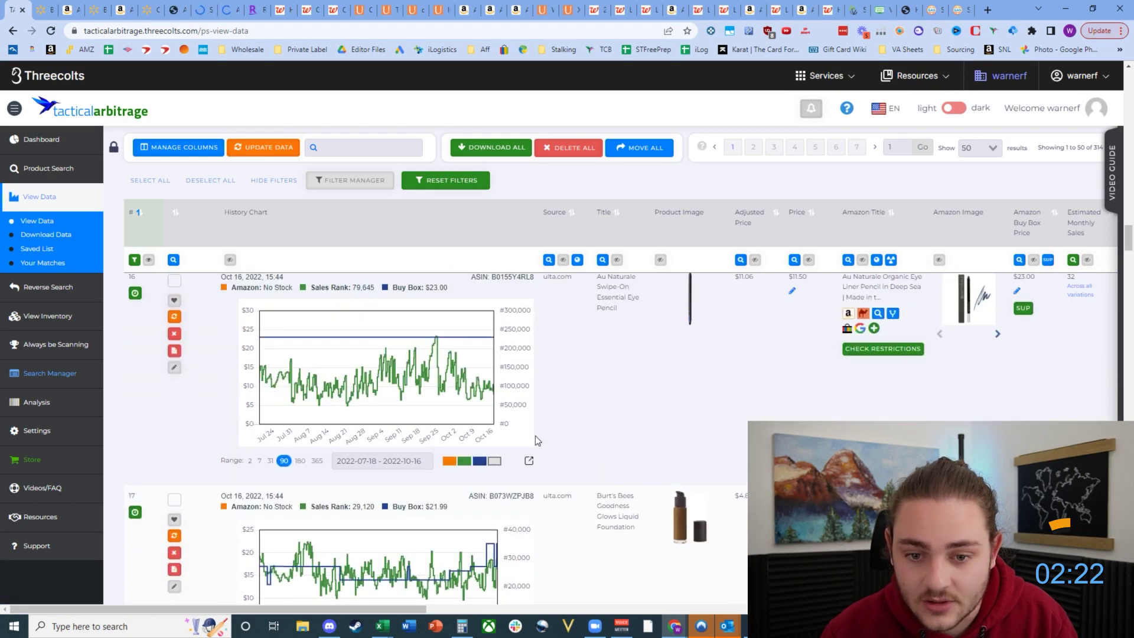
{"action": "scroll", "coordinate": [680, 408], "scroll_direction": "down", "scroll_amount": 5}
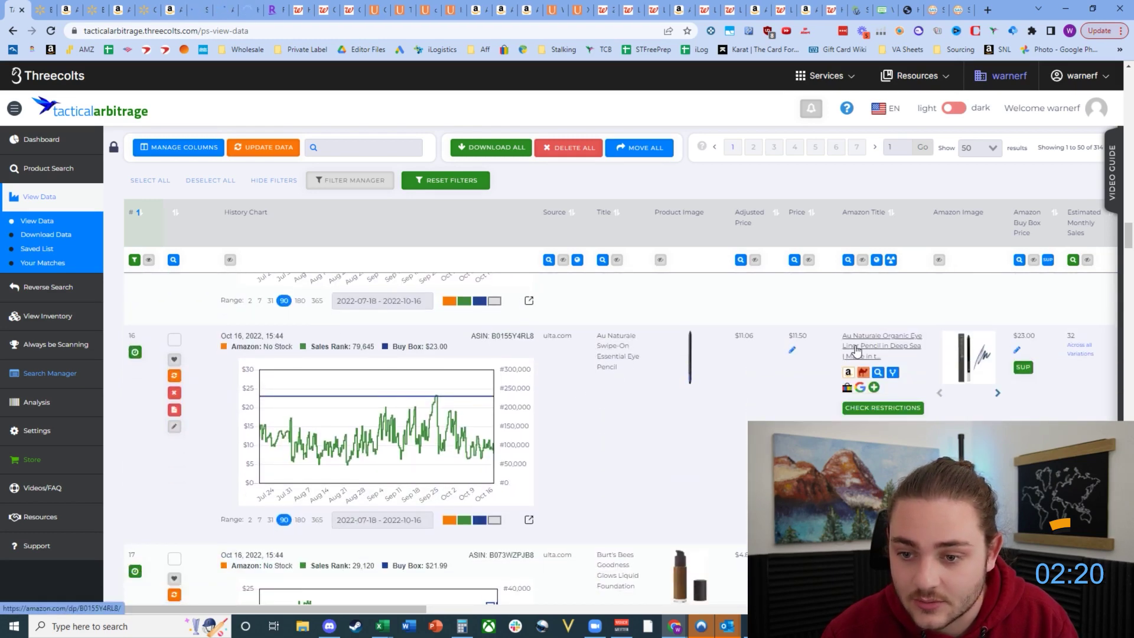
Step: Examine the ulta.com results from the Au Naturale eye pencil to the Pura d'or shampoo and open the shampoo's Amazon listing
{"action": "scroll", "coordinate": [617, 392], "scroll_direction": "up", "scroll_amount": 1}
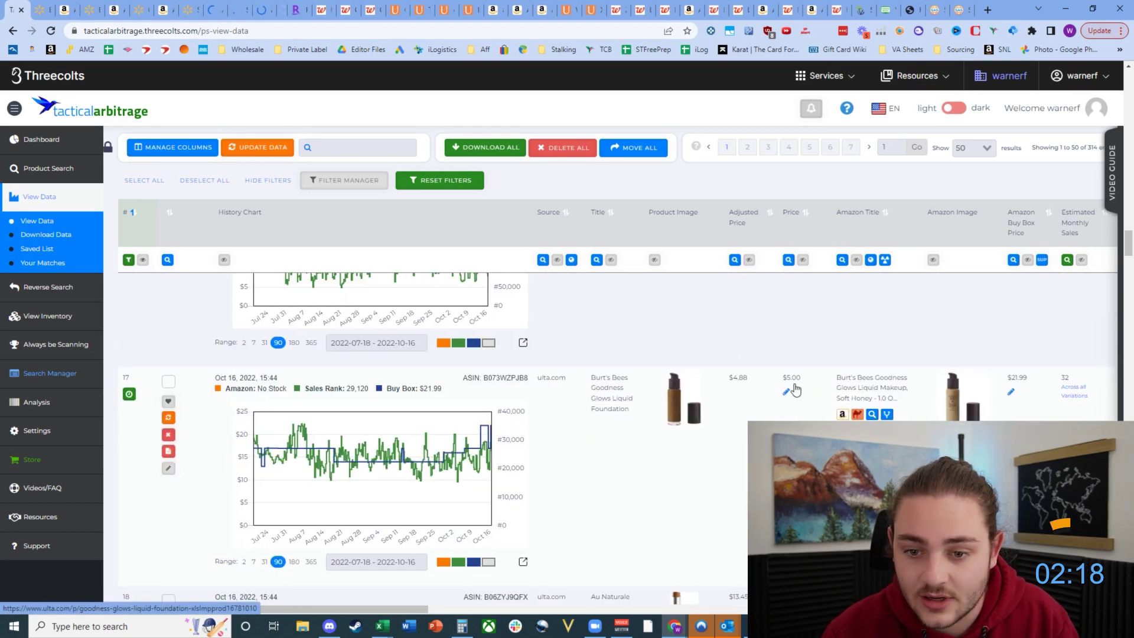
{"action": "scroll", "coordinate": [617, 392], "scroll_direction": "down", "scroll_amount": 1}
{"action": "scroll", "coordinate": [644, 414], "scroll_direction": "down", "scroll_amount": 7}
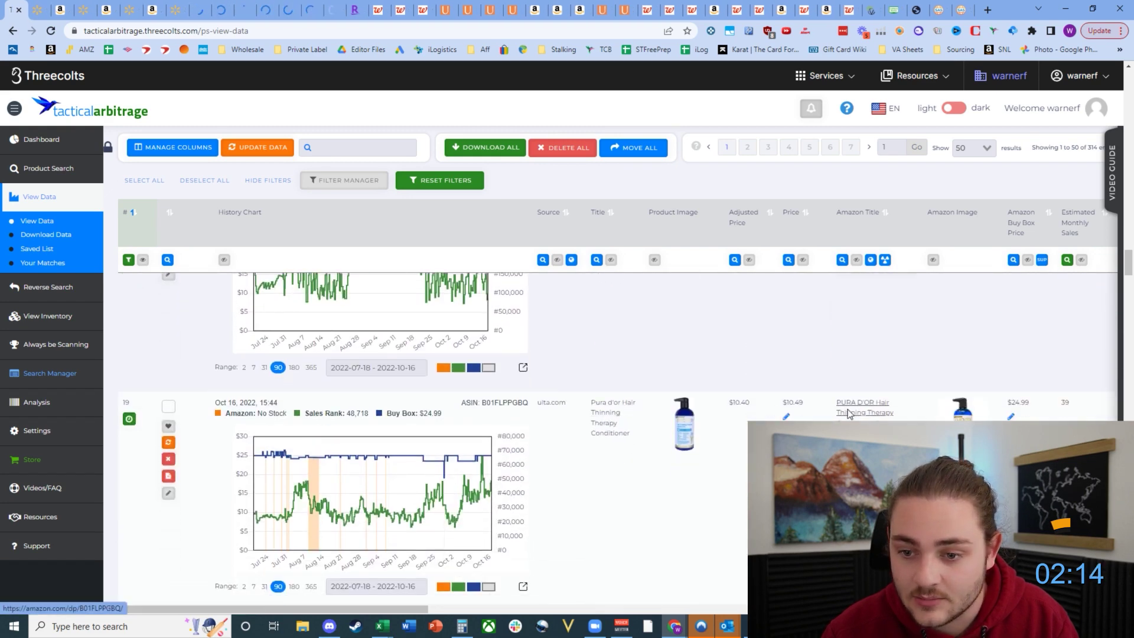
{"action": "scroll", "coordinate": [656, 393], "scroll_direction": "down", "scroll_amount": 2}
{"action": "scroll", "coordinate": [684, 319], "scroll_direction": "down", "scroll_amount": 3}
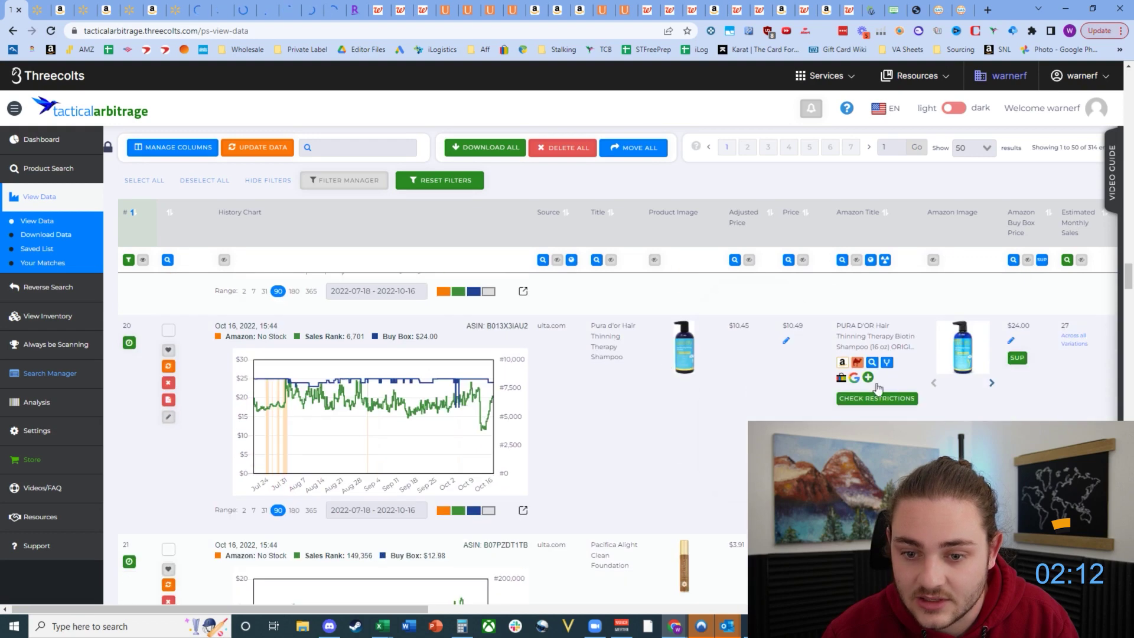
{"action": "scroll", "coordinate": [620, 349], "scroll_direction": "up", "scroll_amount": 1}
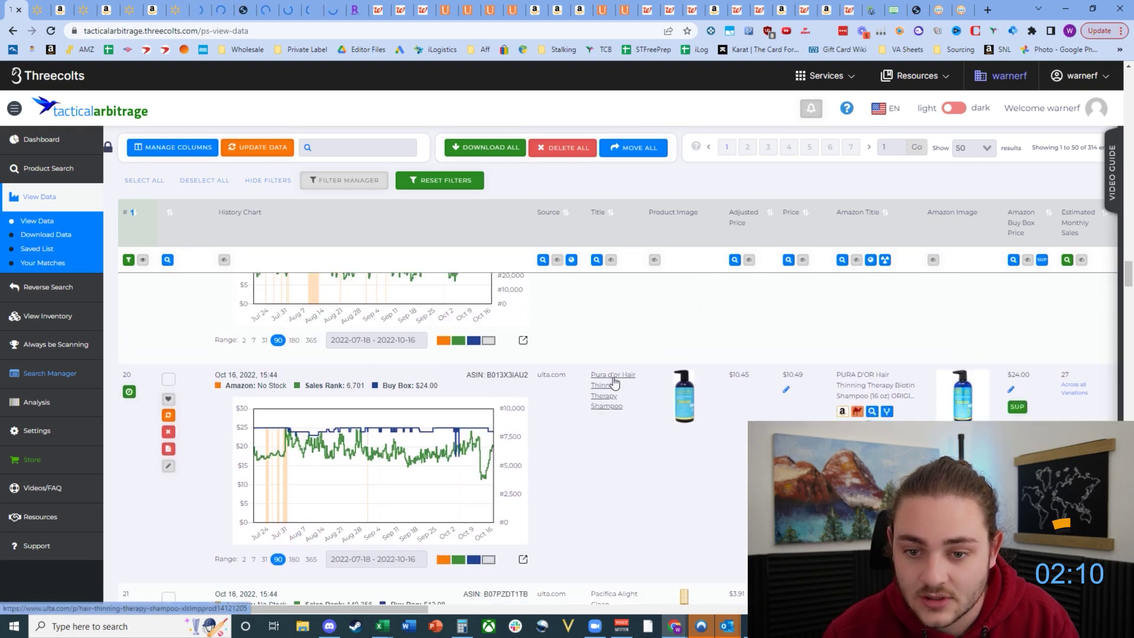
{"action": "middle_click", "coordinate": [875, 390]}
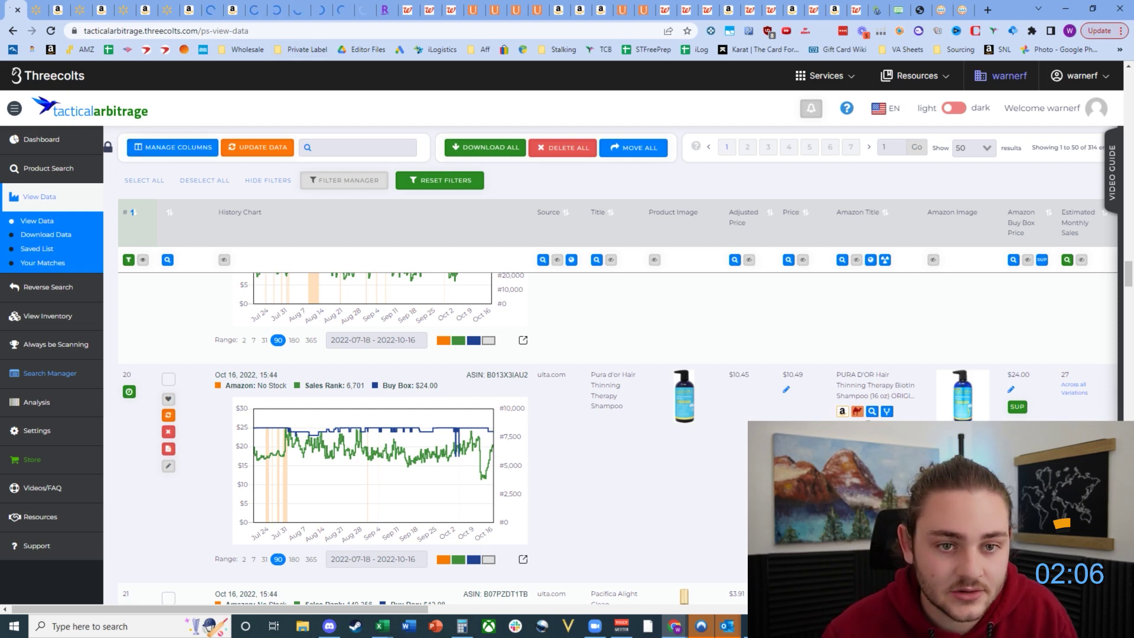
Step: Check the Body Fortress Whey Protein Powder's Walmart page and its Amazon price history chart
{"action": "left_click", "coordinate": [47, 3]}
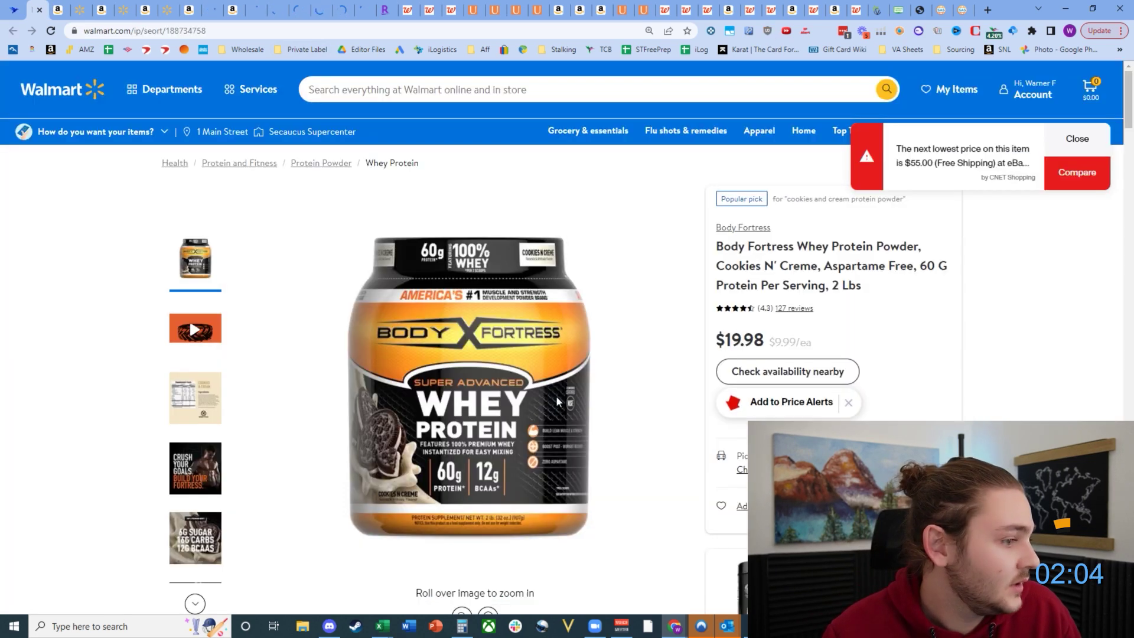
{"action": "left_click", "coordinate": [81, 6]}
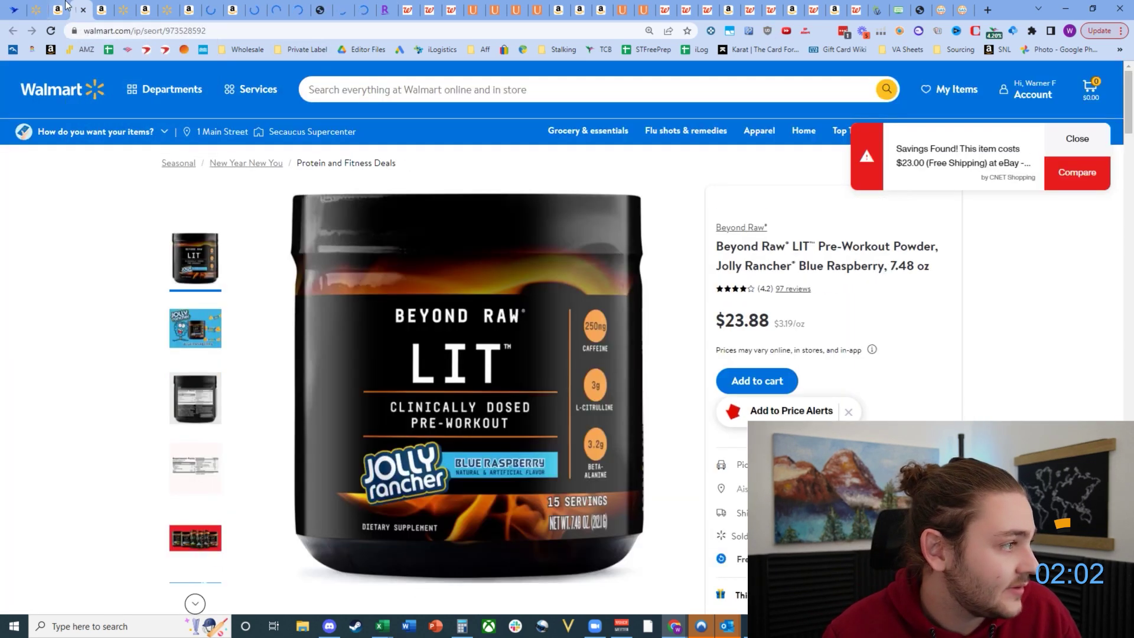
{"action": "left_click", "coordinate": [58, 10]}
{"action": "scroll", "coordinate": [416, 316], "scroll_direction": "down", "scroll_amount": 9}
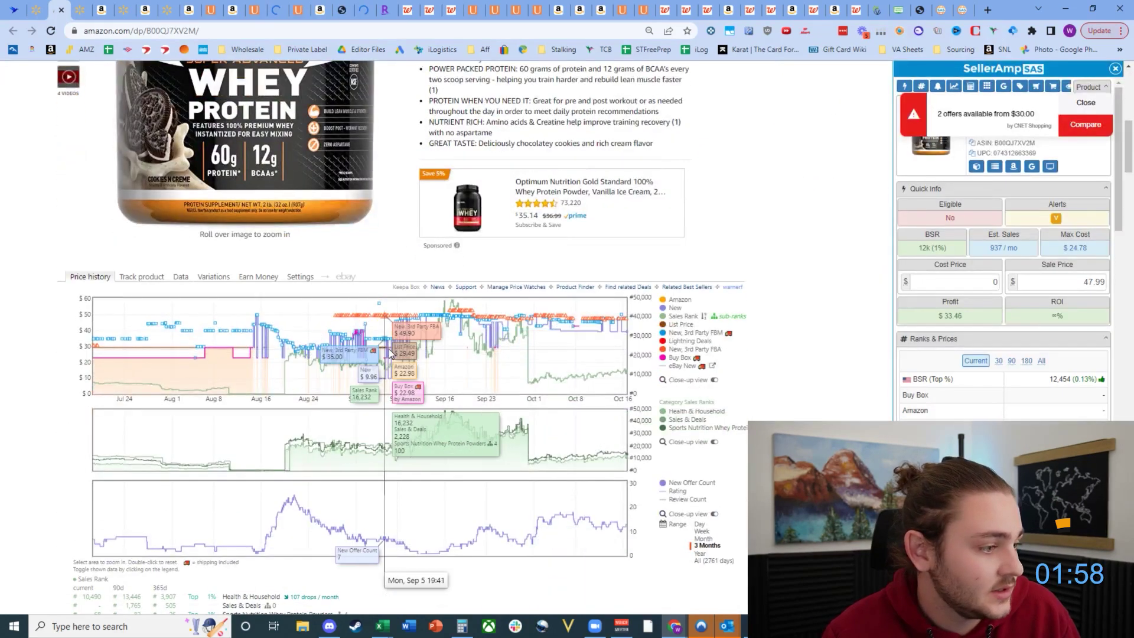
{"action": "scroll", "coordinate": [283, 300], "scroll_direction": "up", "scroll_amount": 4}
{"action": "scroll", "coordinate": [283, 300], "scroll_direction": "up", "scroll_amount": 5}
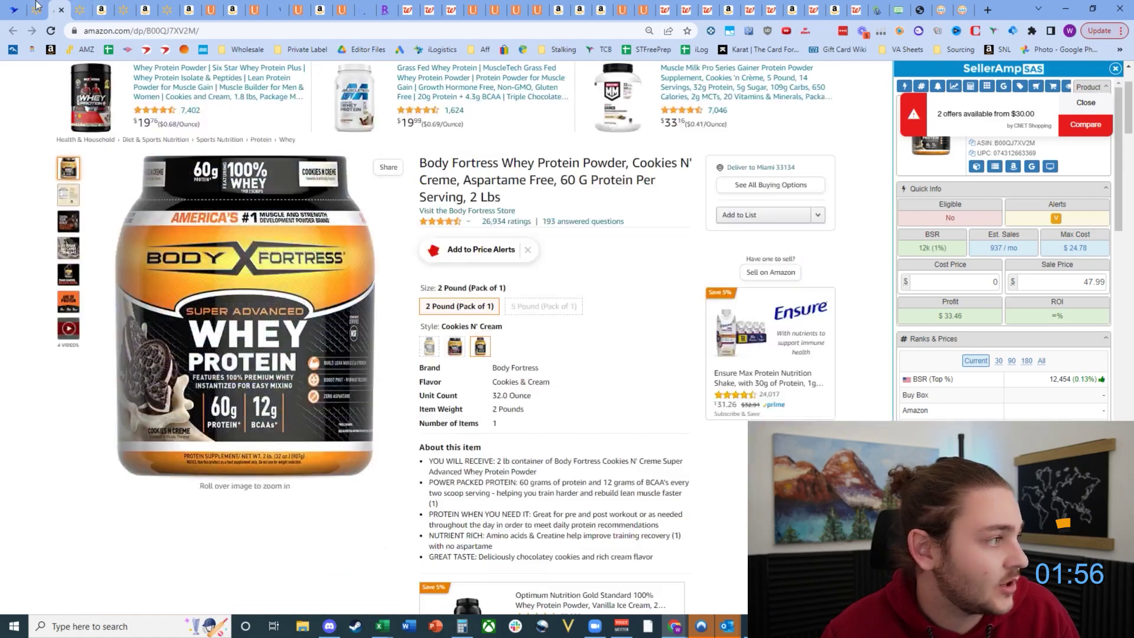
Step: Compare the Body Fortress listings on Walmart and Amazon and set the SellerAmp cost price to $20.00 to check the return
{"action": "left_click", "coordinate": [36, 10]}
{"action": "left_click", "coordinate": [57, 6]}
{"action": "scroll", "coordinate": [248, 413], "scroll_direction": "up", "scroll_amount": 3}
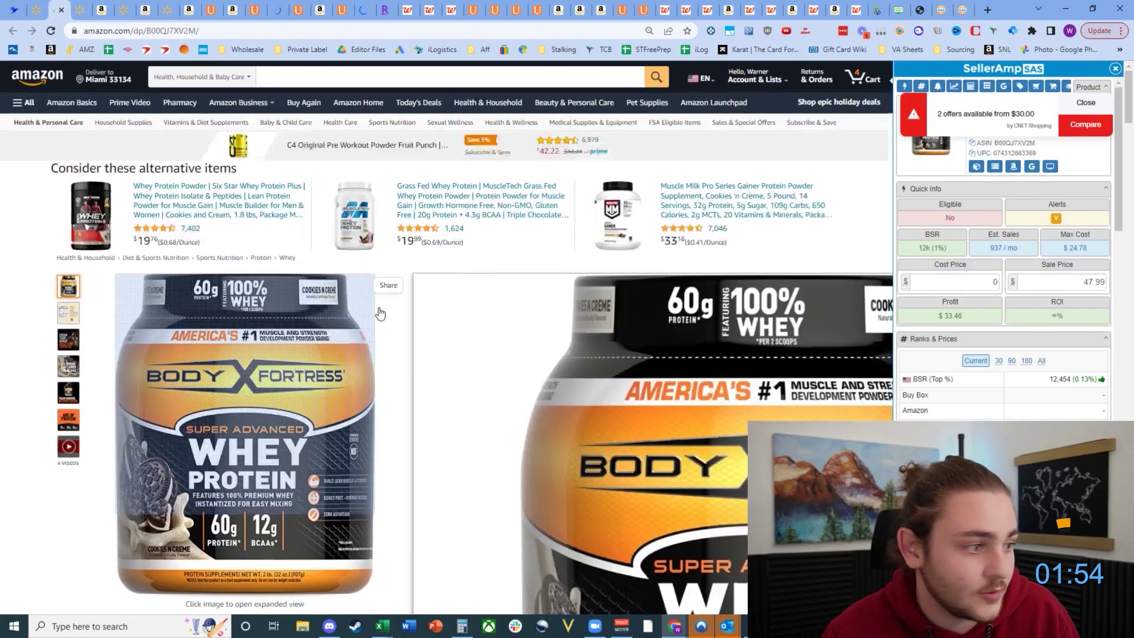
{"action": "left_click", "coordinate": [36, 8]}
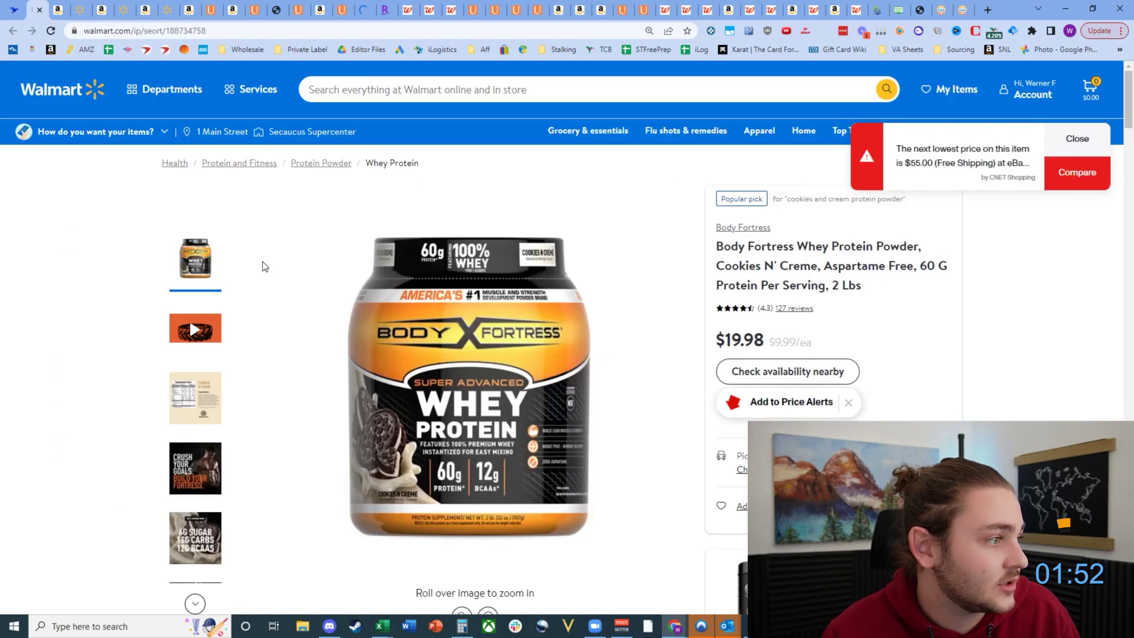
{"action": "left_click", "coordinate": [59, 7]}
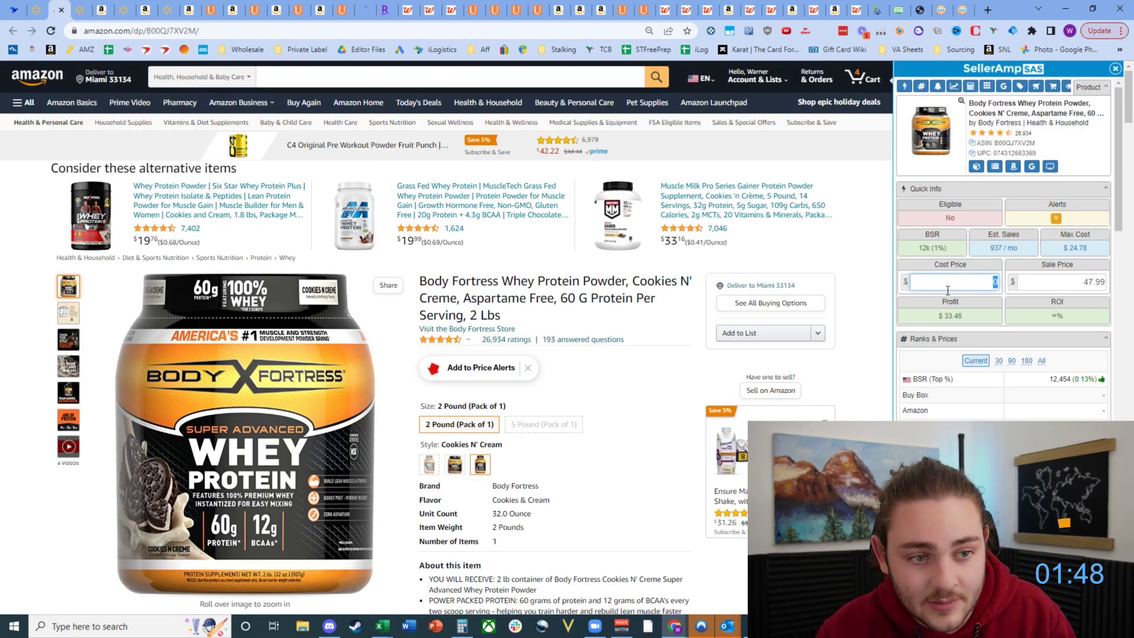
{"action": "left_click", "coordinate": [1068, 315]}
{"action": "scroll", "coordinate": [1046, 283], "scroll_direction": "down", "scroll_amount": 1}
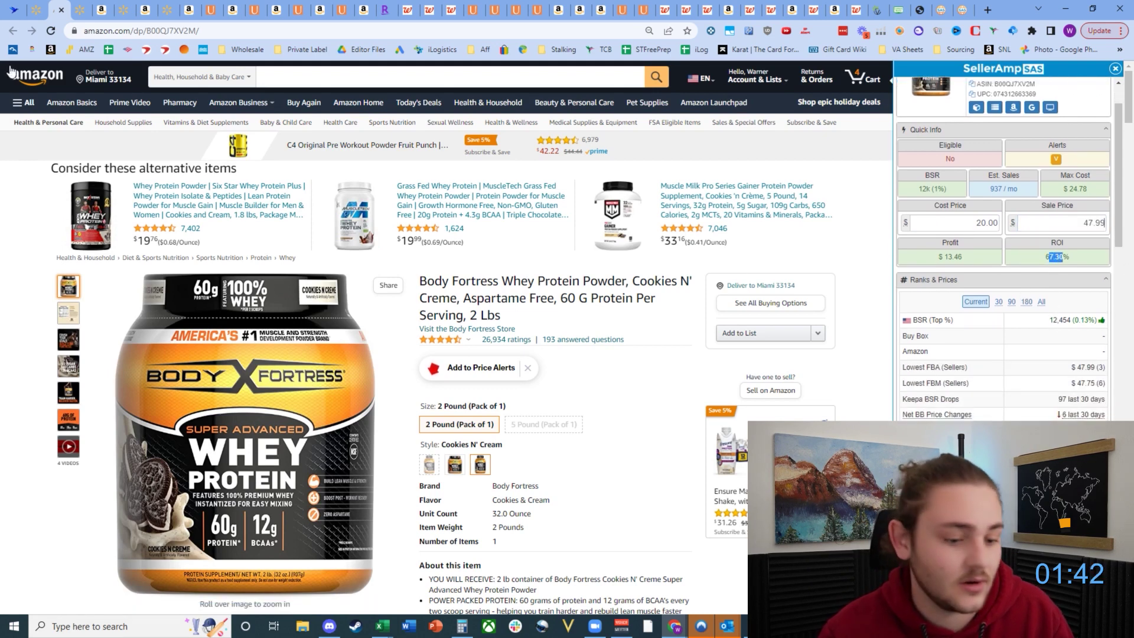
Step: Review the Beyond Raw LIT Pre-Workout Powder on Walmart and examine its price history on the matching Amazon listing
{"action": "left_click", "coordinate": [81, 8]}
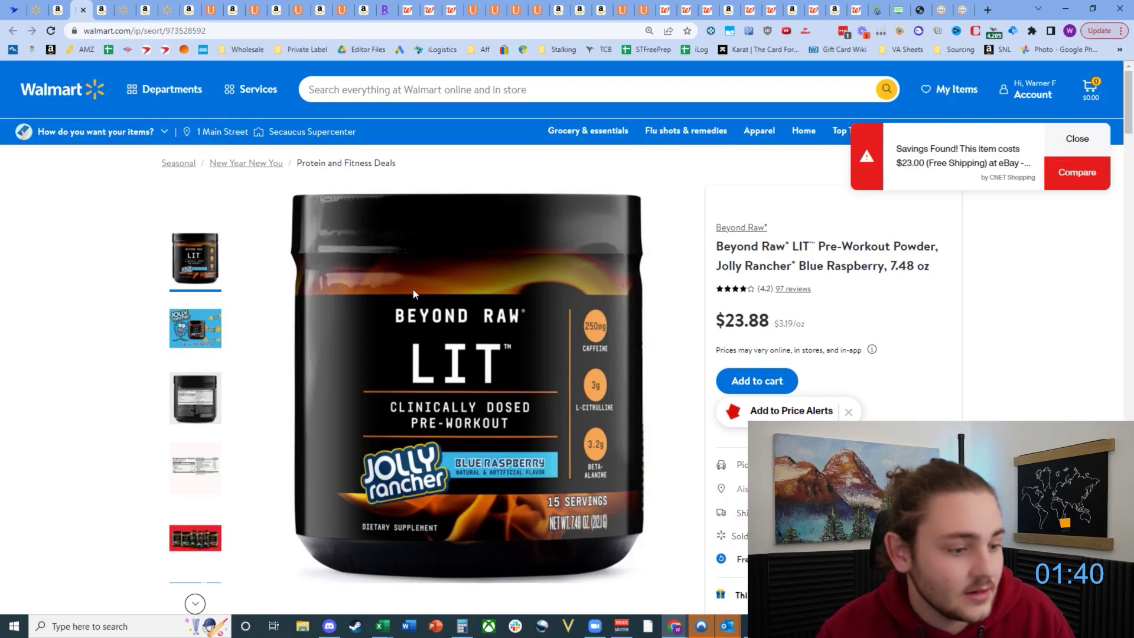
{"action": "left_click", "coordinate": [93, 6]}
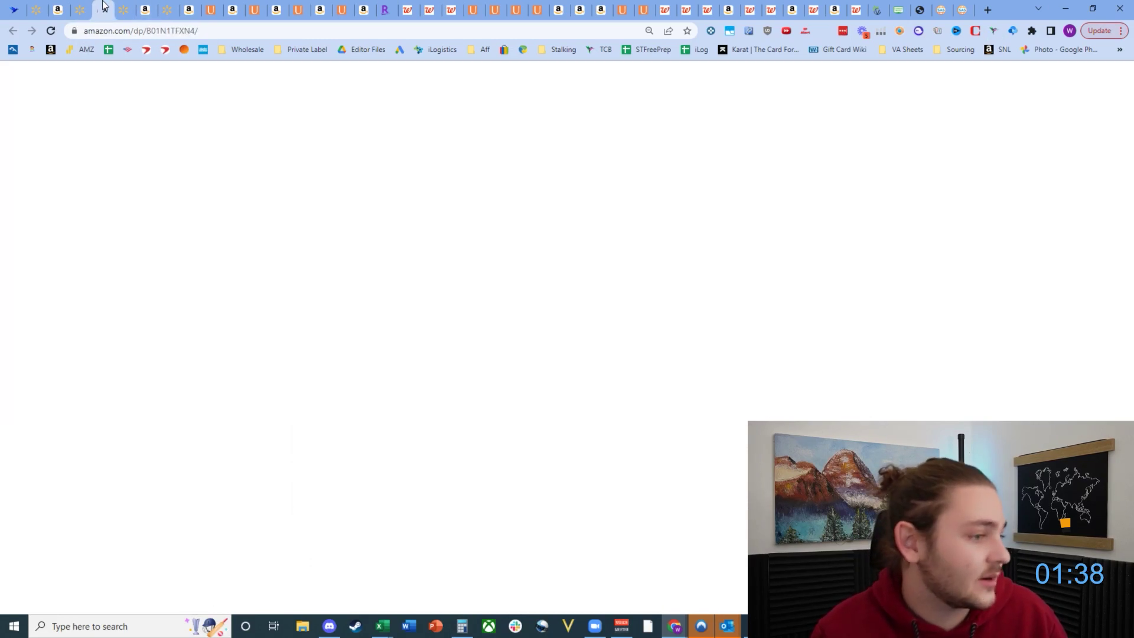
{"action": "scroll", "coordinate": [660, 279], "scroll_direction": "down", "scroll_amount": 3}
{"action": "scroll", "coordinate": [659, 279], "scroll_direction": "down", "scroll_amount": 4}
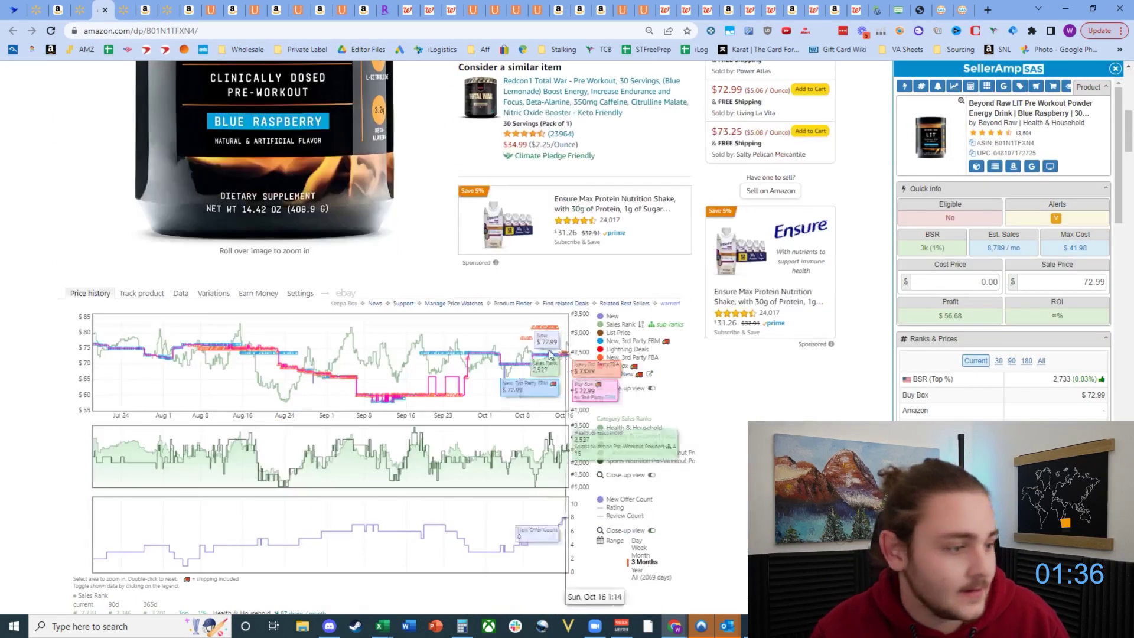
{"action": "scroll", "coordinate": [558, 367], "scroll_direction": "up", "scroll_amount": 4}
{"action": "scroll", "coordinate": [466, 327], "scroll_direction": "down", "scroll_amount": 6}
{"action": "scroll", "coordinate": [467, 327], "scroll_direction": "down", "scroll_amount": 2}
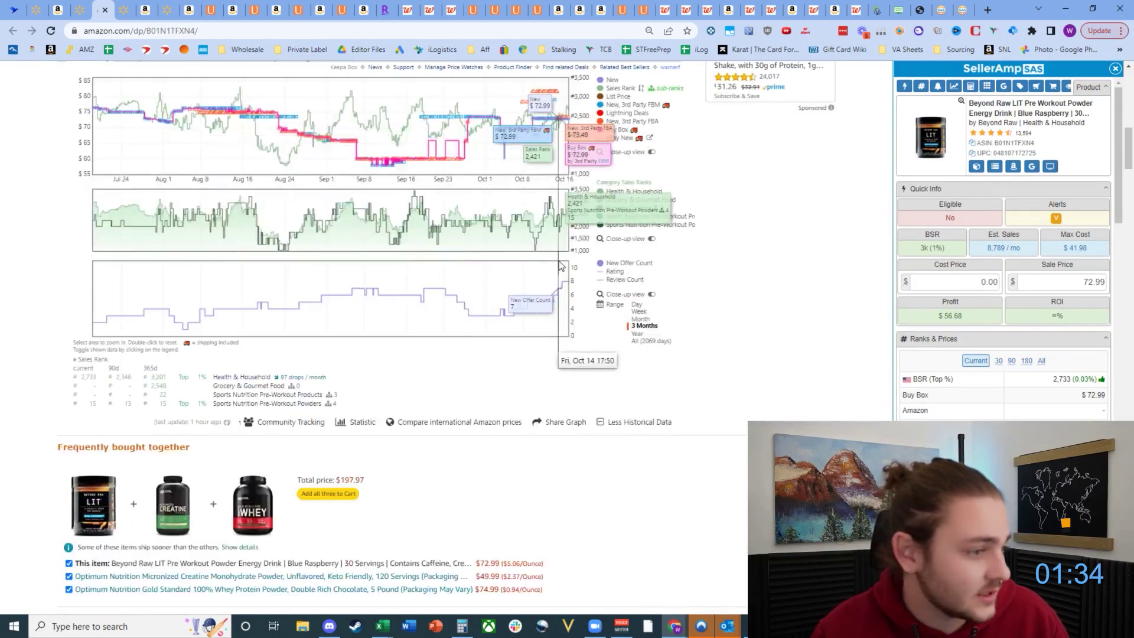
Step: Compare the servings and package size of the Beyond Raw LIT powder between its Walmart and Amazon pages
{"action": "scroll", "coordinate": [531, 414], "scroll_direction": "up", "scroll_amount": 5}
{"action": "scroll", "coordinate": [565, 436], "scroll_direction": "up", "scroll_amount": 5}
{"action": "left_click", "coordinate": [58, 8]}
{"action": "left_click", "coordinate": [78, 7]}
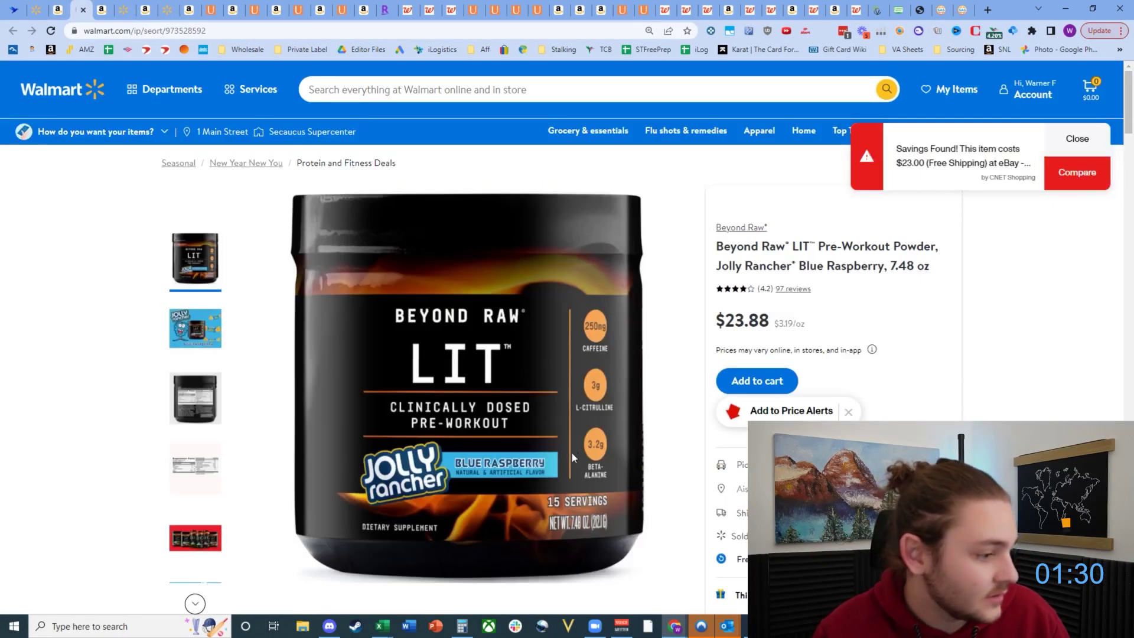
{"action": "left_click", "coordinate": [105, 6]}
{"action": "scroll", "coordinate": [355, 384], "scroll_direction": "up", "scroll_amount": 5}
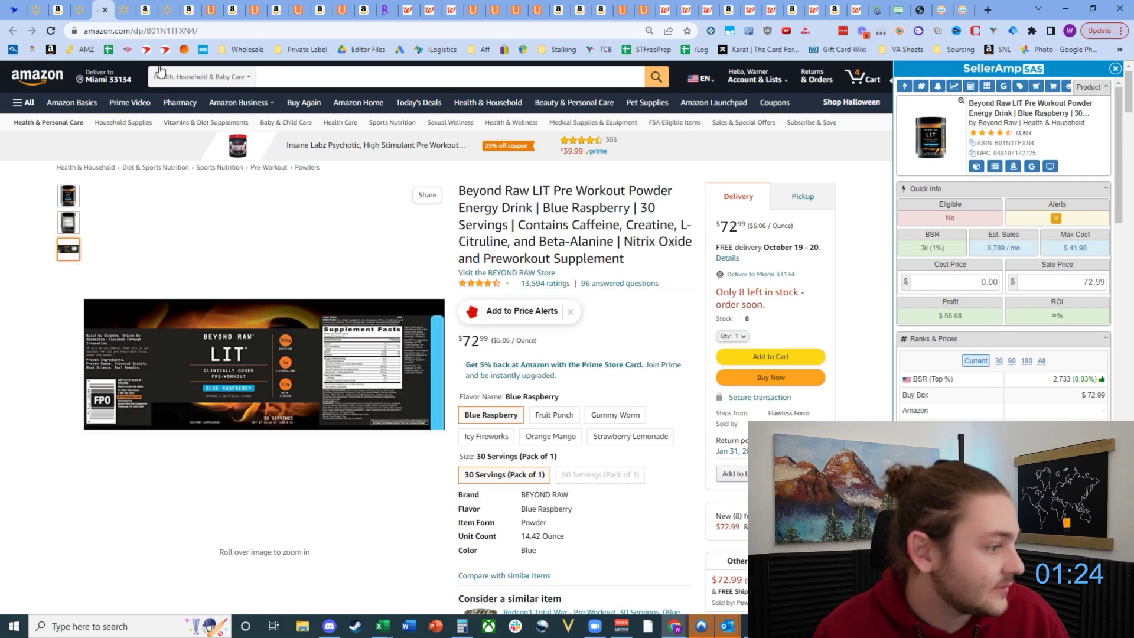
Step: Open the CLIF Builders Protein Bars pages on Walmart and Amazon and examine the three-month price history
{"action": "left_click", "coordinate": [124, 8]}
{"action": "left_click", "coordinate": [145, 8]}
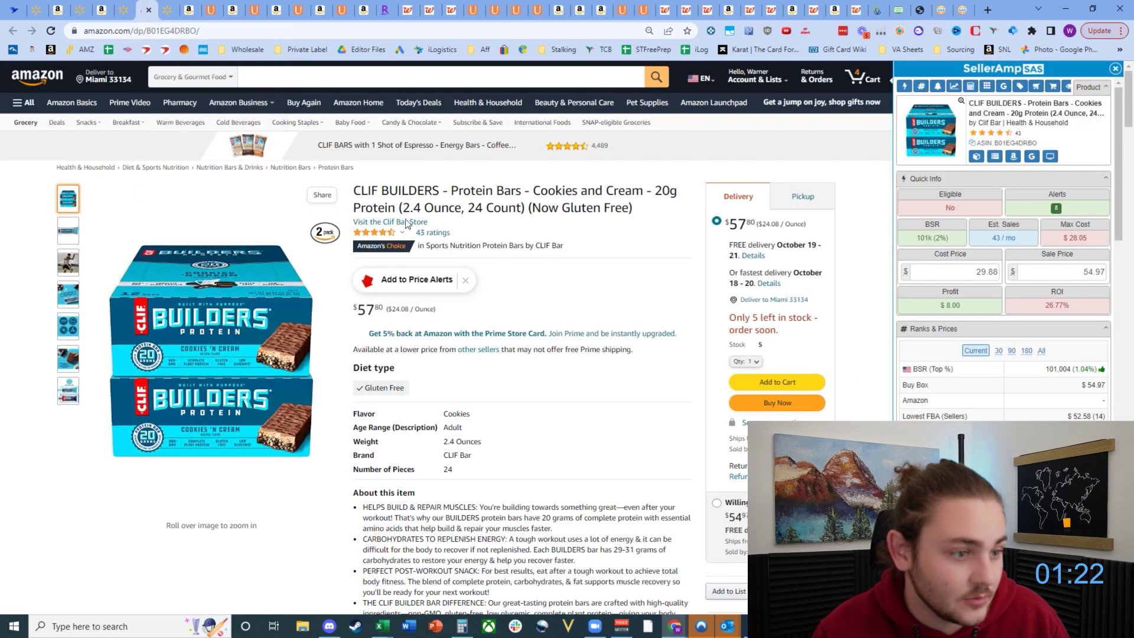
{"action": "scroll", "coordinate": [366, 348], "scroll_direction": "down", "scroll_amount": 8}
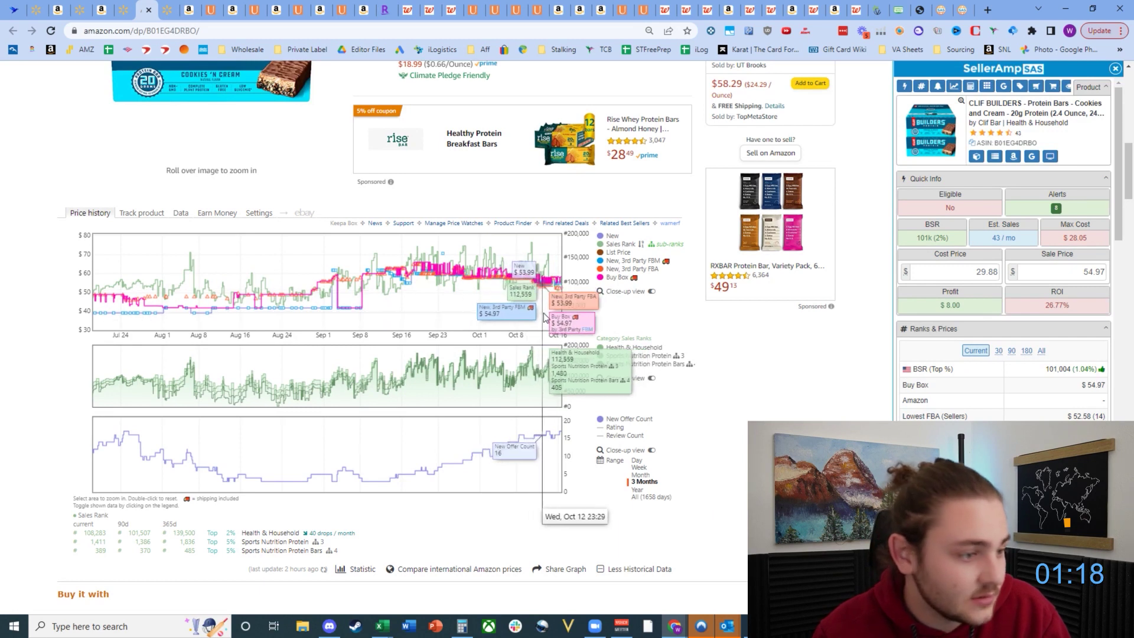
Step: Show the protein bars' 30-day averages in SellerAmp and set the sale price to $58.00, checking it against the price history
{"action": "left_click", "coordinate": [998, 351]}
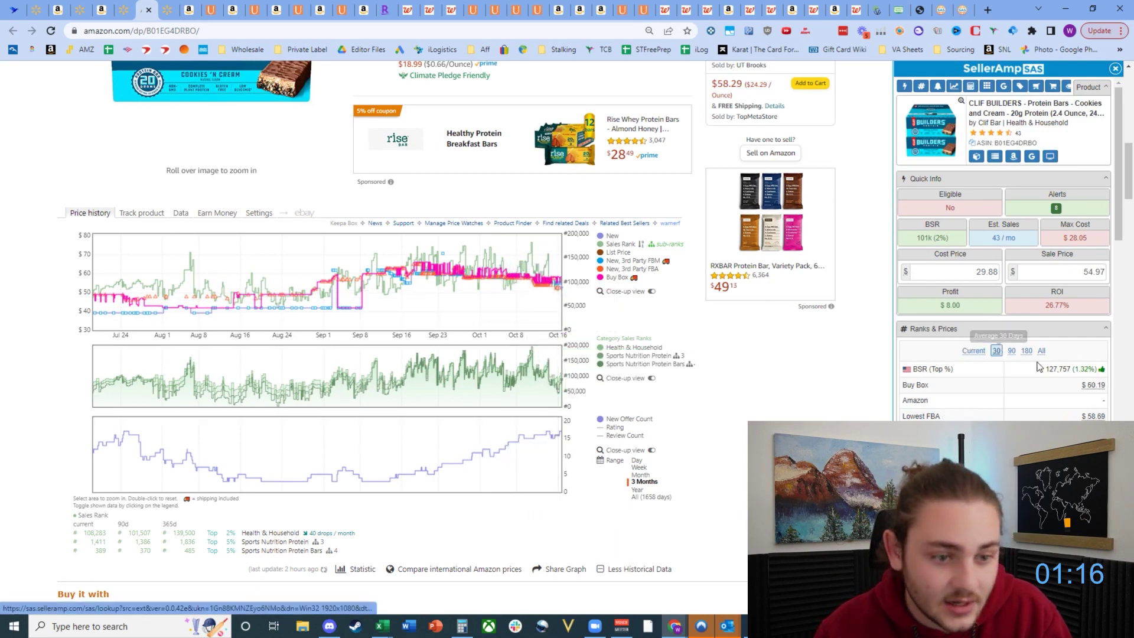
{"action": "mouse_move", "coordinate": [1070, 383]}
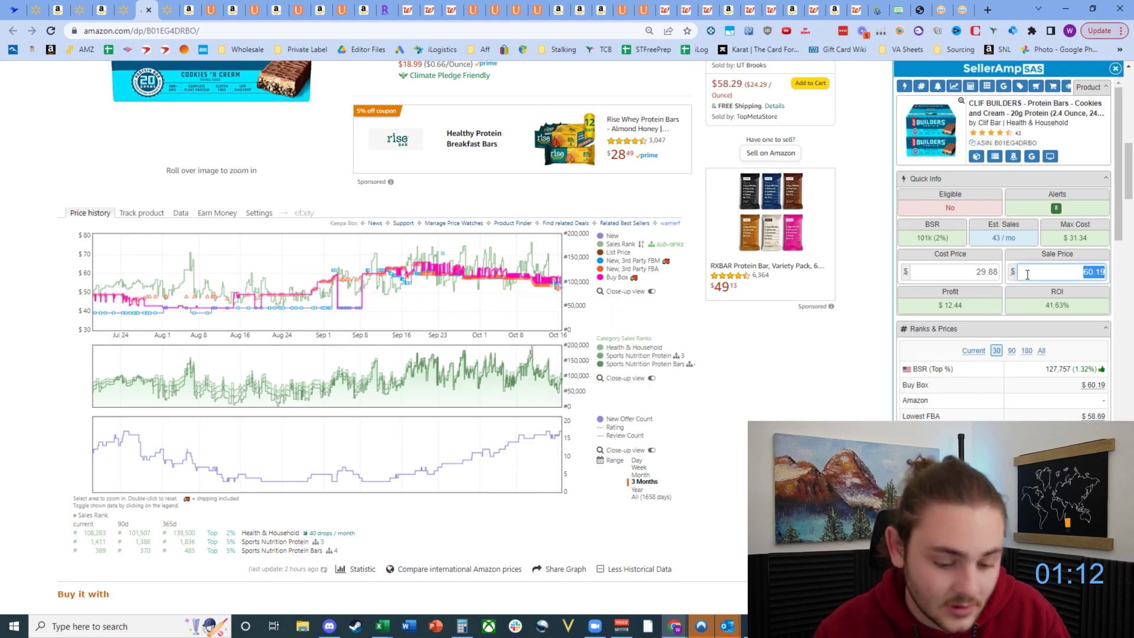
{"action": "key", "text": "Return"}
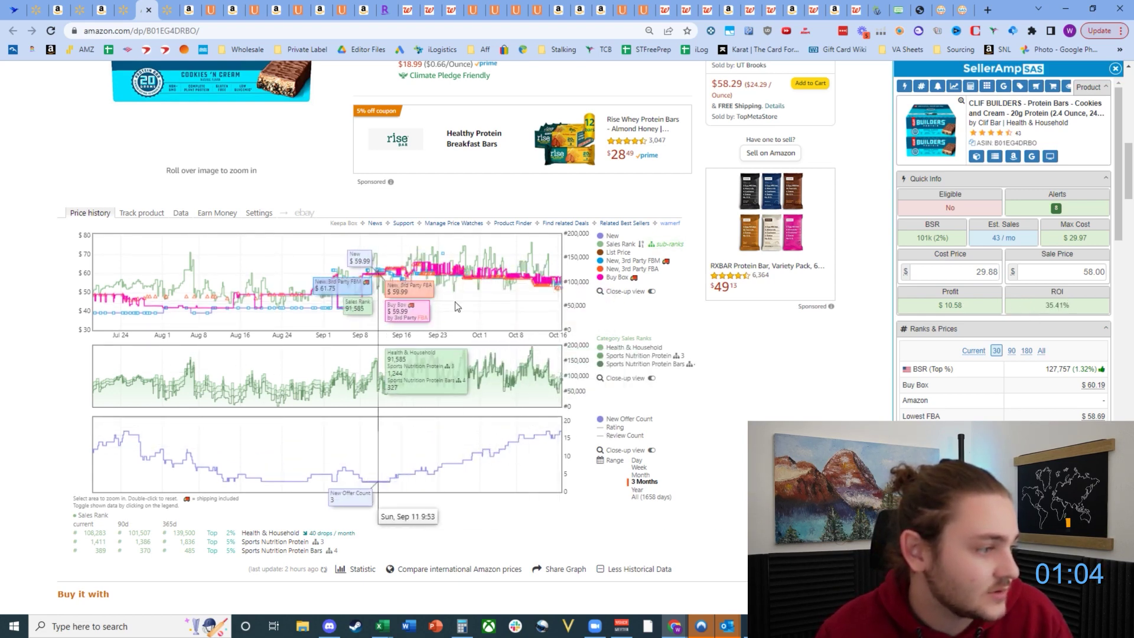
{"action": "scroll", "coordinate": [603, 337], "scroll_direction": "up", "scroll_amount": 2}
{"action": "scroll", "coordinate": [653, 346], "scroll_direction": "down", "scroll_amount": 4}
{"action": "scroll", "coordinate": [603, 377], "scroll_direction": "up", "scroll_amount": 2}
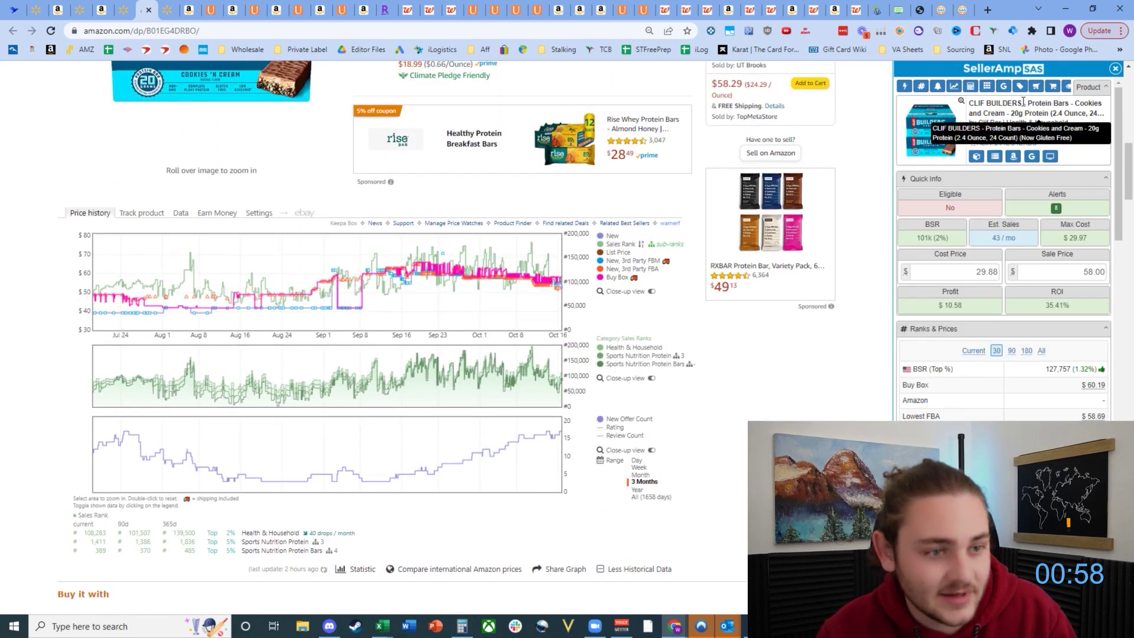
Step: Compare the Six Star Creatine X3 Fruit Punch product pages on Walmart and Amazon
{"action": "left_click", "coordinate": [167, 10]}
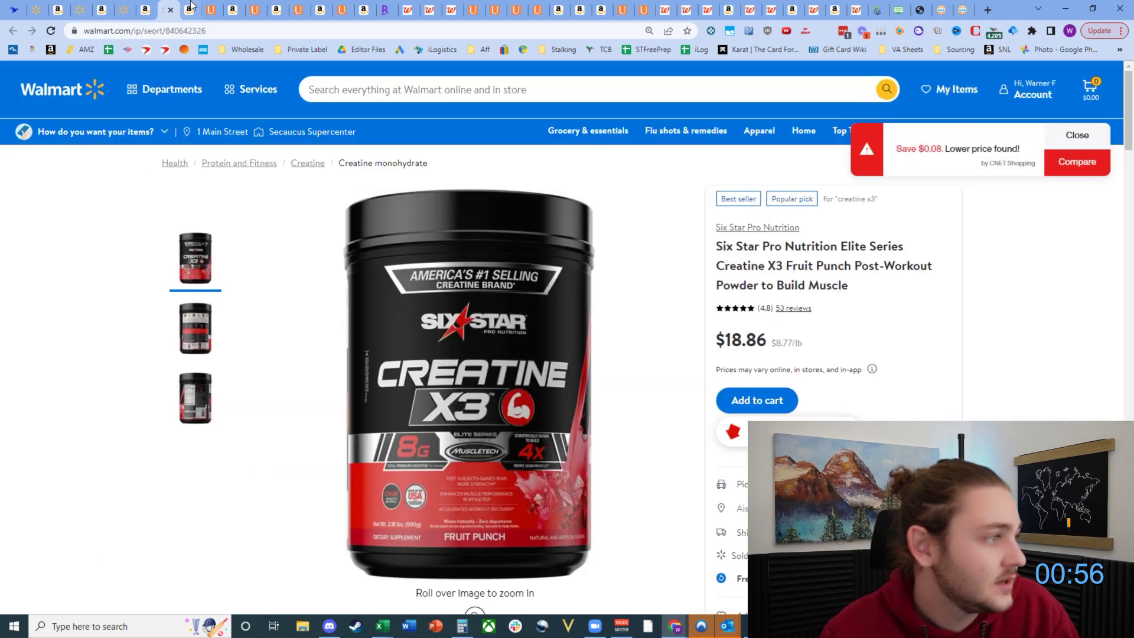
{"action": "left_click", "coordinate": [190, 7]}
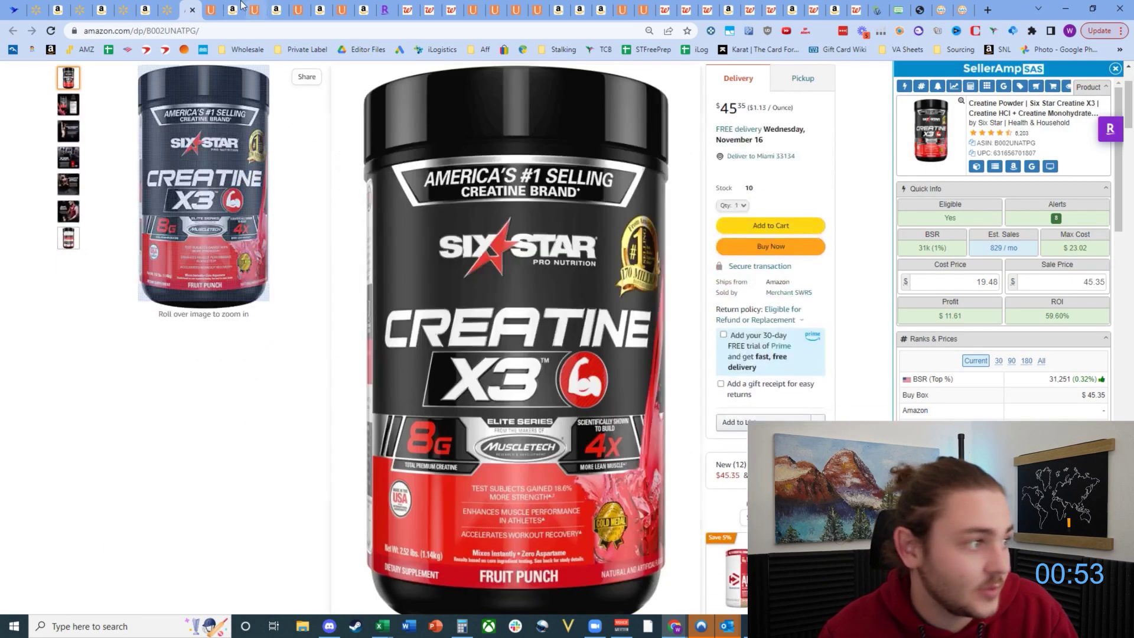
{"action": "left_click", "coordinate": [167, 9]}
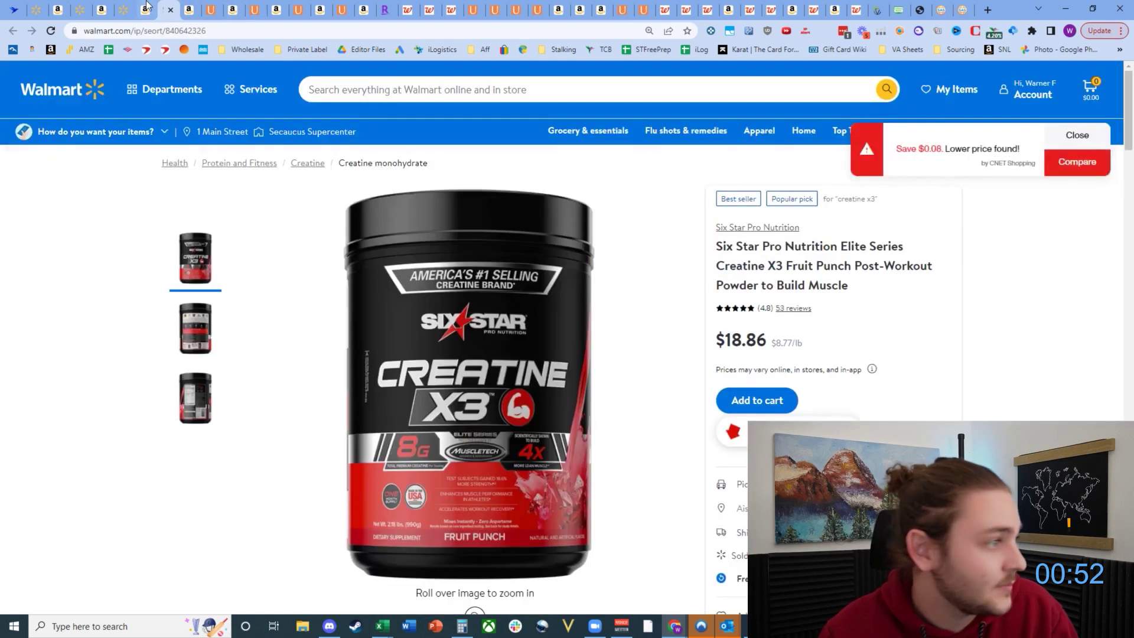
Step: Review the open Body Fortress, Beyond Raw and CLIF product pages again, ending with the protein bars' Walmart page and Amazon price history
{"action": "left_click", "coordinate": [101, 9]}
{"action": "left_click", "coordinate": [58, 10]}
{"action": "left_click", "coordinate": [36, 9]}
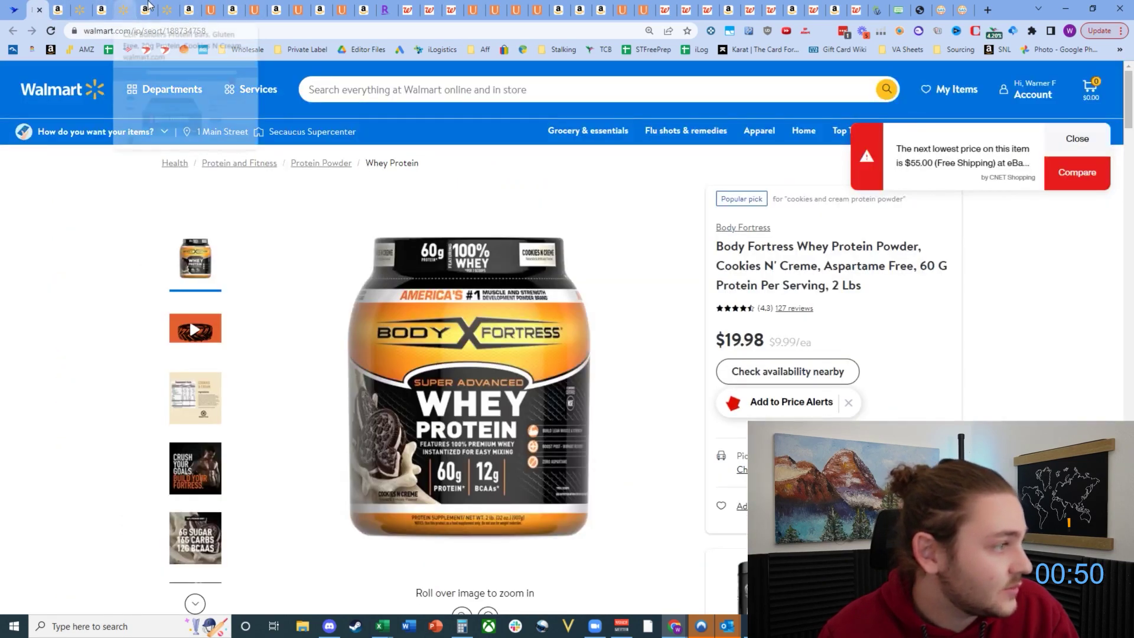
{"action": "left_click", "coordinate": [101, 9]}
{"action": "left_click", "coordinate": [167, 9]}
{"action": "left_click", "coordinate": [148, 9]}
{"action": "left_click", "coordinate": [125, 9]}
{"action": "left_click", "coordinate": [151, 8]}
{"action": "left_click", "coordinate": [134, 9]}
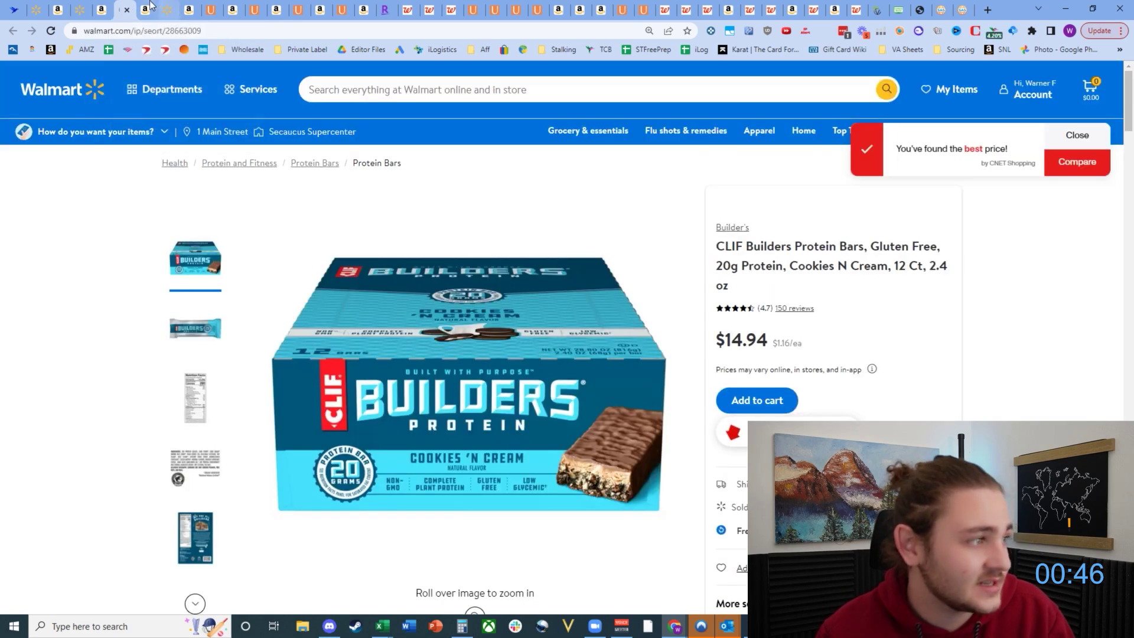
{"action": "left_click", "coordinate": [150, 8]}
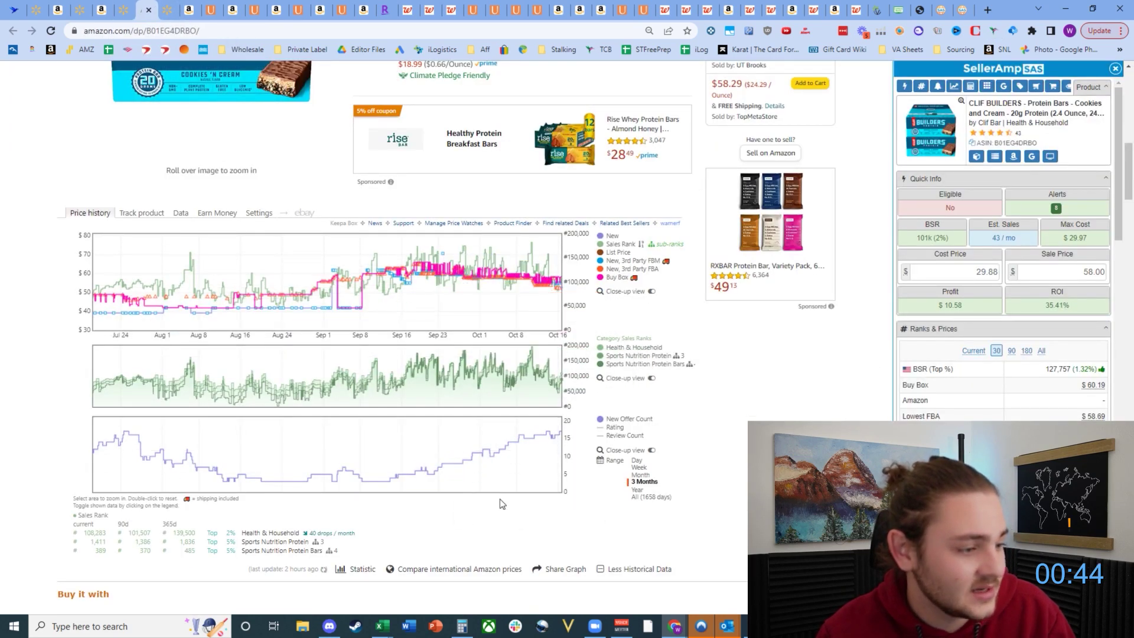
Step: Recheck the Six Star Creatine X3 pages on Walmart and Amazon and examine the three-month price history
{"action": "left_click", "coordinate": [188, 10]}
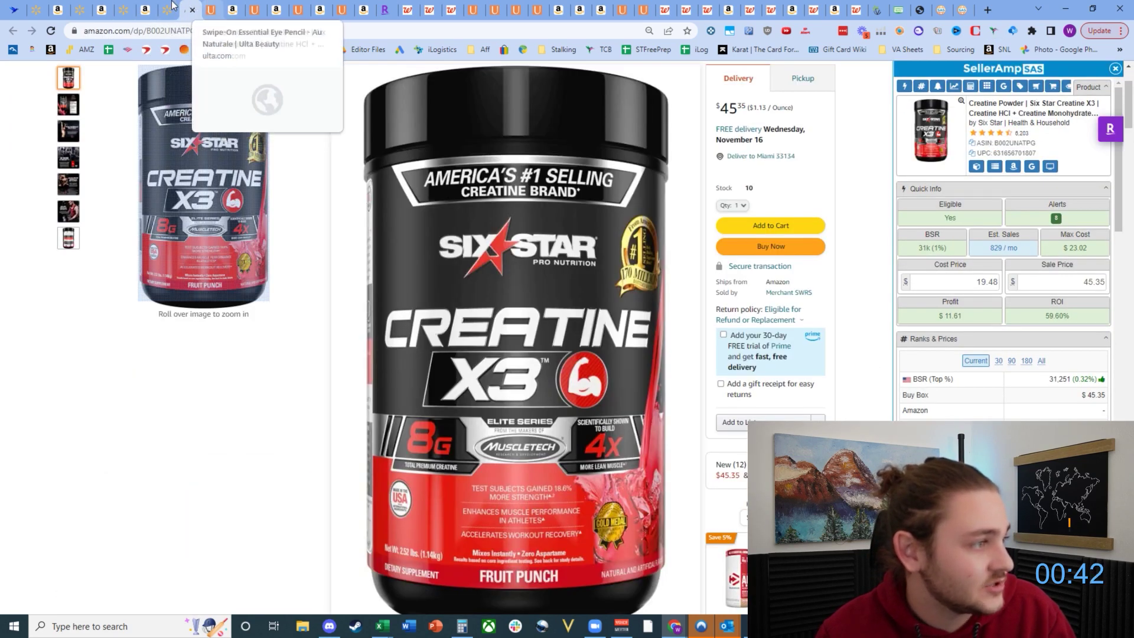
{"action": "left_click", "coordinate": [174, 7]}
{"action": "left_click", "coordinate": [187, 8]}
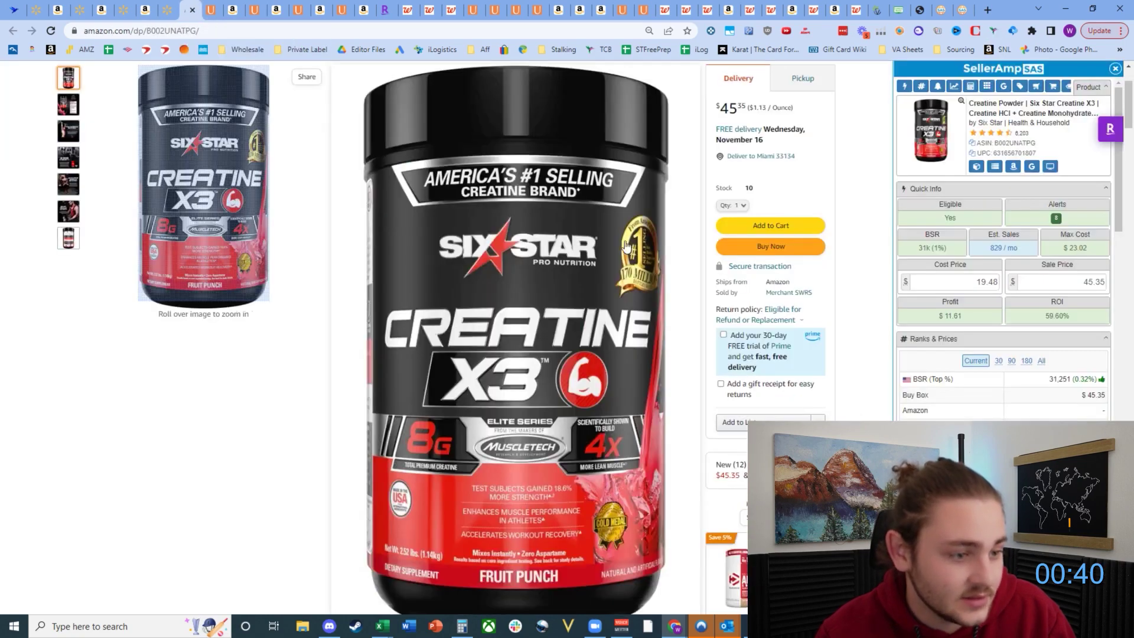
{"action": "scroll", "coordinate": [592, 327], "scroll_direction": "down", "scroll_amount": 10}
{"action": "scroll", "coordinate": [593, 327], "scroll_direction": "down", "scroll_amount": 1}
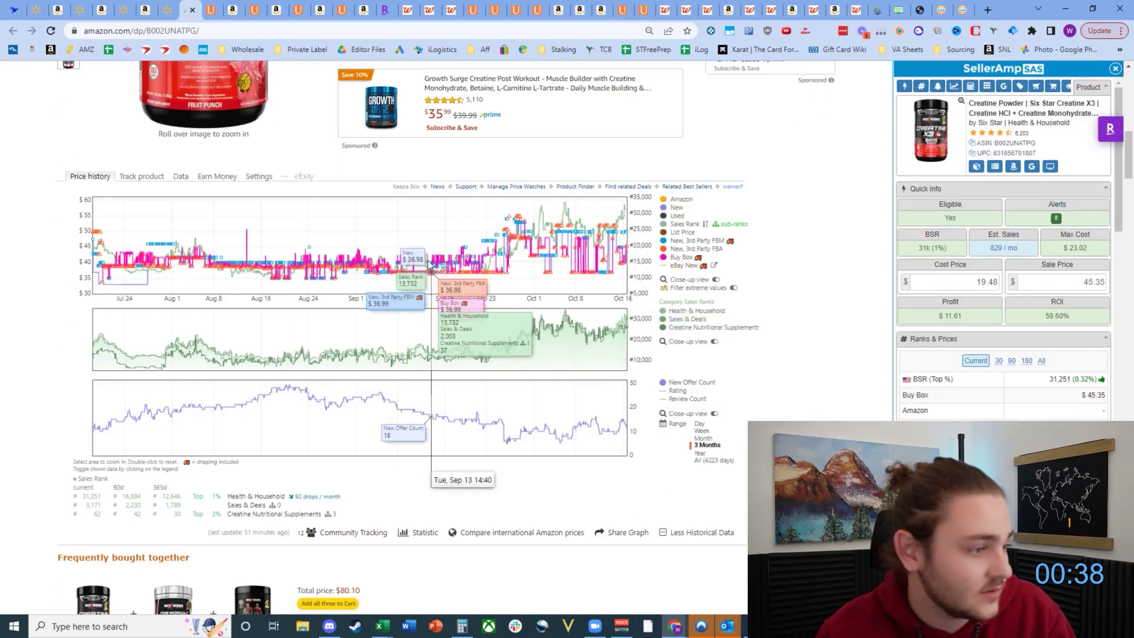
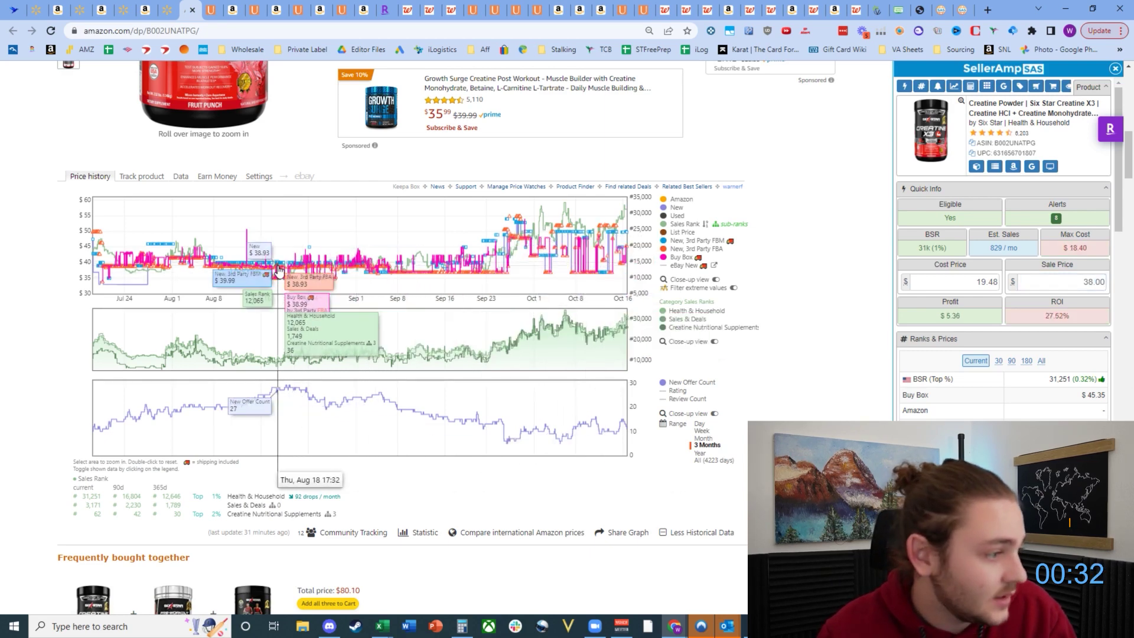
Step: Show the Creatine X3's 30-day averages in SellerAmp and use the 30-day Buy Box price of $42.21 as the sale price
{"action": "left_click", "coordinate": [178, 6]}
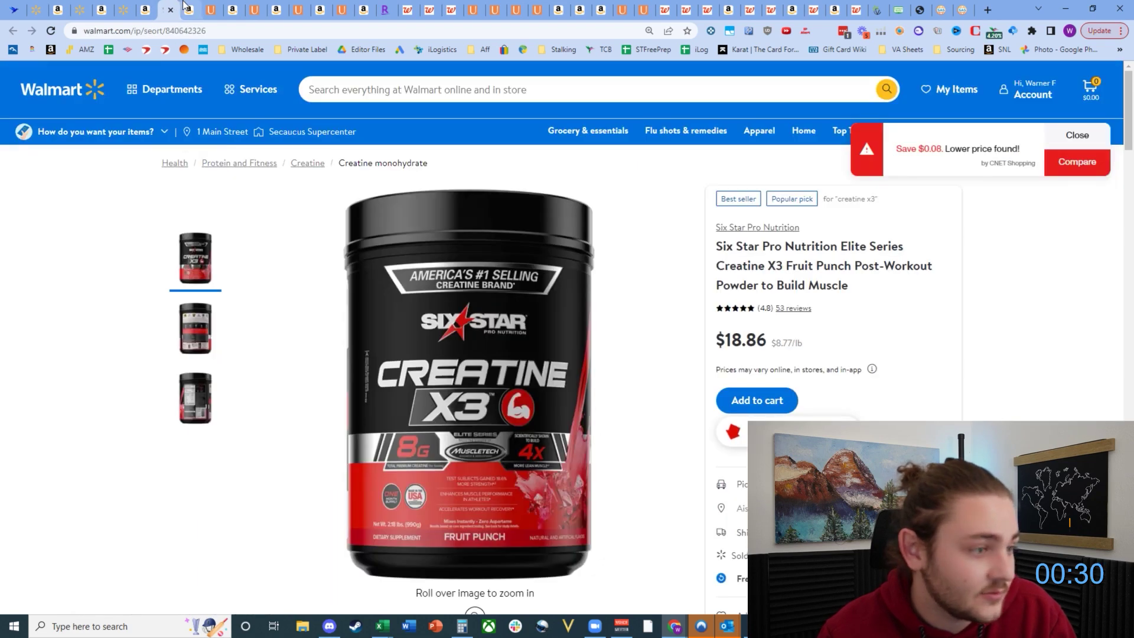
{"action": "left_click", "coordinate": [187, 7]}
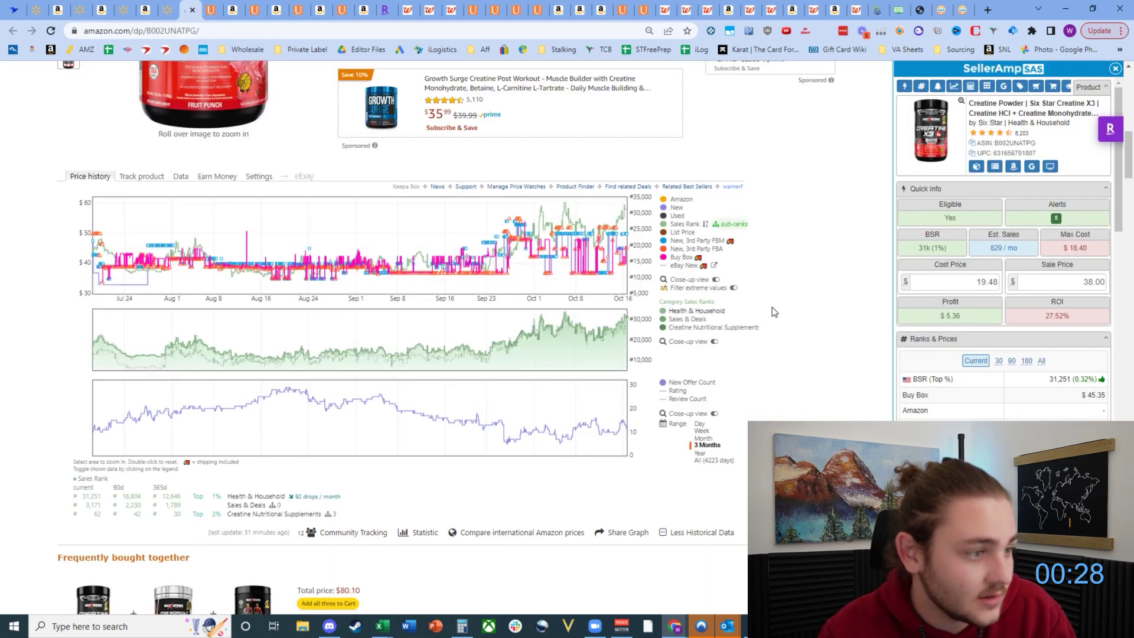
{"action": "left_click", "coordinate": [998, 360]}
{"action": "left_click", "coordinate": [1093, 394]}
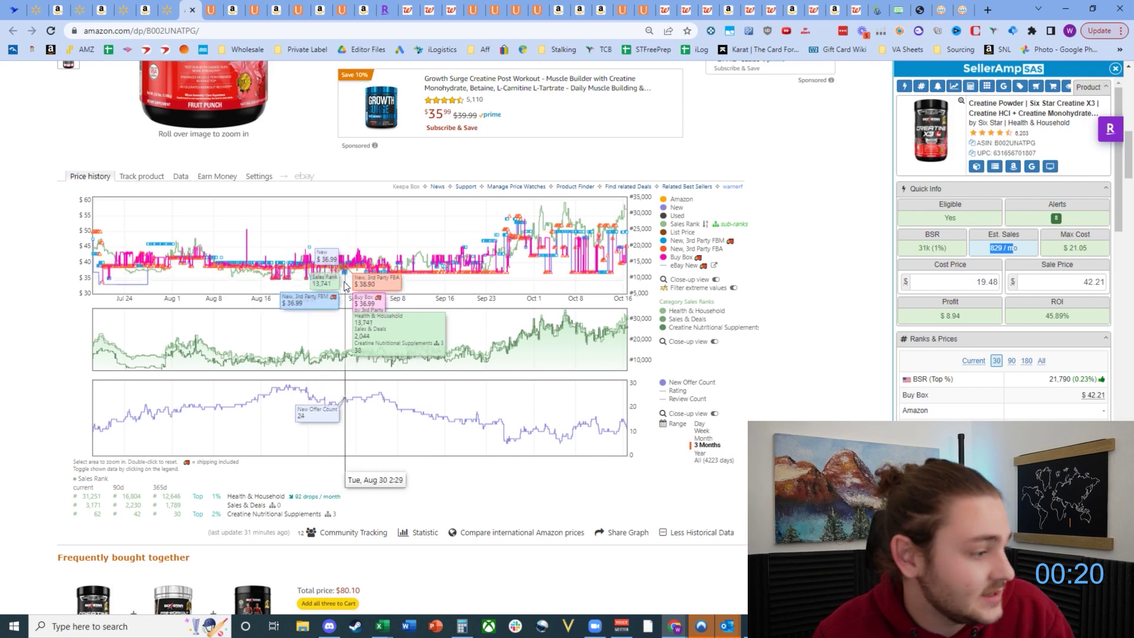
Step: Compare the Six Star Creatine X3 product photos and labels on Walmart and Amazon, checking container size and supplement facts
{"action": "scroll", "coordinate": [346, 199], "scroll_direction": "up", "scroll_amount": 10}
{"action": "scroll", "coordinate": [346, 198], "scroll_direction": "up", "scroll_amount": 3}
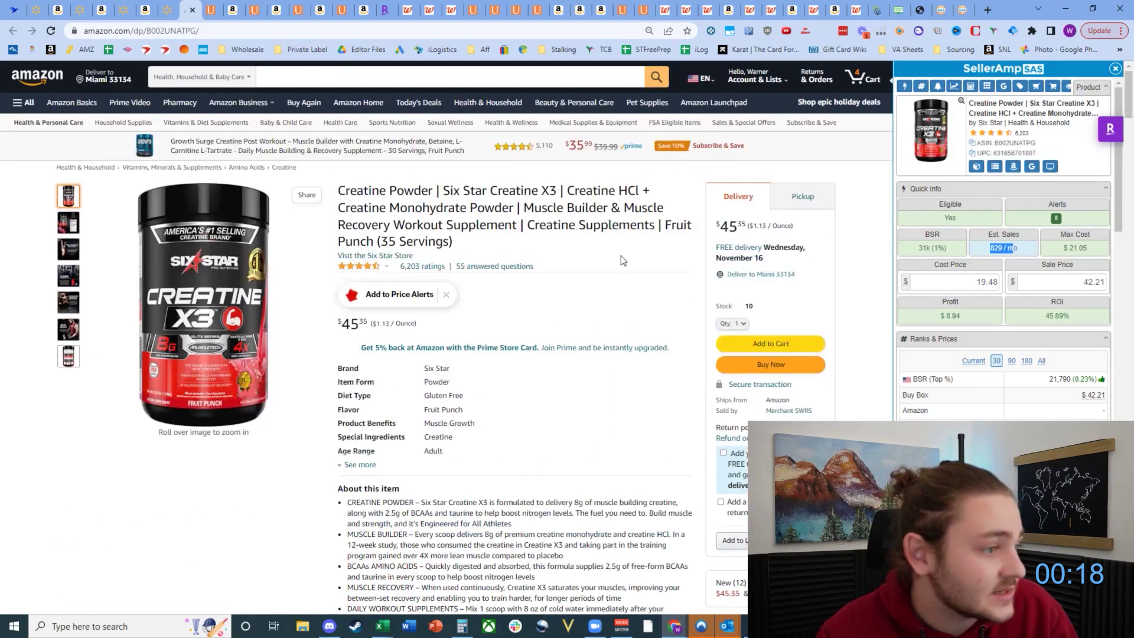
{"action": "left_click", "coordinate": [143, 10]}
{"action": "left_click", "coordinate": [167, 10]}
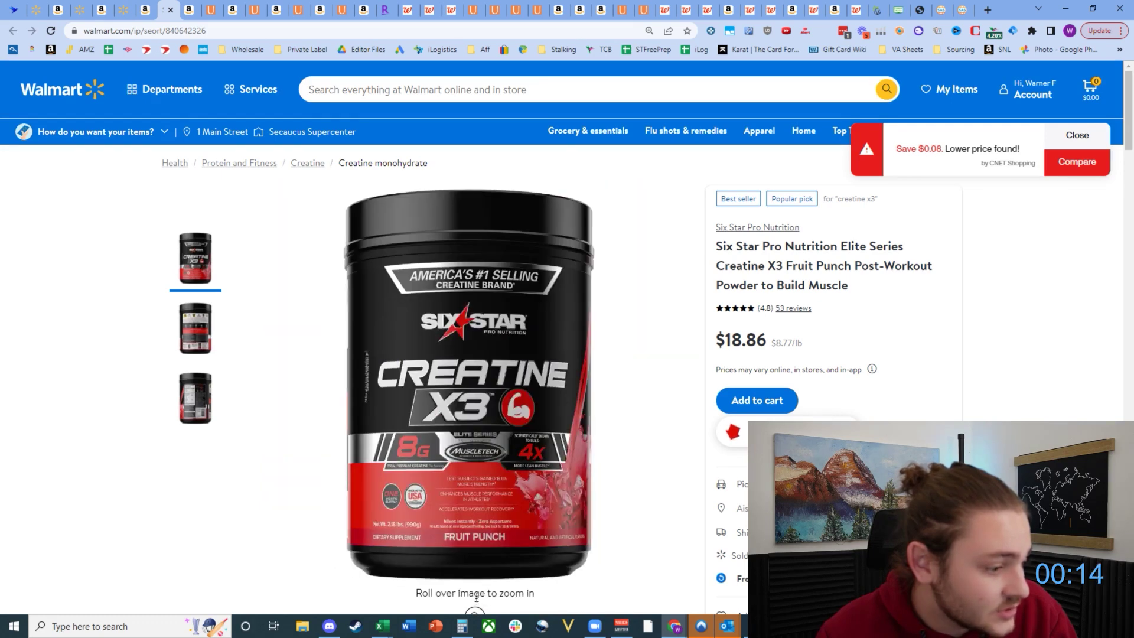
{"action": "left_click", "coordinate": [194, 7]}
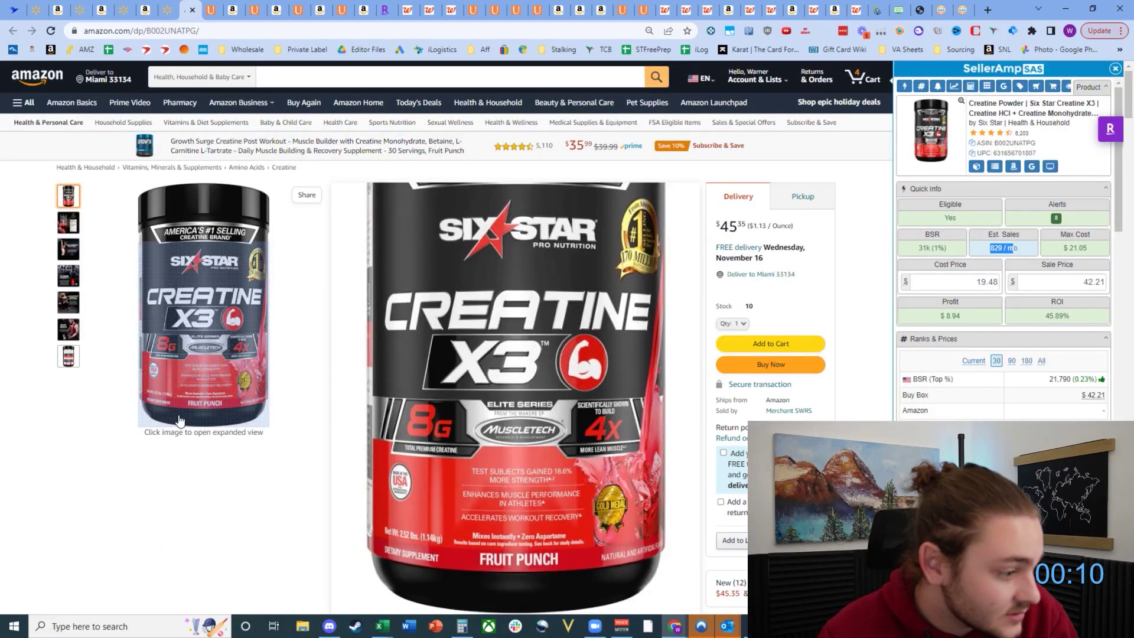
{"action": "left_click", "coordinate": [168, 10]}
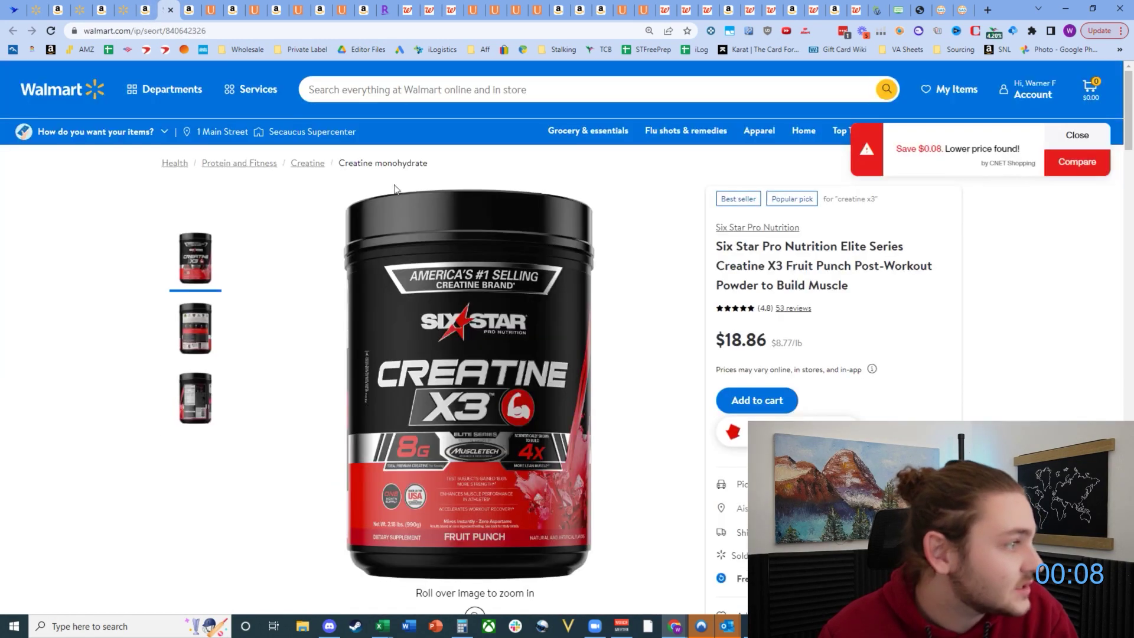
{"action": "left_click", "coordinate": [208, 394]}
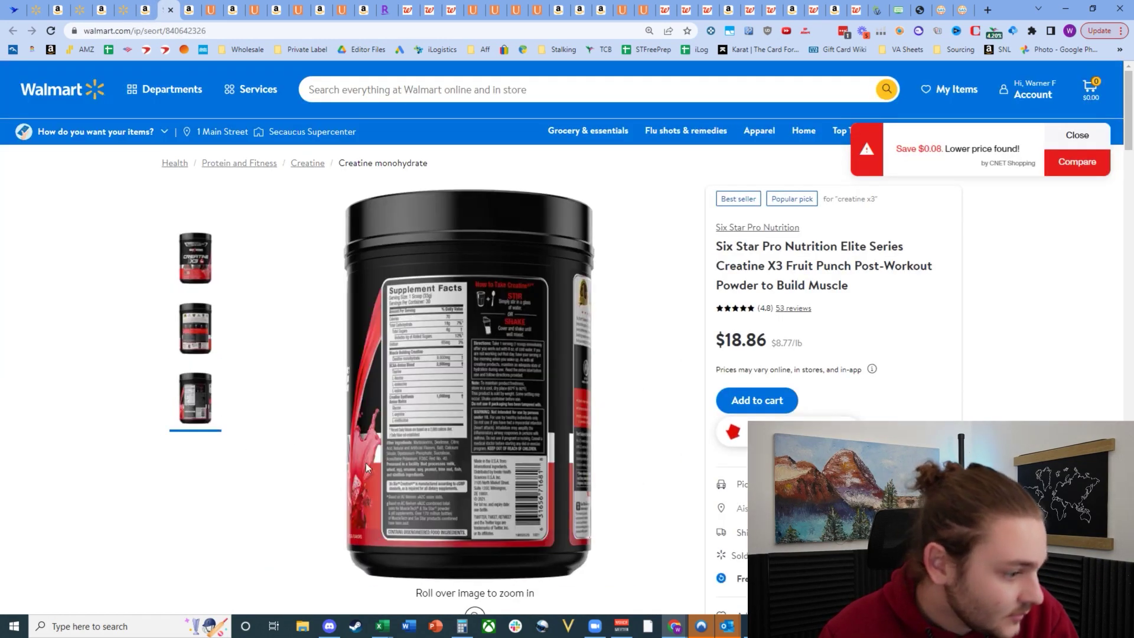
{"action": "left_click", "coordinate": [194, 7]}
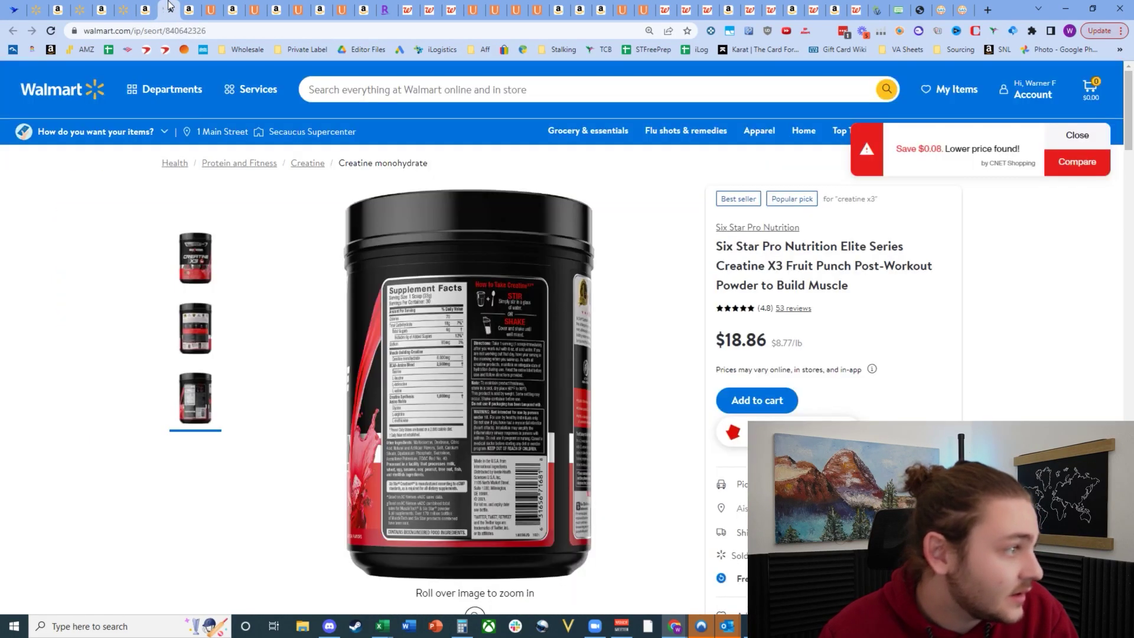
{"action": "left_click", "coordinate": [168, 10]}
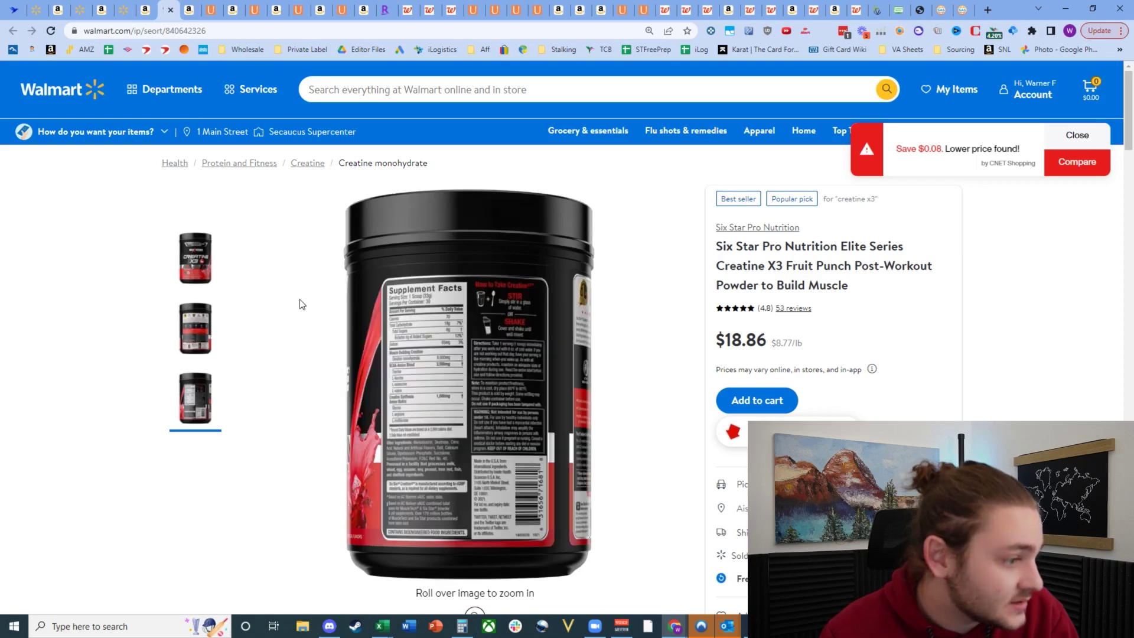
{"action": "left_click", "coordinate": [196, 7]}
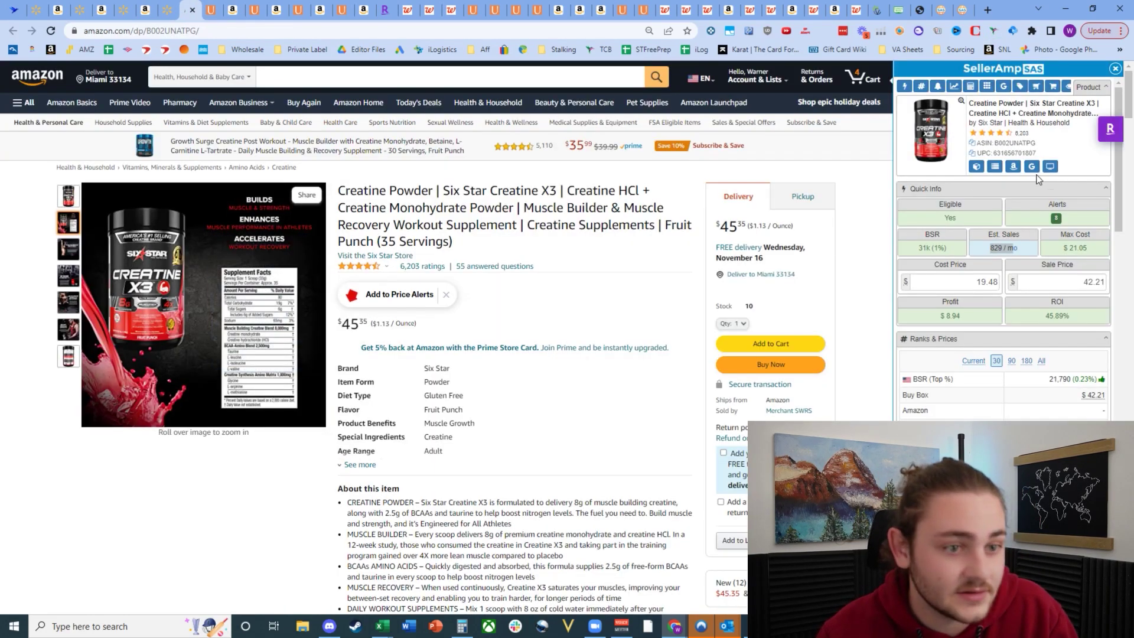
Step: Search Google for the Six Star Creatine X3 listing title from SellerAmp and examine the retailer results
{"action": "left_click", "coordinate": [1033, 170]}
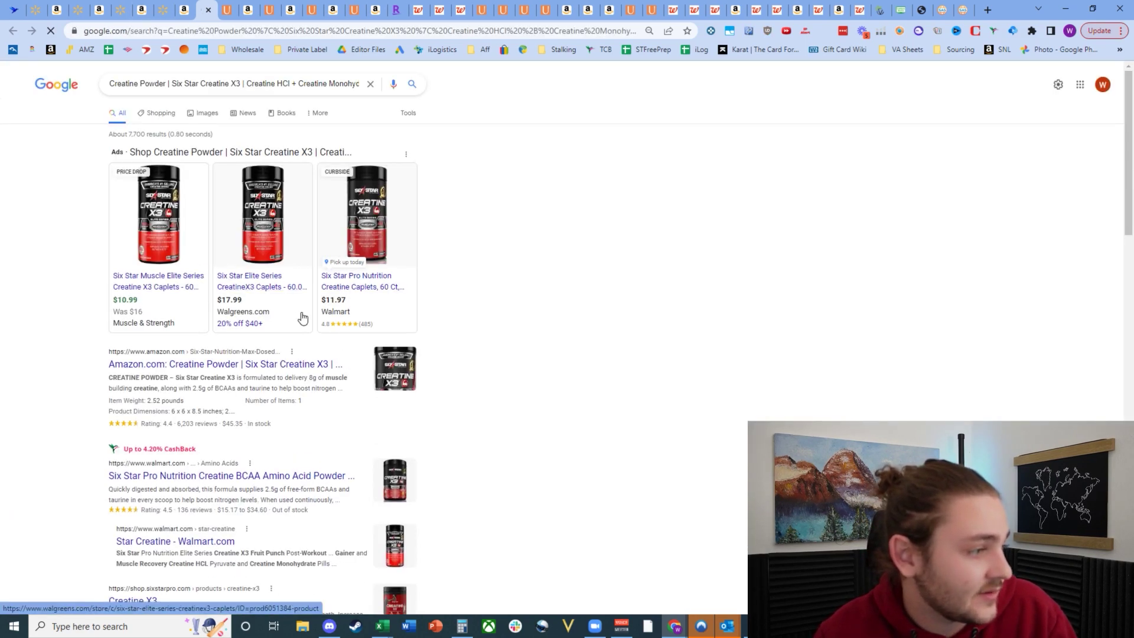
{"action": "scroll", "coordinate": [205, 433], "scroll_direction": "down", "scroll_amount": 3}
{"action": "scroll", "coordinate": [253, 309], "scroll_direction": "down", "scroll_amount": 6}
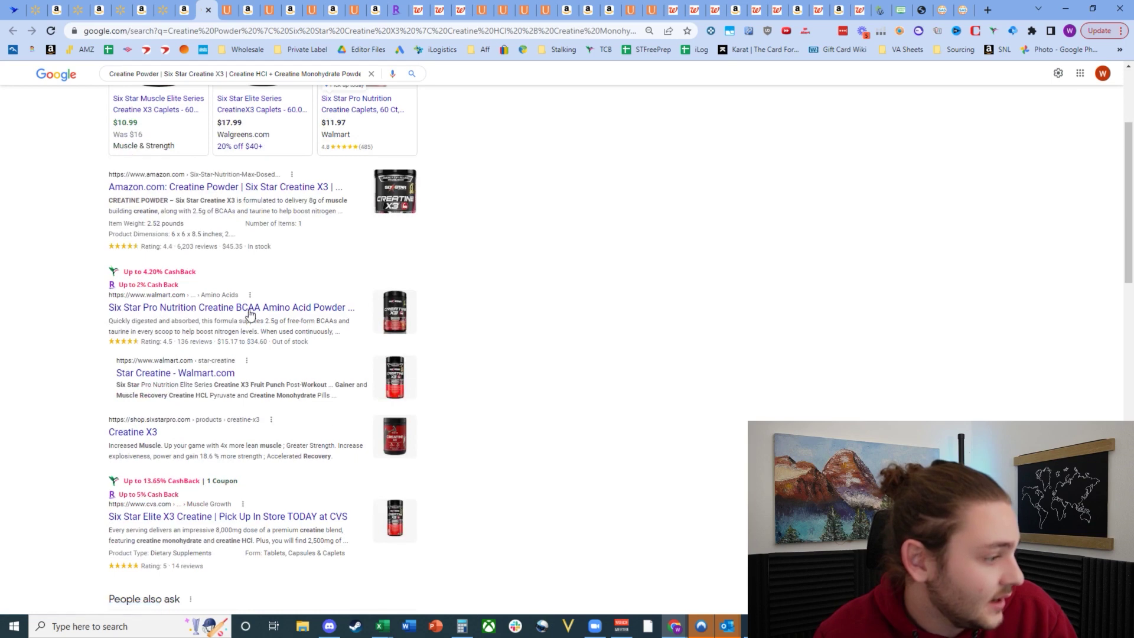
{"action": "scroll", "coordinate": [302, 302], "scroll_direction": "up", "scroll_amount": 9}
{"action": "left_click", "coordinate": [301, 302]}
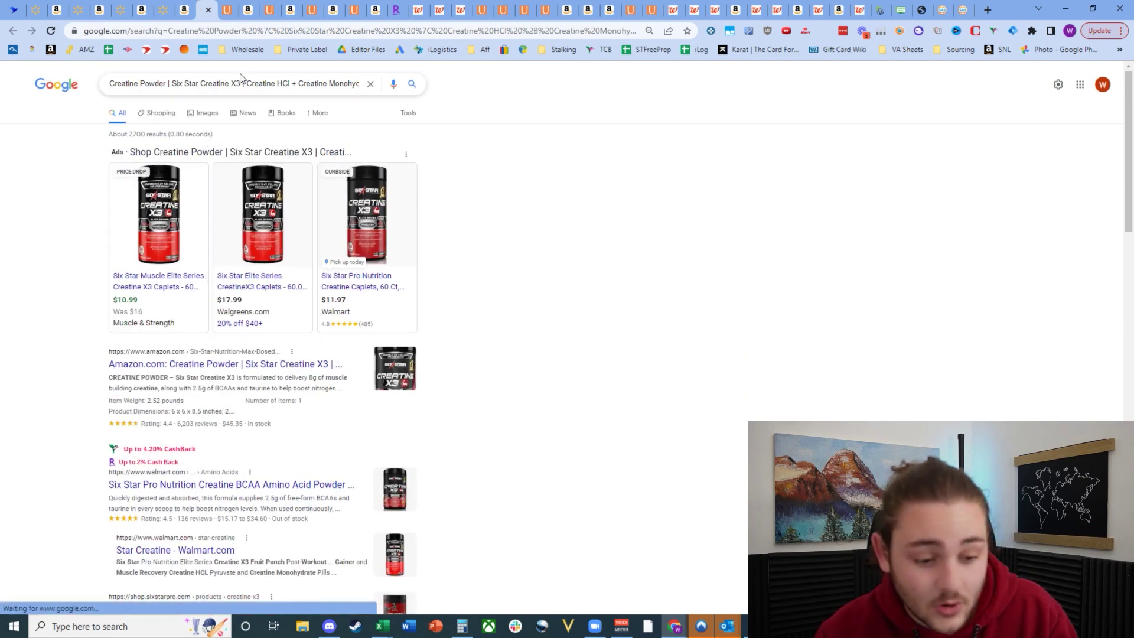
Step: Review the Au Naturale Swipe-On Essential Eye Pencil in Deep Sea on Ulta and its Amazon three-month price history
{"action": "left_click", "coordinate": [235, 7]}
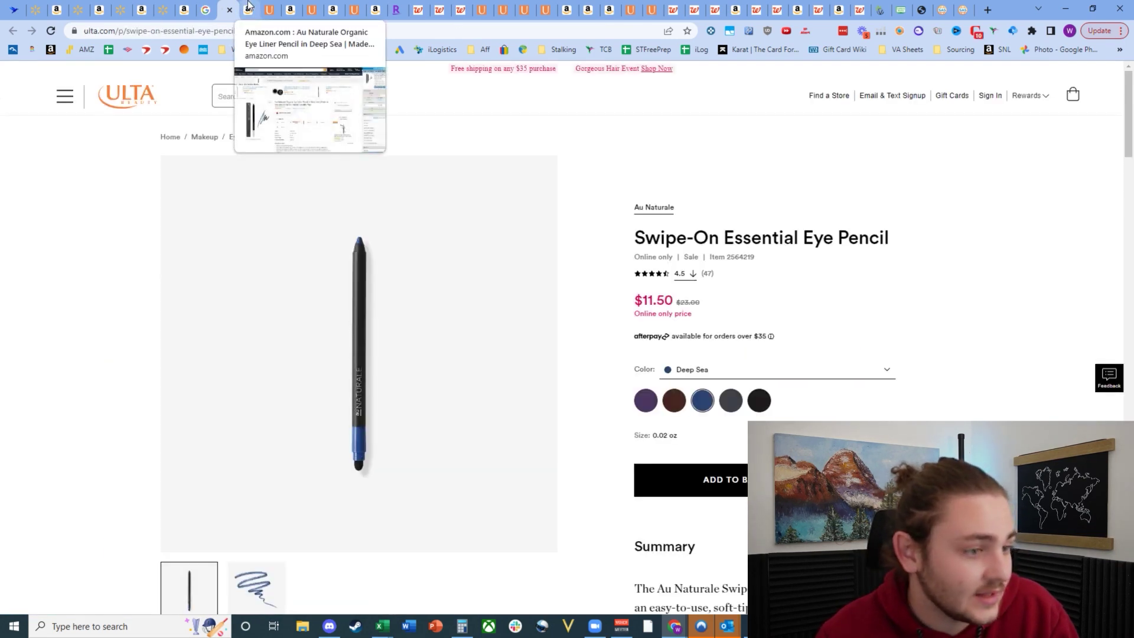
{"action": "left_click", "coordinate": [248, 5]}
{"action": "scroll", "coordinate": [336, 301], "scroll_direction": "down", "scroll_amount": 6}
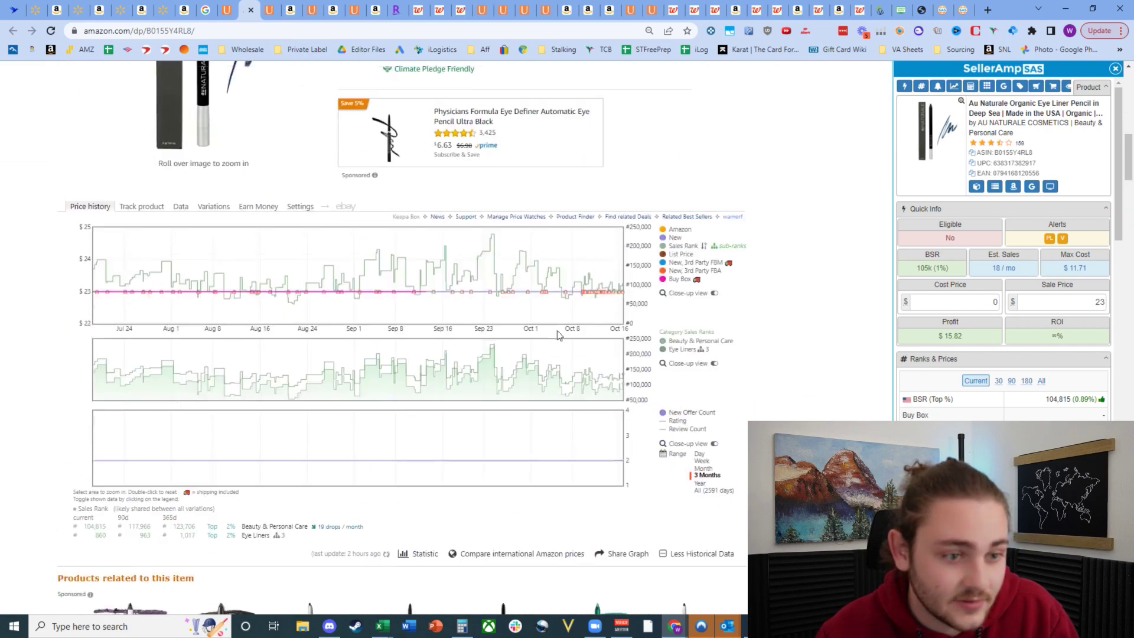
{"action": "scroll", "coordinate": [449, 262], "scroll_direction": "up", "scroll_amount": 6}
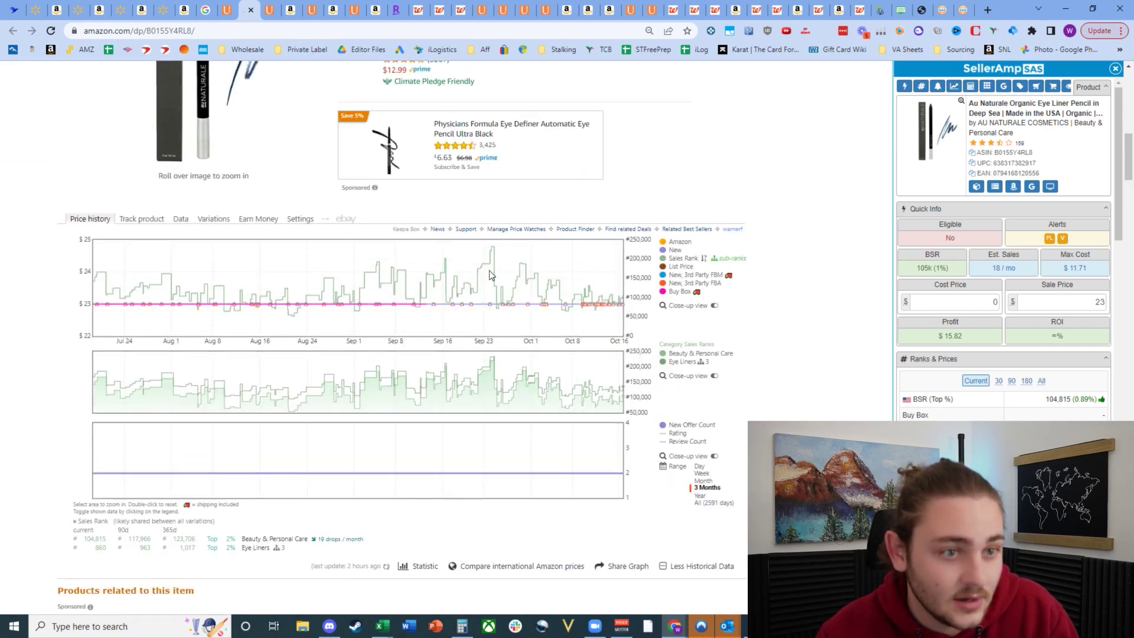
{"action": "scroll", "coordinate": [471, 436], "scroll_direction": "down", "scroll_amount": 4}
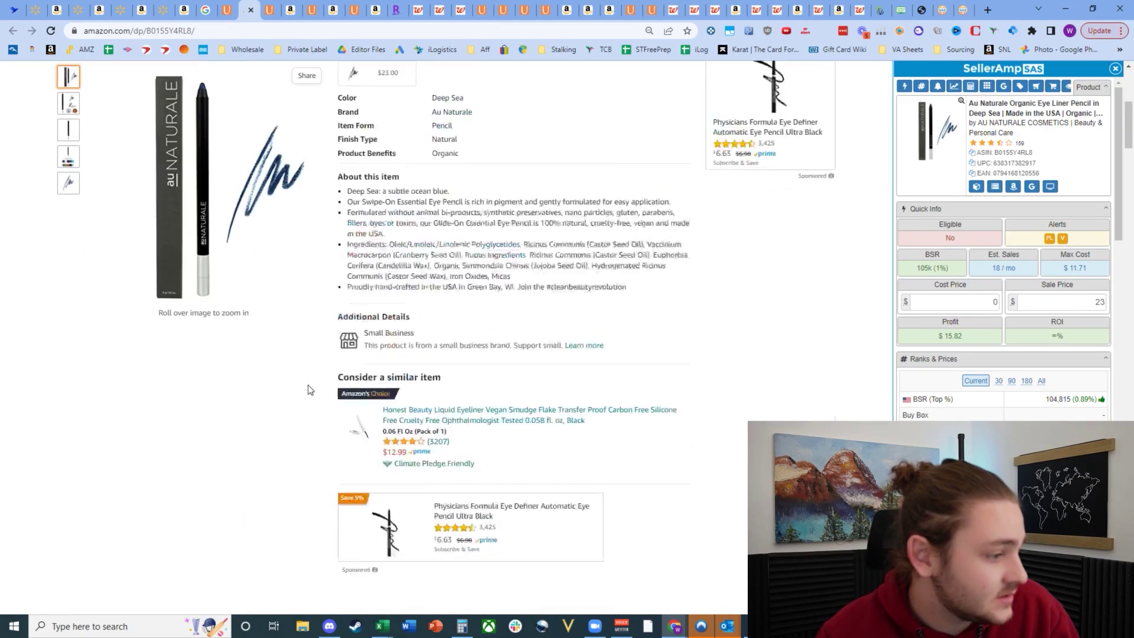
Step: Examine the Au Naturale eye pencil's Amazon description, color chart photo and SellerAmp variation list
{"action": "left_click", "coordinate": [185, 322]}
{"action": "scroll", "coordinate": [813, 329], "scroll_direction": "down", "scroll_amount": 8}
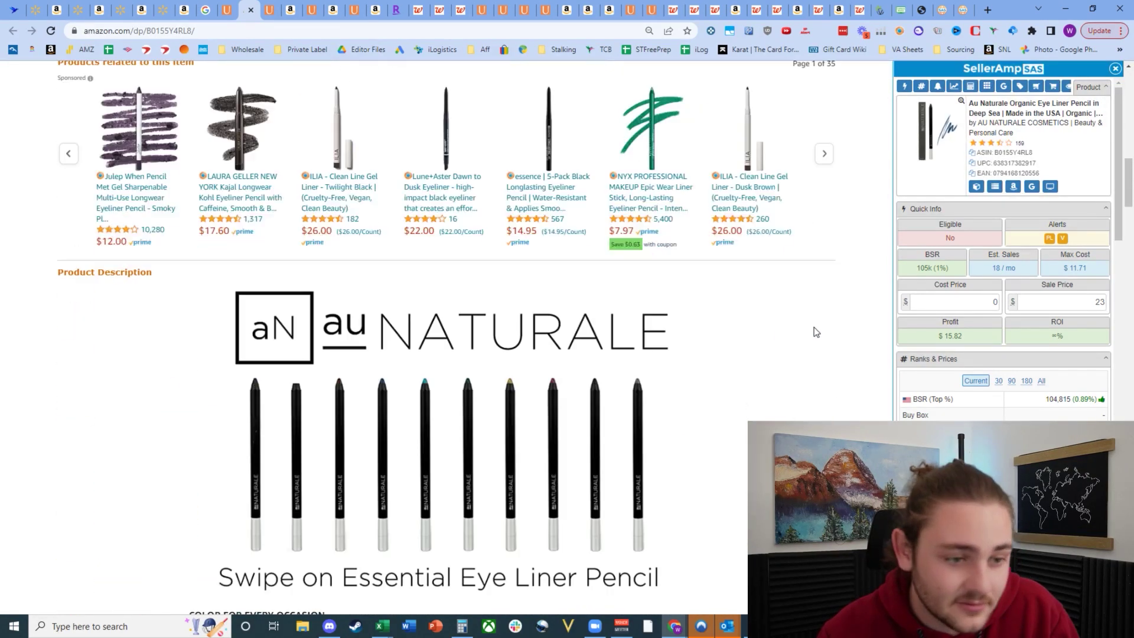
{"action": "scroll", "coordinate": [1000, 379], "scroll_direction": "down", "scroll_amount": 6}
{"action": "scroll", "coordinate": [1030, 413], "scroll_direction": "down", "scroll_amount": 3}
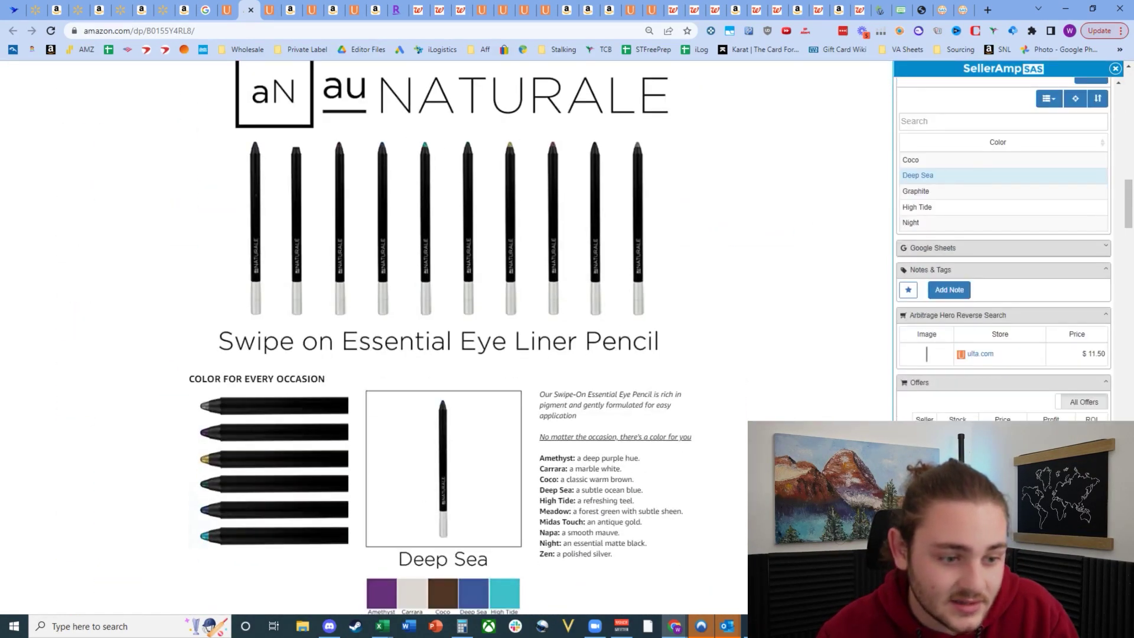
{"action": "scroll", "coordinate": [470, 365], "scroll_direction": "up", "scroll_amount": 12}
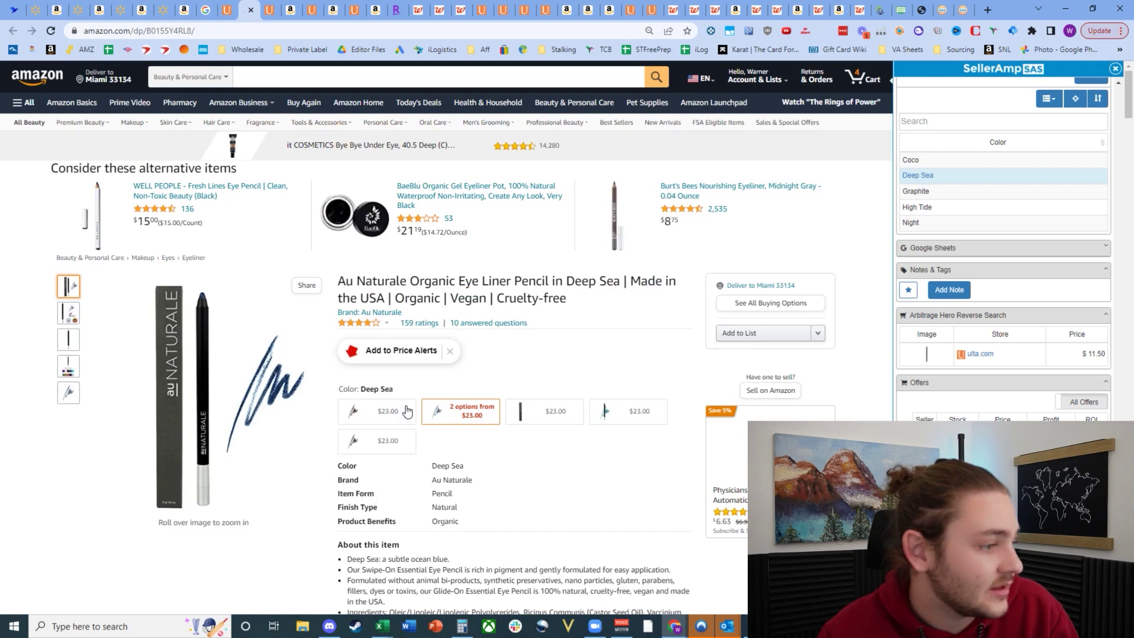
{"action": "mouse_move", "coordinate": [69, 366]}
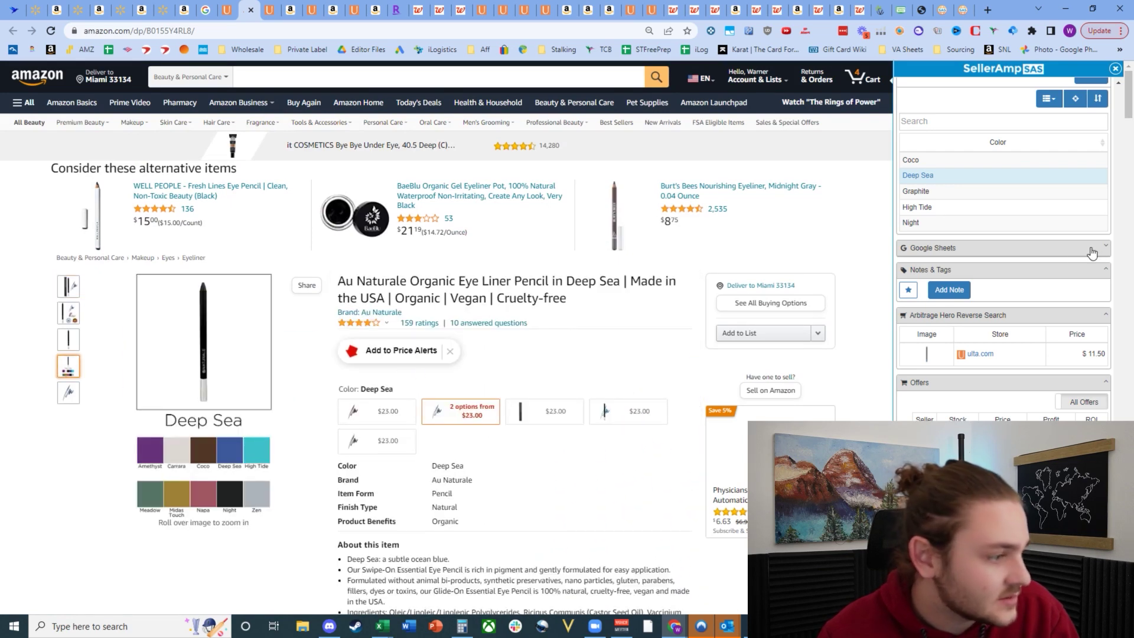
{"action": "scroll", "coordinate": [1064, 258], "scroll_direction": "up", "scroll_amount": 5}
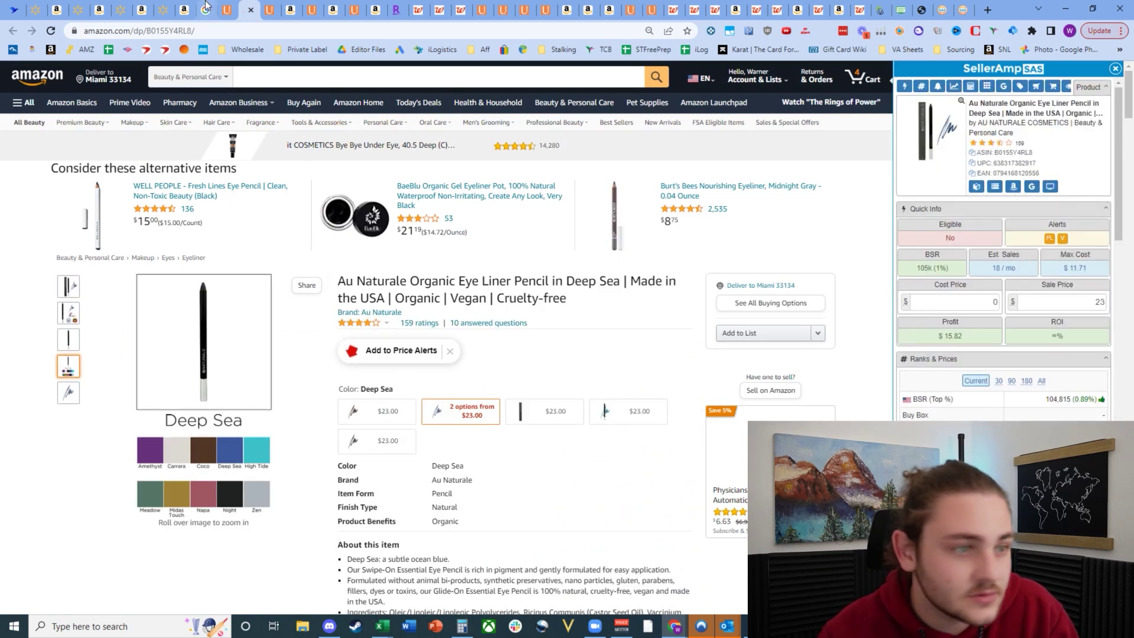
Step: Recheck the eye pencil's Ulta page and examine the Amazon sellers' stock history in the Keepa offers data
{"action": "left_click", "coordinate": [227, 9]}
{"action": "left_click", "coordinate": [250, 6]}
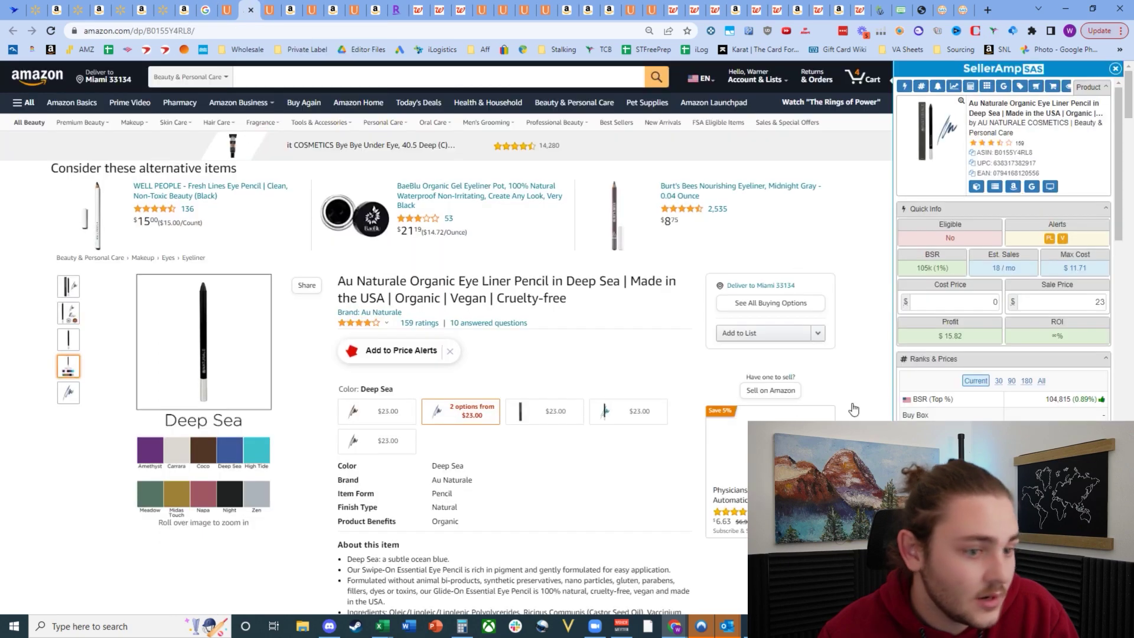
{"action": "scroll", "coordinate": [797, 415], "scroll_direction": "down", "scroll_amount": 5}
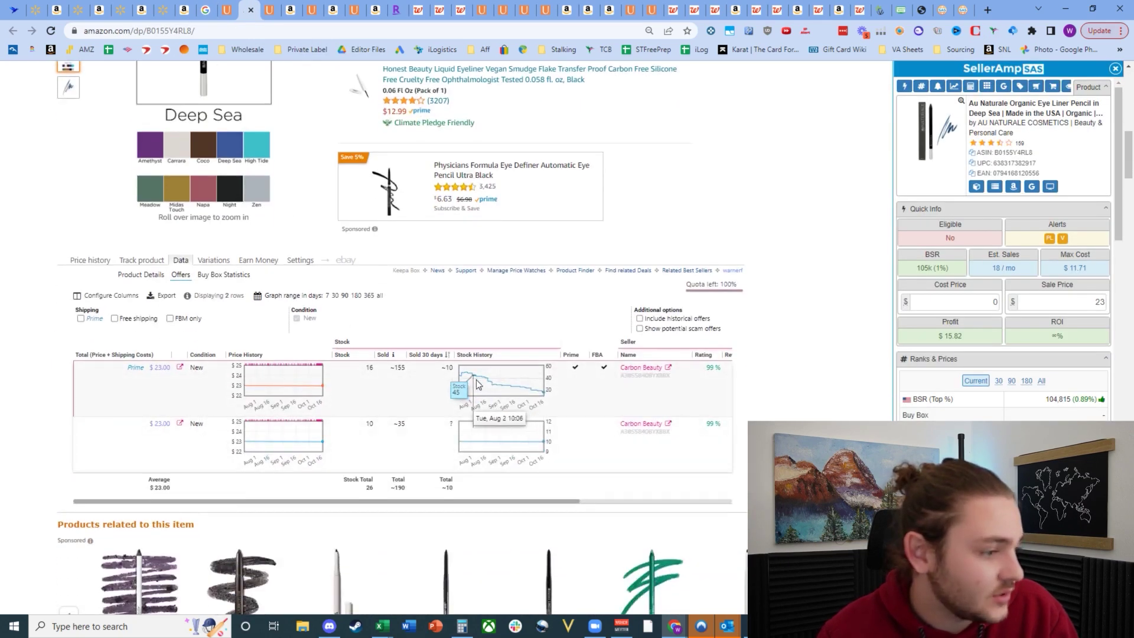
Step: Filter the eye pencil's Keepa variations by ASIN B0155Y4RL8 to check its ratings, and return to the price history
{"action": "left_click", "coordinate": [214, 260]}
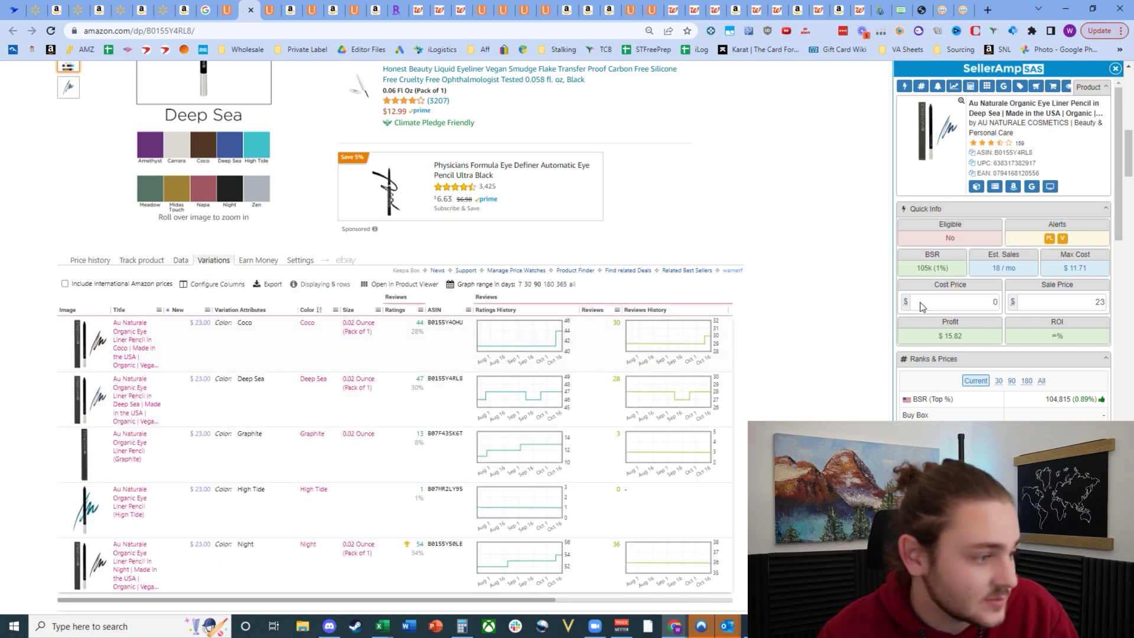
{"action": "left_click", "coordinate": [972, 153]}
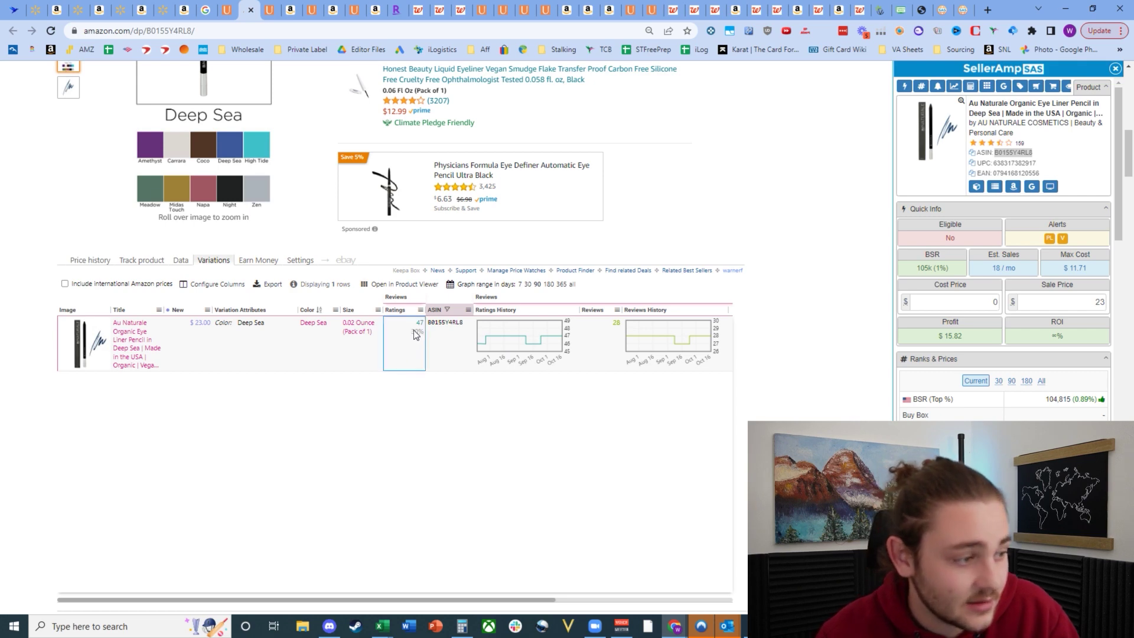
{"action": "left_click", "coordinate": [90, 260]}
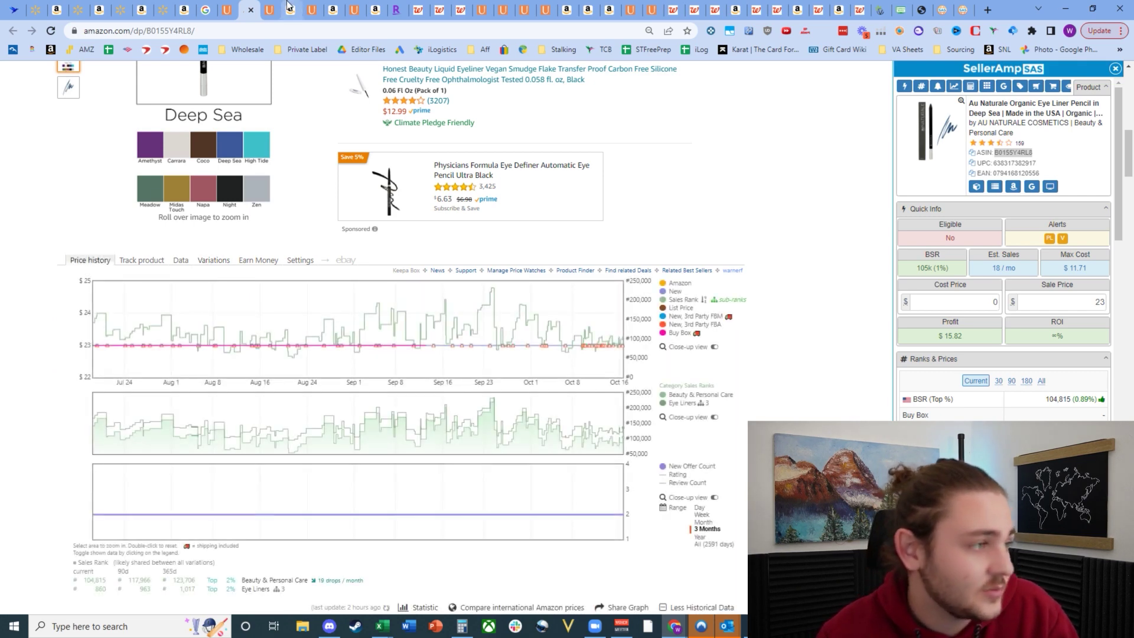
Step: Check the Burt's Bees Goodness Glows Liquid Makeup in Soft Honey on Amazon, including its price history and SellerAmp sale price
{"action": "left_click", "coordinate": [269, 9]}
{"action": "left_click", "coordinate": [290, 10]}
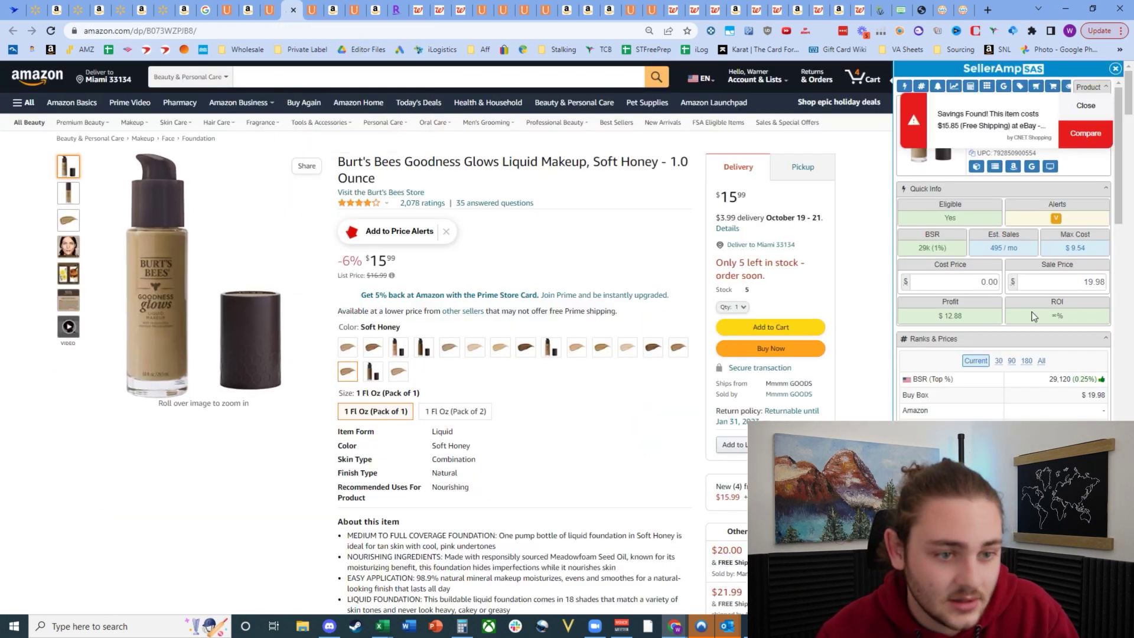
{"action": "scroll", "coordinate": [585, 283], "scroll_direction": "down", "scroll_amount": 10}
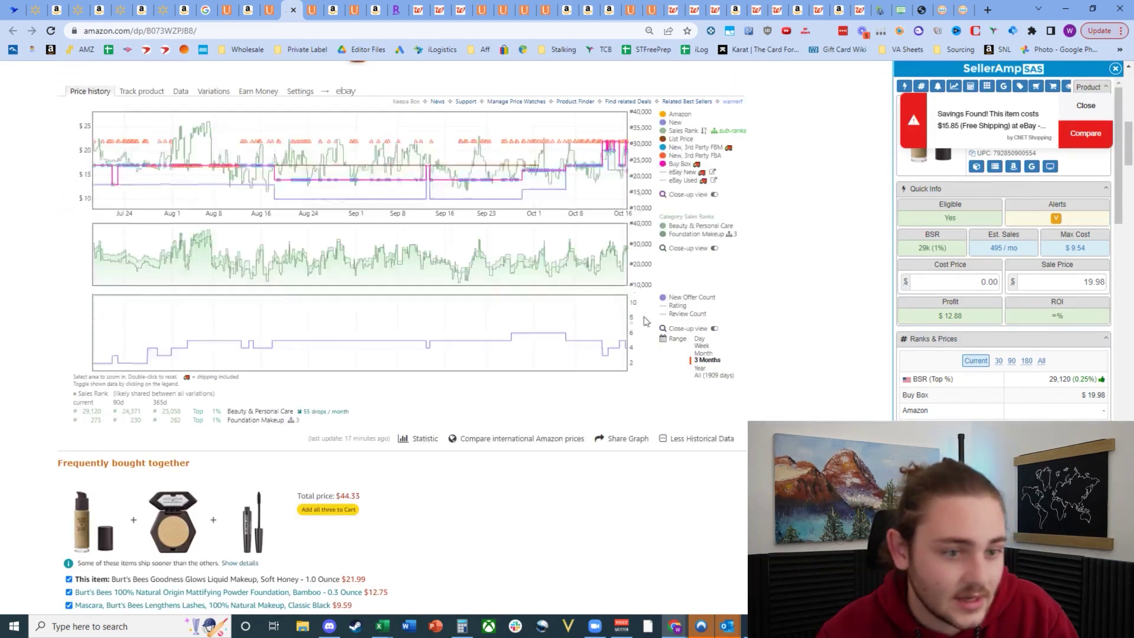
{"action": "double_click", "coordinate": [1064, 287]}
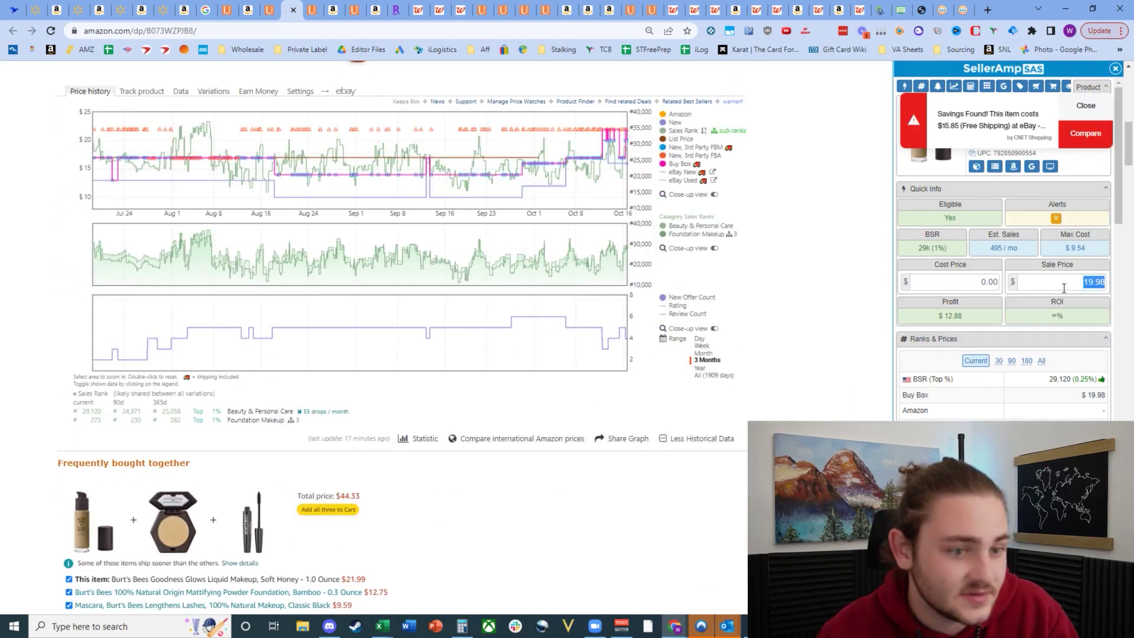
Step: Compare the Pura d'or Hair Thinning Therapy Conditioner, 16 oz, on Ulta and Amazon, checking its SellerAmp figures
{"action": "left_click", "coordinate": [307, 8]}
{"action": "left_click", "coordinate": [333, 9]}
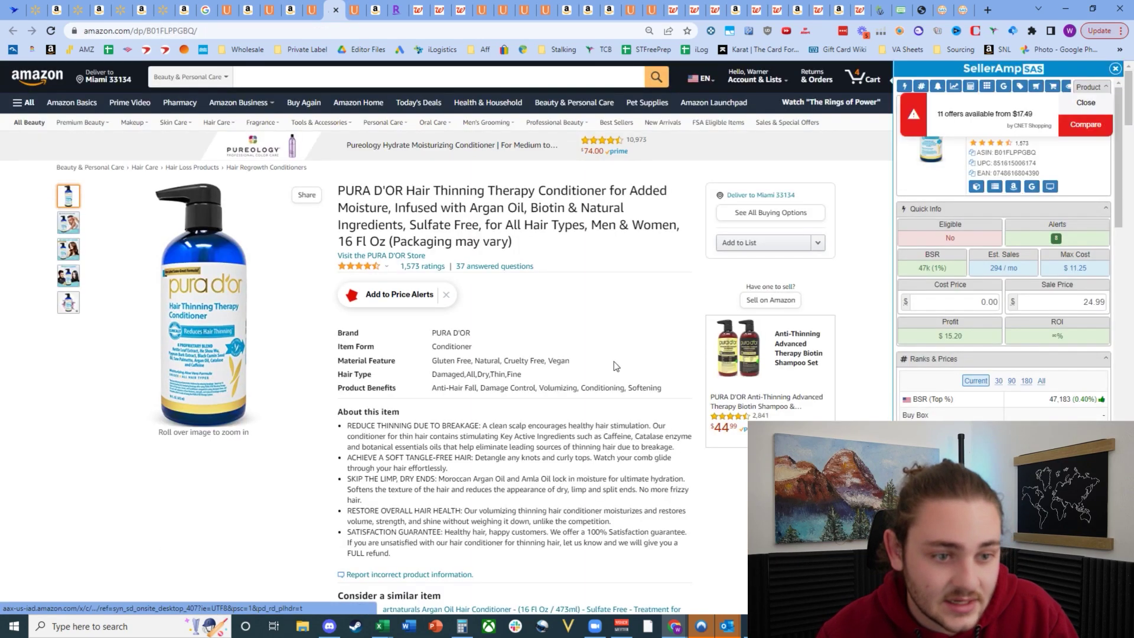
{"action": "scroll", "coordinate": [591, 266], "scroll_direction": "down", "scroll_amount": 5}
{"action": "scroll", "coordinate": [478, 206], "scroll_direction": "up", "scroll_amount": 4}
{"action": "left_click", "coordinate": [307, 6]}
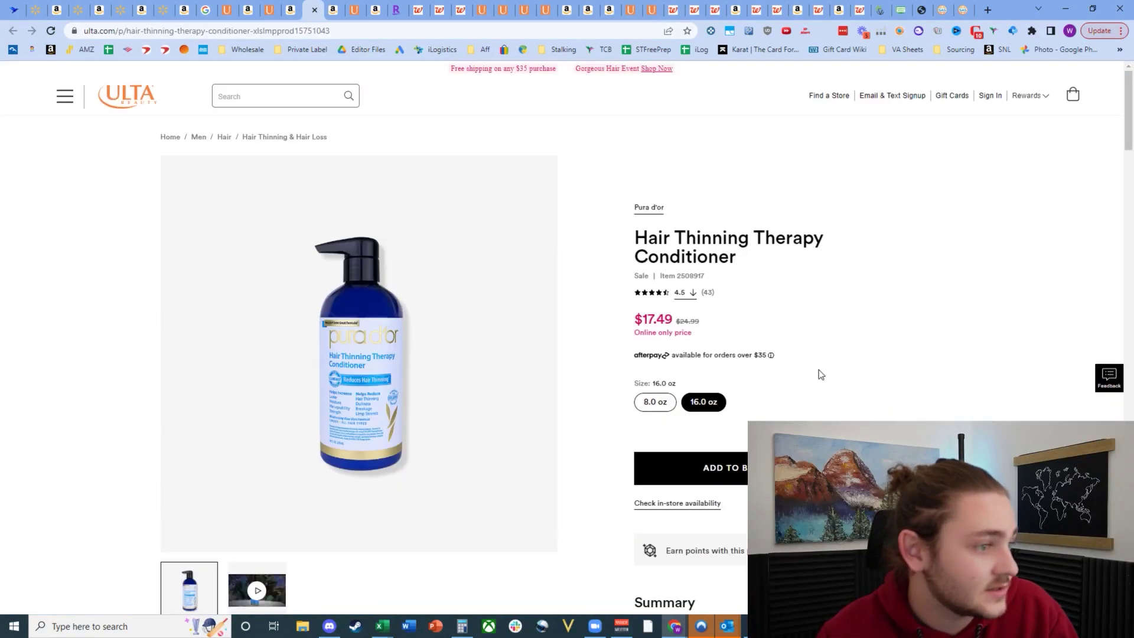
{"action": "left_click", "coordinate": [332, 10]}
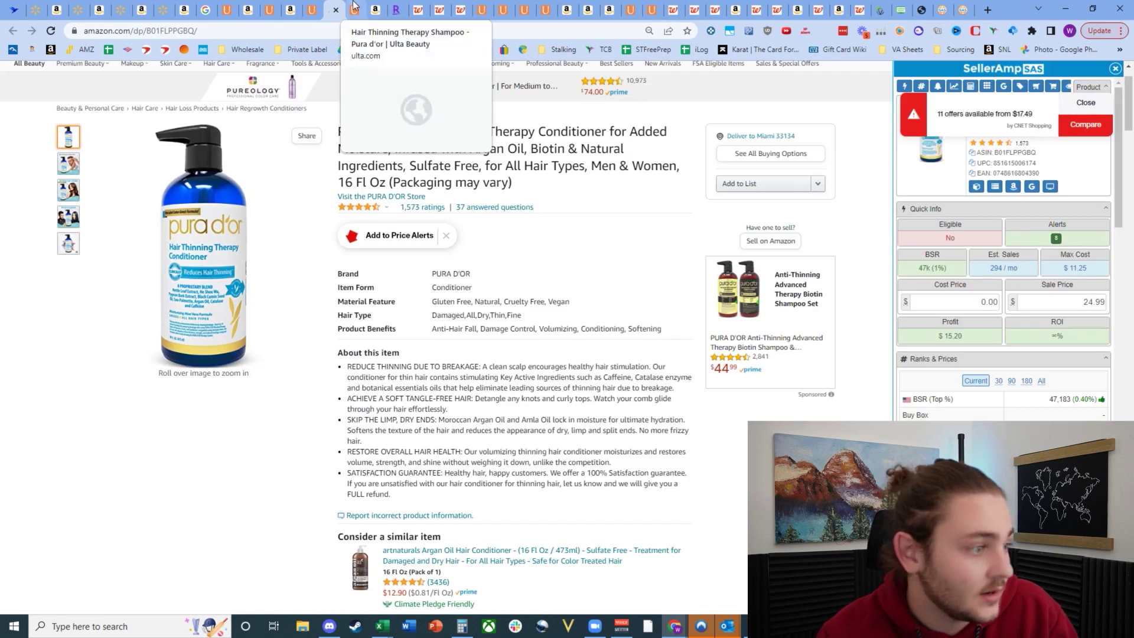
Step: Compare the Pura d'or Hair Thinning Therapy Shampoo on Ulta and Amazon and examine its price history
{"action": "left_click", "coordinate": [355, 9]}
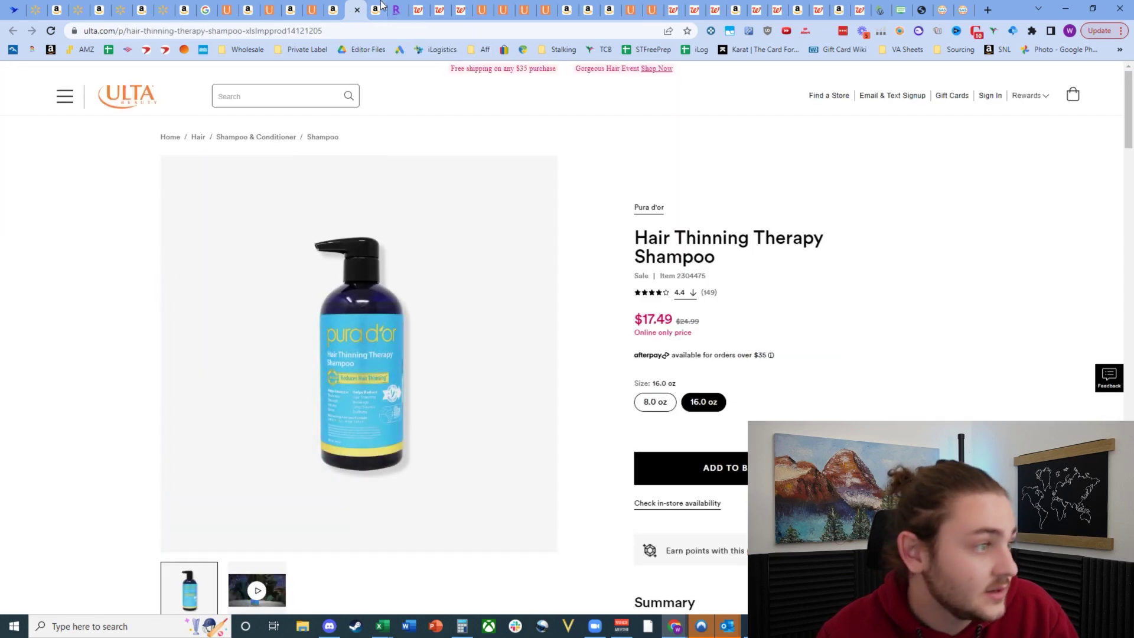
{"action": "left_click", "coordinate": [374, 7]}
{"action": "scroll", "coordinate": [802, 400], "scroll_direction": "down", "scroll_amount": 5}
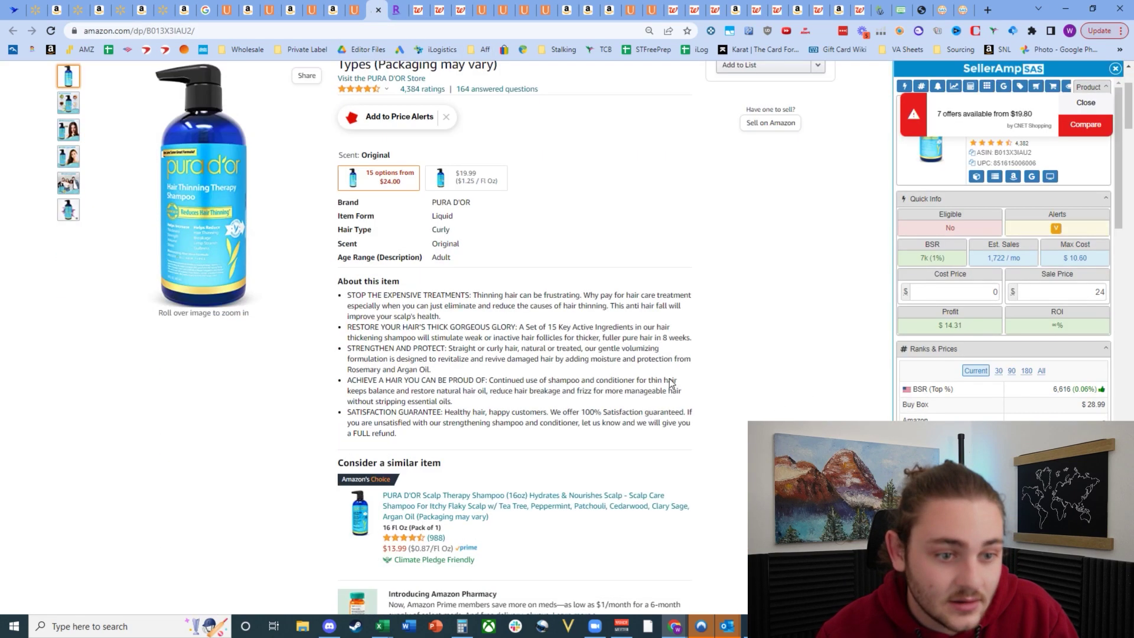
{"action": "scroll", "coordinate": [552, 216], "scroll_direction": "up", "scroll_amount": 4}
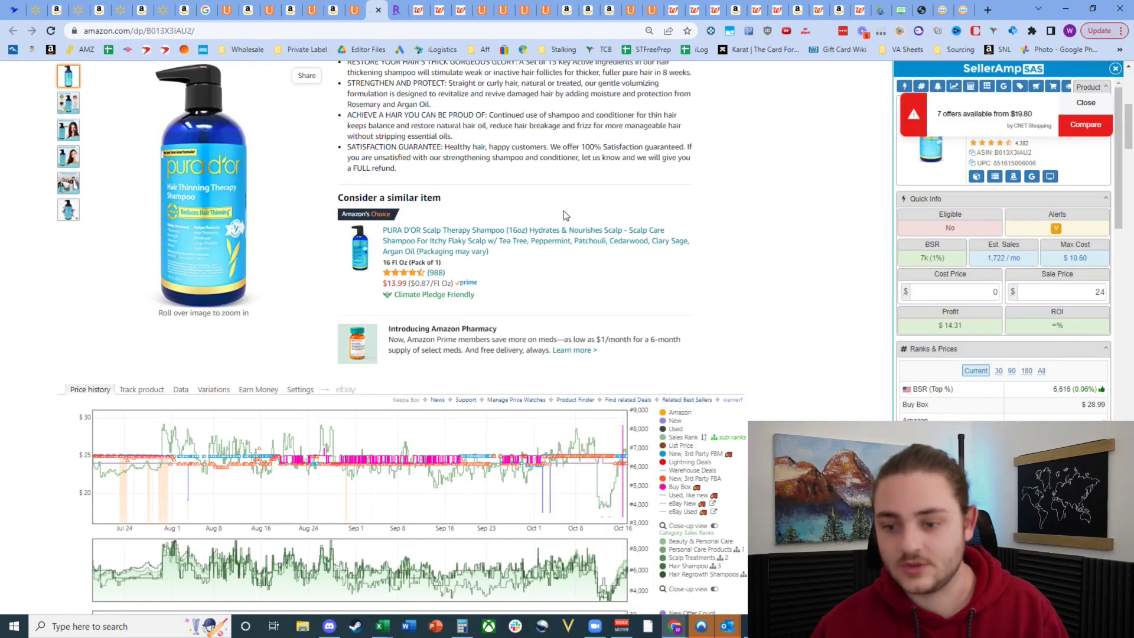